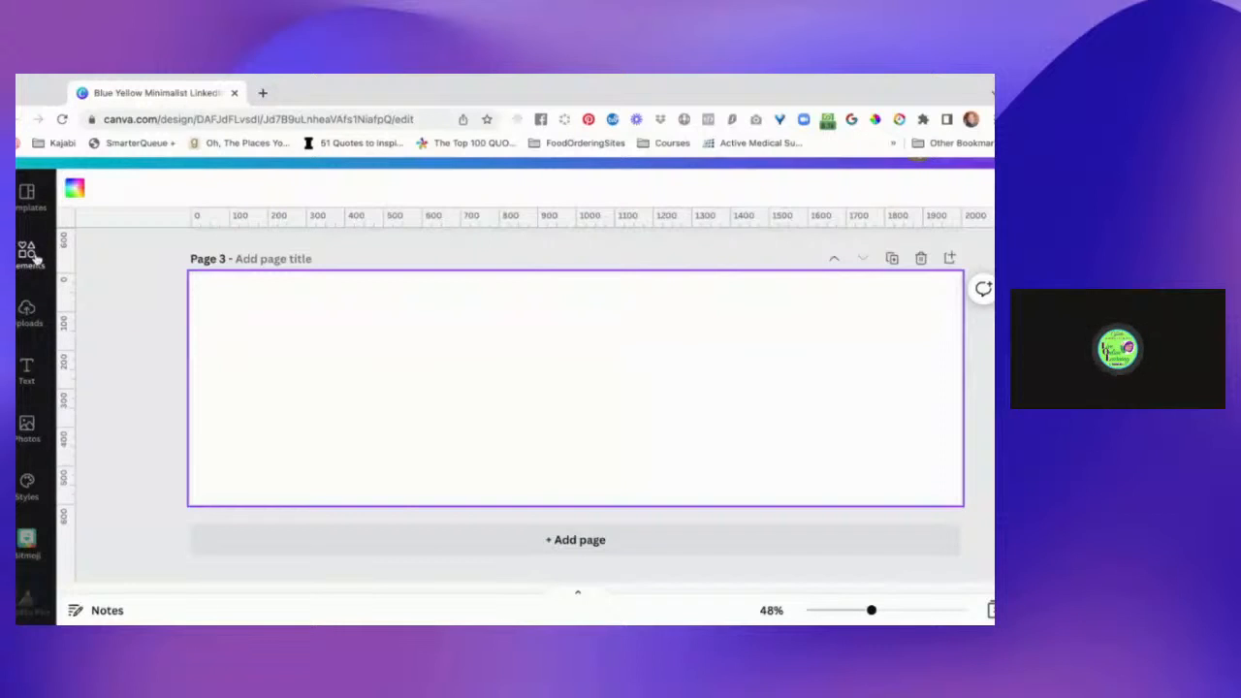
Browse the purple gradient background elements, add page 4, and set the purple gradient with faded edges as its background.
{"action": "left_click", "coordinate": [27, 252]}
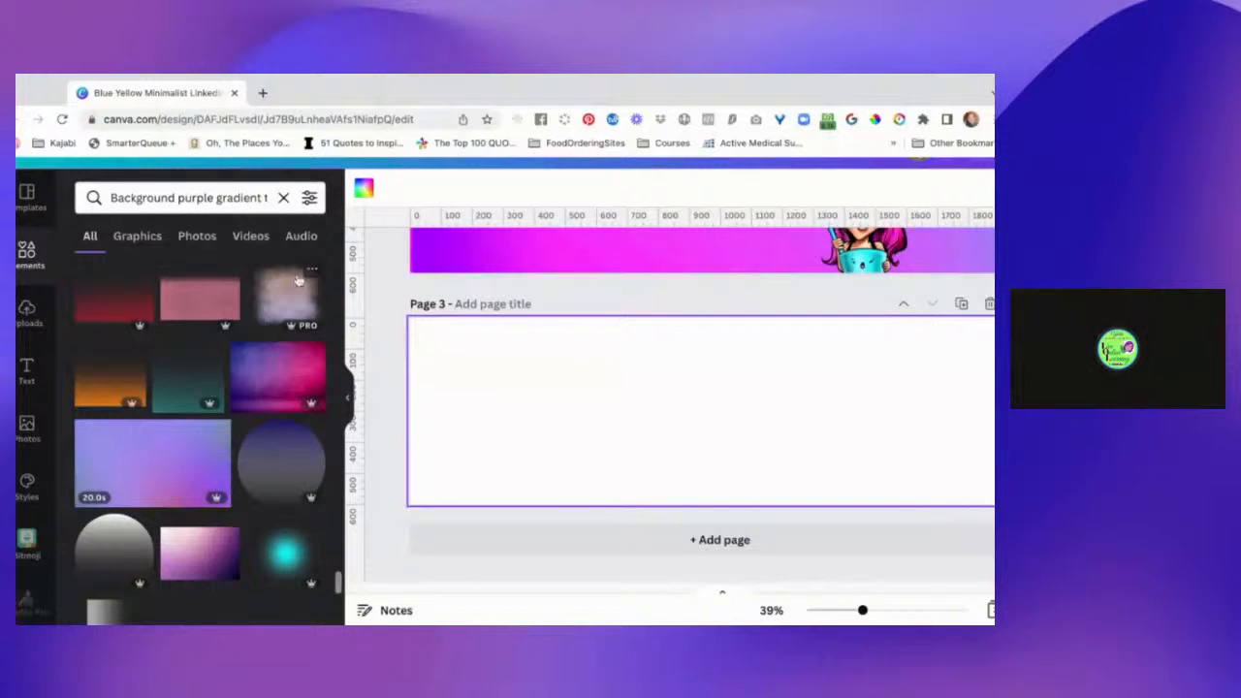
{"action": "scroll", "coordinate": [275, 459], "scroll_direction": "down", "scroll_amount": 5}
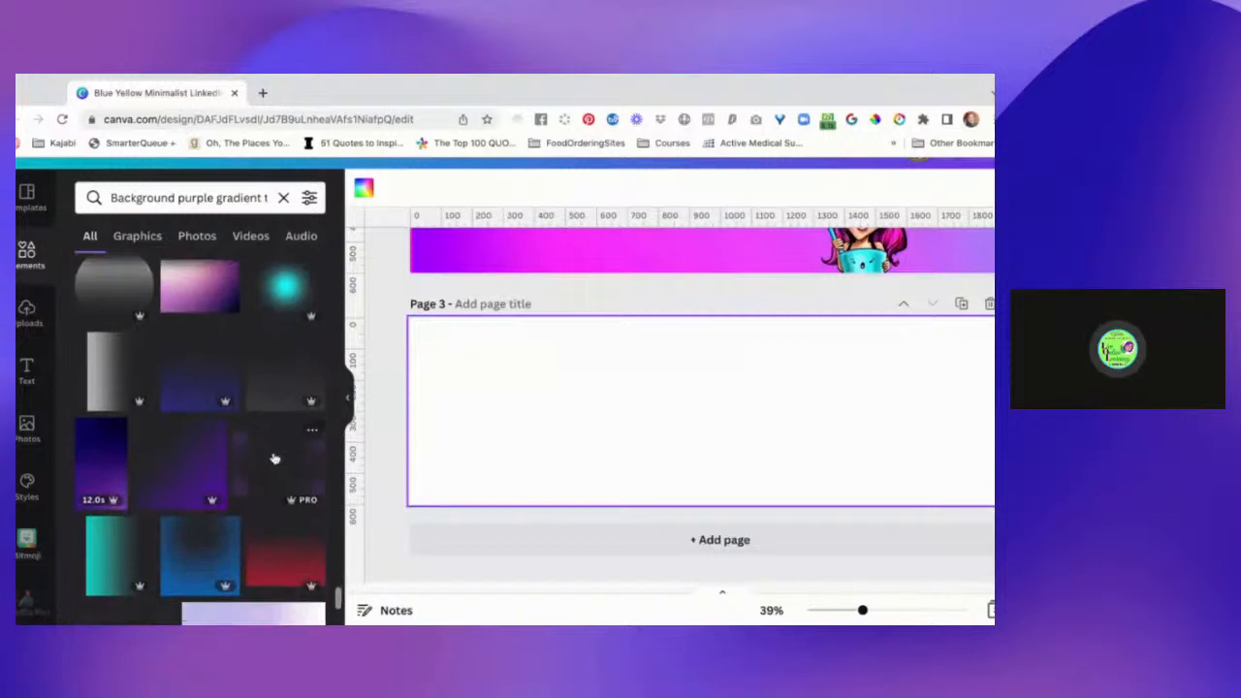
{"action": "scroll", "coordinate": [275, 458], "scroll_direction": "down", "scroll_amount": 5}
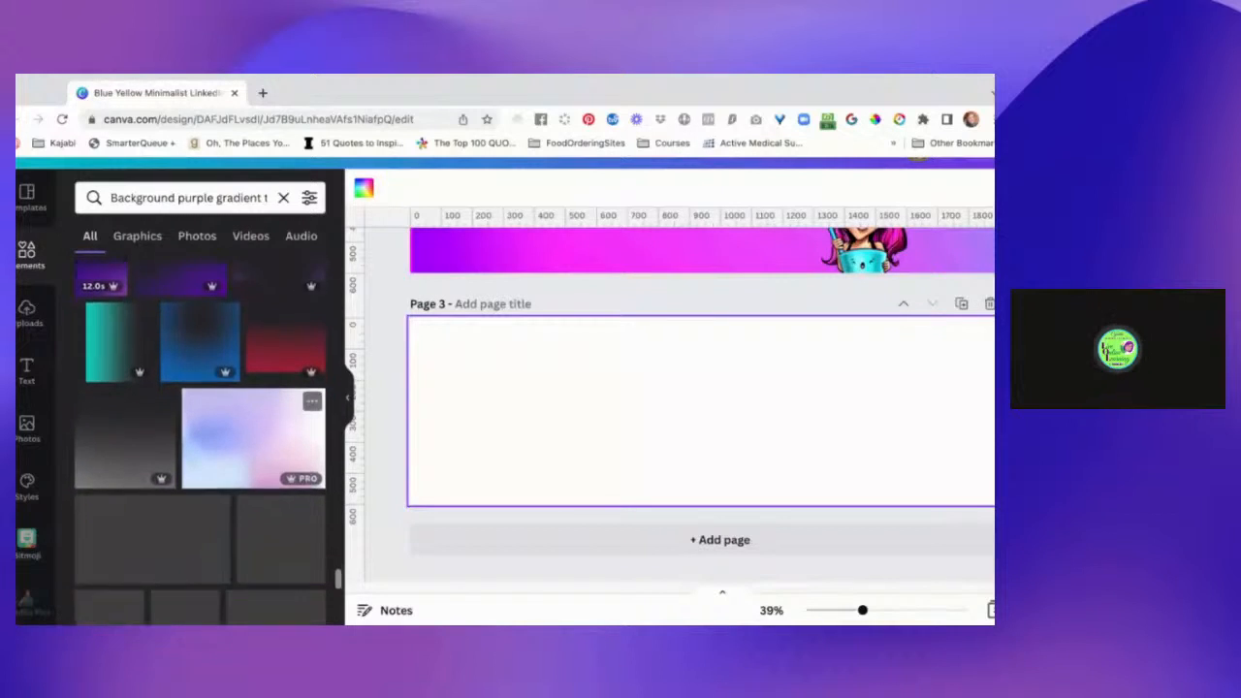
{"action": "scroll", "coordinate": [274, 459], "scroll_direction": "down", "scroll_amount": 1}
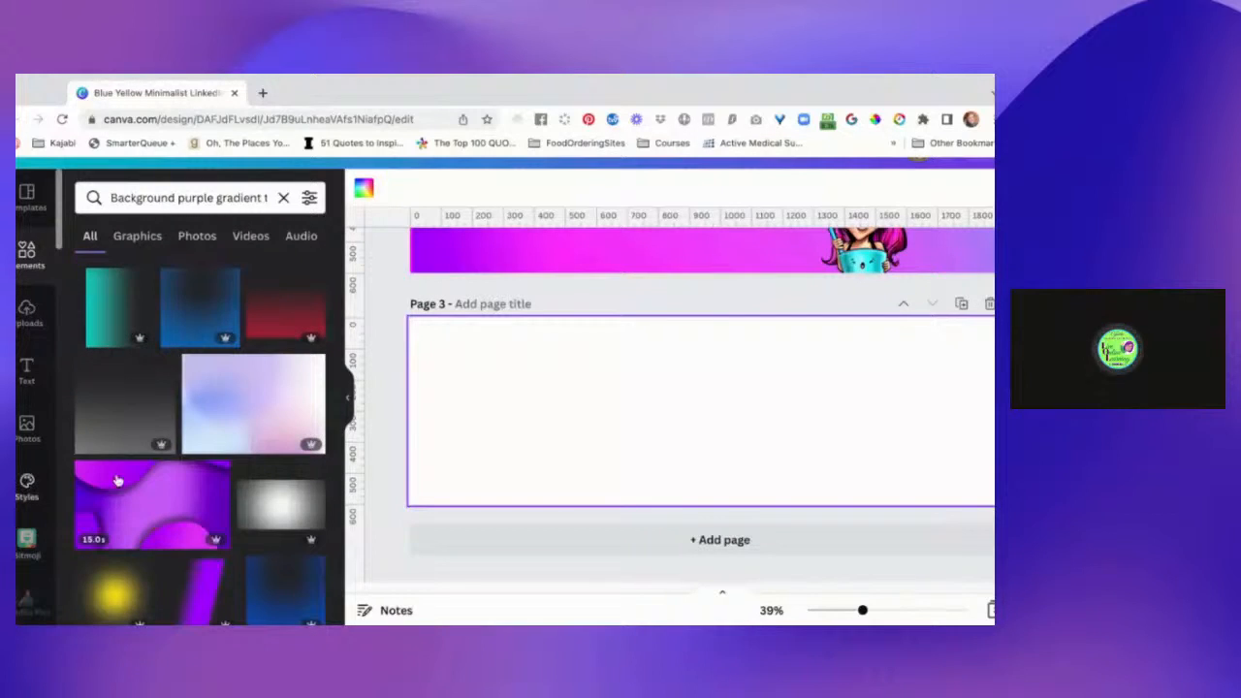
{"action": "scroll", "coordinate": [146, 494], "scroll_direction": "down", "scroll_amount": 5}
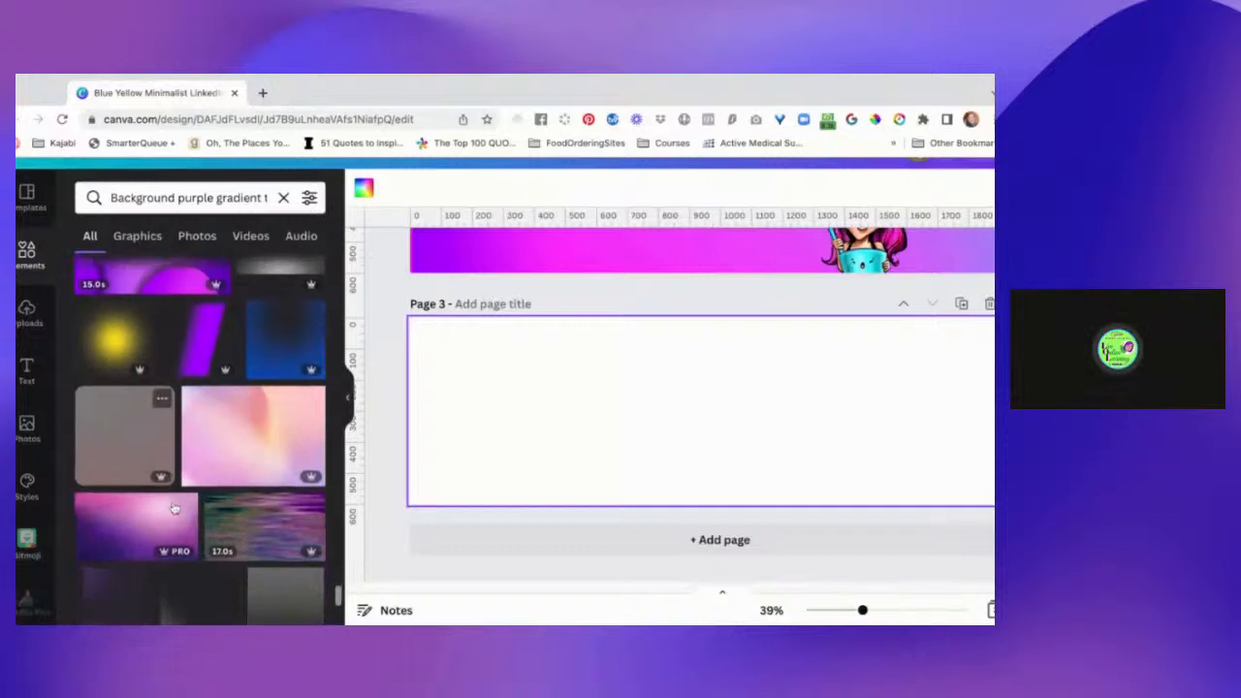
{"action": "scroll", "coordinate": [175, 508], "scroll_direction": "down", "scroll_amount": 4}
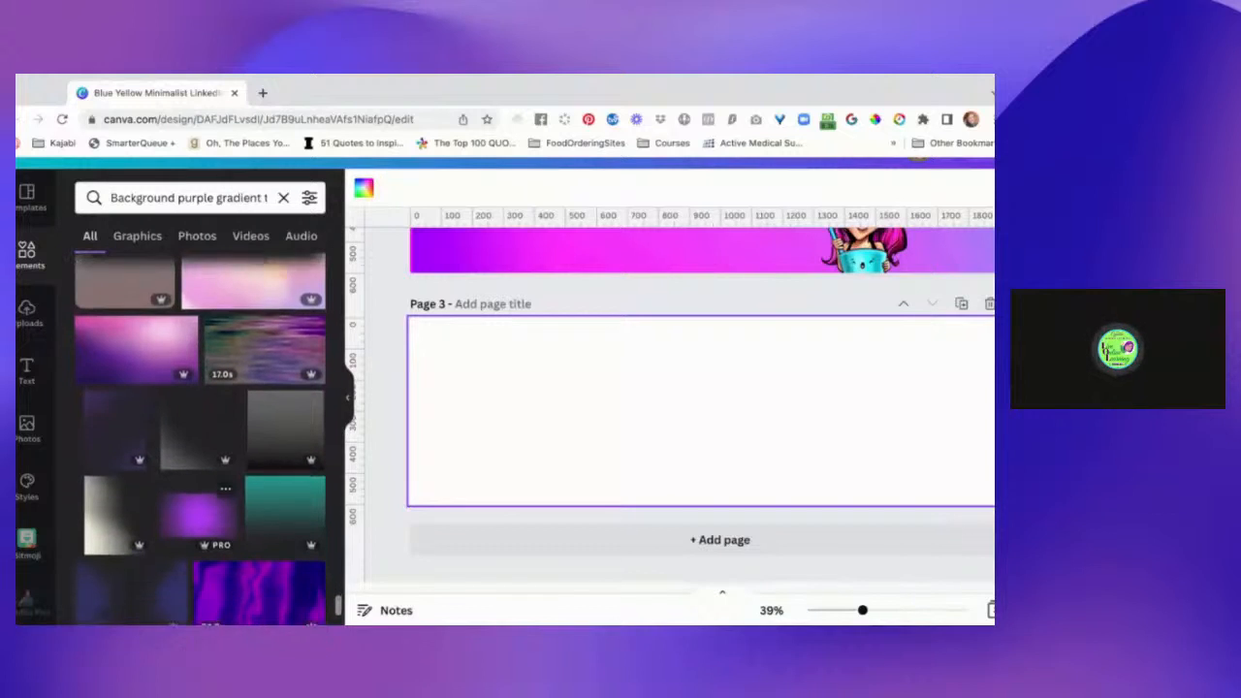
{"action": "scroll", "coordinate": [242, 495], "scroll_direction": "down", "scroll_amount": 1}
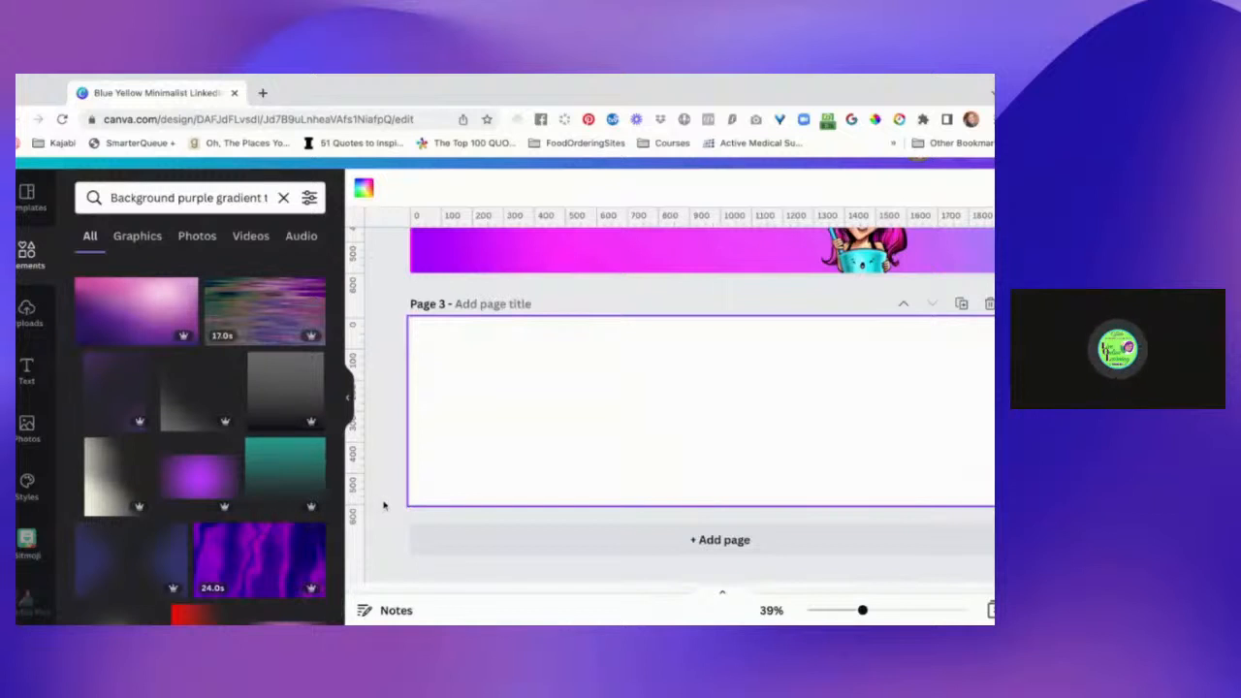
{"action": "left_click", "coordinate": [636, 546]}
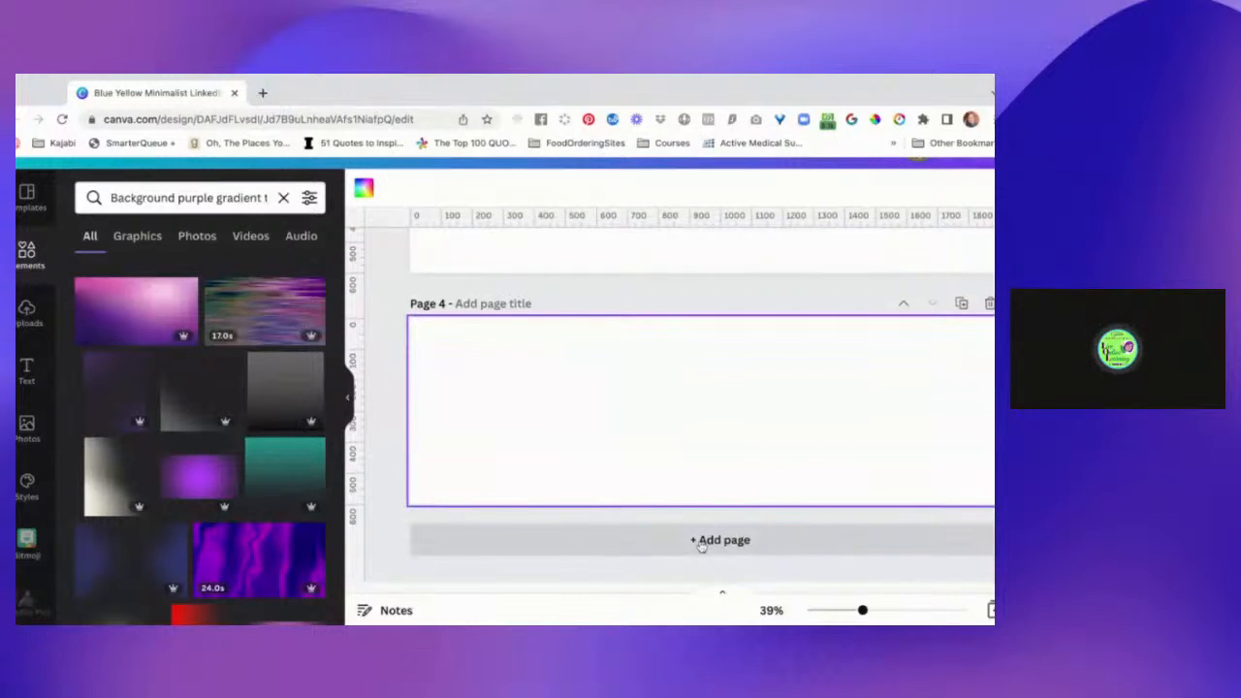
{"action": "scroll", "coordinate": [239, 488], "scroll_direction": "down", "scroll_amount": 1}
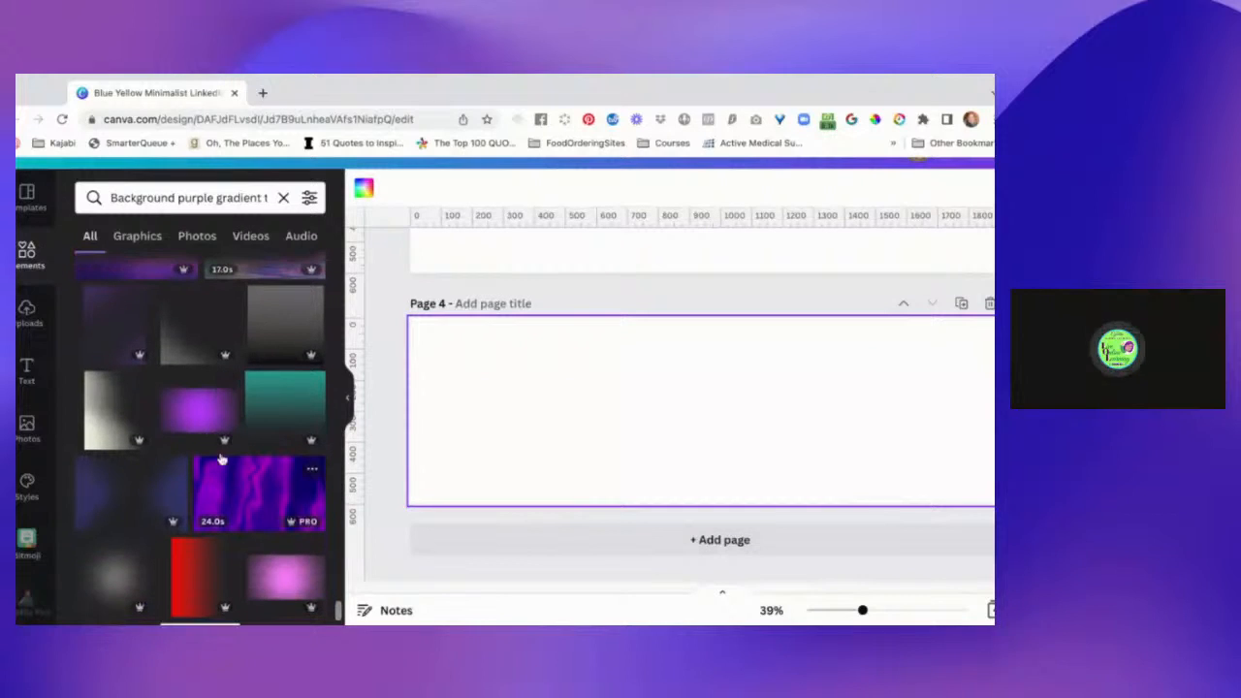
{"action": "left_click_drag", "start_coordinate": [196, 420], "coordinate": [533, 399]}
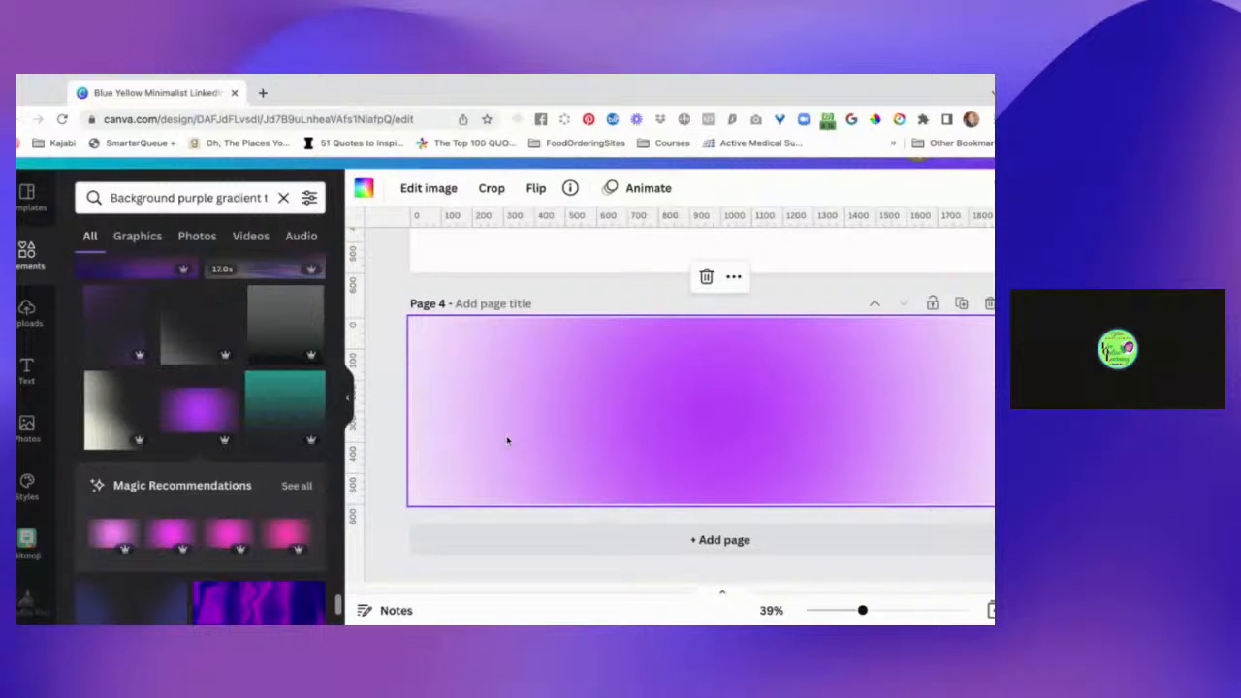
Overlay the teal gradient element on page 4 and stretch it across the full width and height of the page.
{"action": "left_click", "coordinate": [285, 408]}
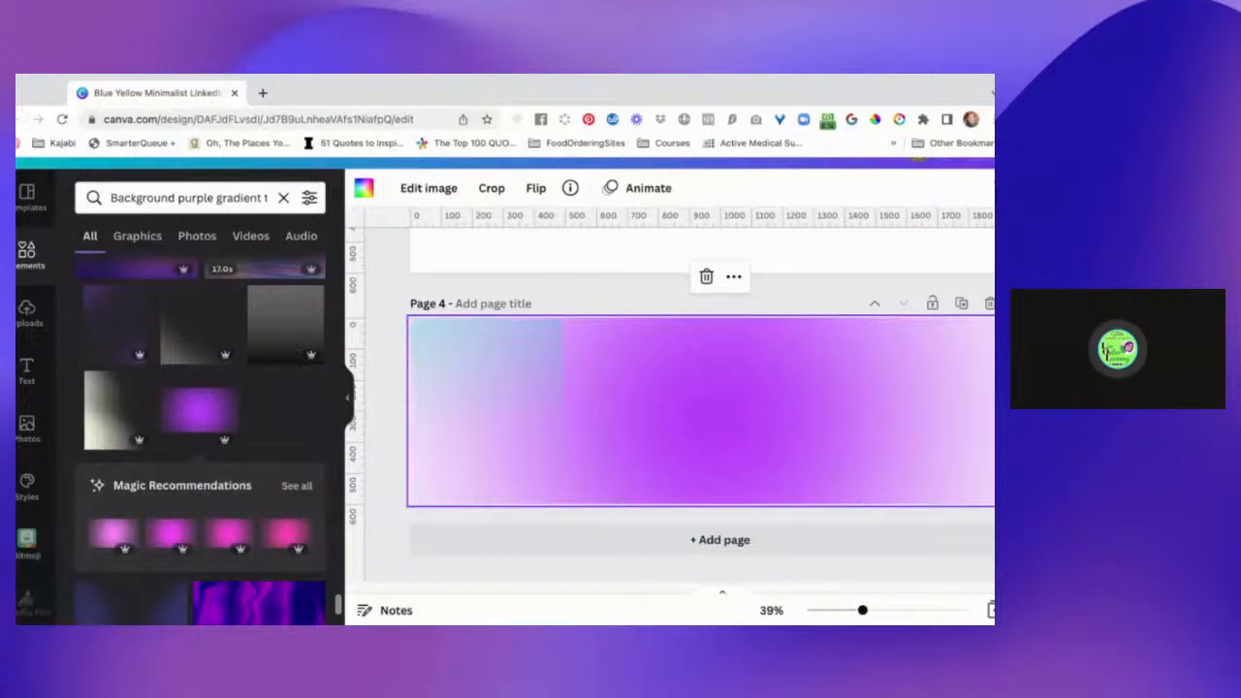
{"action": "left_click_drag", "start_coordinate": [485, 391], "coordinate": [486, 392]}
{"action": "left_click_drag", "start_coordinate": [562, 390], "coordinate": [925, 405]}
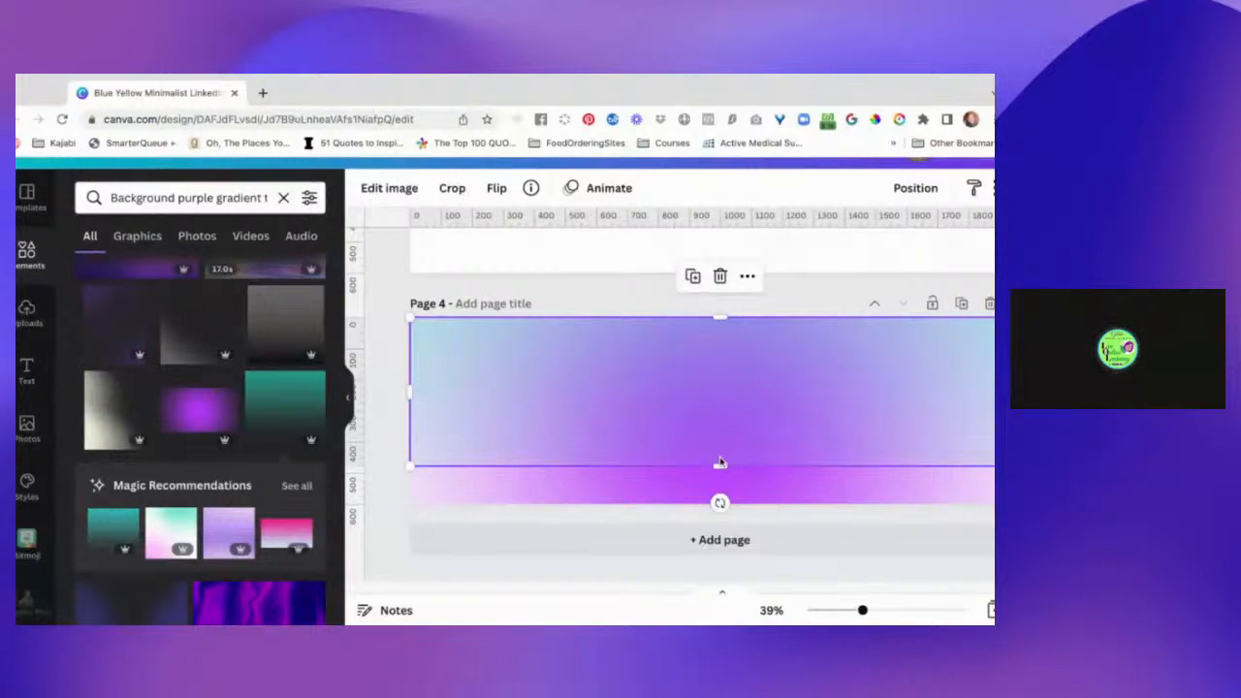
{"action": "mouse_move", "coordinate": [720, 458]}
{"action": "left_mouse_down"}
{"action": "mouse_move", "coordinate": [720, 488]}
{"action": "mouse_move", "coordinate": [719, 459]}
{"action": "left_mouse_up"}
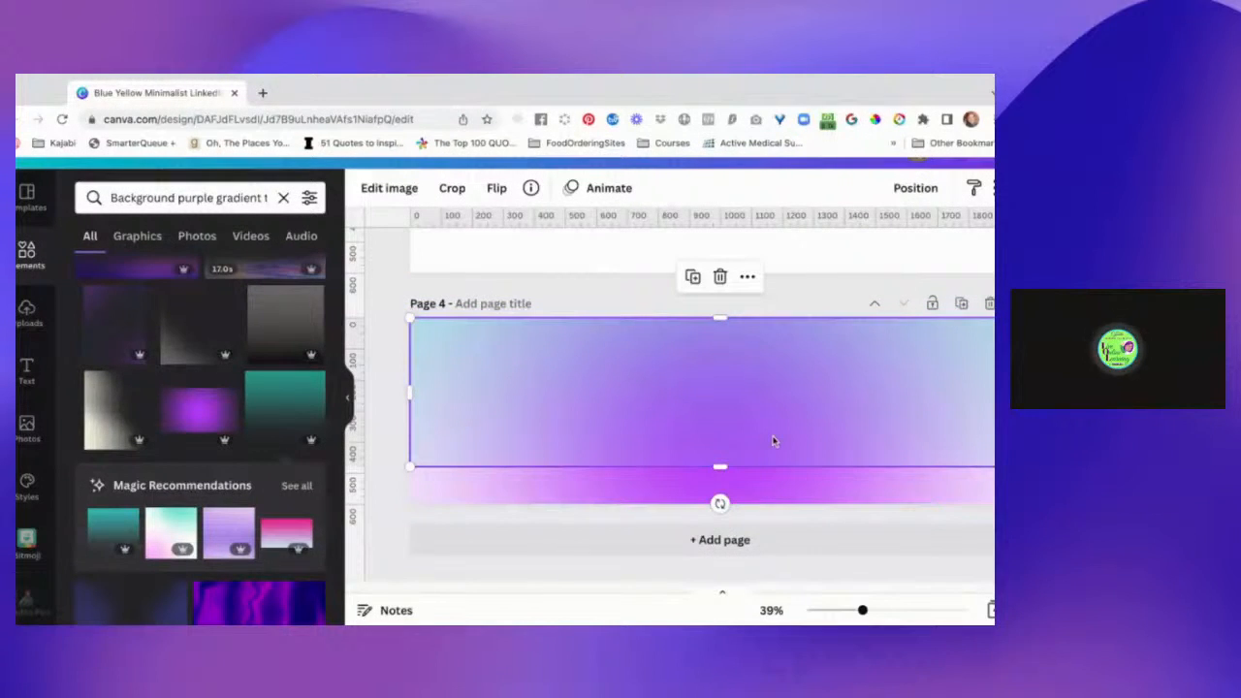
{"action": "left_click", "coordinate": [382, 457]}
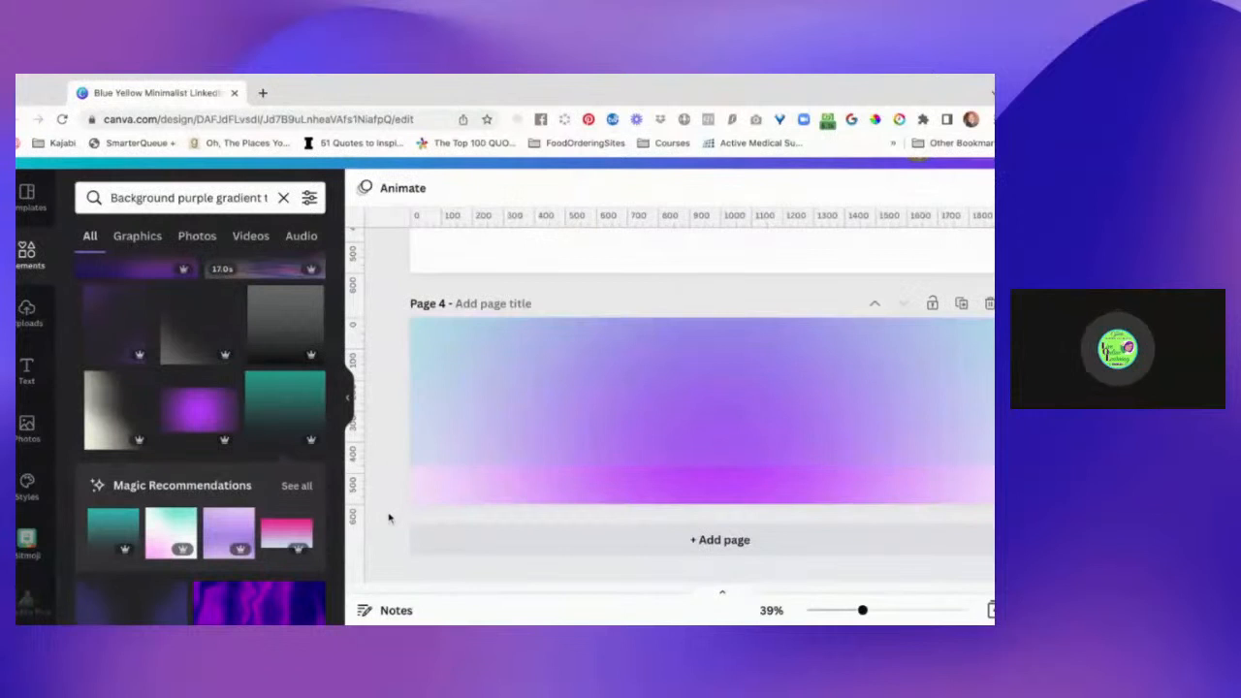
{"action": "left_click", "coordinate": [548, 444]}
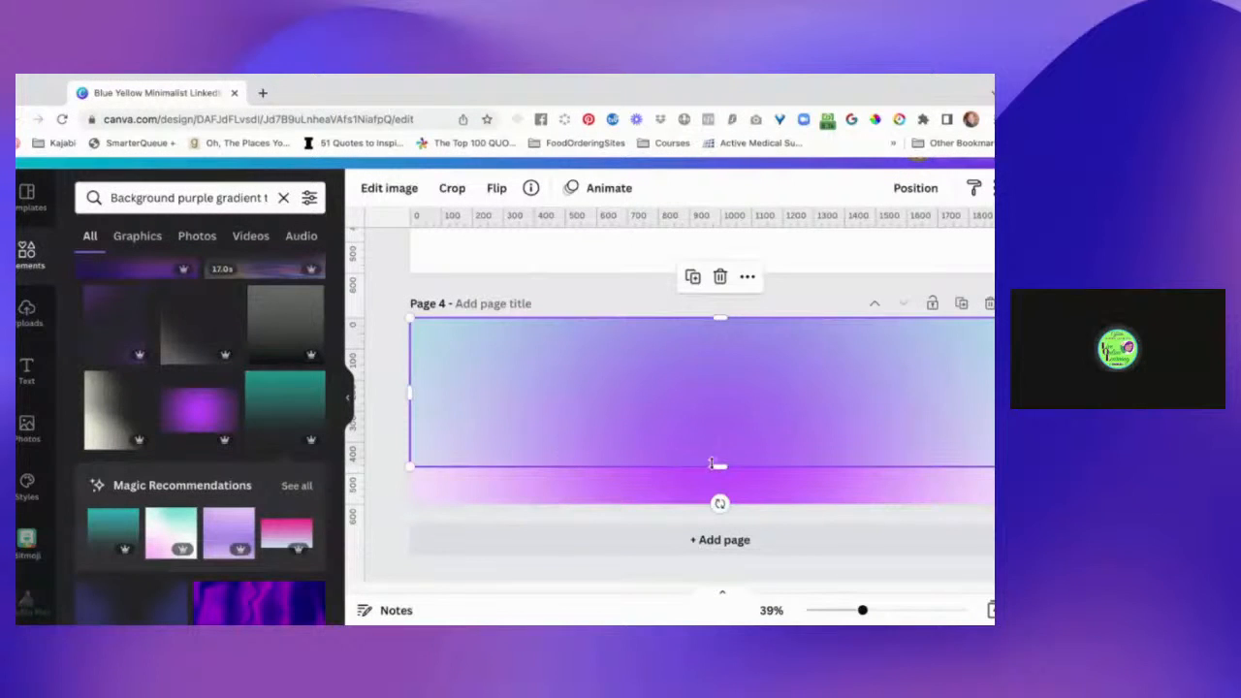
{"action": "left_click_drag", "start_coordinate": [718, 466], "coordinate": [719, 509]}
Try deleting the purple background gradient beneath the teal overlay, and undo the deletion.
{"action": "key", "text": "Delete"}
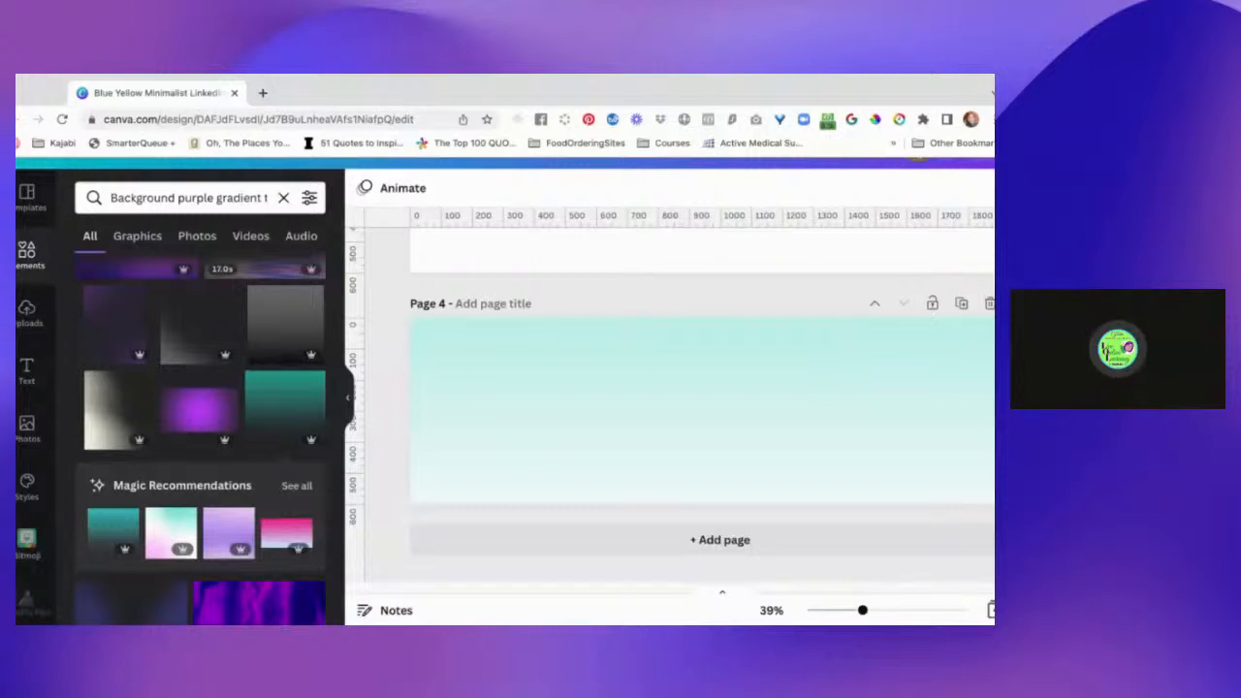
{"action": "key", "text": "super+z"}
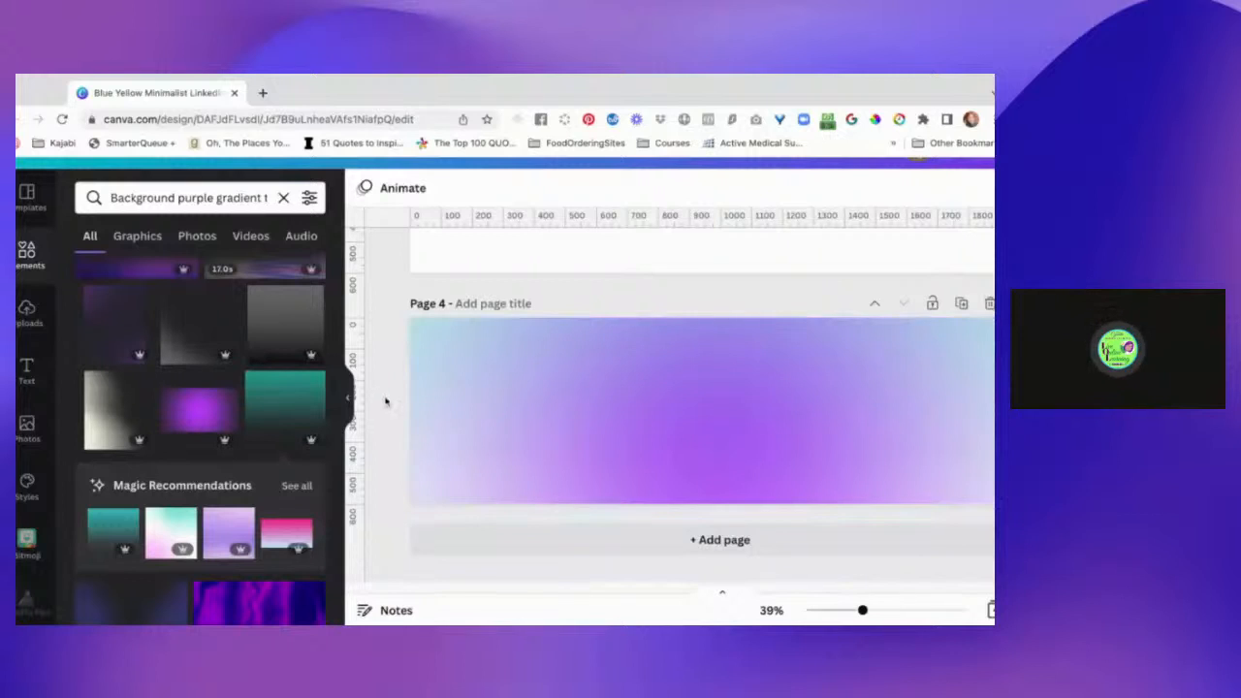
{"action": "left_click_drag", "start_coordinate": [385, 398], "coordinate": [526, 431]}
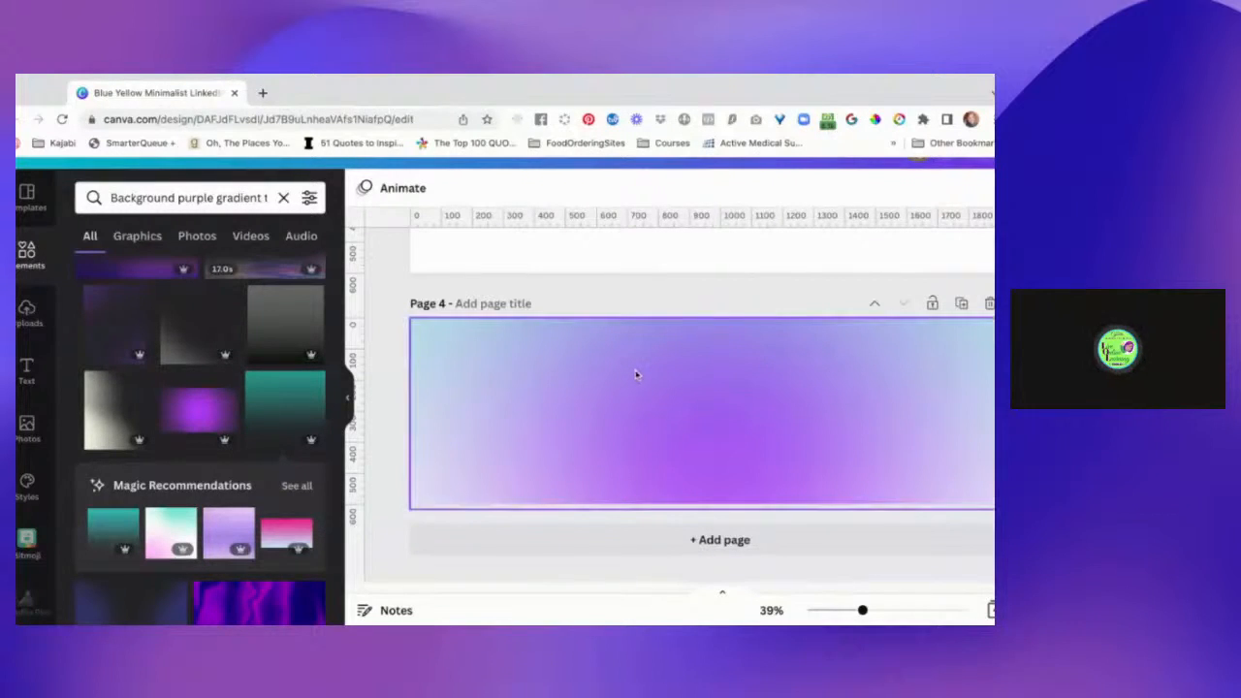
Cycle page 4's lock through replace-only and fully locked back to unlocked.
{"action": "left_click", "coordinate": [931, 305]}
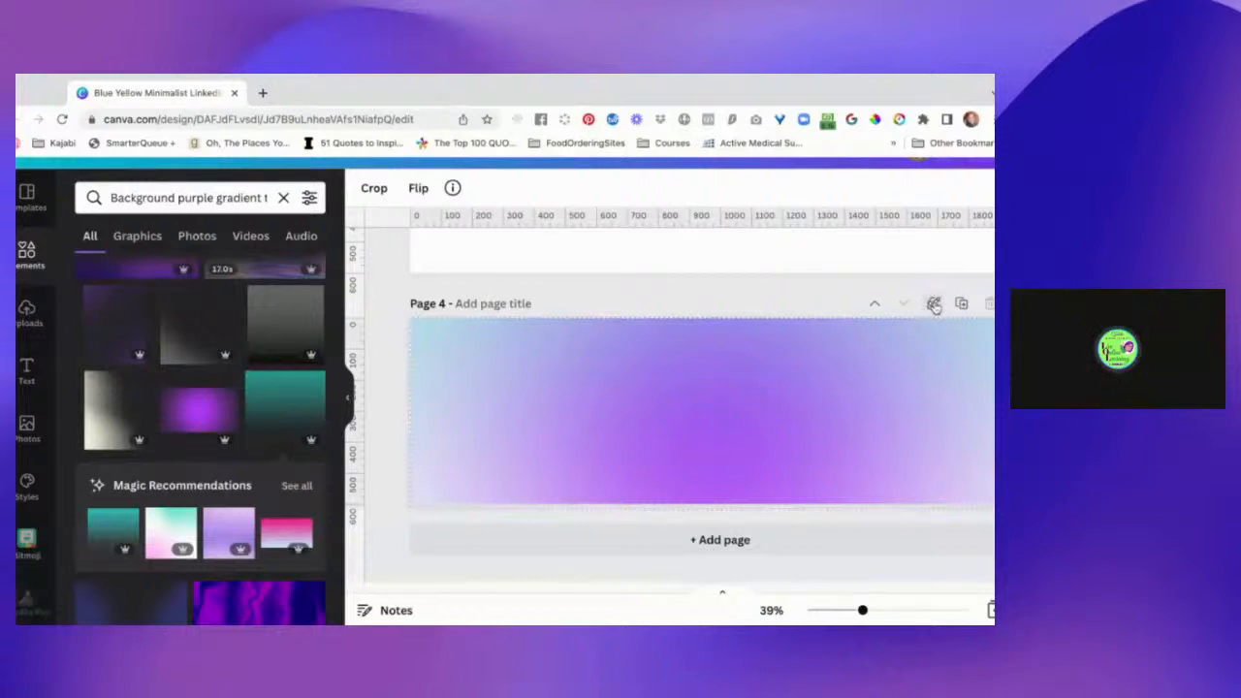
{"action": "left_click", "coordinate": [934, 306]}
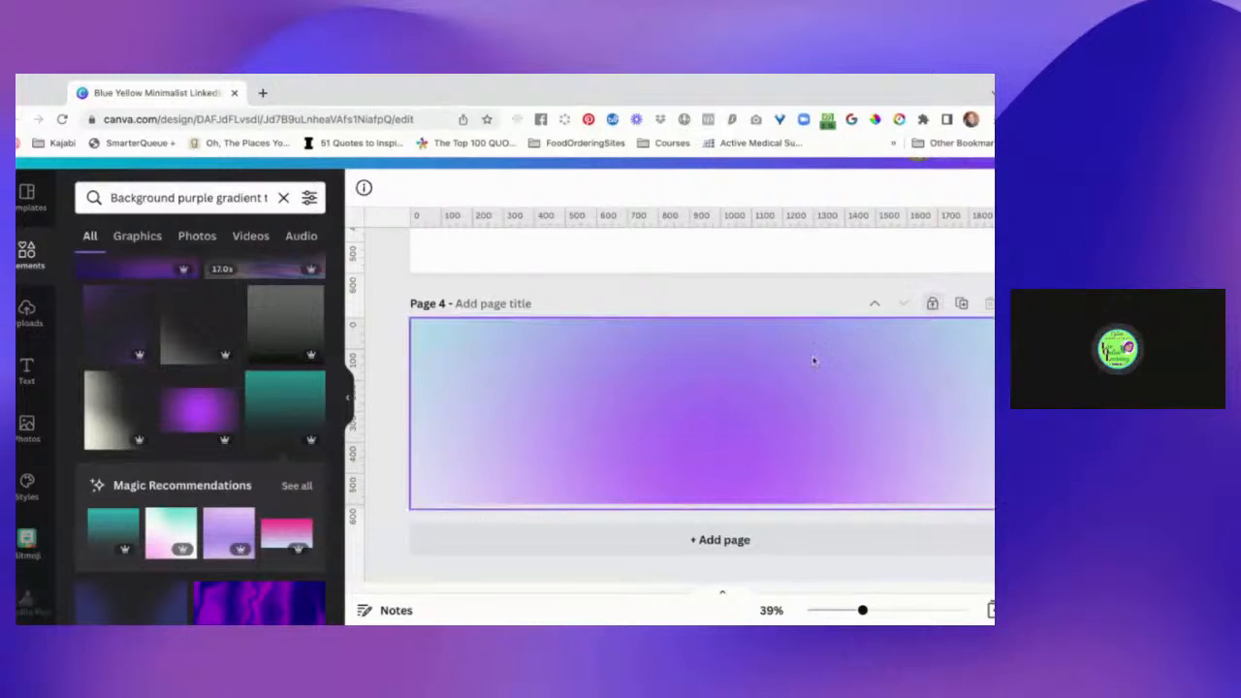
{"action": "left_click", "coordinate": [934, 330]}
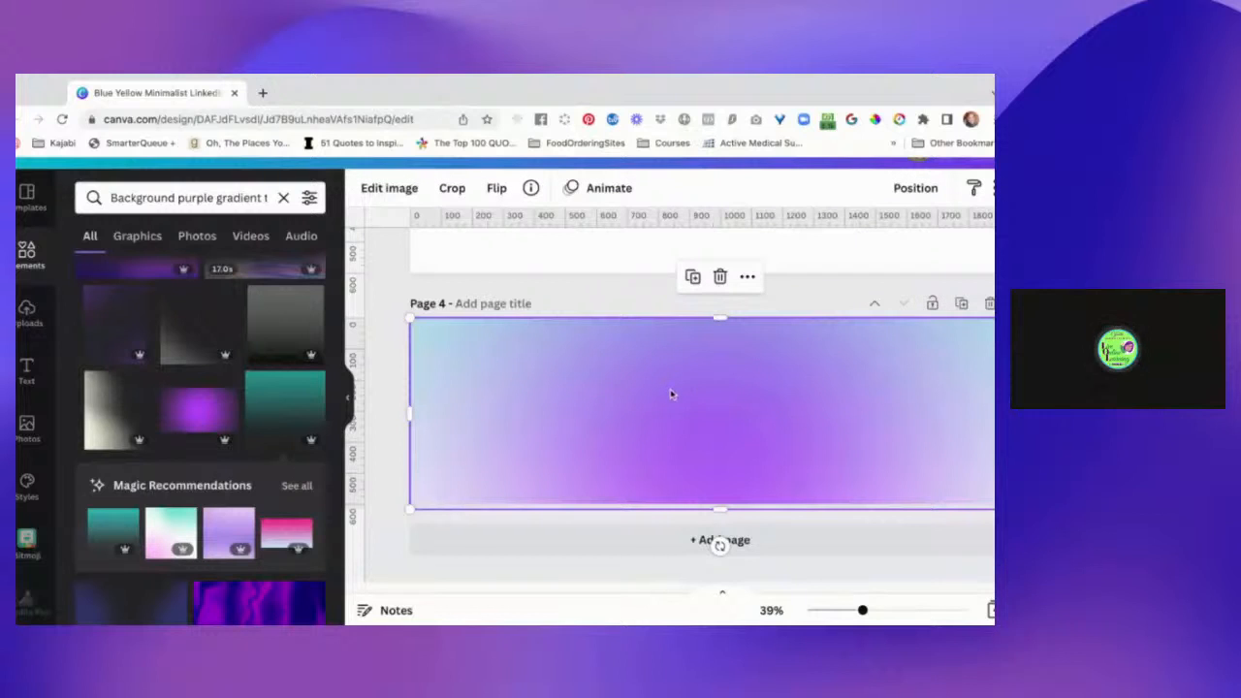
Restrict the teal gradient overlay on page 4 to allow only content replacement, and deselect it.
{"action": "left_click", "coordinate": [747, 277]}
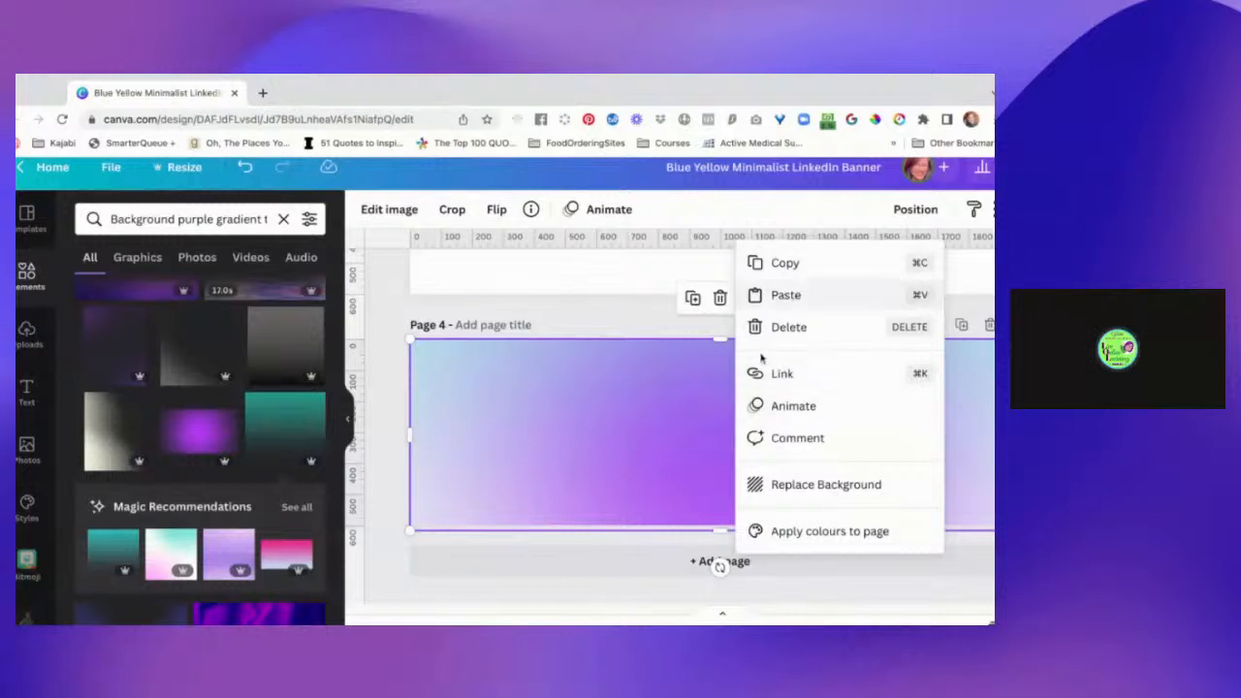
{"action": "left_click", "coordinate": [618, 438]}
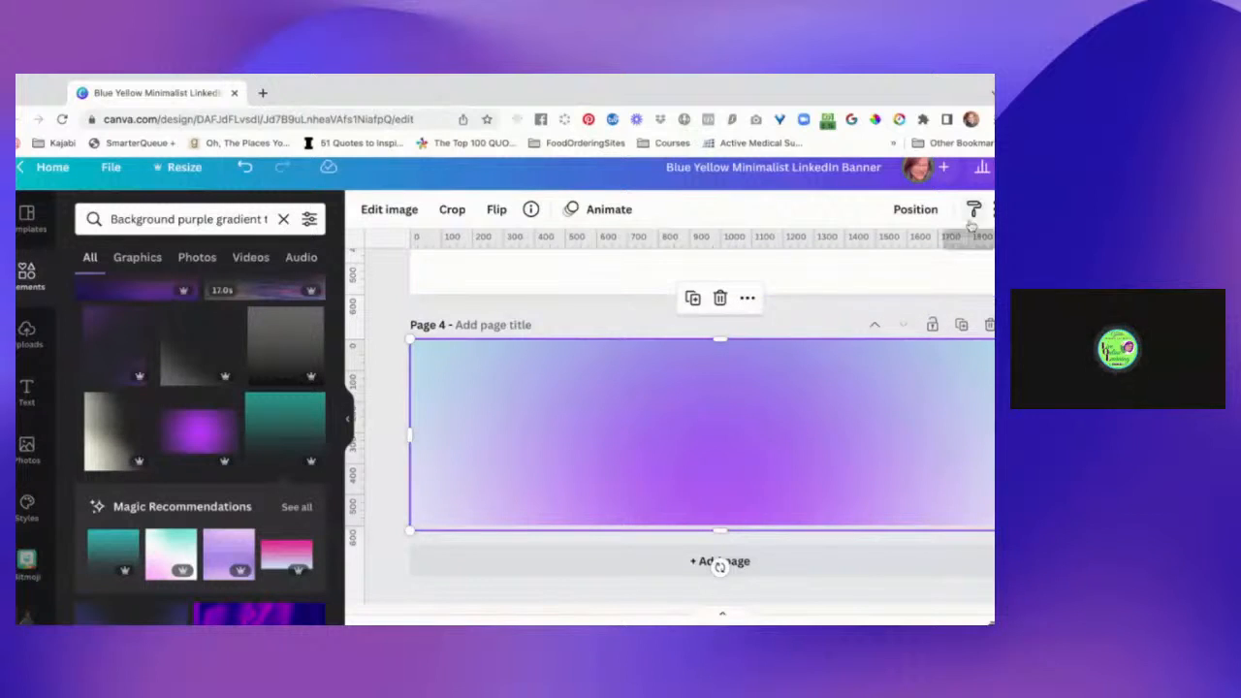
{"action": "scroll", "coordinate": [960, 233], "scroll_direction": "right", "scroll_amount": 2}
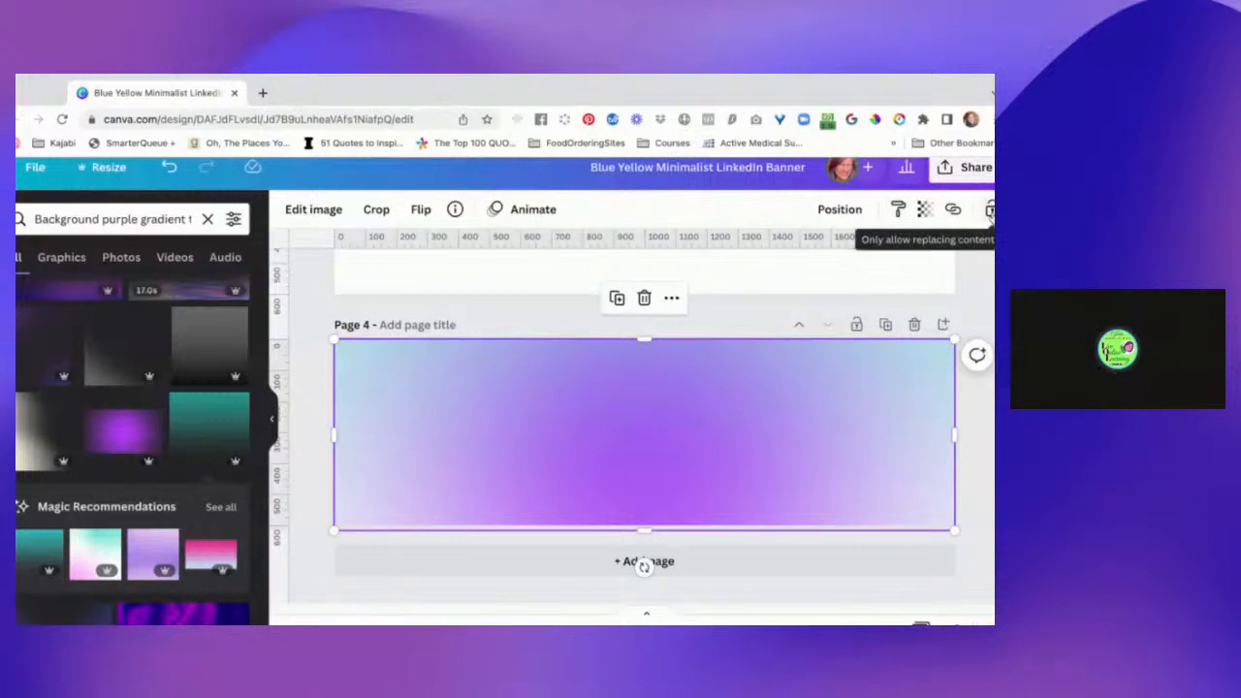
{"action": "left_click", "coordinate": [990, 212]}
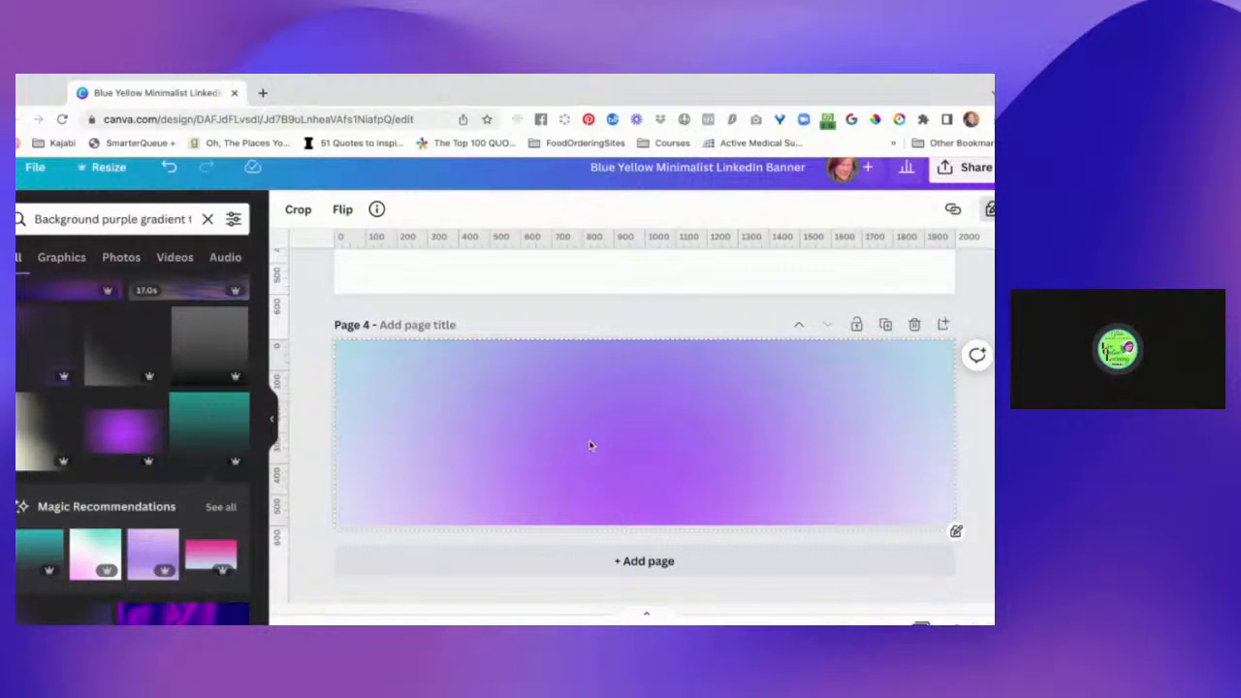
{"action": "left_click", "coordinate": [318, 379]}
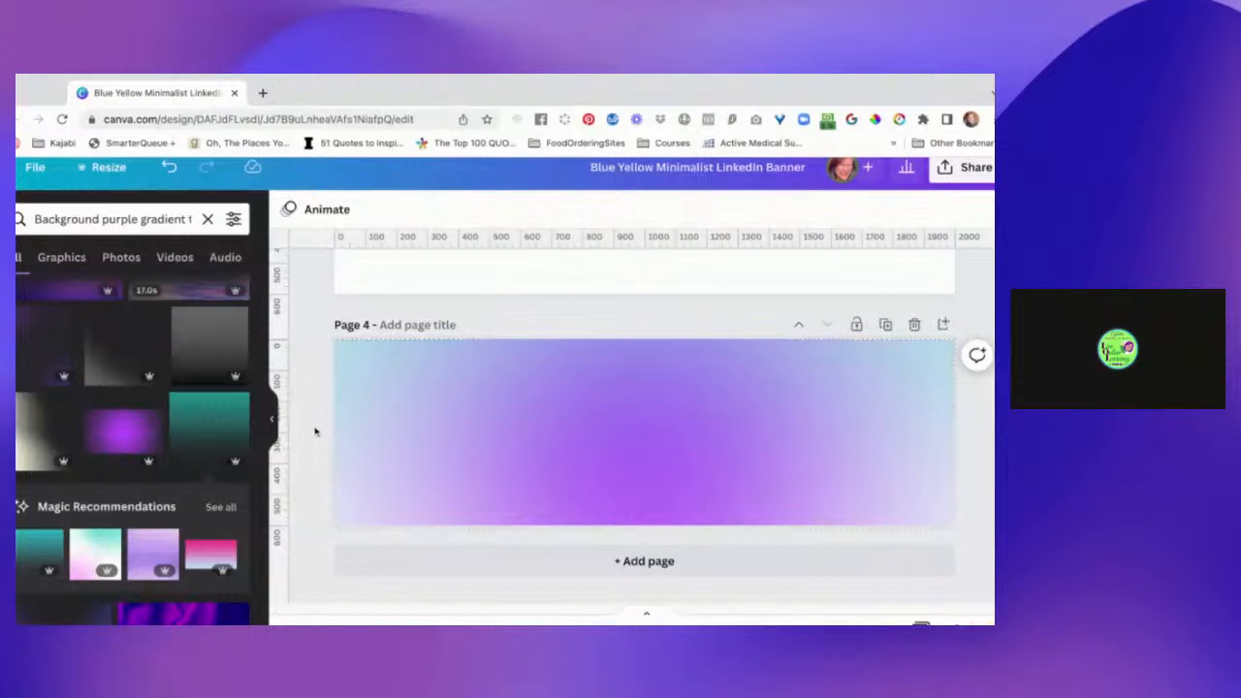
Search the photo library for "gradients".
{"action": "scroll", "coordinate": [314, 438], "scroll_direction": "down", "scroll_amount": 1}
{"action": "scroll", "coordinate": [314, 438], "scroll_direction": "left", "scroll_amount": 3}
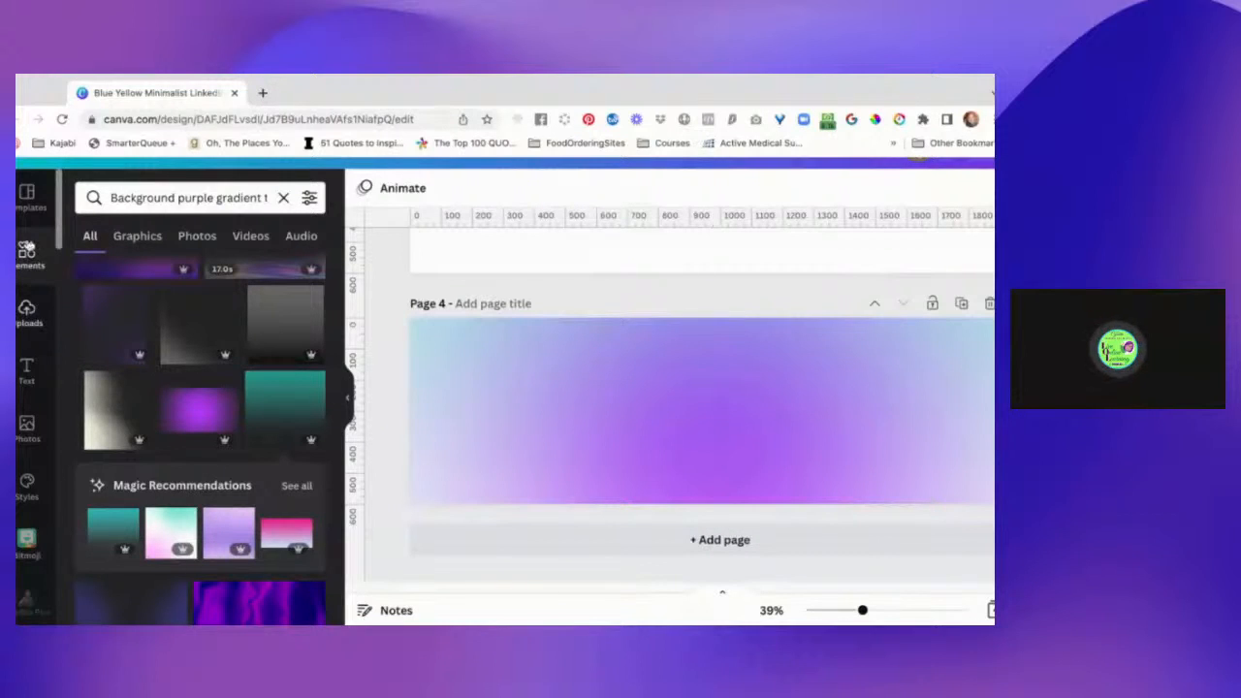
{"action": "left_click", "coordinate": [27, 428]}
{"action": "left_click", "coordinate": [161, 201]}
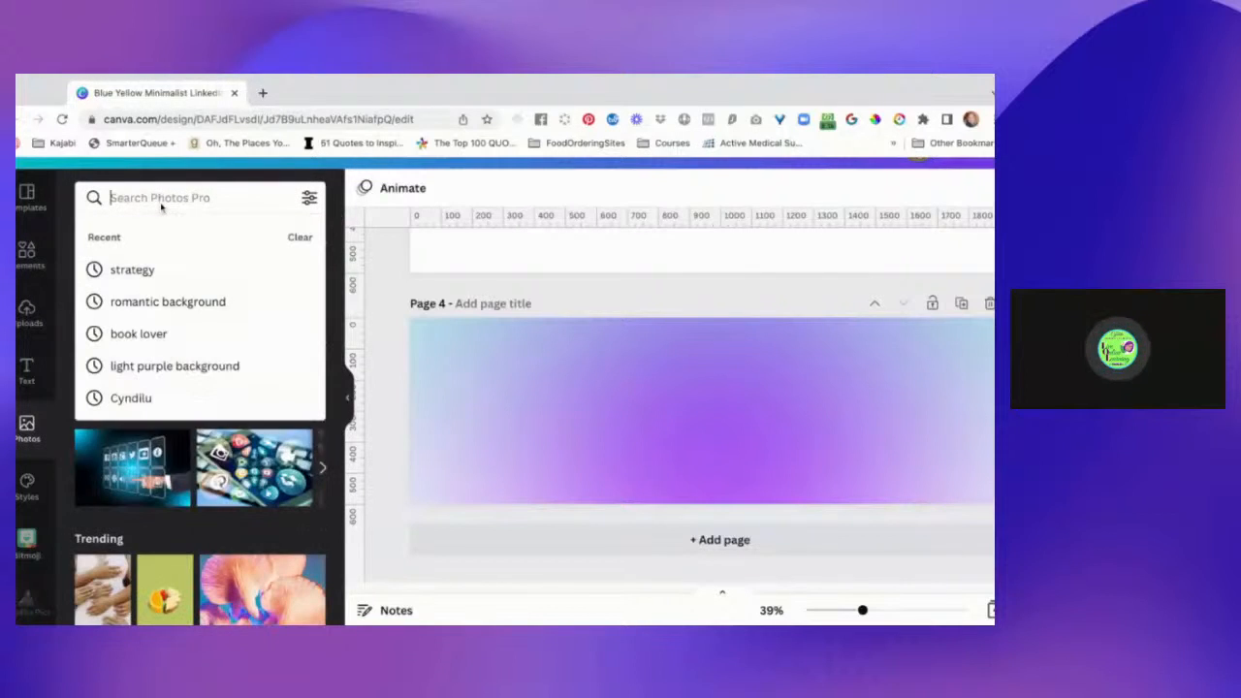
{"action": "type", "text": "gradient"}
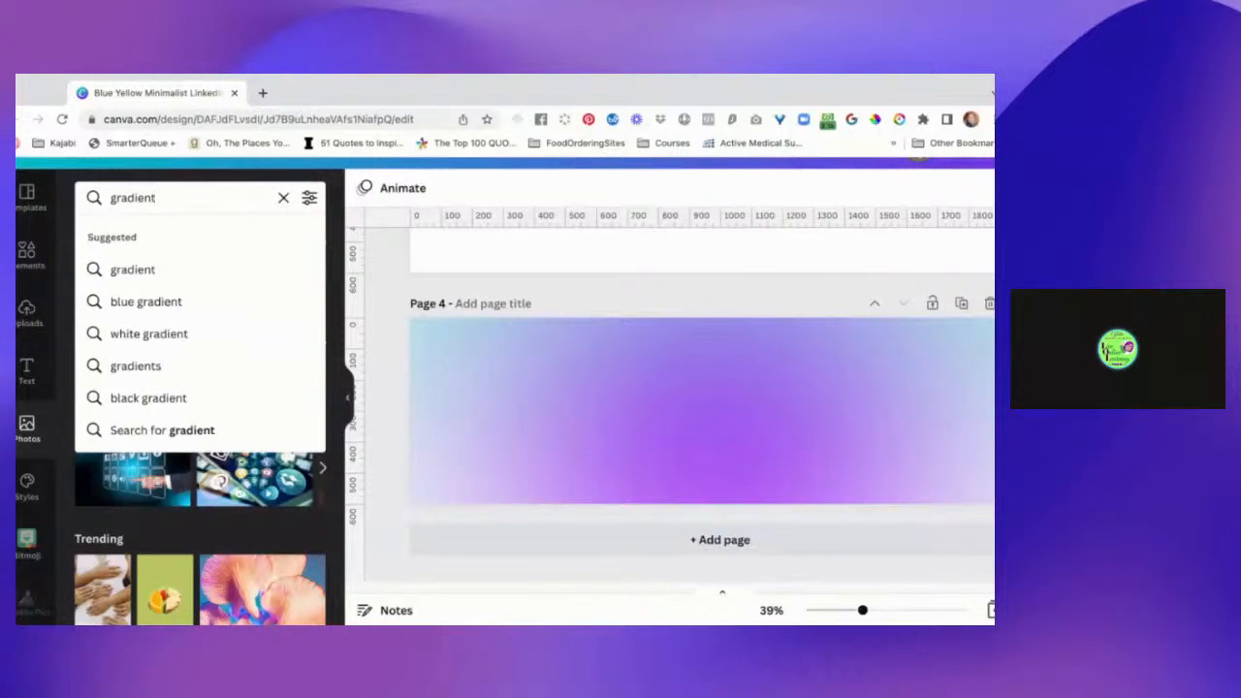
{"action": "type", "text": "s"}
{"action": "key", "text": "Return"}
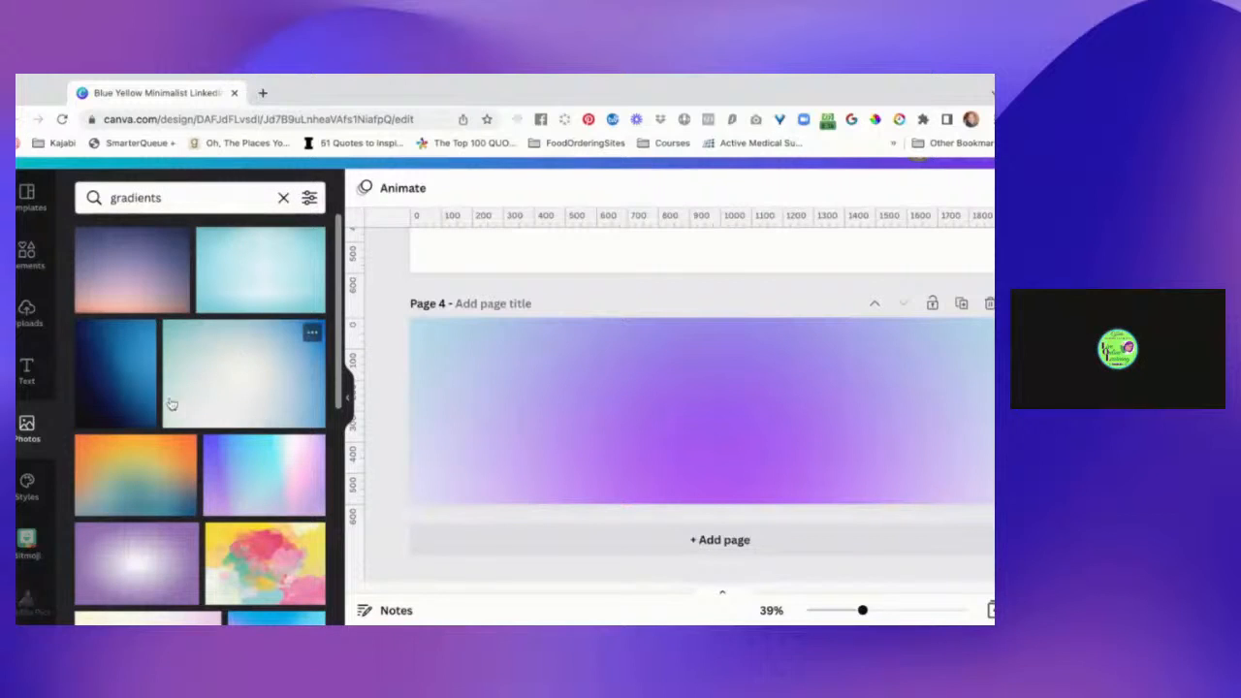
Add page 5 and set the dark-to-light blue gradient photo from the search results as its background.
{"action": "mouse_move", "coordinate": [136, 386]}
{"action": "left_mouse_down"}
{"action": "mouse_move", "coordinate": [562, 403]}
{"action": "mouse_move", "coordinate": [155, 371]}
{"action": "left_mouse_up"}
{"action": "scroll", "coordinate": [200, 419], "scroll_direction": "down", "scroll_amount": 4}
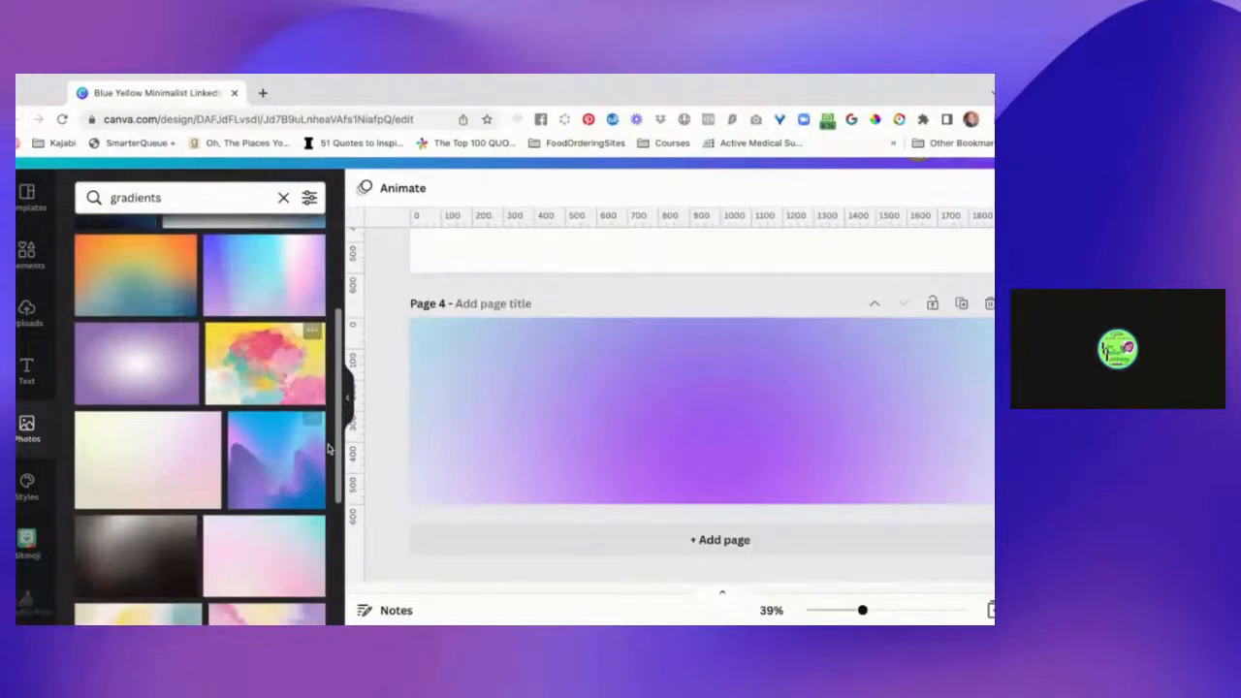
{"action": "scroll", "coordinate": [326, 472], "scroll_direction": "up", "scroll_amount": 2}
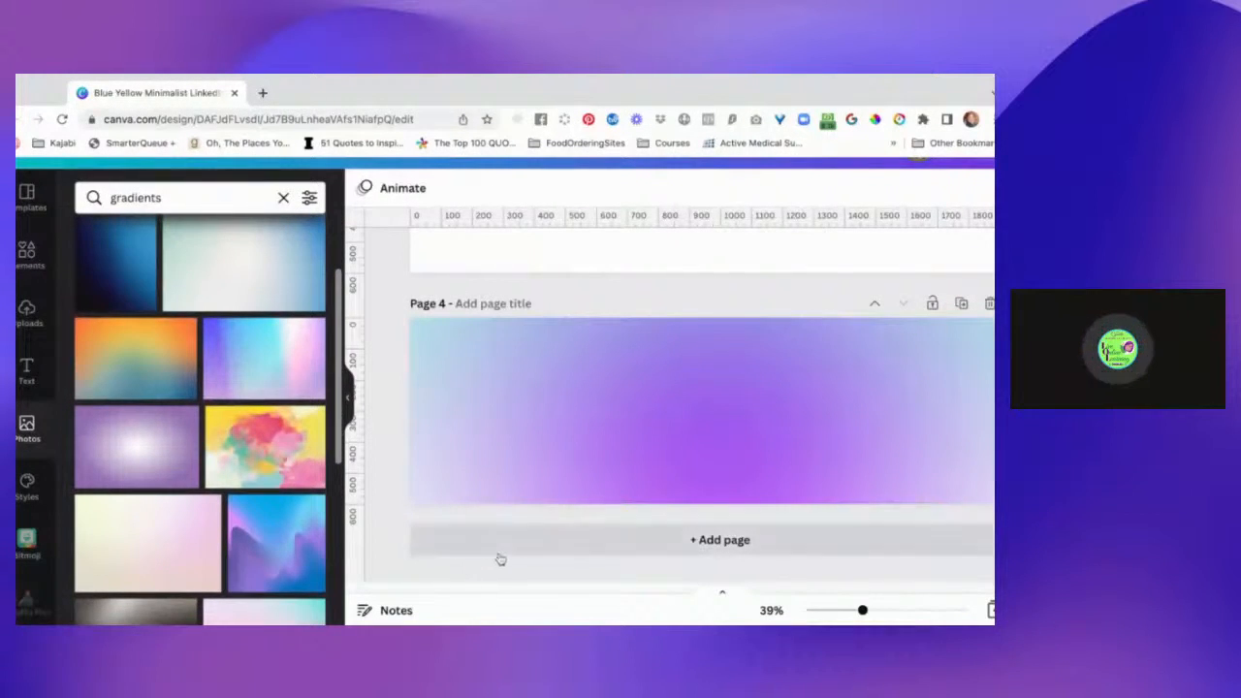
{"action": "left_click", "coordinate": [554, 532]}
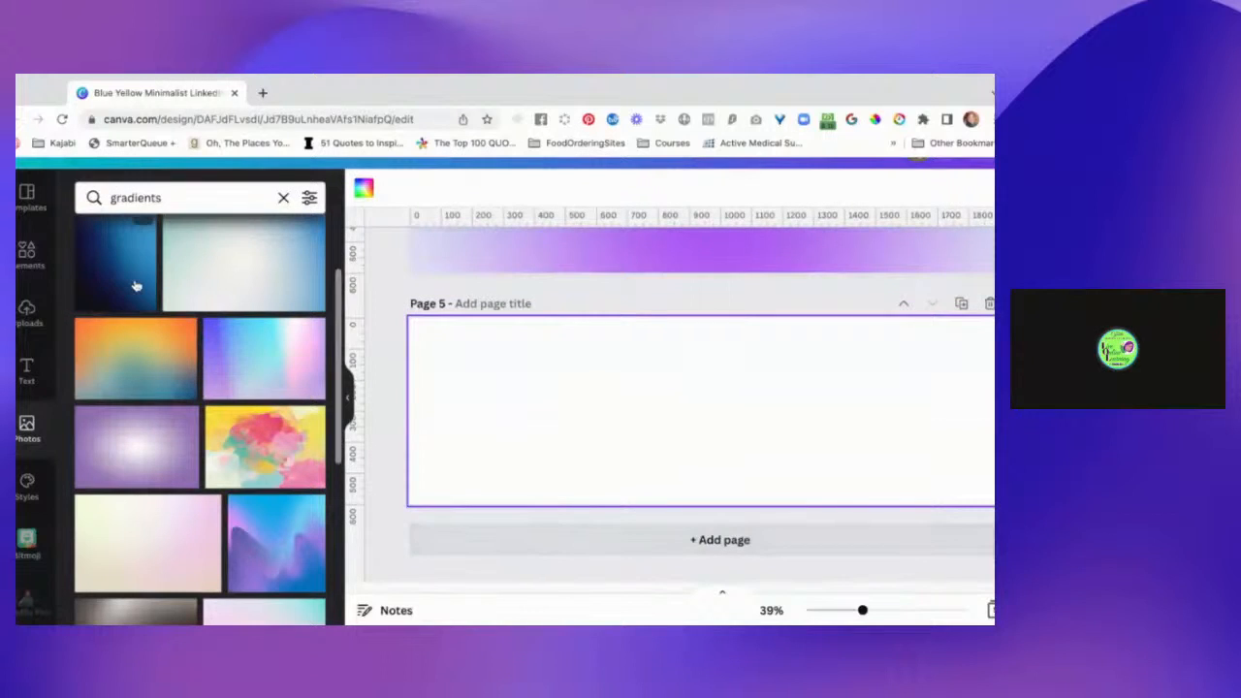
{"action": "left_click_drag", "start_coordinate": [136, 285], "coordinate": [465, 413]}
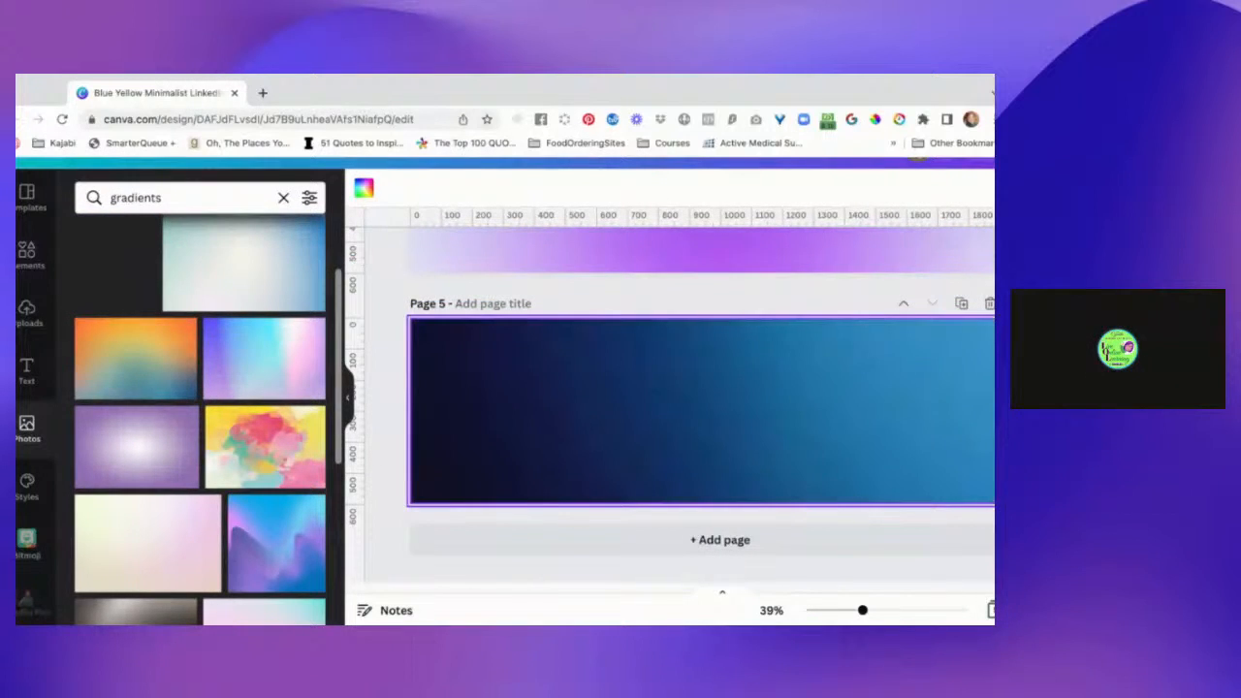
Reposition the dark-to-light blue gradient photo within page 5's background crop, and leave crop mode.
{"action": "left_click", "coordinate": [562, 407]}
{"action": "double_click", "coordinate": [562, 407]}
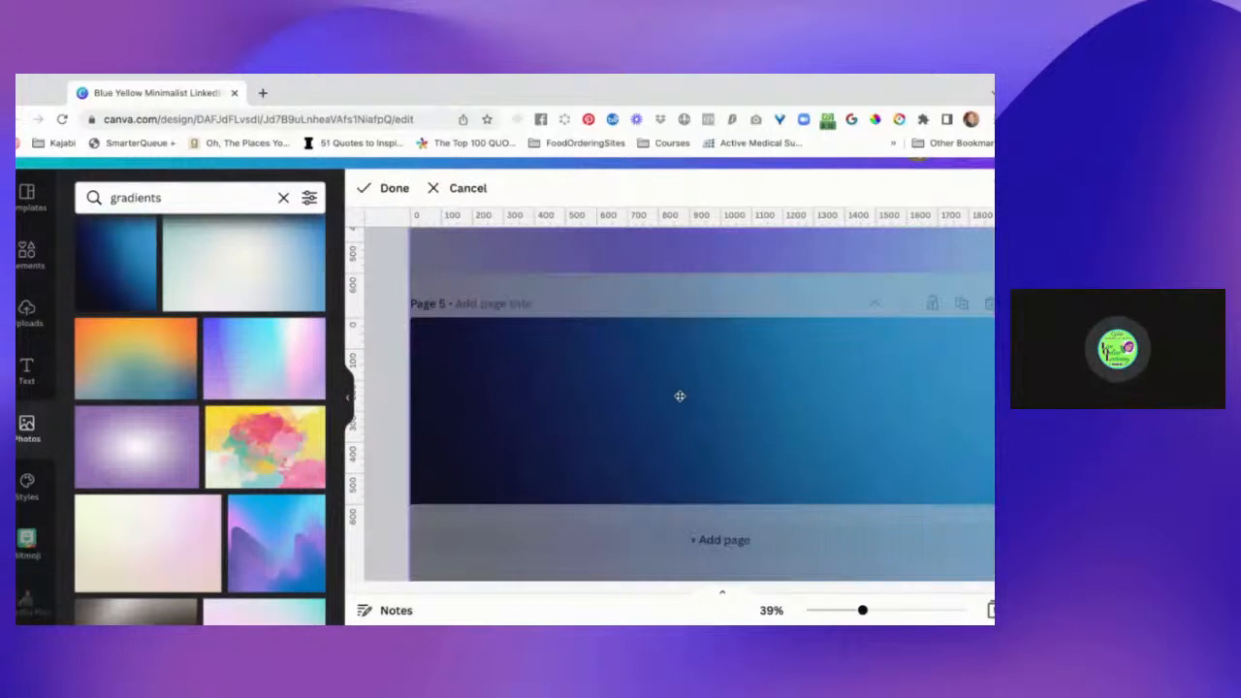
{"action": "left_click_drag", "start_coordinate": [679, 396], "coordinate": [789, 415]}
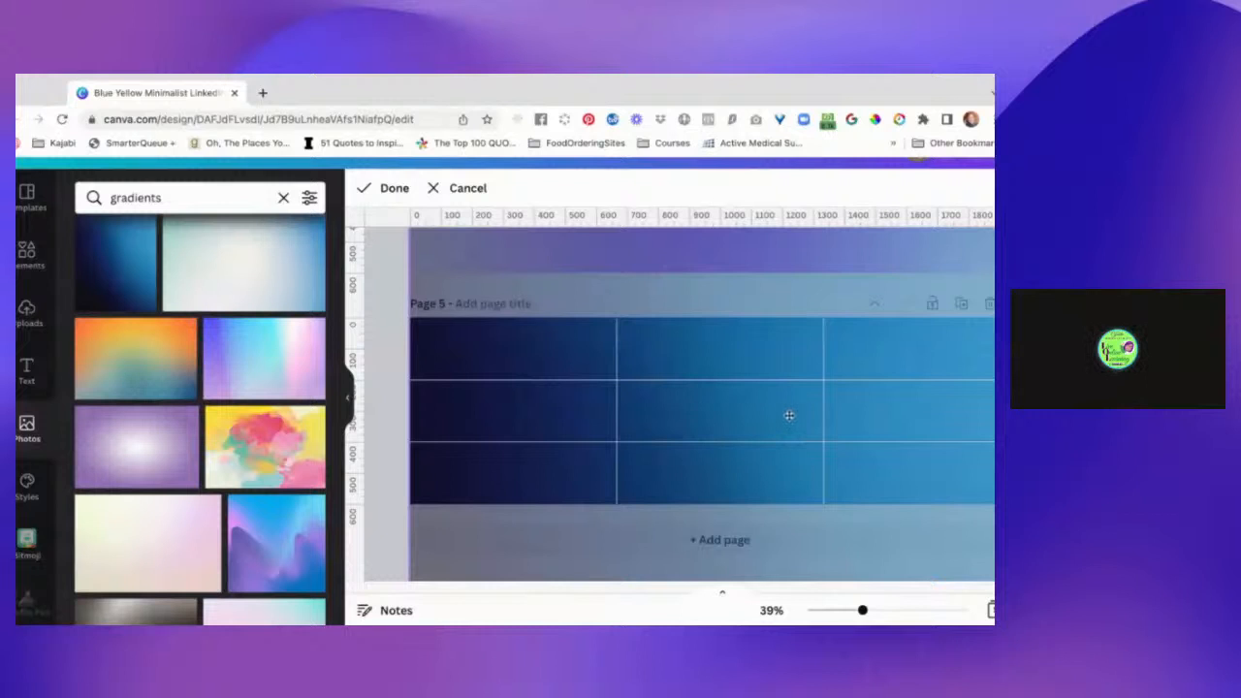
{"action": "scroll", "coordinate": [791, 470], "scroll_direction": "down", "scroll_amount": 3}
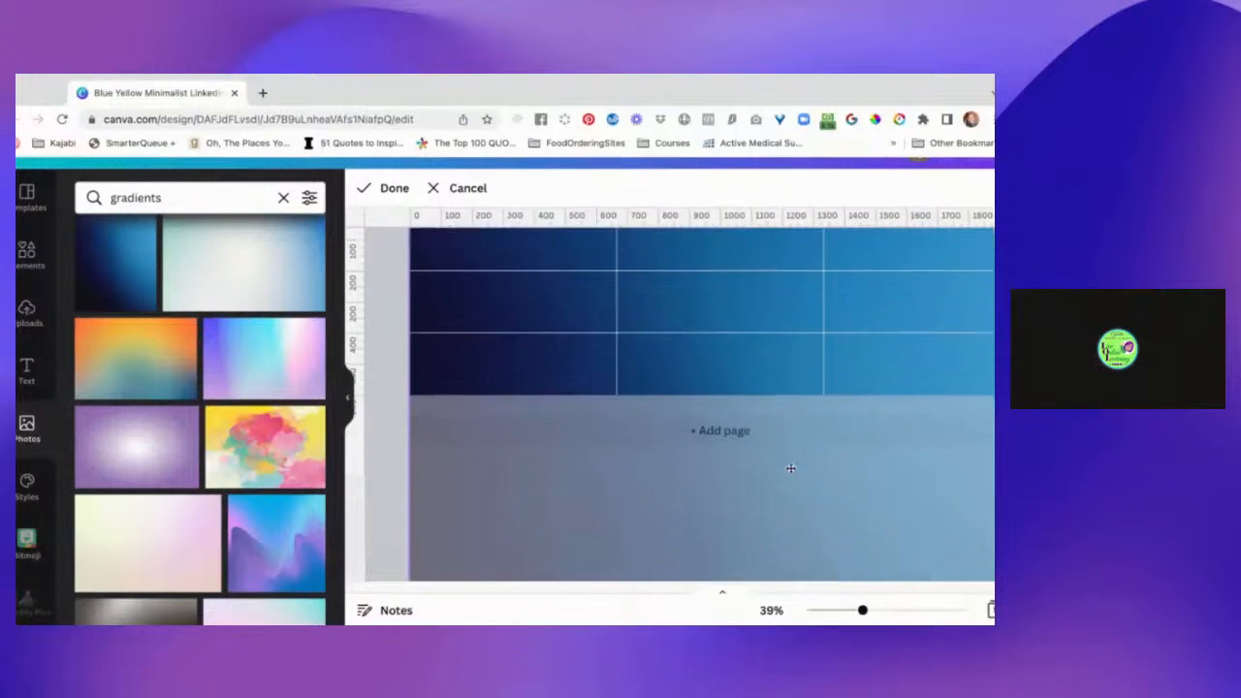
{"action": "scroll", "coordinate": [790, 468], "scroll_direction": "up", "scroll_amount": 3}
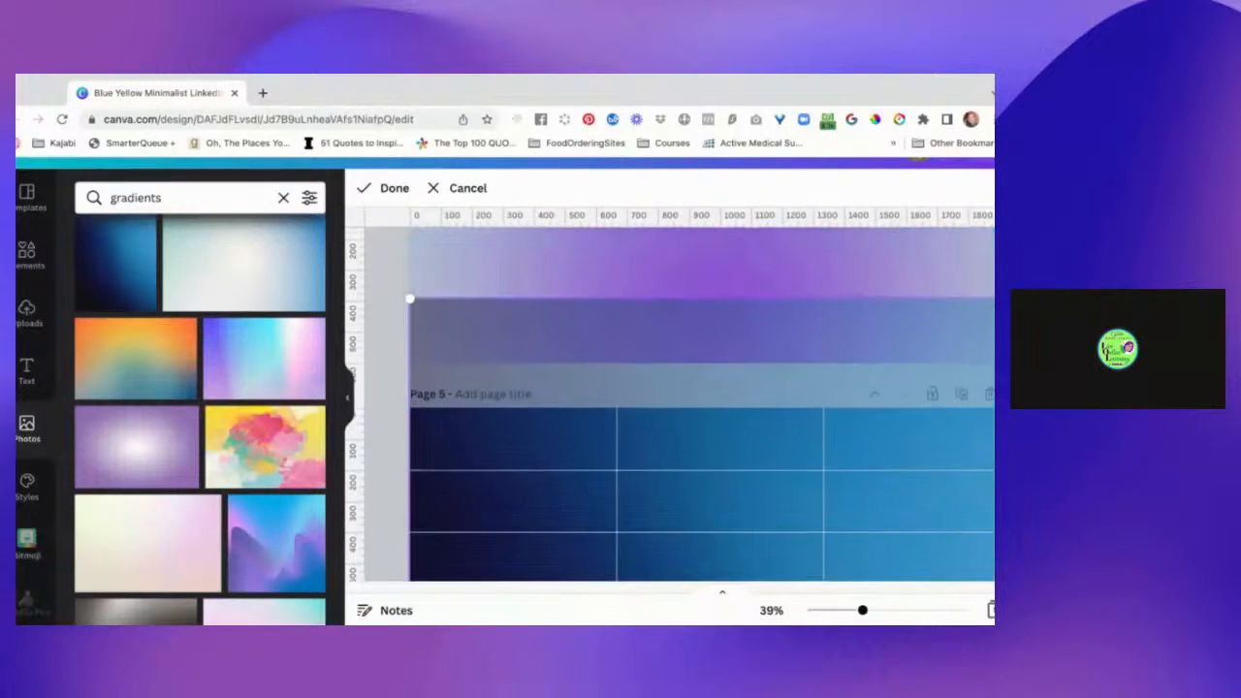
{"action": "scroll", "coordinate": [902, 519], "scroll_direction": "right", "scroll_amount": 3}
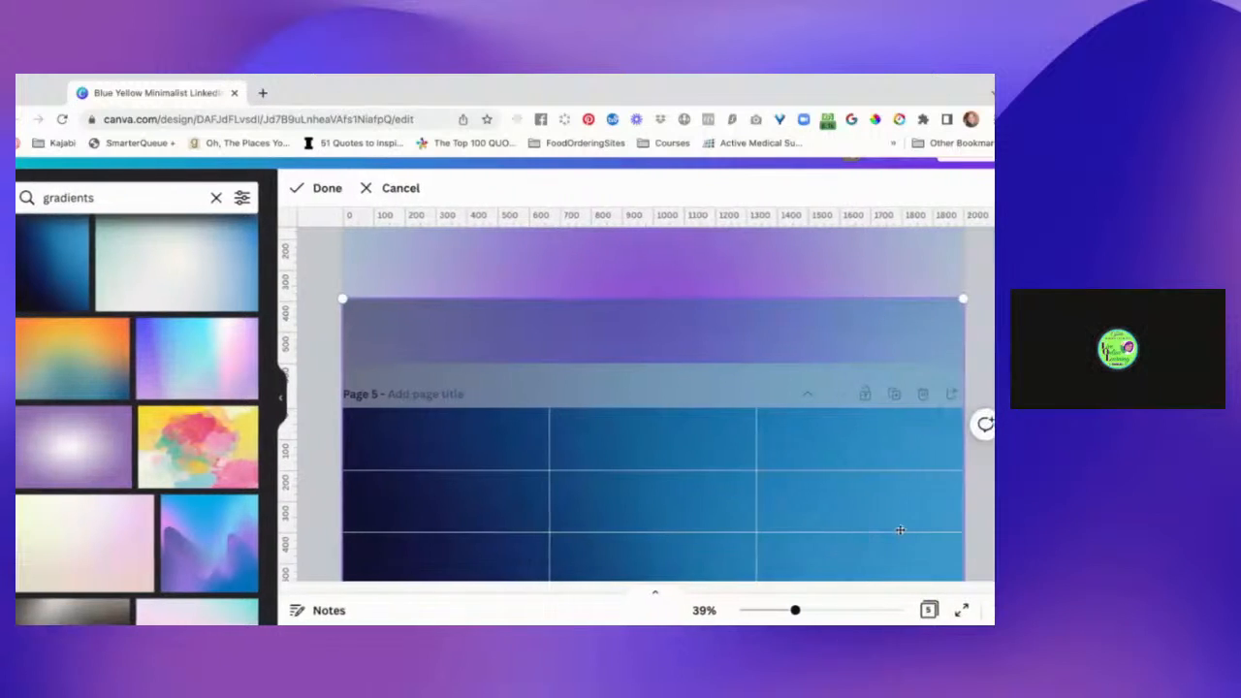
{"action": "key", "text": "Escape"}
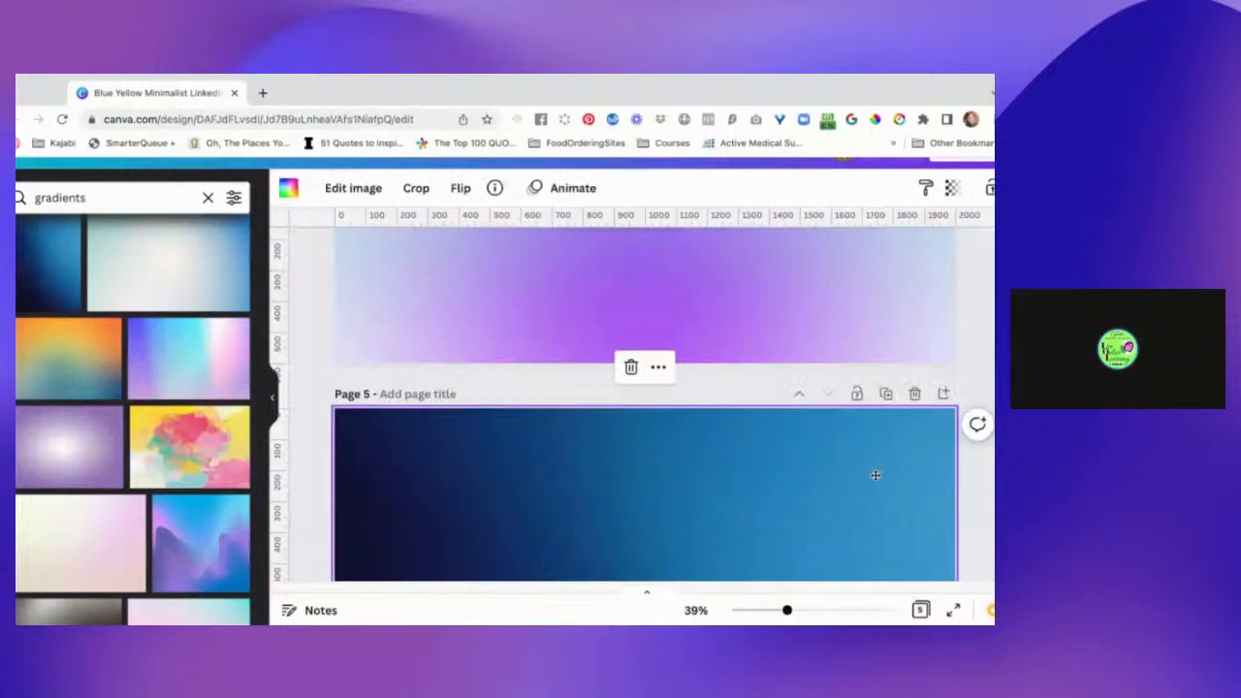
{"action": "double_click", "coordinate": [878, 494]}
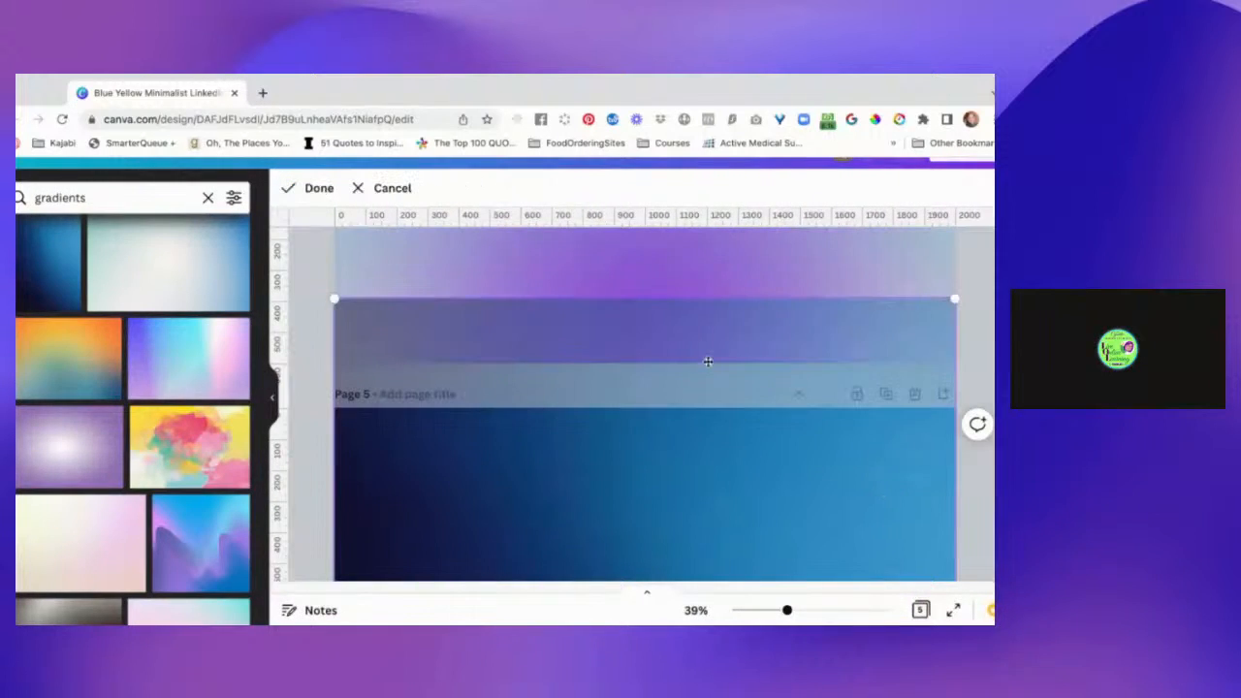
{"action": "left_click", "coordinate": [679, 500]}
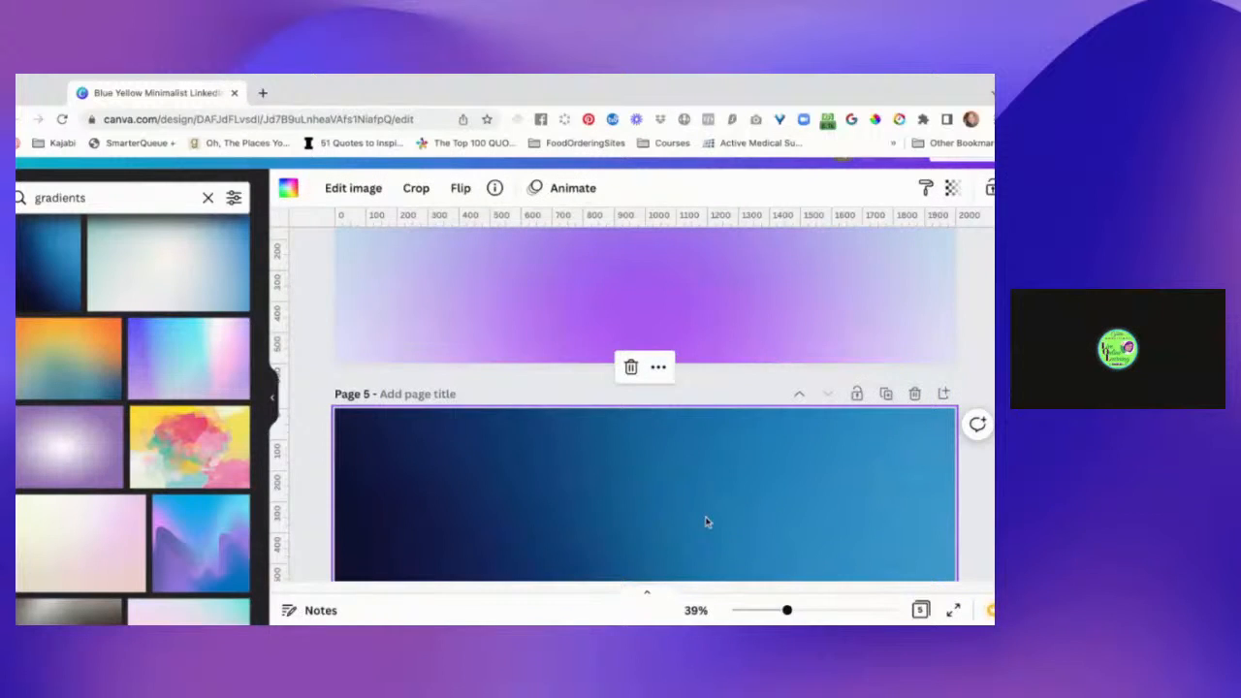
{"action": "scroll", "coordinate": [706, 523], "scroll_direction": "down", "scroll_amount": 2}
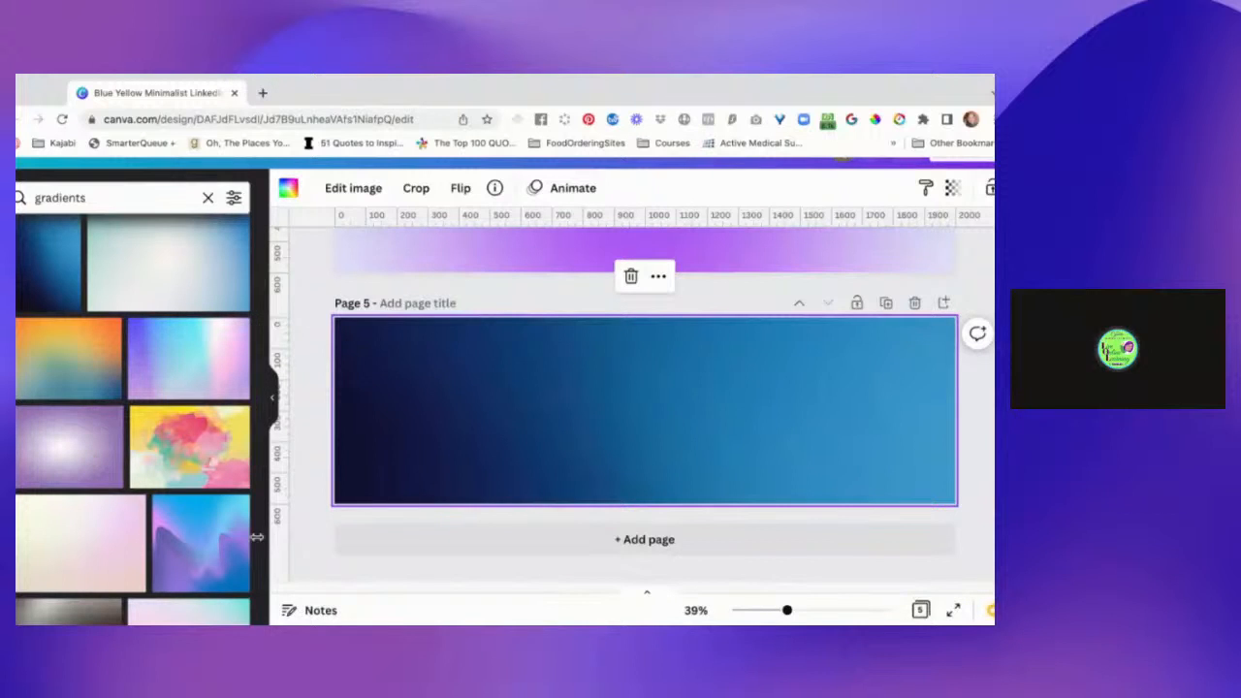
{"action": "scroll", "coordinate": [215, 563], "scroll_direction": "down", "scroll_amount": 3}
{"action": "scroll", "coordinate": [214, 563], "scroll_direction": "down", "scroll_amount": 5}
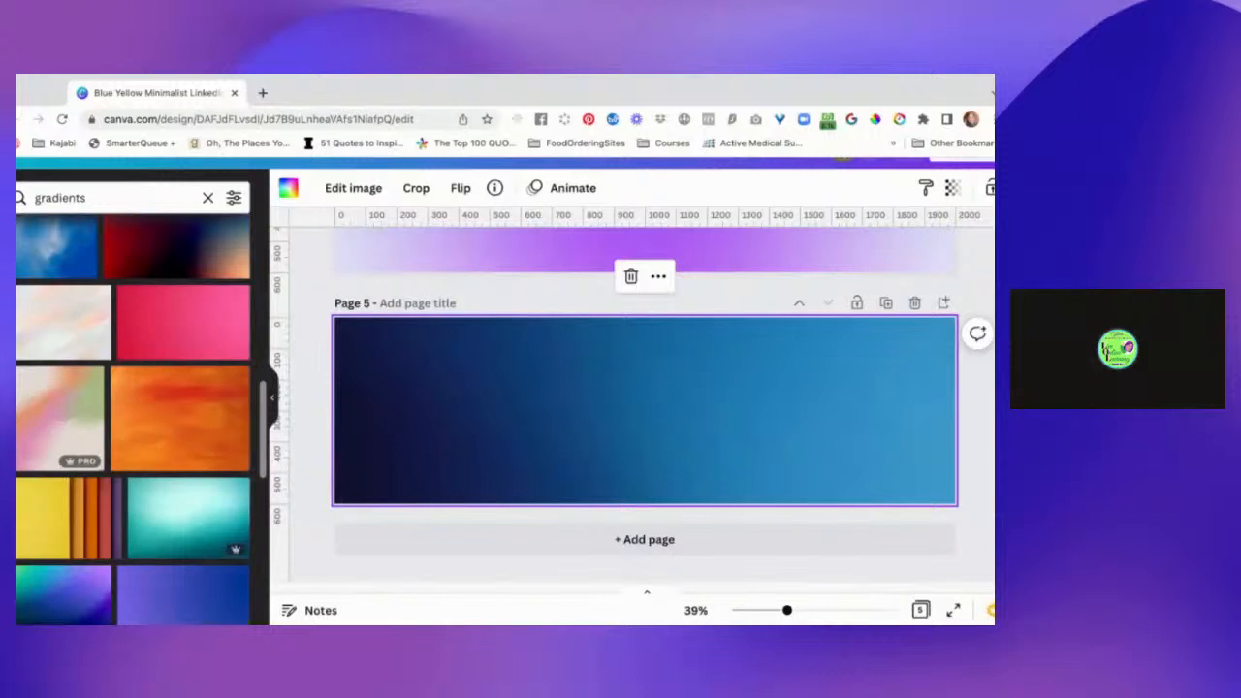
{"action": "scroll", "coordinate": [39, 533], "scroll_direction": "left", "scroll_amount": 2}
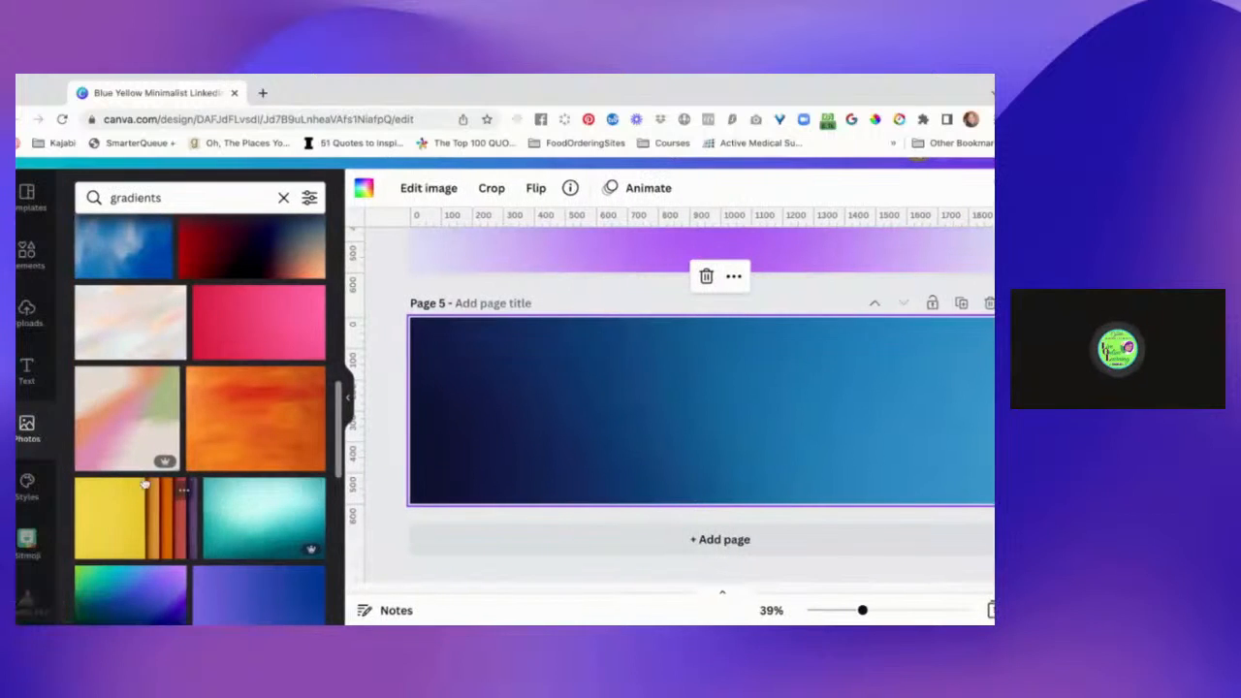
Apply the recently used style combining the Abys and Josefin Sans fonts to page 5.
{"action": "left_click", "coordinate": [39, 495]}
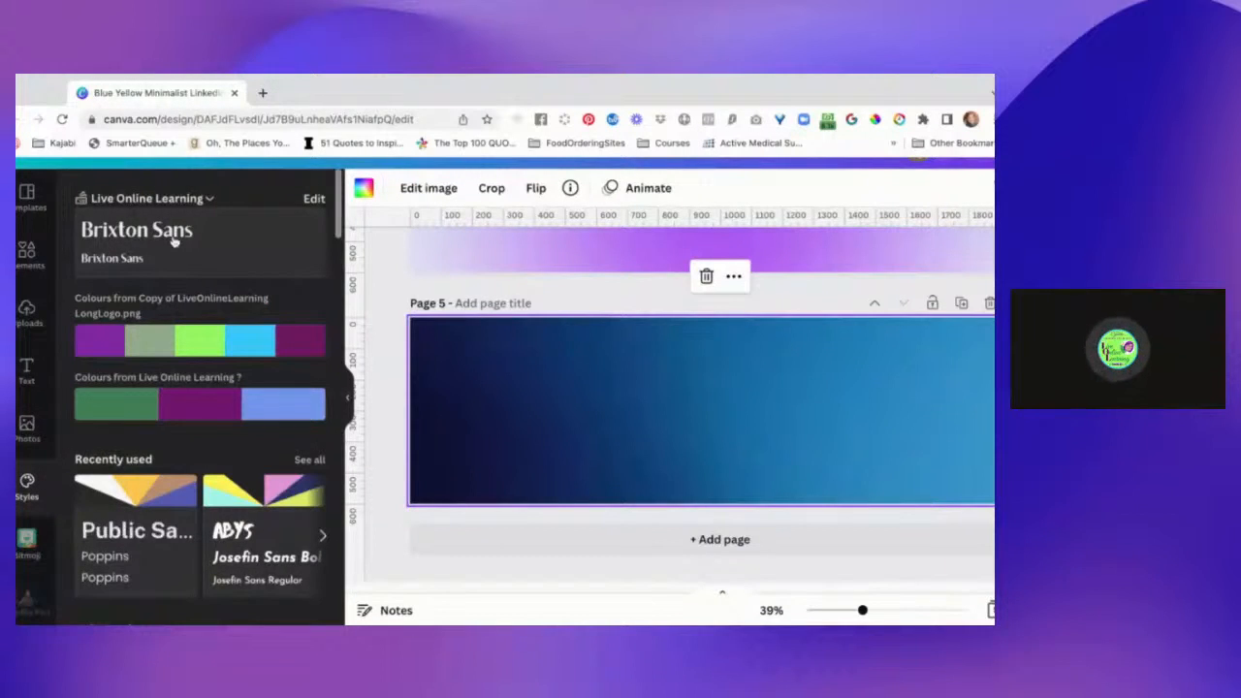
{"action": "scroll", "coordinate": [207, 272], "scroll_direction": "up", "scroll_amount": 1}
{"action": "scroll", "coordinate": [209, 271], "scroll_direction": "down", "scroll_amount": 4}
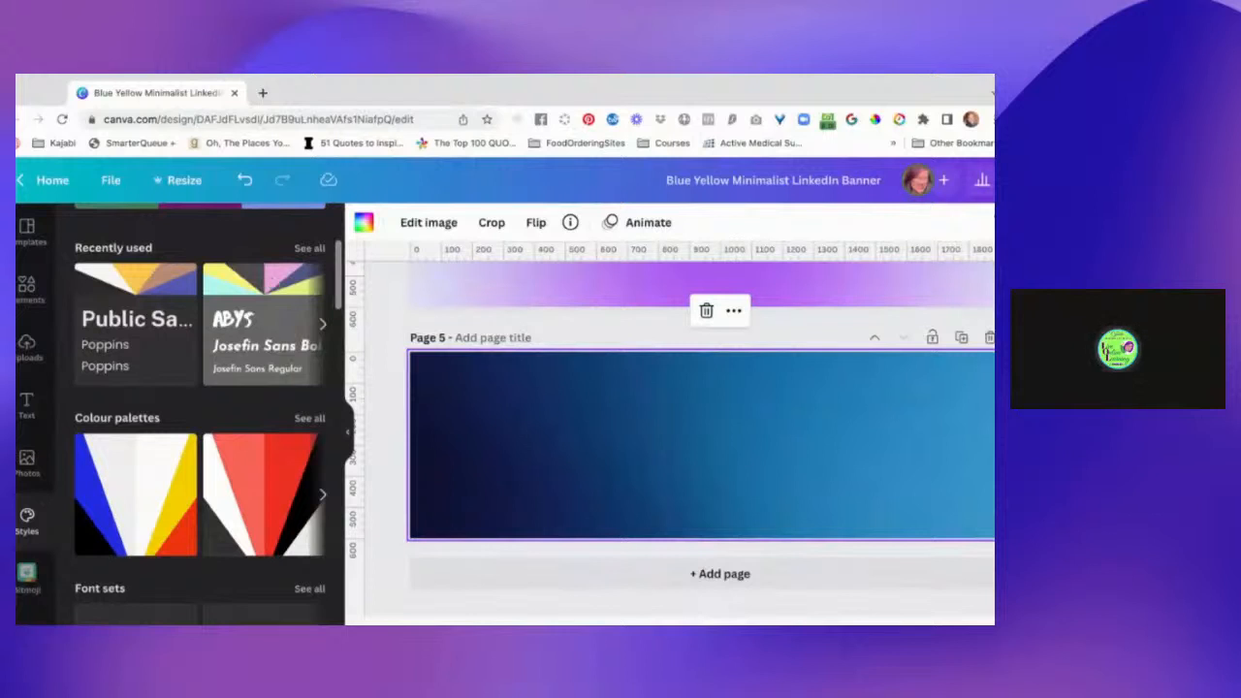
{"action": "left_click", "coordinate": [261, 325]}
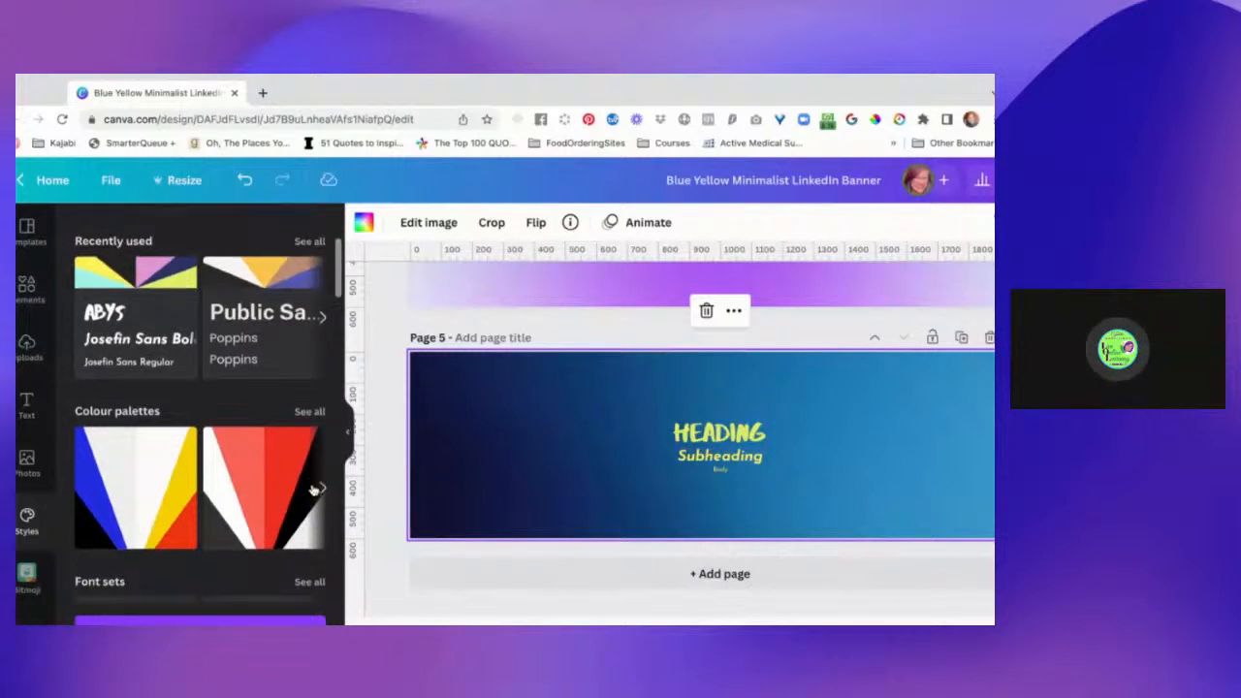
Look through the available colour palettes, font sets and style combinations.
{"action": "scroll", "coordinate": [311, 488], "scroll_direction": "down", "scroll_amount": 5}
{"action": "scroll", "coordinate": [313, 491], "scroll_direction": "down", "scroll_amount": 9}
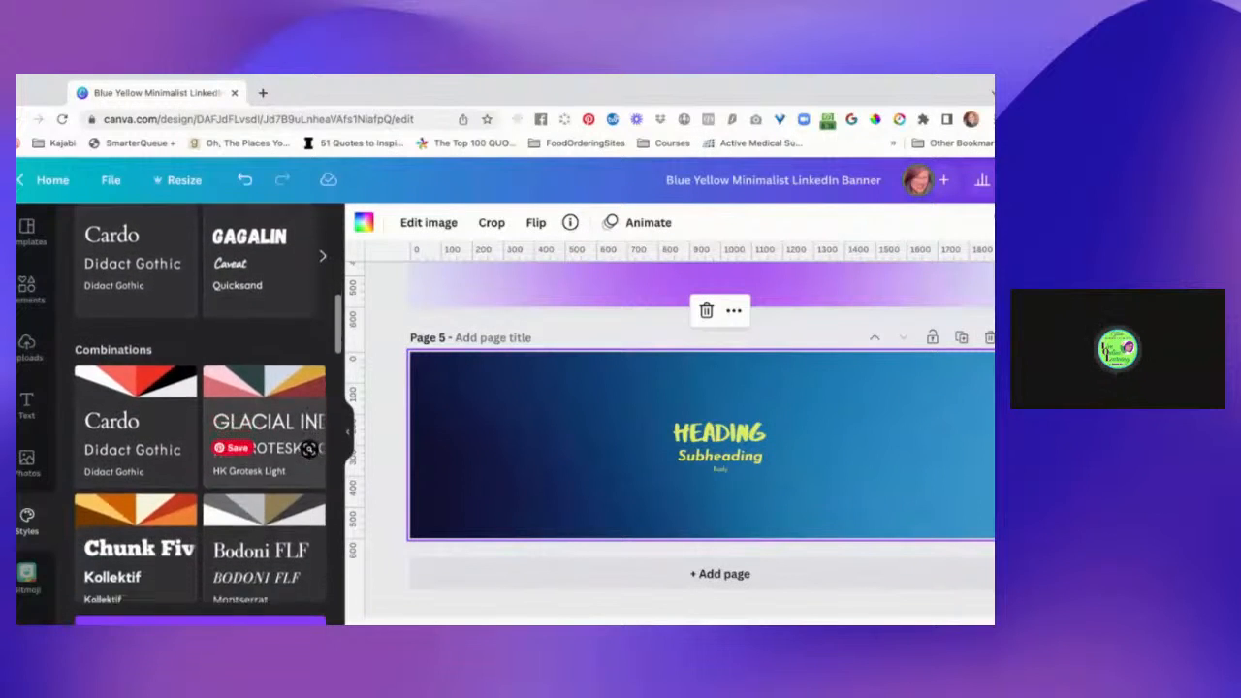
{"action": "scroll", "coordinate": [312, 491], "scroll_direction": "down", "scroll_amount": 5}
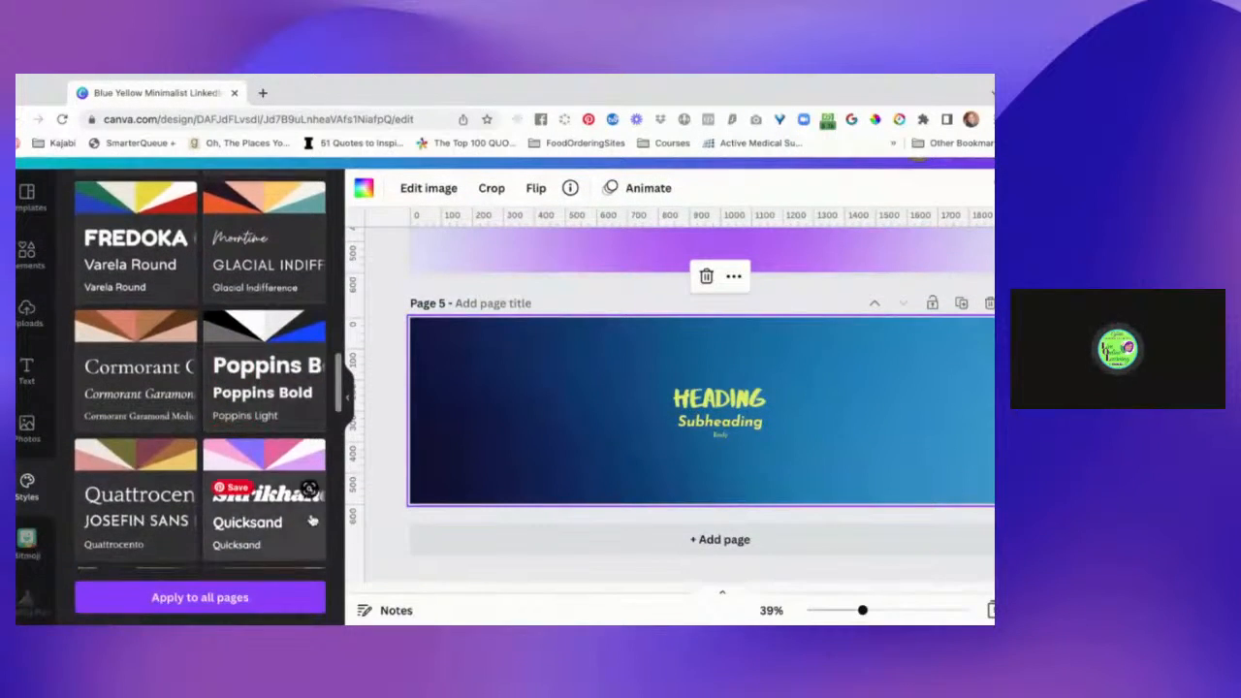
{"action": "scroll", "coordinate": [311, 490], "scroll_direction": "down", "scroll_amount": 2}
{"action": "scroll", "coordinate": [311, 505], "scroll_direction": "up", "scroll_amount": 15}
{"action": "scroll", "coordinate": [312, 521], "scroll_direction": "up", "scroll_amount": 5}
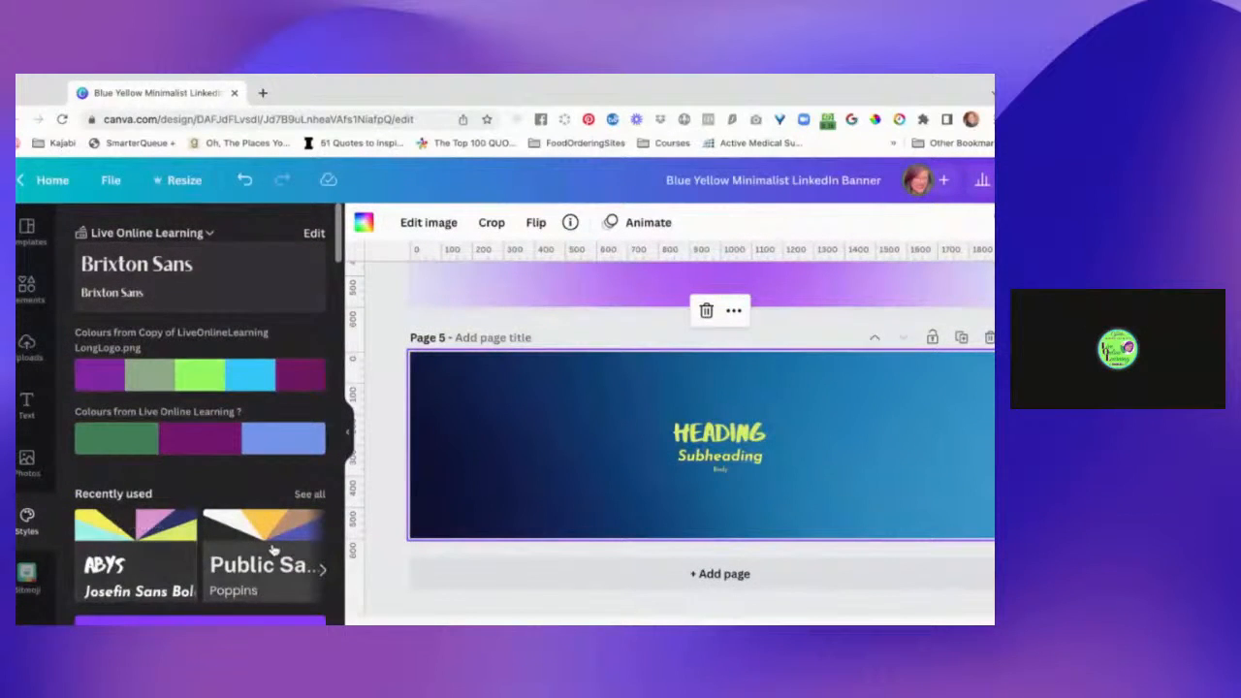
{"action": "scroll", "coordinate": [273, 550], "scroll_direction": "down", "scroll_amount": 3}
{"action": "scroll", "coordinate": [274, 550], "scroll_direction": "down", "scroll_amount": 4}
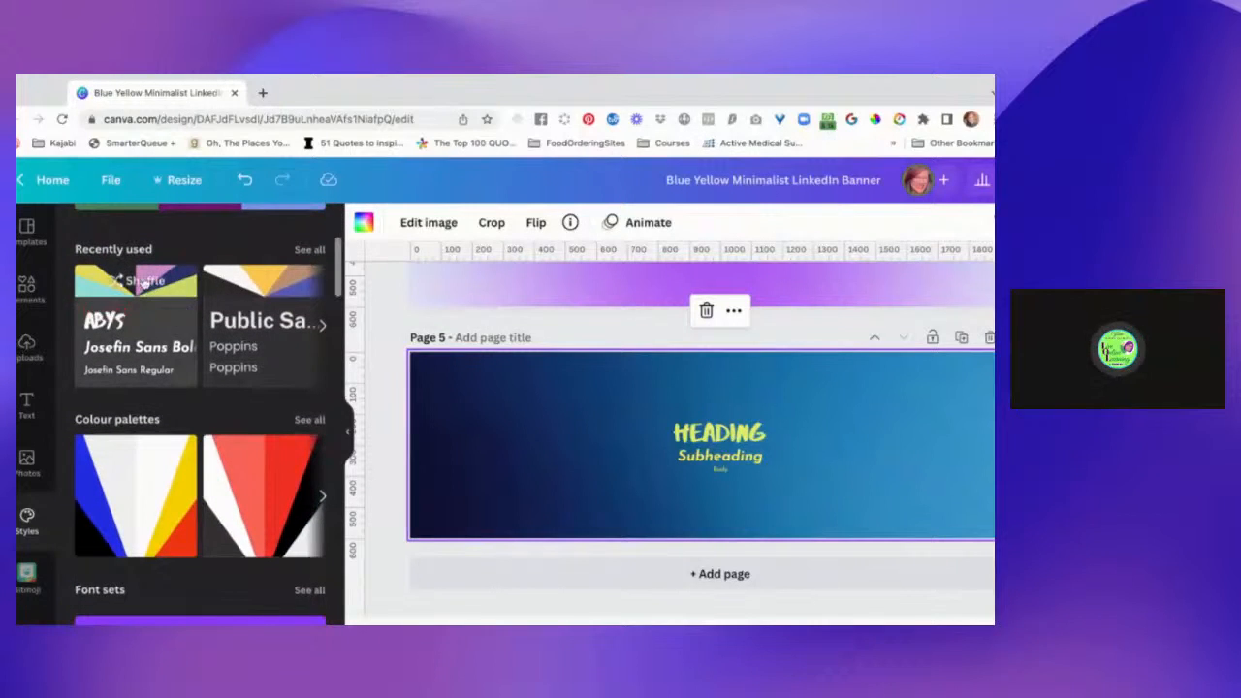
Shuffle the colours of the Abys and Josefin Sans style on page 5 several times.
{"action": "left_click", "coordinate": [142, 282]}
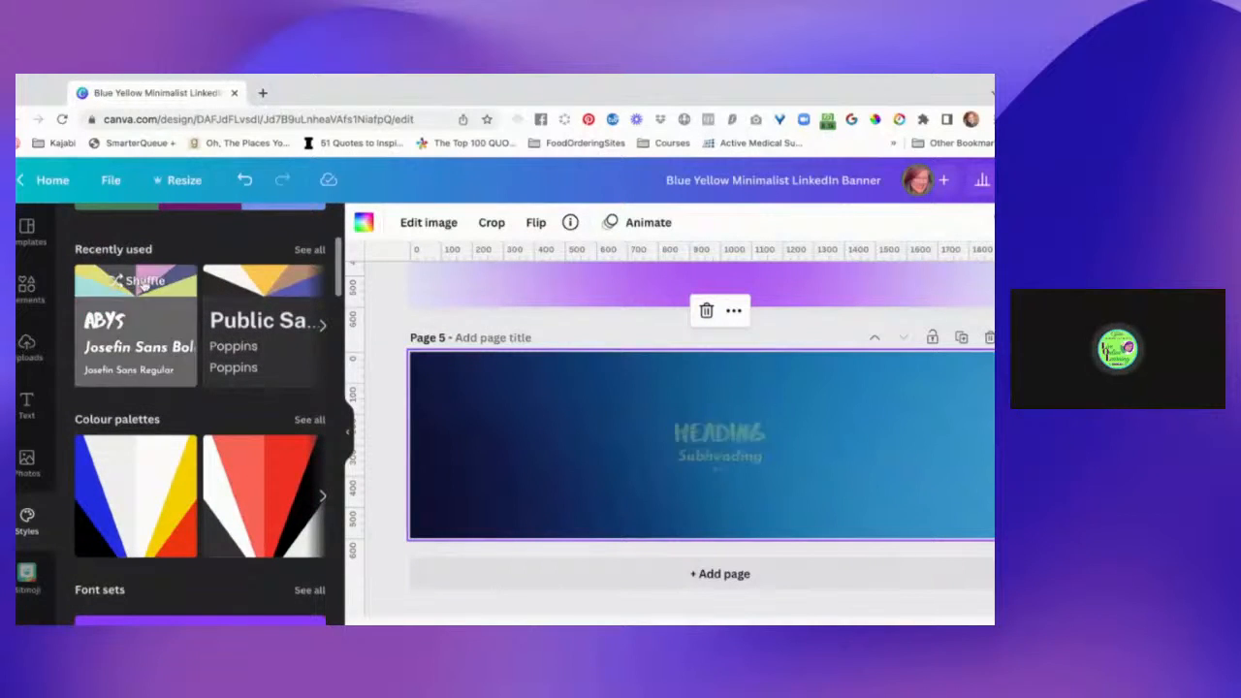
{"action": "left_click", "coordinate": [142, 282]}
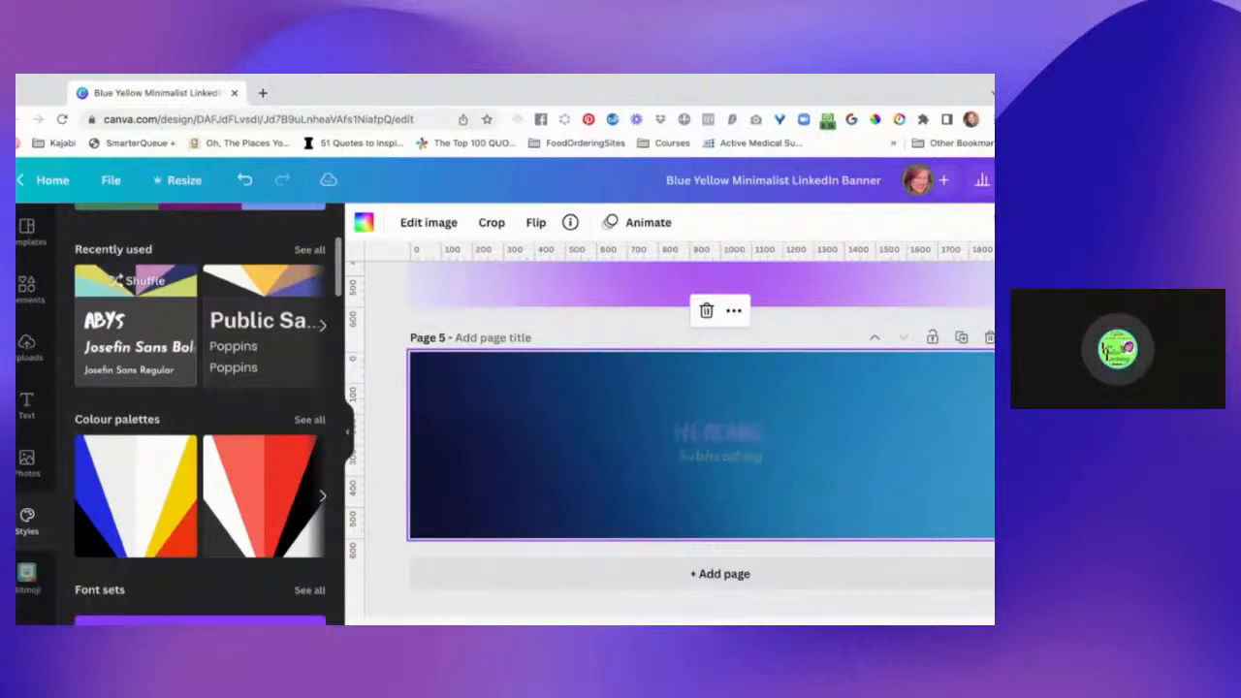
{"action": "left_click", "coordinate": [143, 283]}
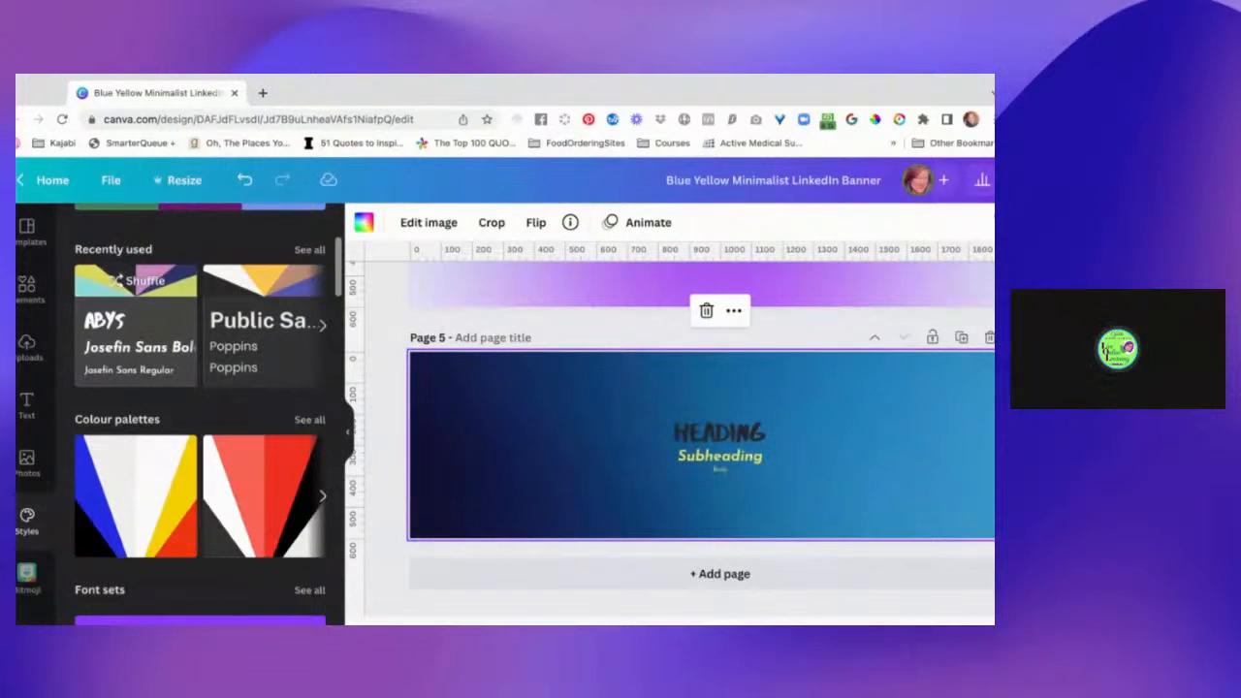
{"action": "left_click", "coordinate": [158, 287]}
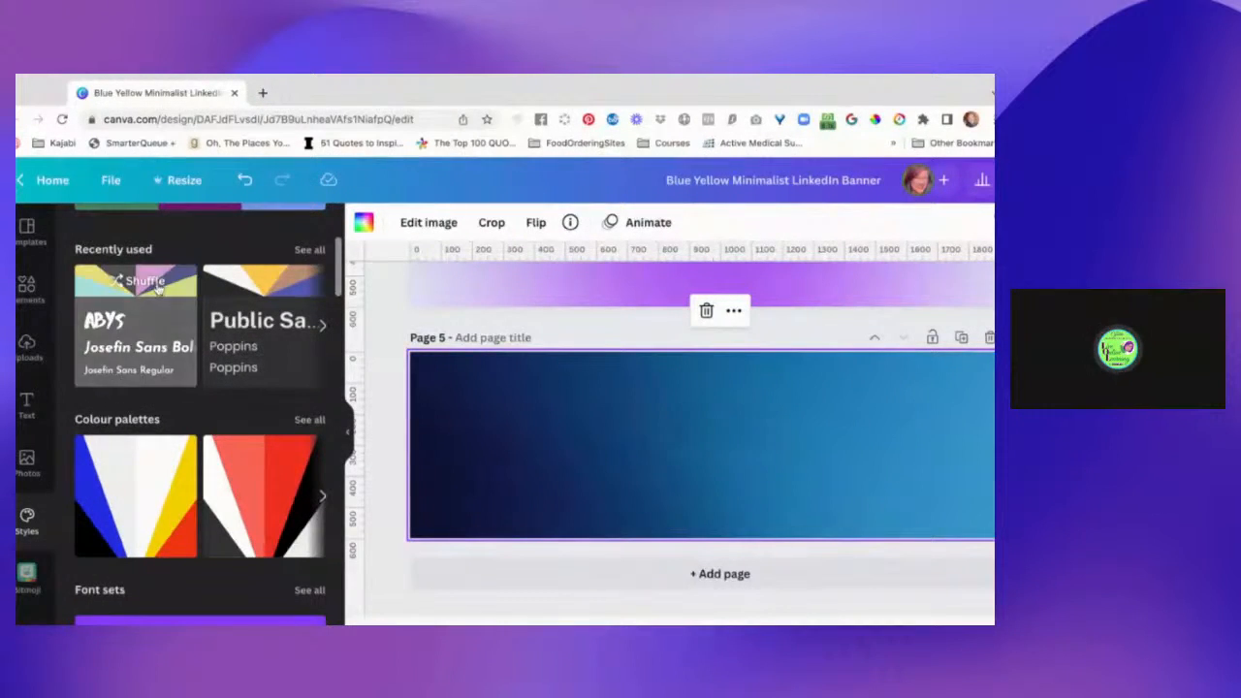
Examine the style combinations and the Live Online Learning brand fonts and colours.
{"action": "scroll", "coordinate": [39, 497], "scroll_direction": "down", "scroll_amount": 2}
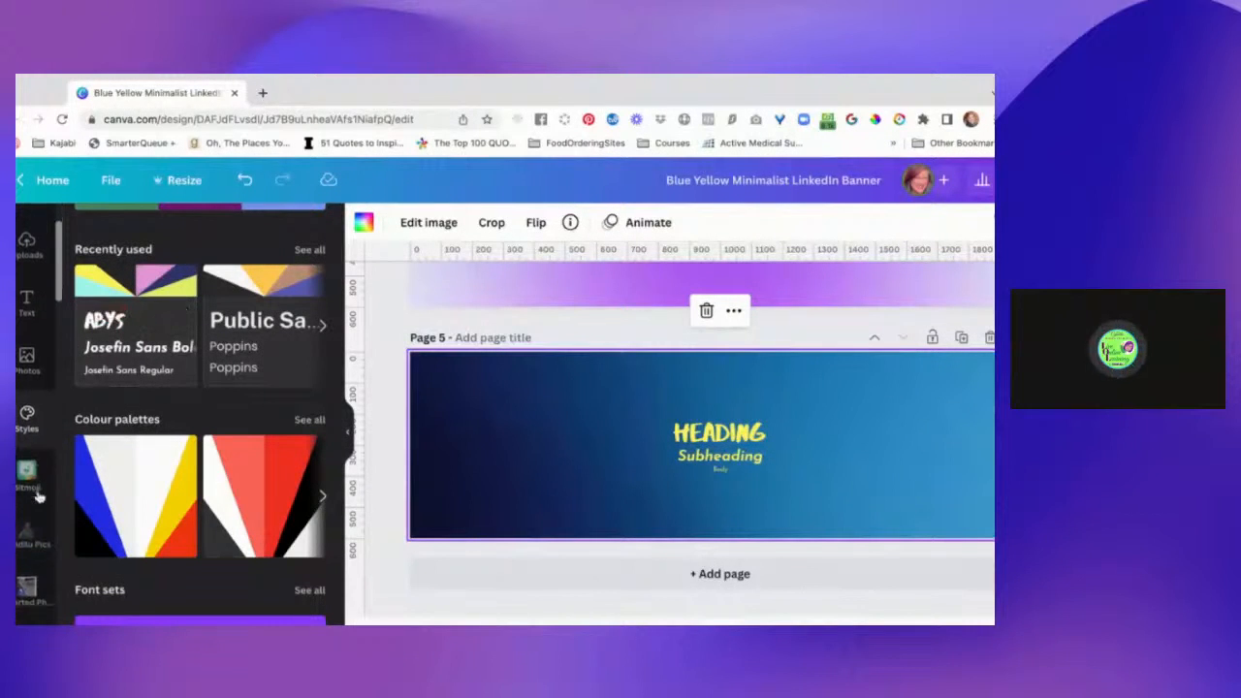
{"action": "scroll", "coordinate": [194, 475], "scroll_direction": "down", "scroll_amount": 3}
{"action": "scroll", "coordinate": [193, 475], "scroll_direction": "down", "scroll_amount": 5}
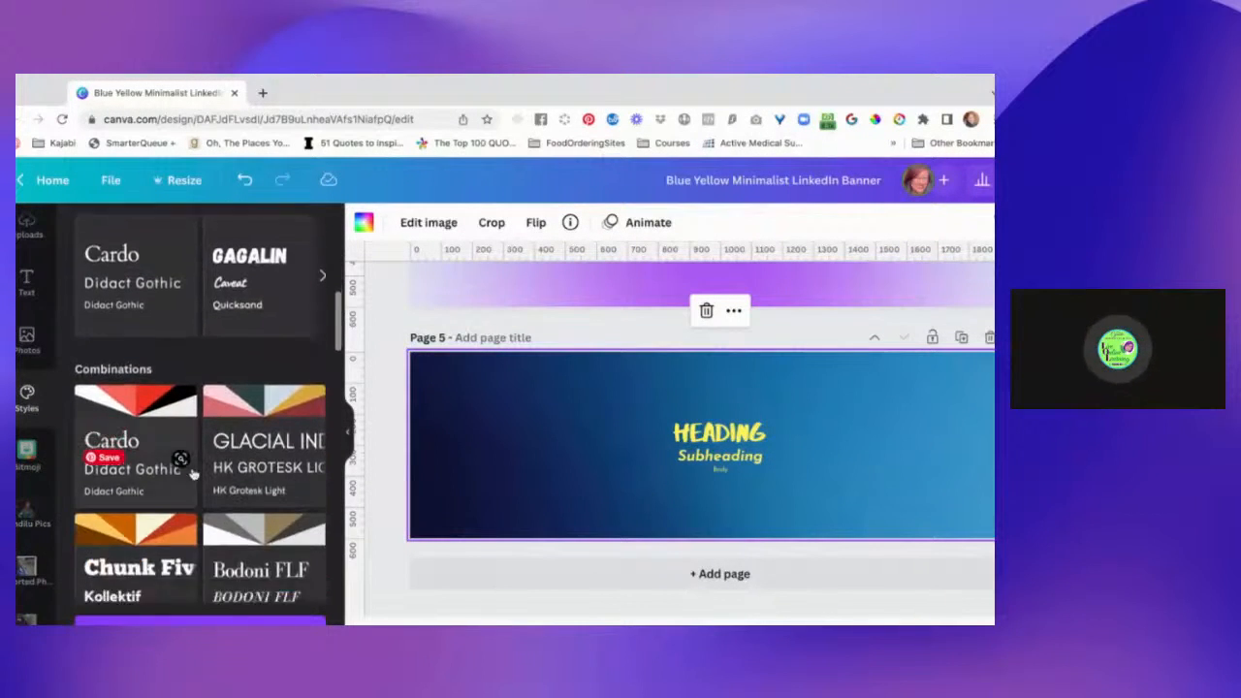
{"action": "scroll", "coordinate": [138, 332], "scroll_direction": "up", "scroll_amount": 10}
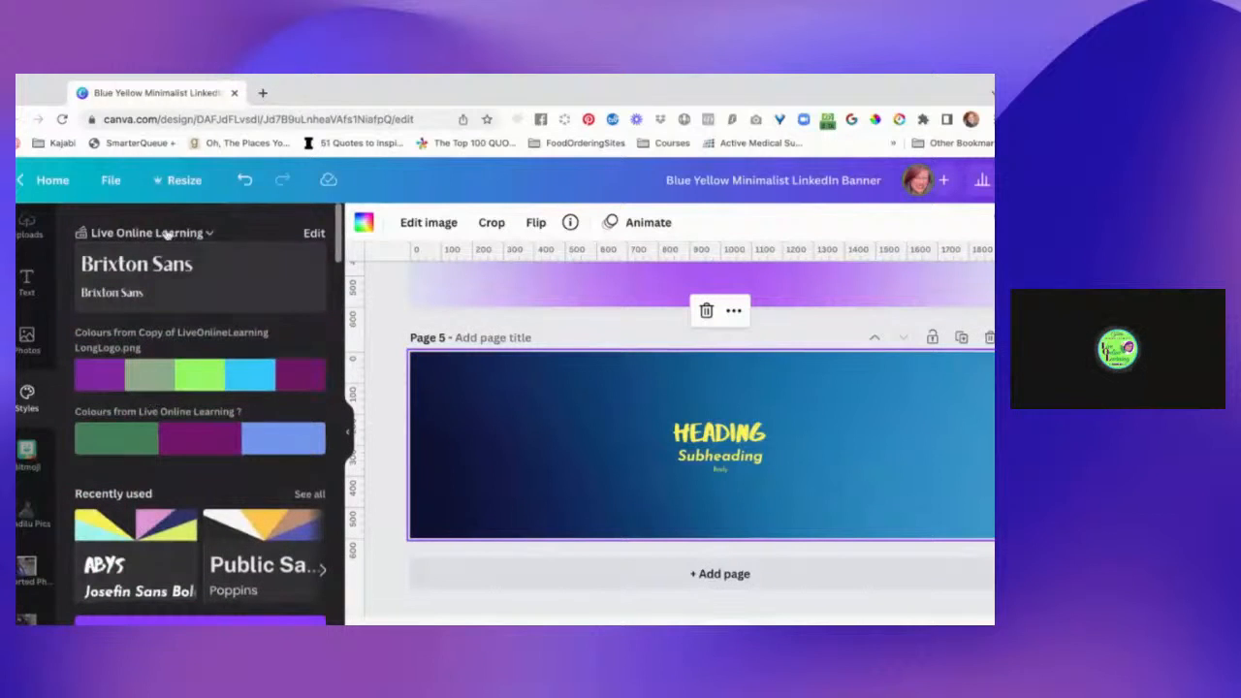
{"action": "scroll", "coordinate": [211, 461], "scroll_direction": "down", "scroll_amount": 2}
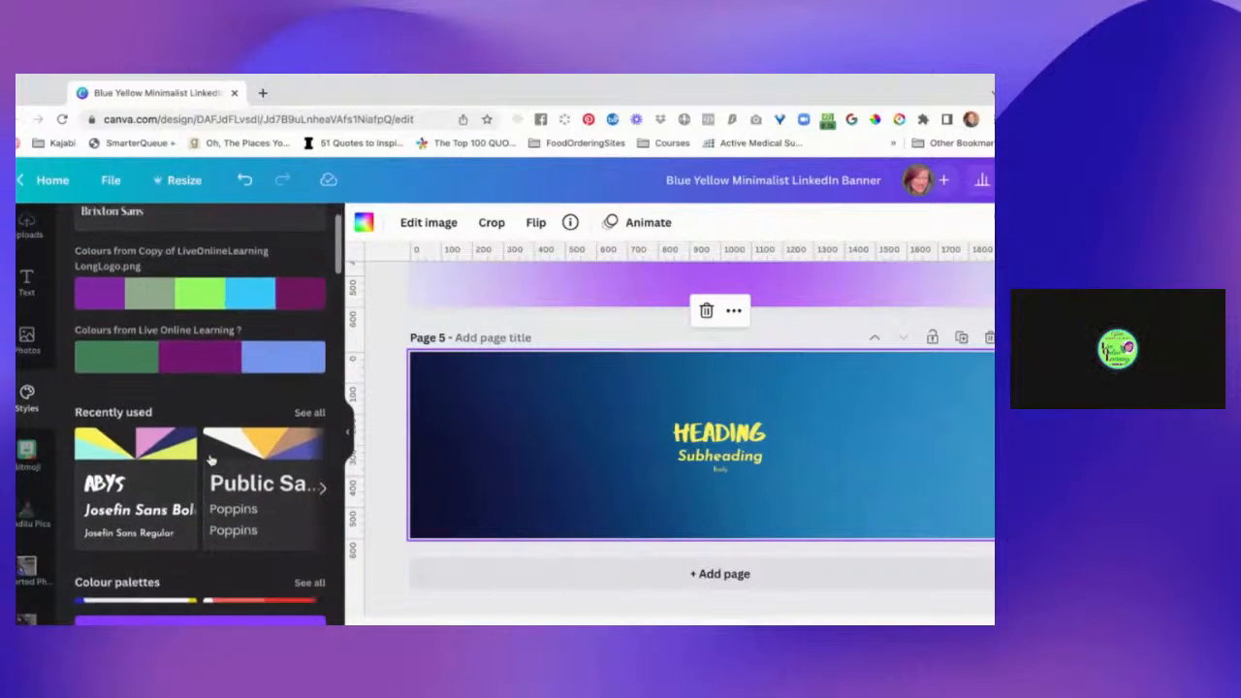
{"action": "scroll", "coordinate": [210, 461], "scroll_direction": "up", "scroll_amount": 2}
{"action": "scroll", "coordinate": [19, 548], "scroll_direction": "up", "scroll_amount": 2}
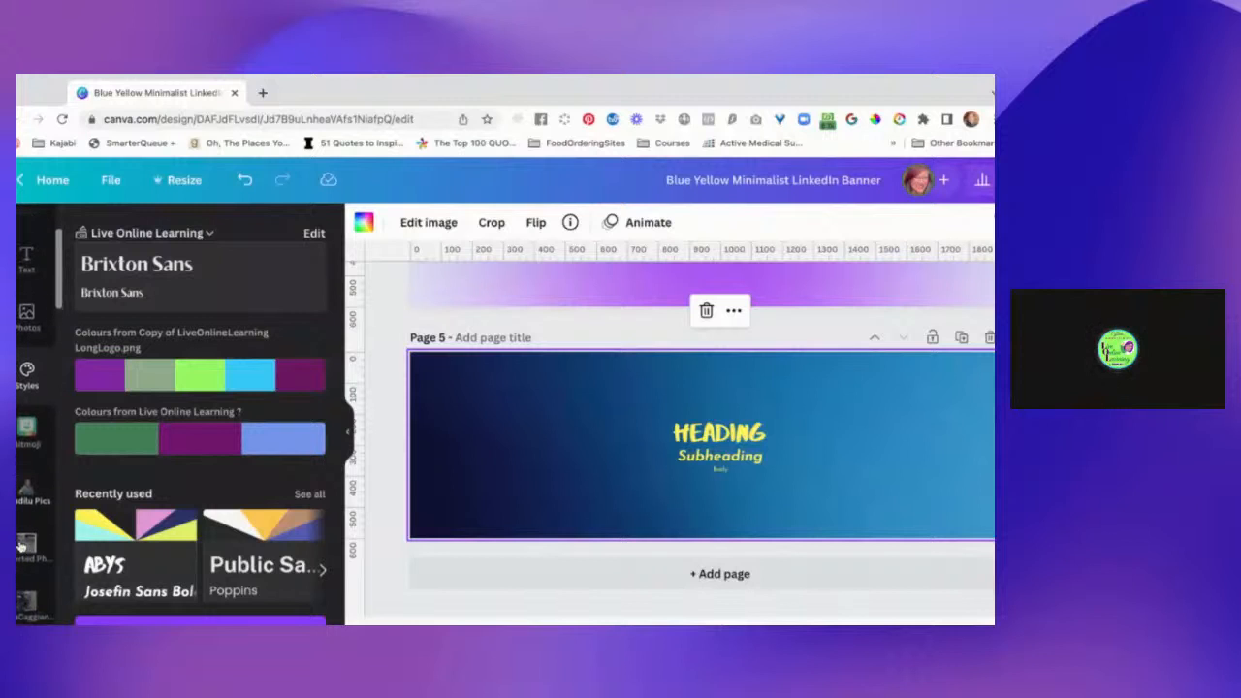
{"action": "scroll", "coordinate": [29, 448], "scroll_direction": "up", "scroll_amount": 3}
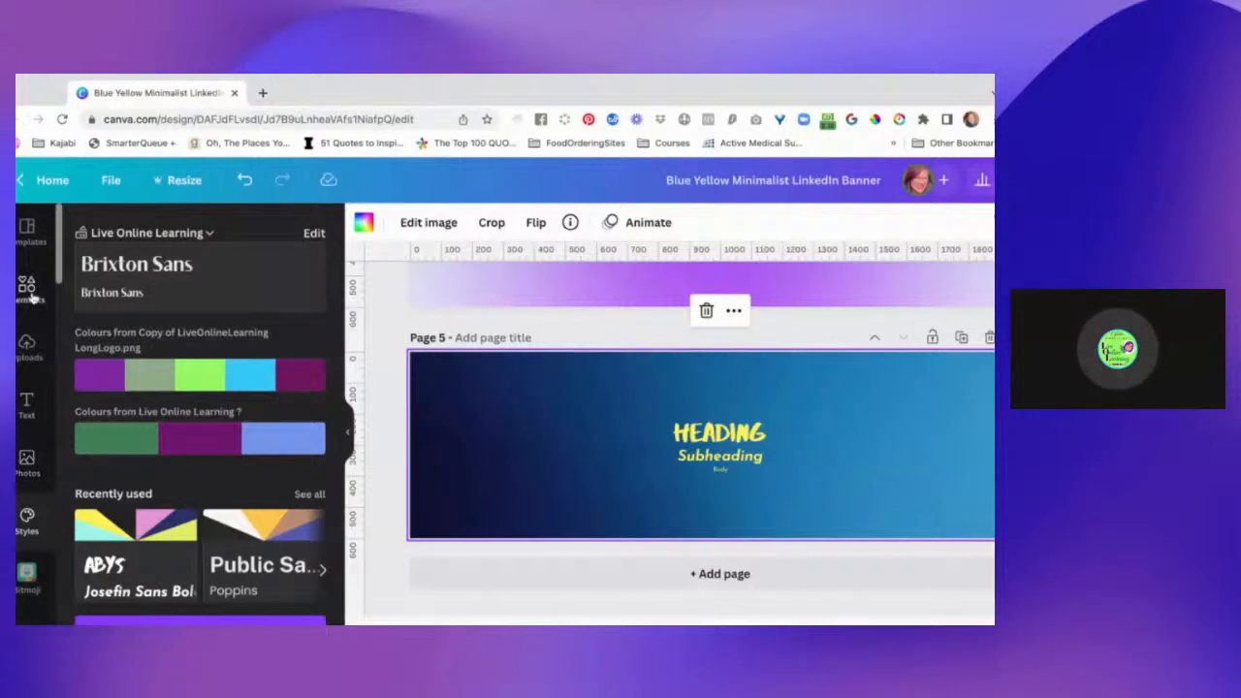
Return to the graphic elements and add a blank page 6 after page 5.
{"action": "left_click", "coordinate": [29, 291]}
{"action": "scroll", "coordinate": [624, 582], "scroll_direction": "down", "scroll_amount": 2}
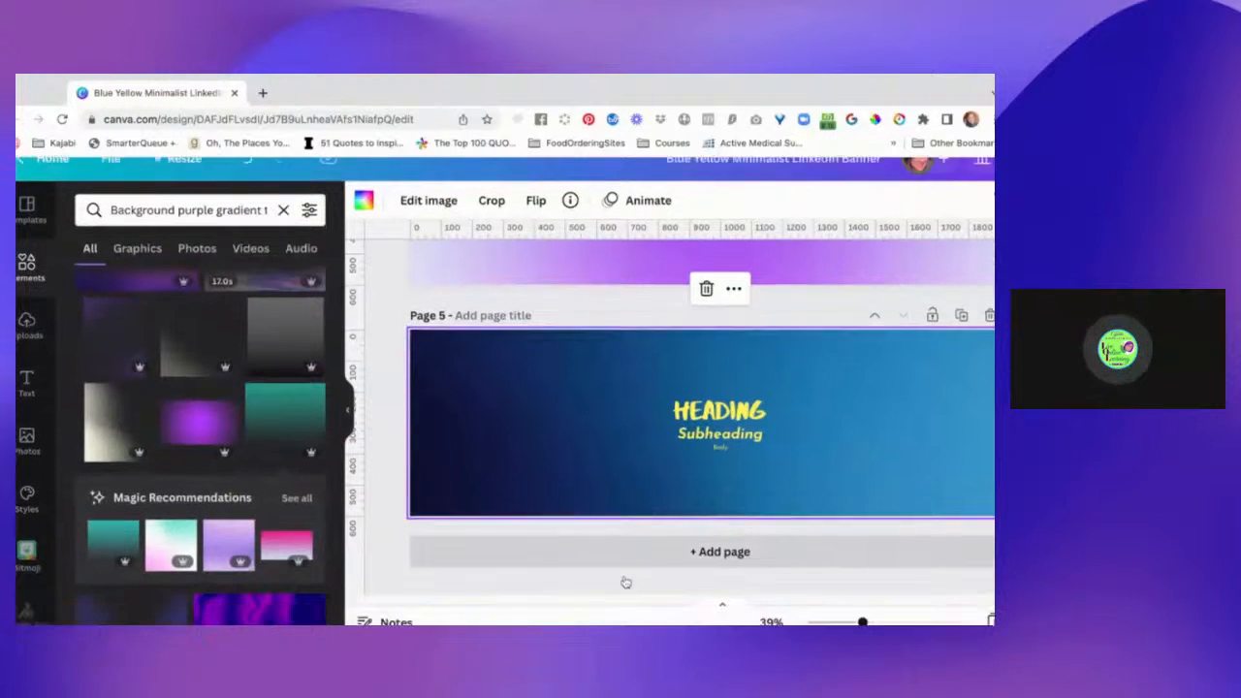
{"action": "left_click", "coordinate": [652, 549]}
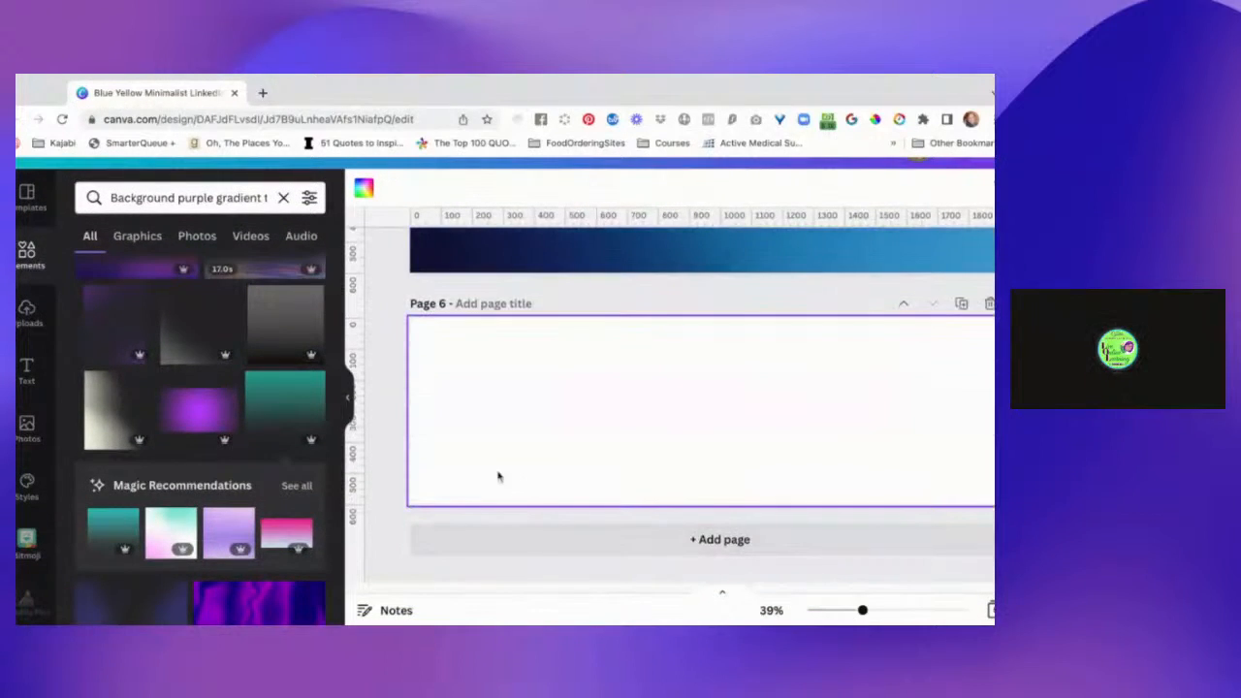
Replace the previous elements search with a search for "gradient".
{"action": "left_click", "coordinate": [206, 197]}
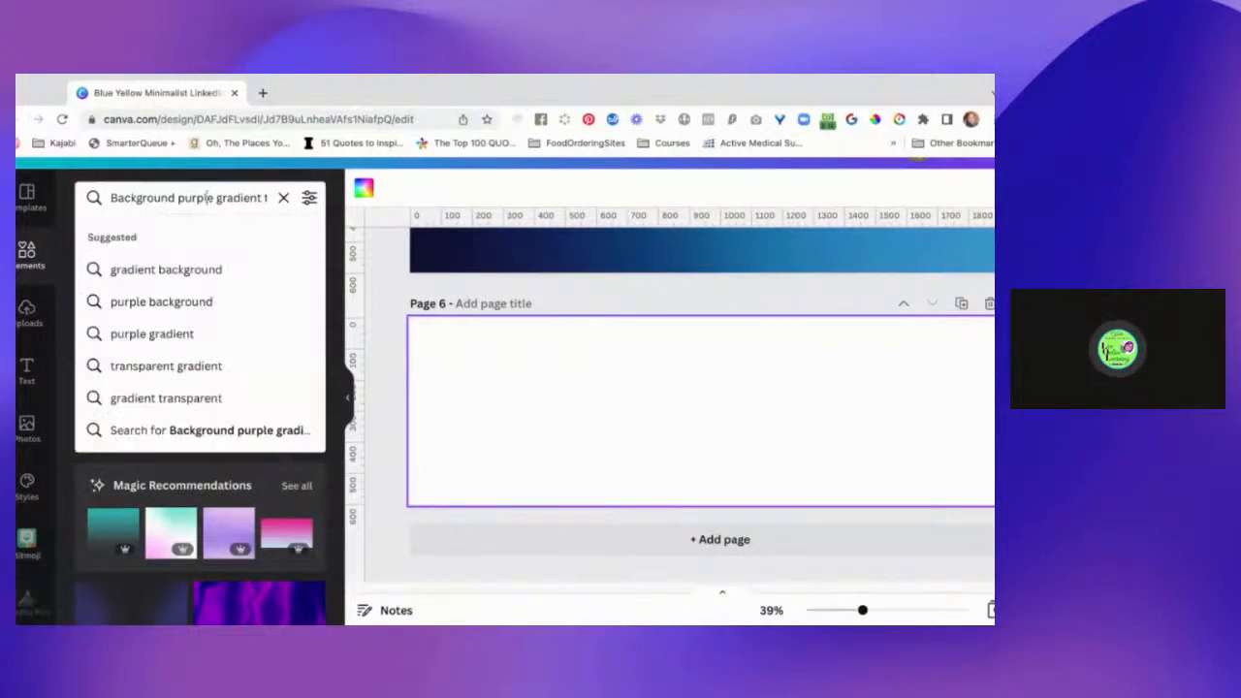
{"action": "type", "text": "g"}
{"action": "key", "text": "Return"}
{"action": "left_click", "coordinate": [206, 196]}
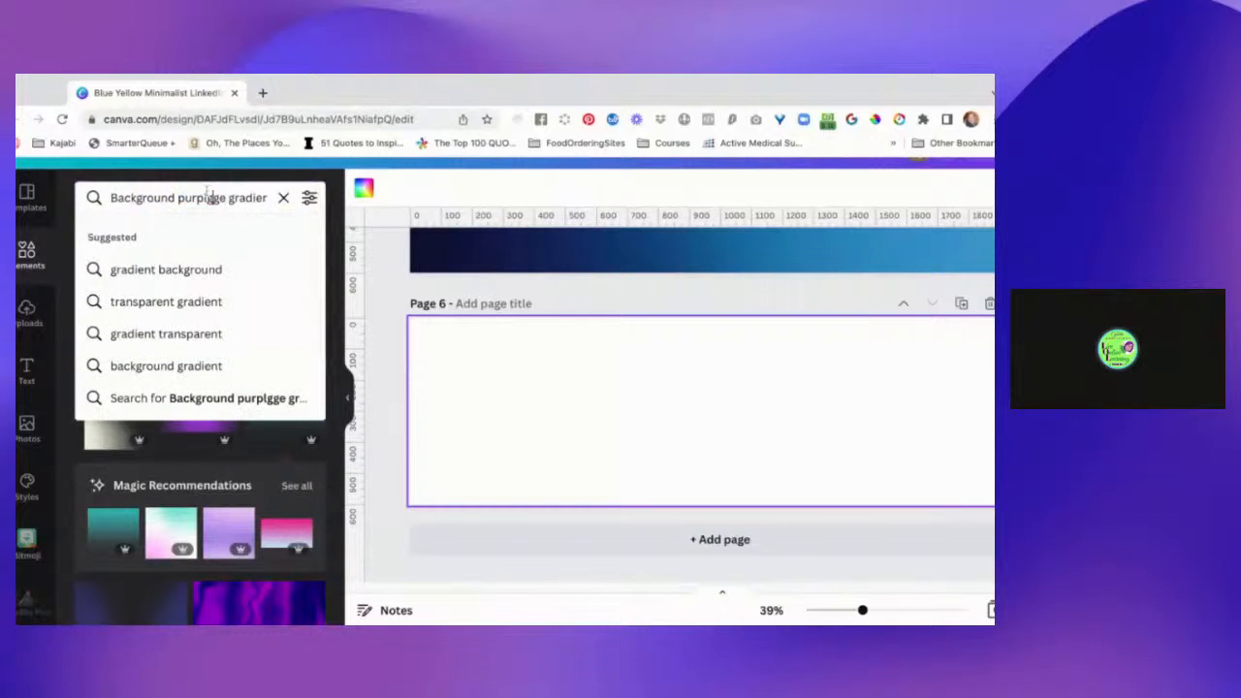
{"action": "key", "text": "ctrl+a"}
{"action": "type", "text": "gradi"}
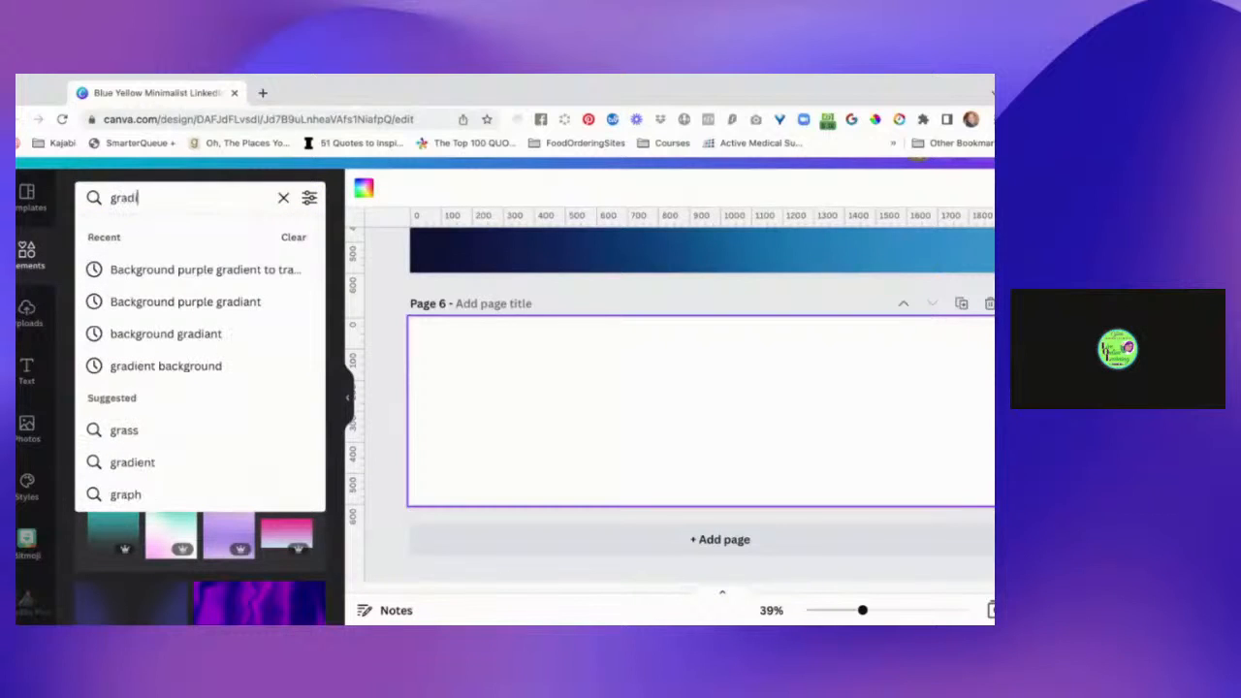
{"action": "type", "text": "ent"}
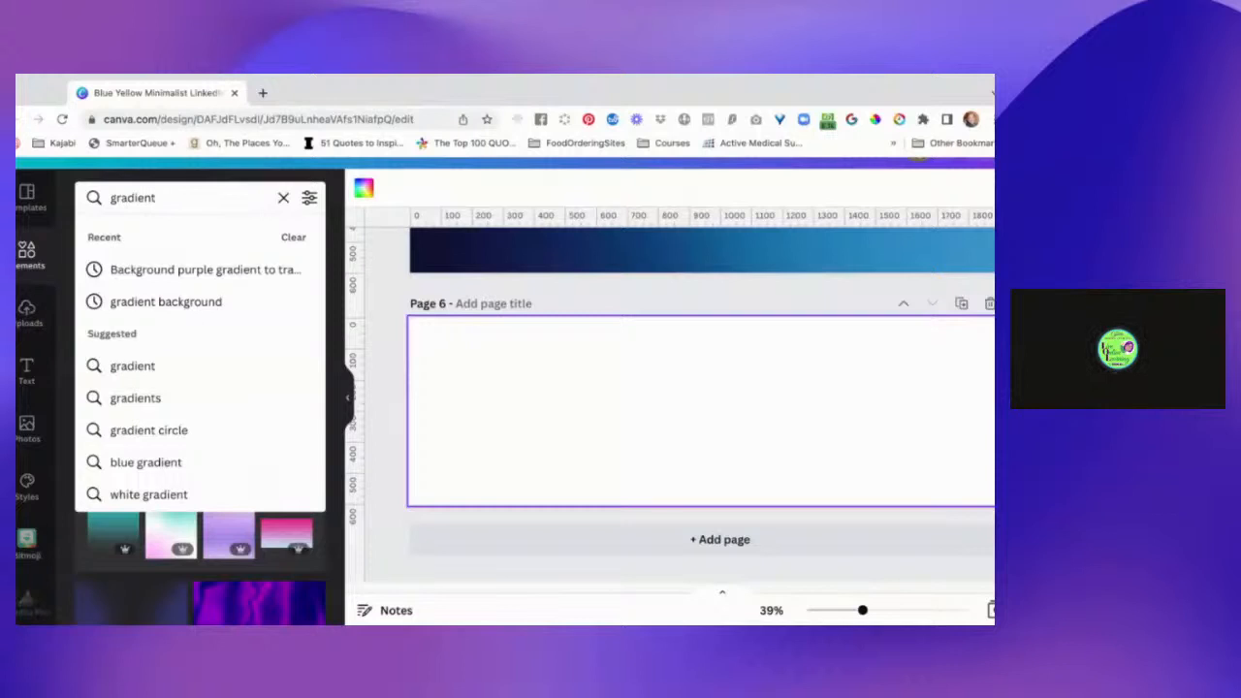
{"action": "key", "text": "Return"}
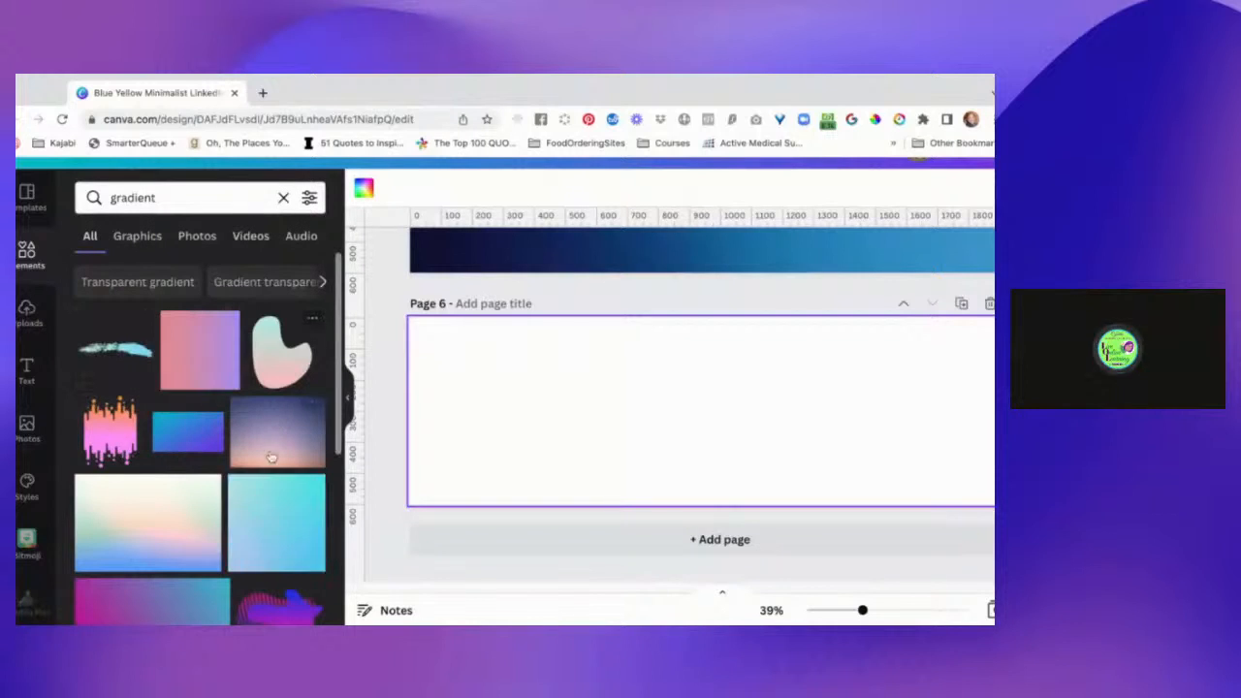
Place the orange layered wave graphic from the gradient results on page 6.
{"action": "scroll", "coordinate": [272, 465], "scroll_direction": "down", "scroll_amount": 2}
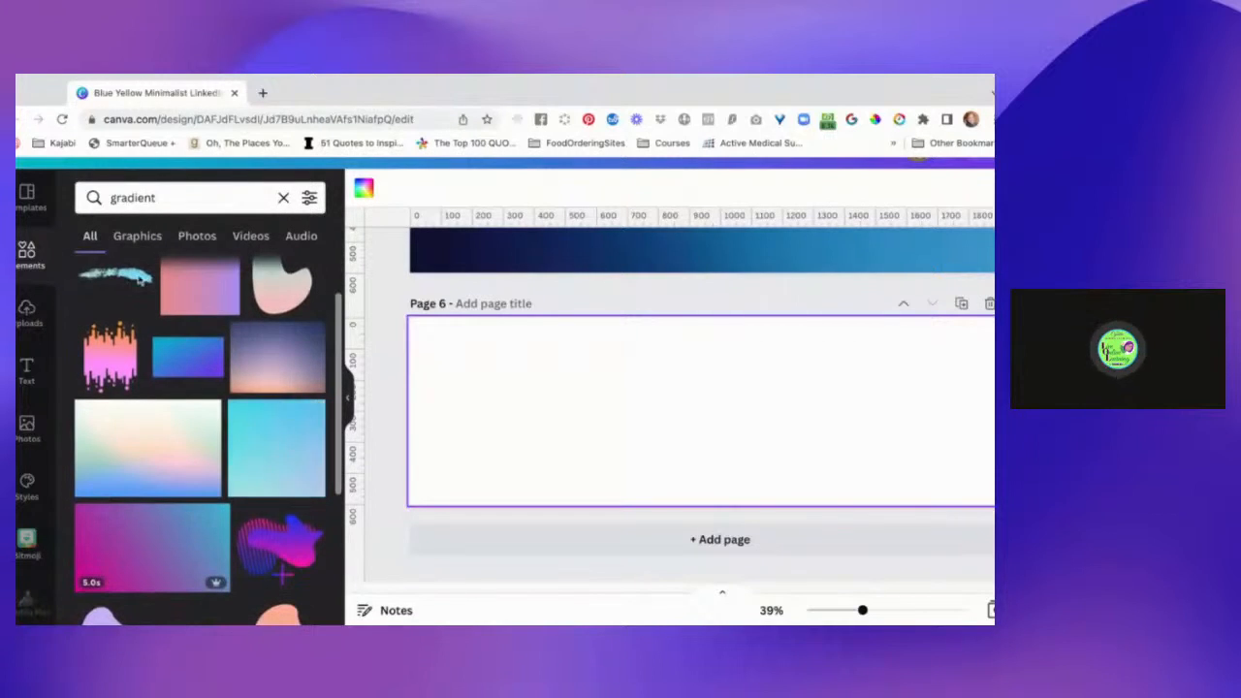
{"action": "scroll", "coordinate": [259, 525], "scroll_direction": "down", "scroll_amount": 5}
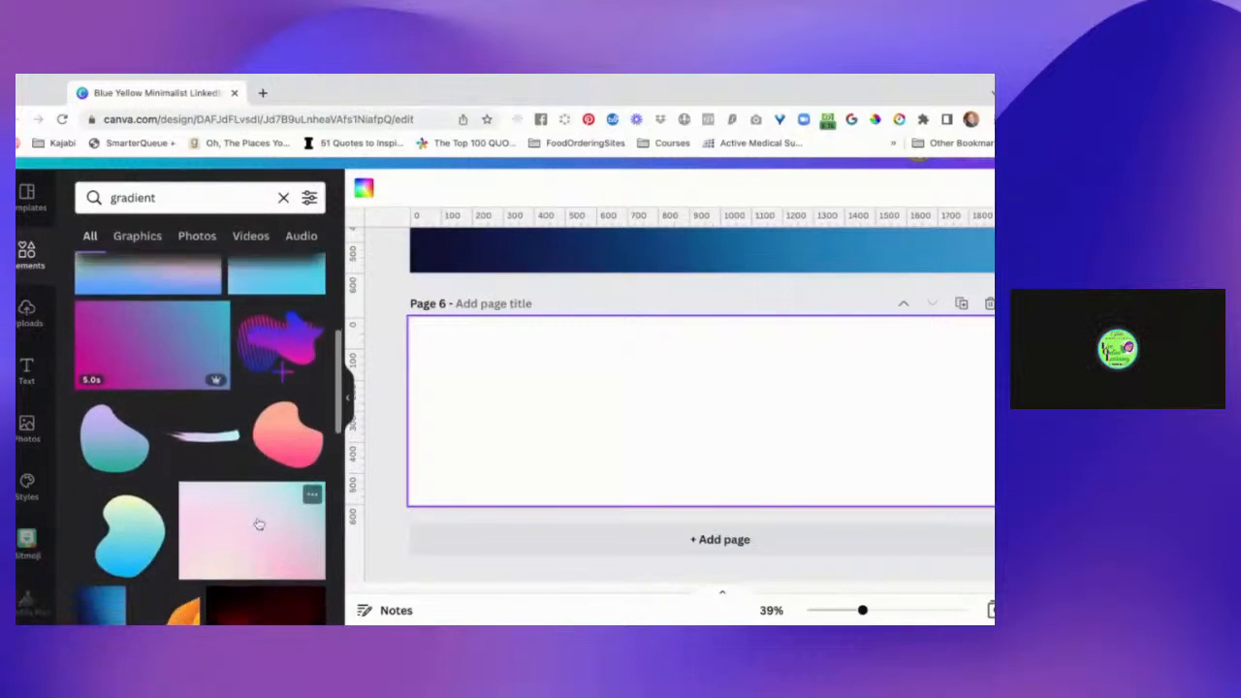
{"action": "scroll", "coordinate": [259, 524], "scroll_direction": "down", "scroll_amount": 5}
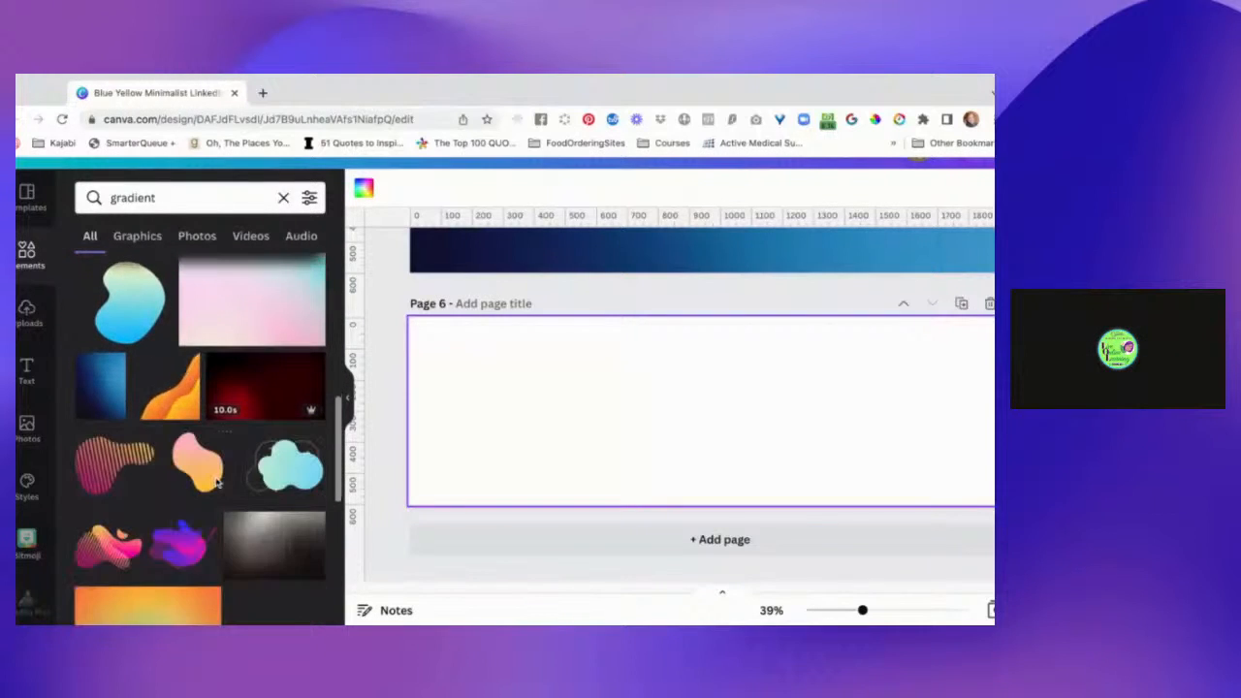
{"action": "left_click_drag", "start_coordinate": [190, 403], "coordinate": [528, 435]}
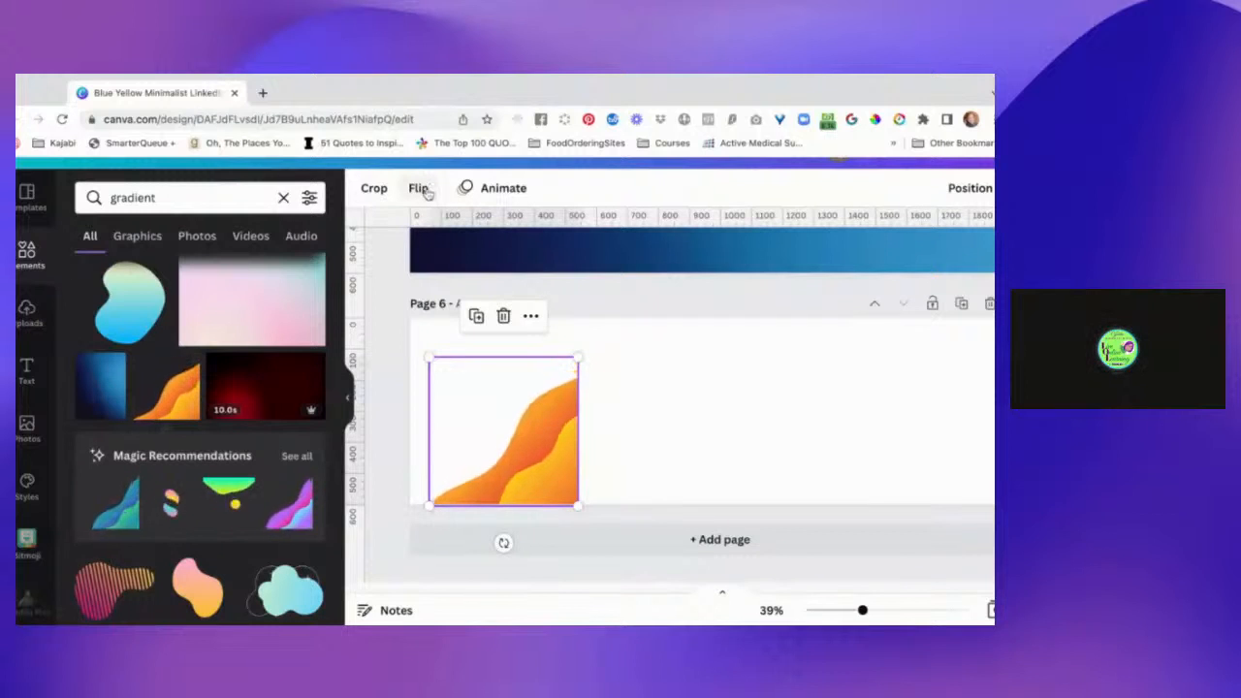
Flip the orange wave graphic horizontally and fit it into the lower-left corner of page 6.
{"action": "left_click", "coordinate": [421, 190]}
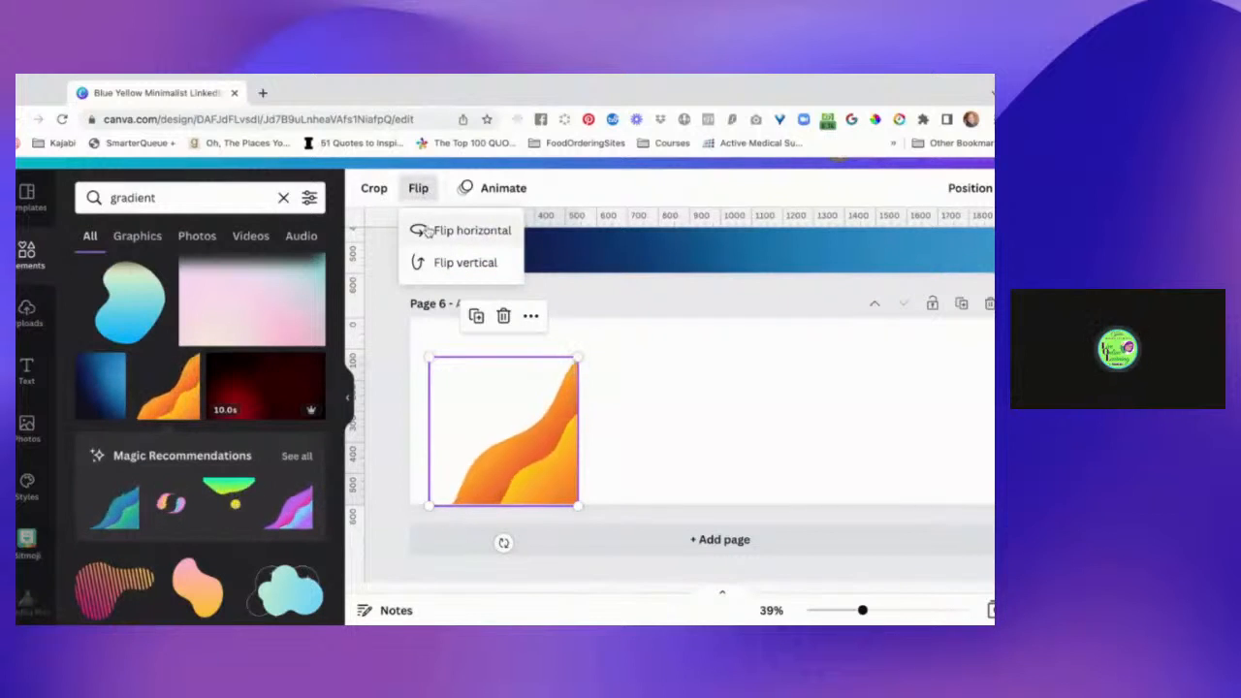
{"action": "left_click", "coordinate": [426, 231]}
{"action": "left_click", "coordinate": [496, 461]}
{"action": "left_click_drag", "start_coordinate": [497, 460], "coordinate": [495, 460]}
{"action": "left_click", "coordinate": [398, 427]}
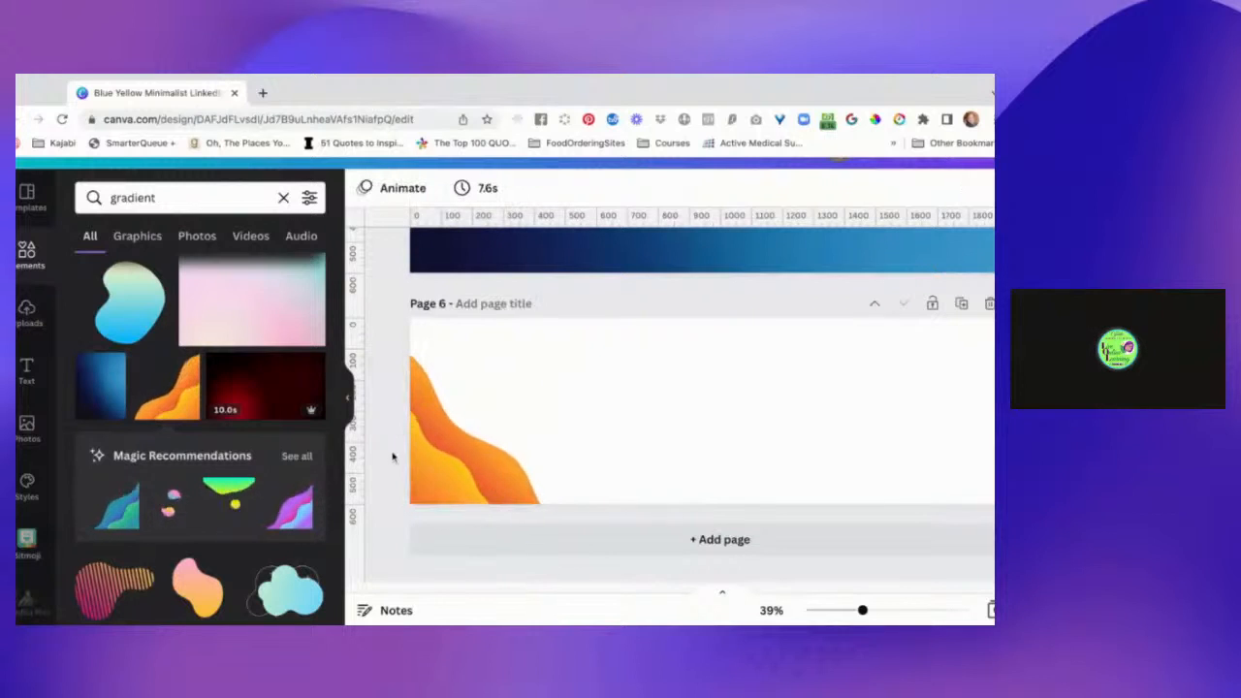
Add the recommended purple, pink and blue wave graphic and fit it into the lower-right corner of page 6.
{"action": "left_click", "coordinate": [302, 510]}
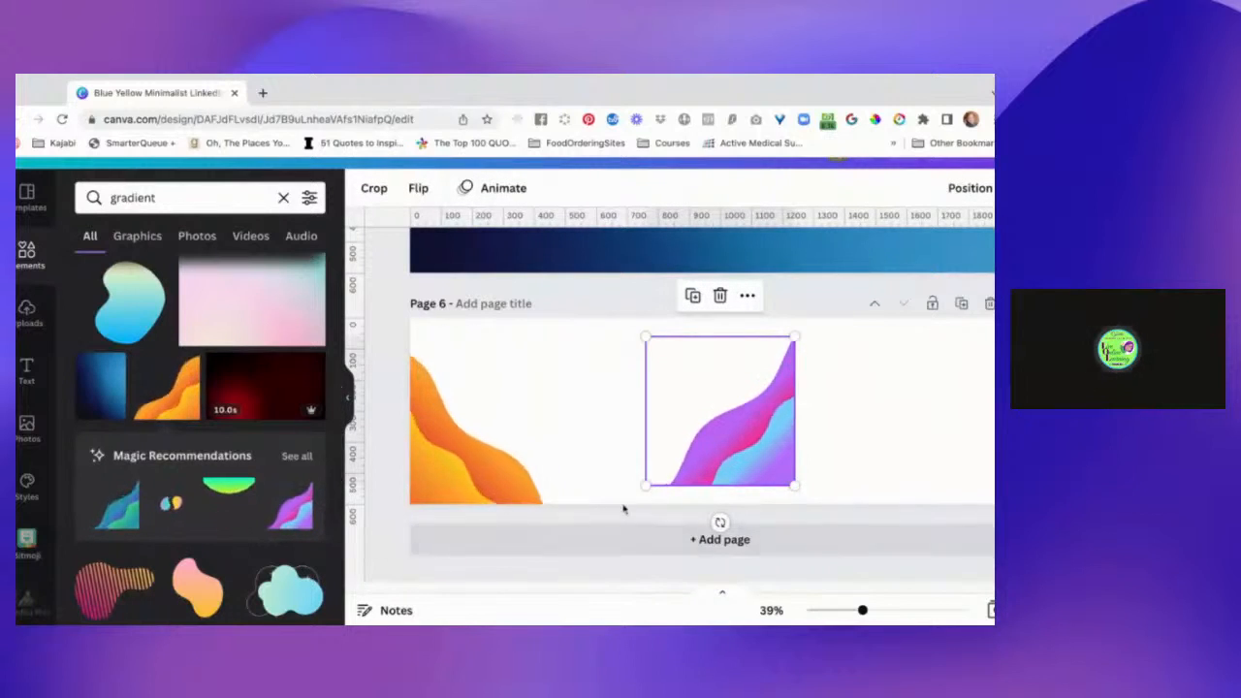
{"action": "scroll", "coordinate": [934, 444], "scroll_direction": "right", "scroll_amount": 2}
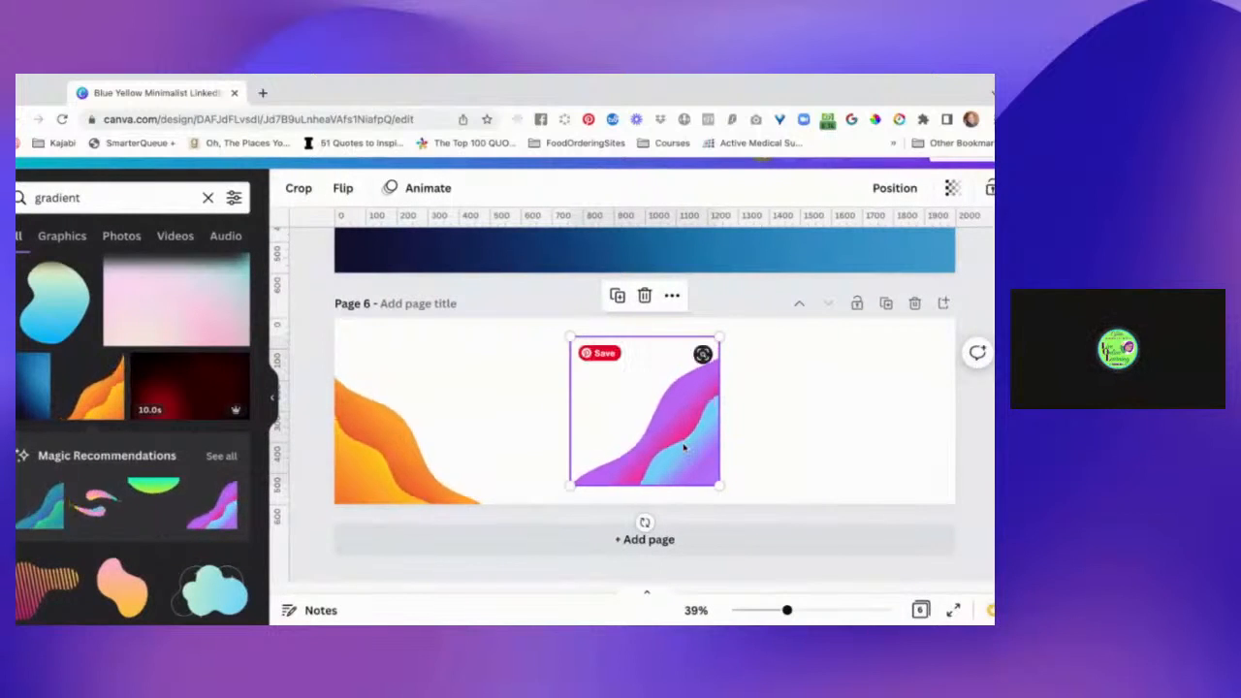
{"action": "mouse_move", "coordinate": [684, 448]}
{"action": "left_mouse_down"}
{"action": "mouse_move", "coordinate": [850, 448]}
{"action": "mouse_move", "coordinate": [932, 466]}
{"action": "mouse_move", "coordinate": [909, 466]}
{"action": "mouse_move", "coordinate": [920, 466]}
{"action": "left_mouse_up"}
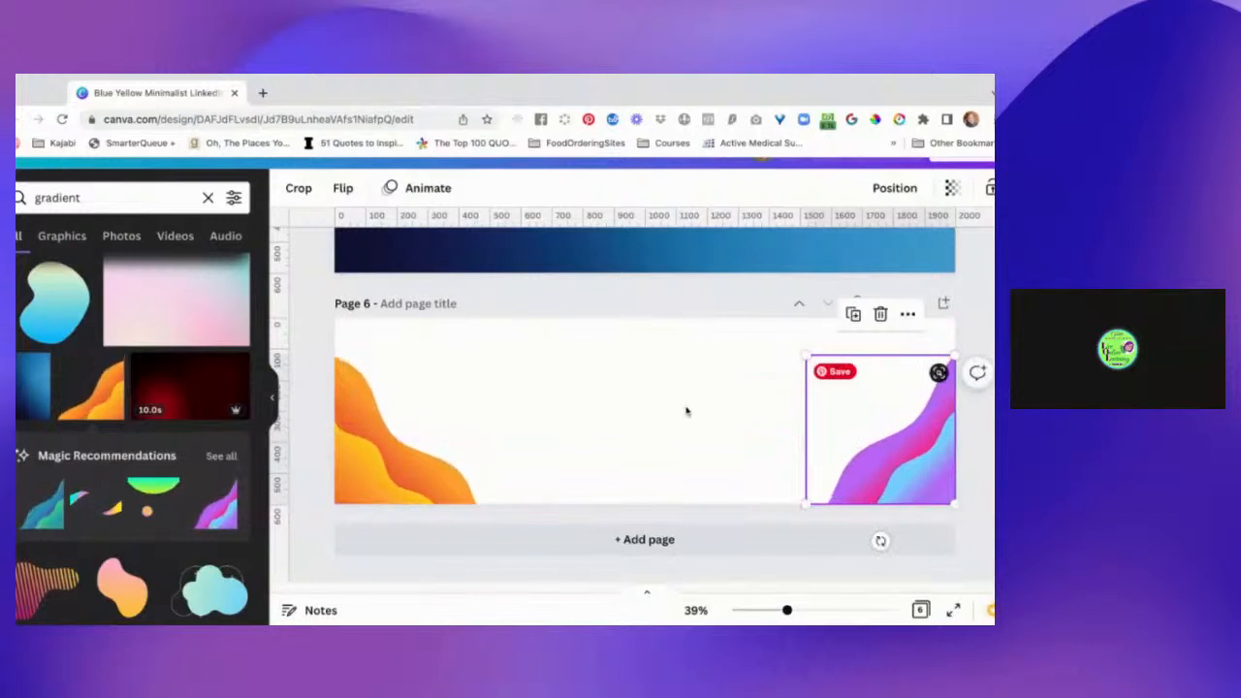
{"action": "left_click", "coordinate": [640, 407]}
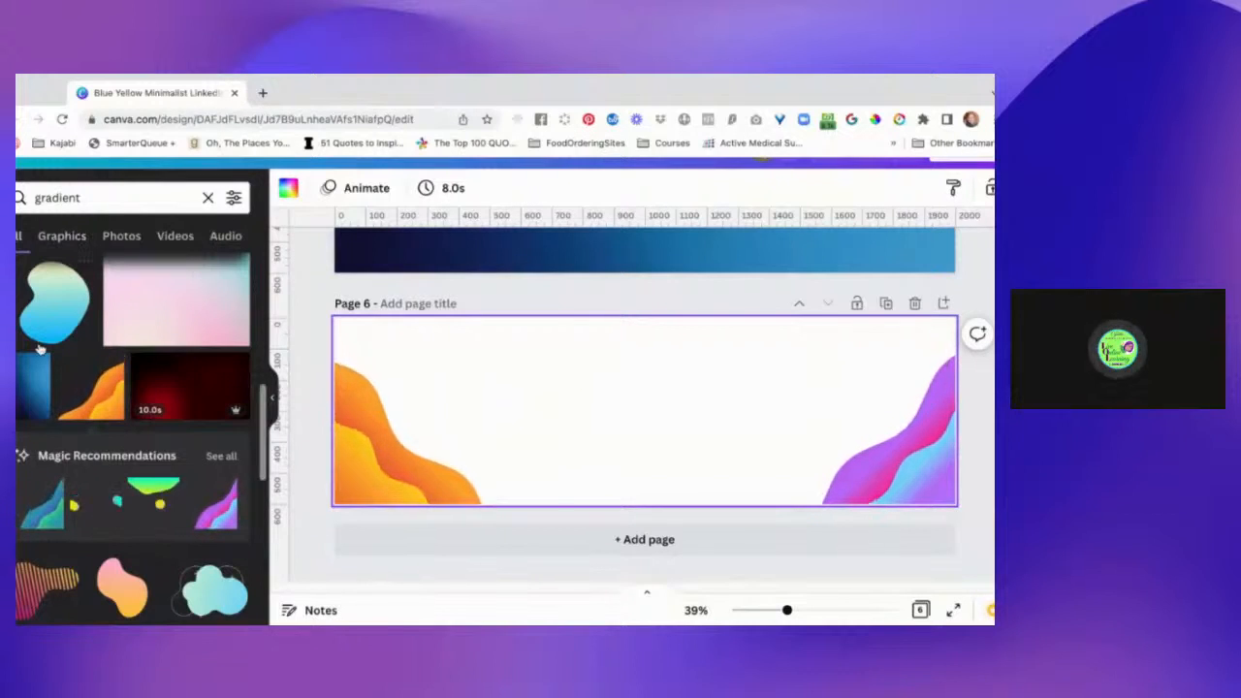
{"action": "scroll", "coordinate": [39, 347], "scroll_direction": "left", "scroll_amount": 3}
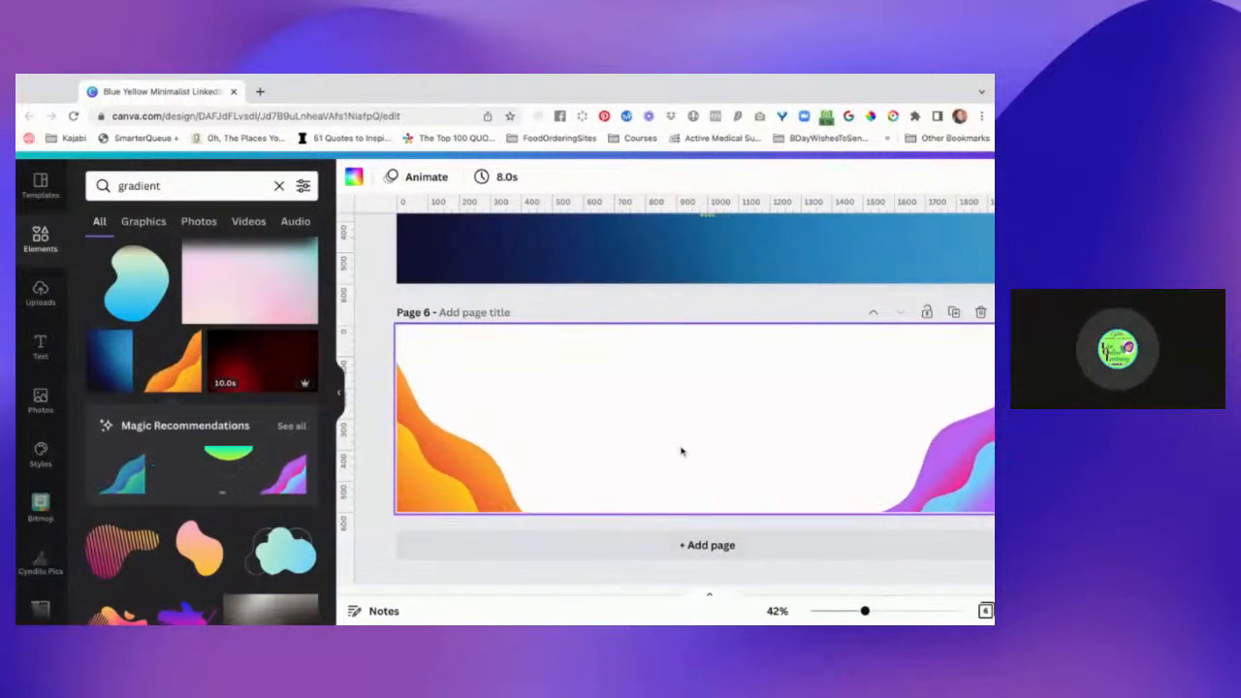
{"action": "key", "text": "super+0"}
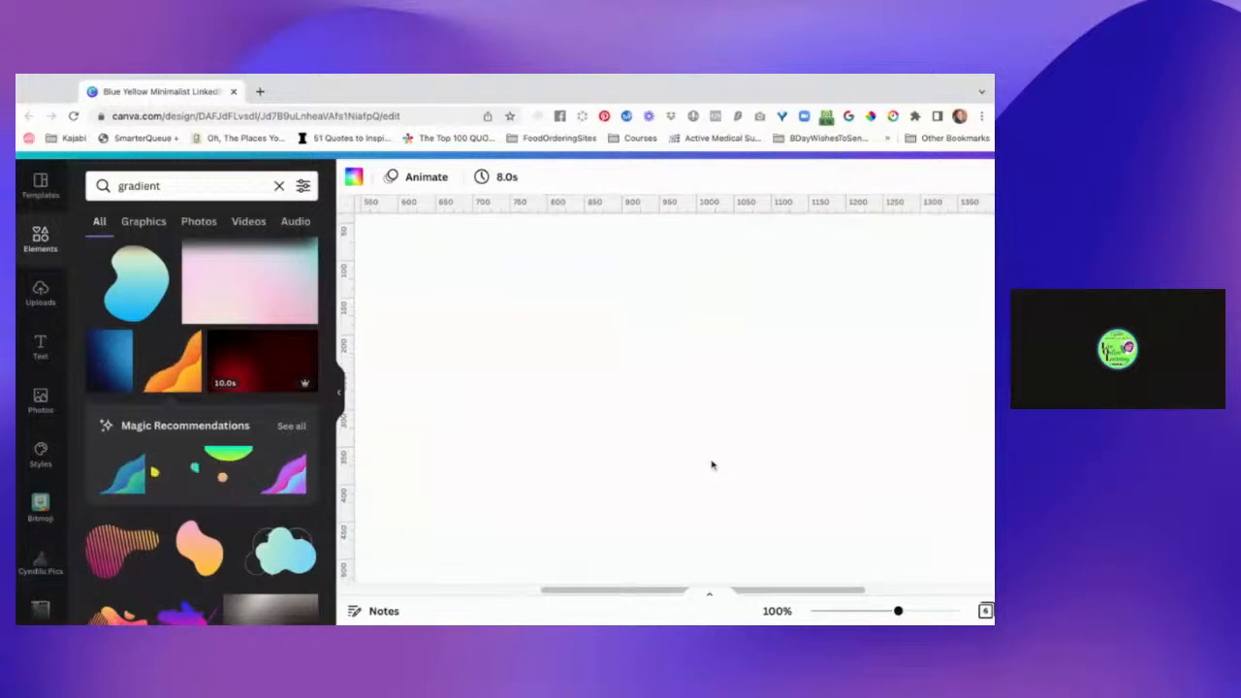
{"action": "scroll", "coordinate": [711, 465], "scroll_direction": "up", "scroll_amount": 2}
{"action": "scroll", "coordinate": [673, 394], "scroll_direction": "left", "scroll_amount": 3}
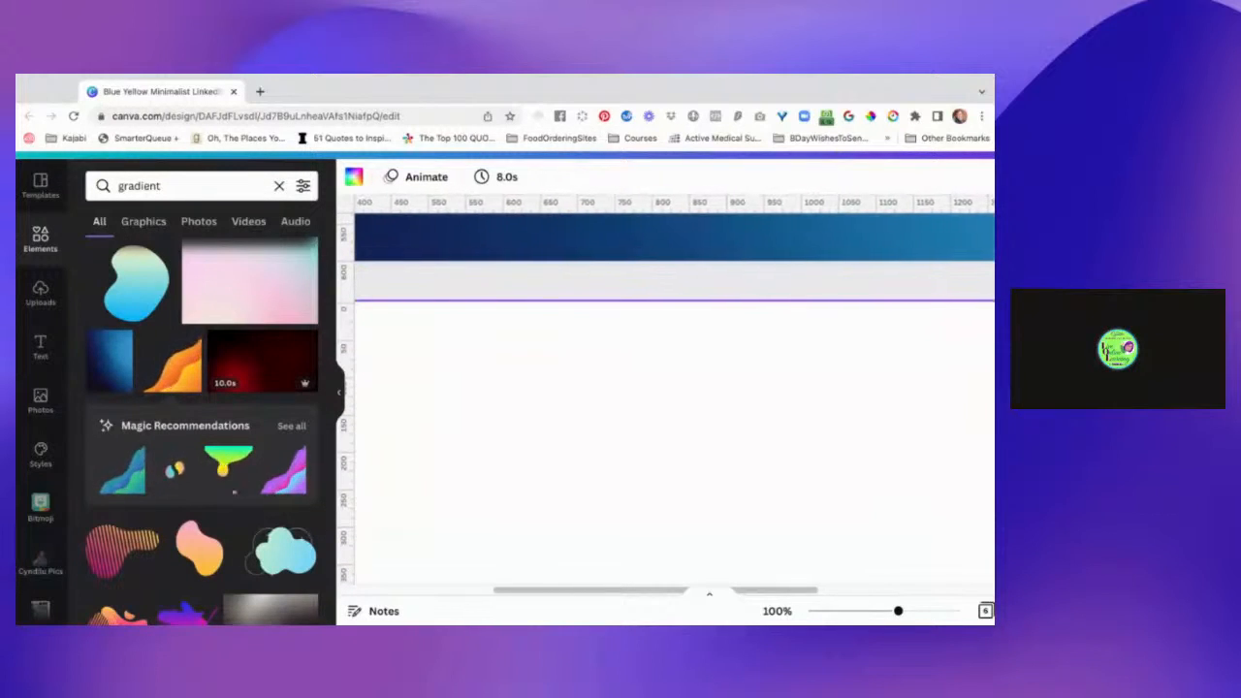
{"action": "left_click", "coordinate": [840, 613]}
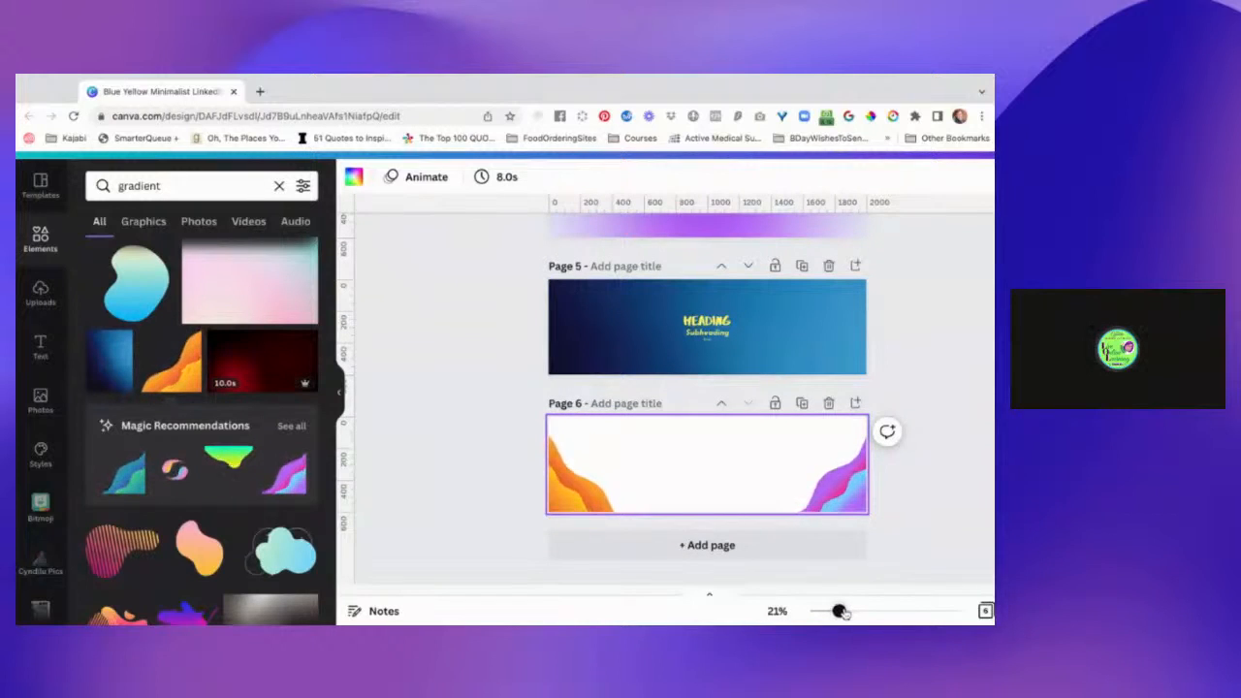
{"action": "mouse_move", "coordinate": [843, 612]}
{"action": "left_mouse_down"}
{"action": "mouse_move", "coordinate": [890, 612]}
{"action": "mouse_move", "coordinate": [863, 612]}
{"action": "left_mouse_up"}
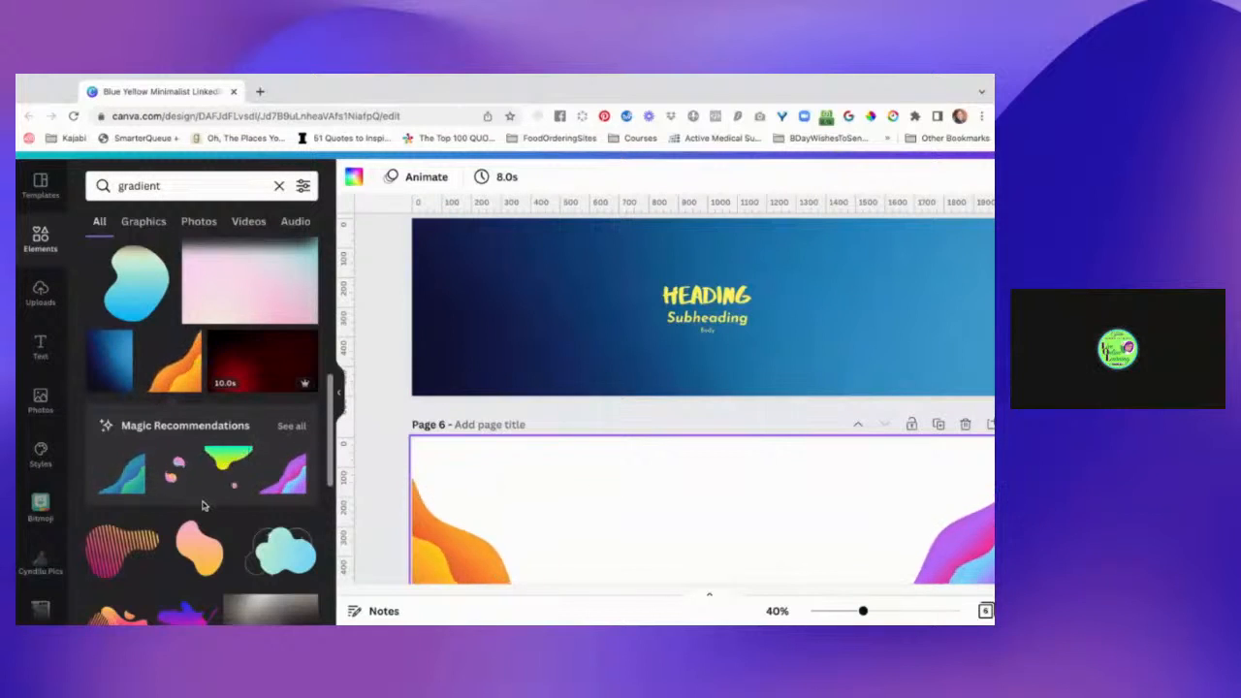
Add page 7 after page 6 and fill its background with the 7-second blue gradient video.
{"action": "scroll", "coordinate": [202, 504], "scroll_direction": "down", "scroll_amount": 5}
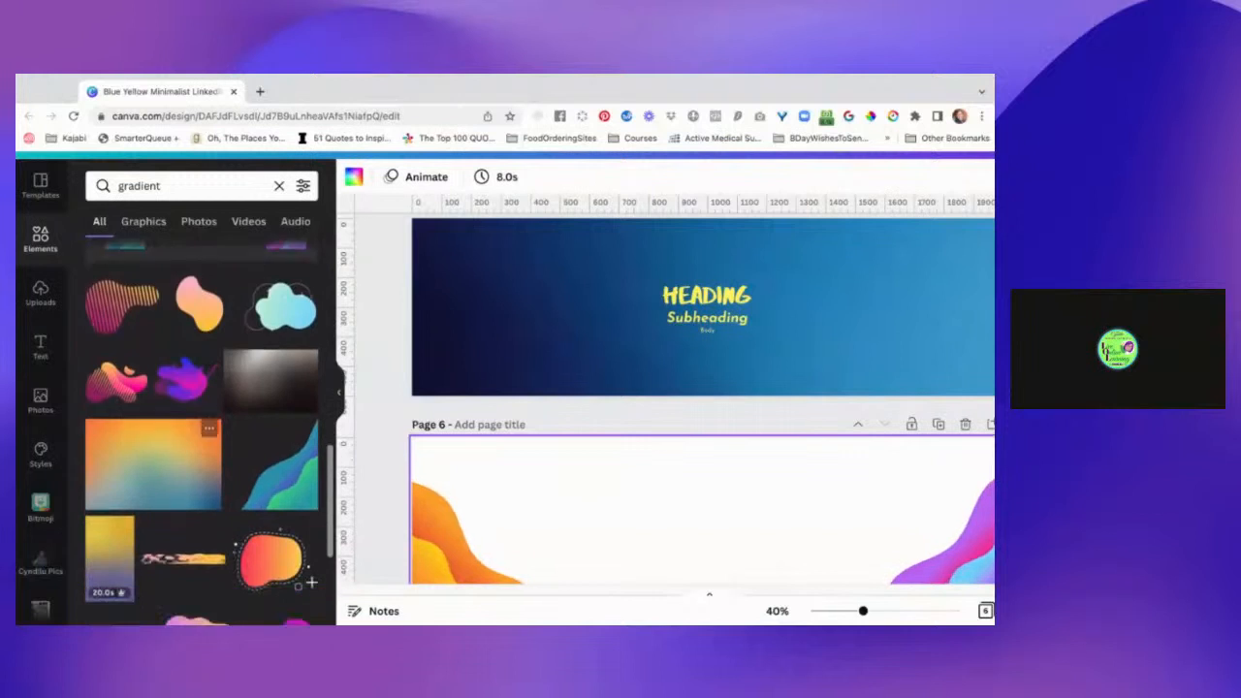
{"action": "scroll", "coordinate": [202, 432], "scroll_direction": "down", "scroll_amount": 5}
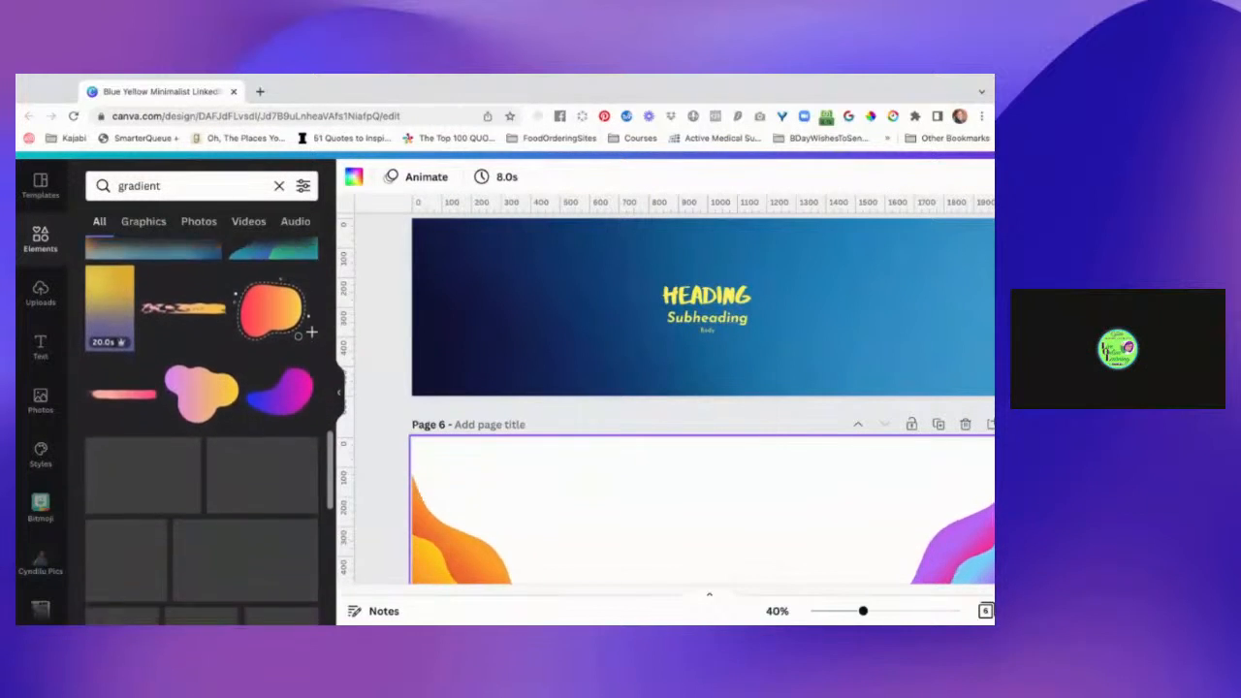
{"action": "scroll", "coordinate": [203, 388], "scroll_direction": "down", "scroll_amount": 2}
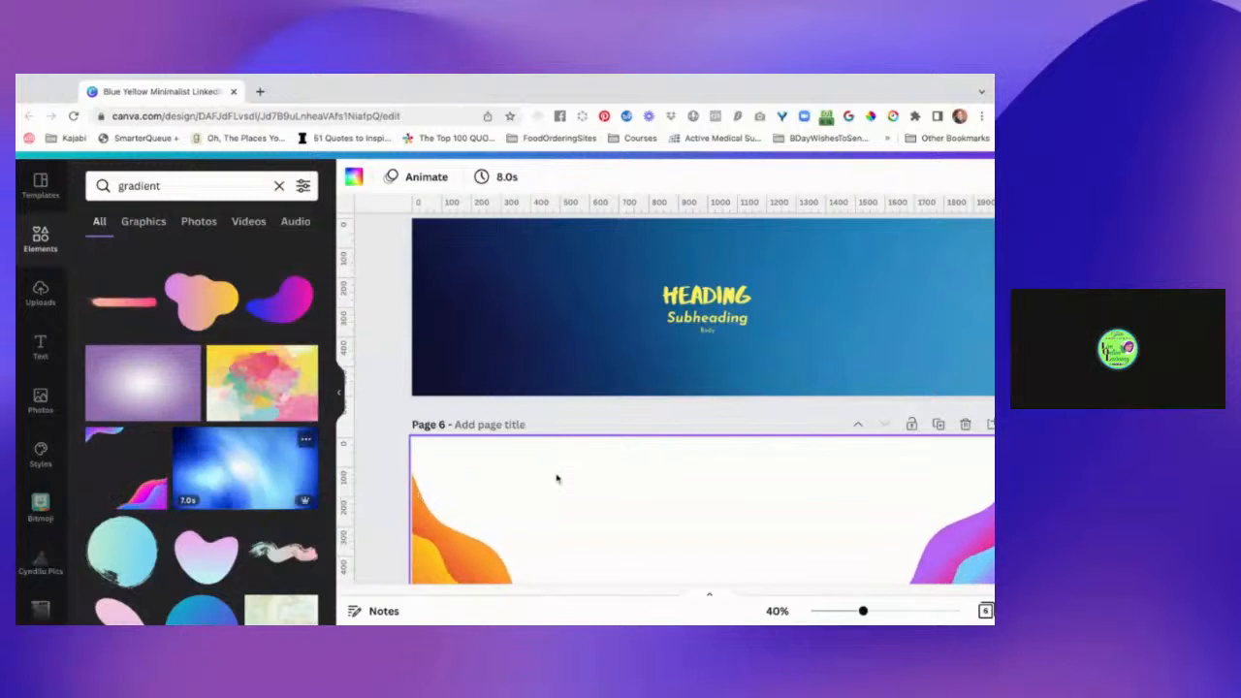
{"action": "scroll", "coordinate": [558, 478], "scroll_direction": "down", "scroll_amount": 2}
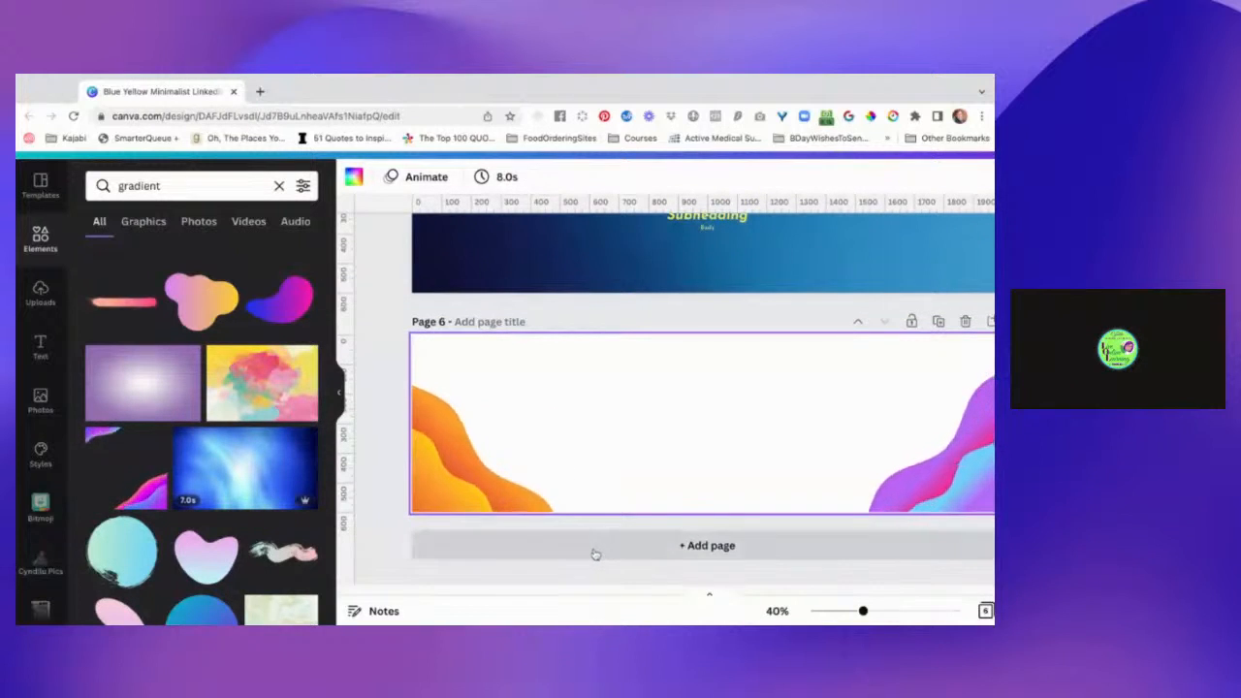
{"action": "left_click", "coordinate": [595, 548]}
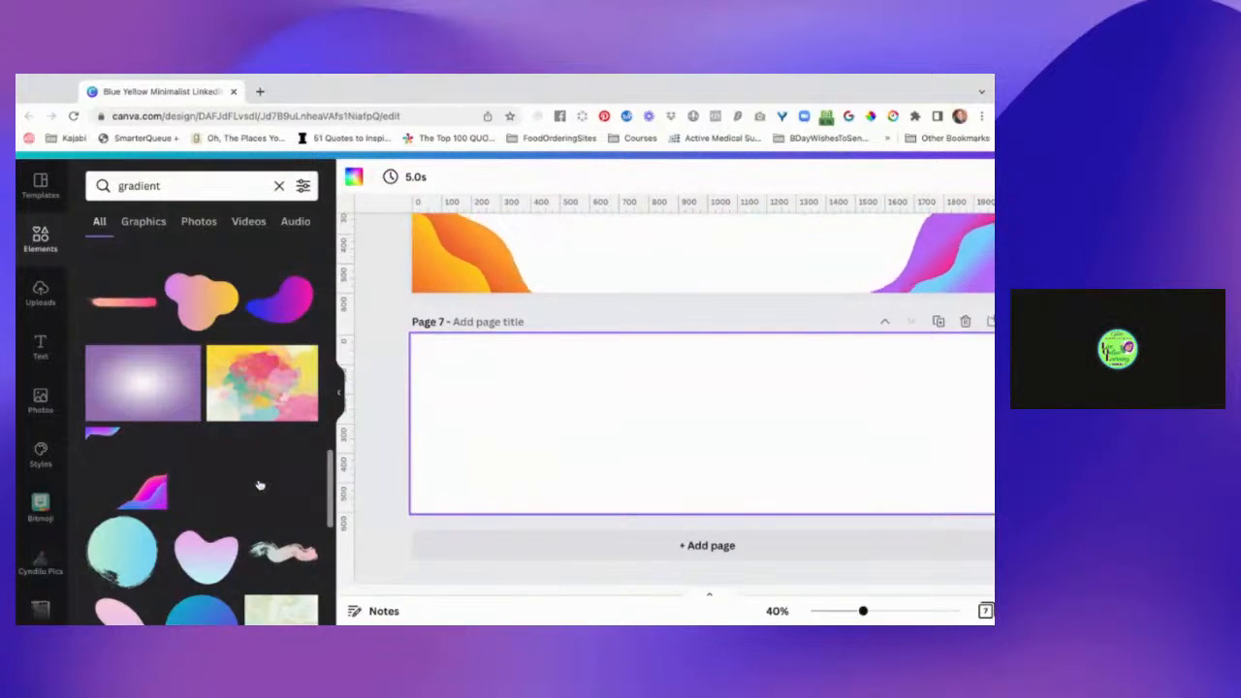
{"action": "left_click", "coordinate": [259, 485]}
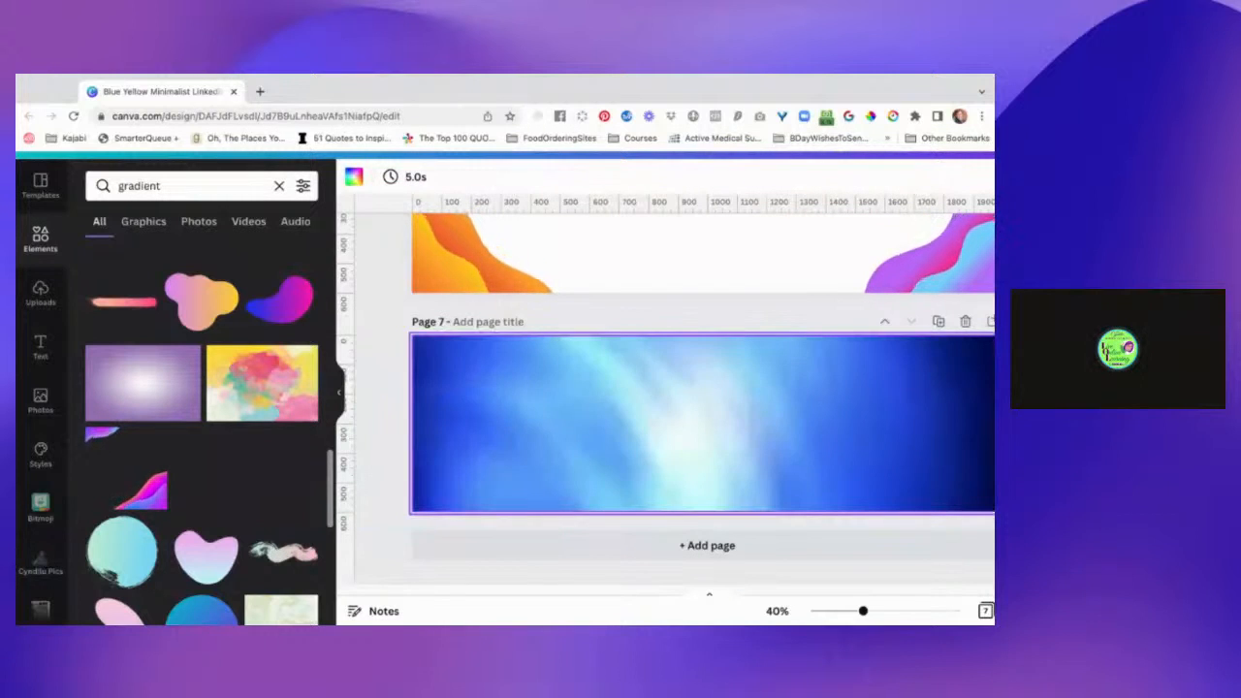
{"action": "left_click_drag", "start_coordinate": [260, 485], "coordinate": [645, 460]}
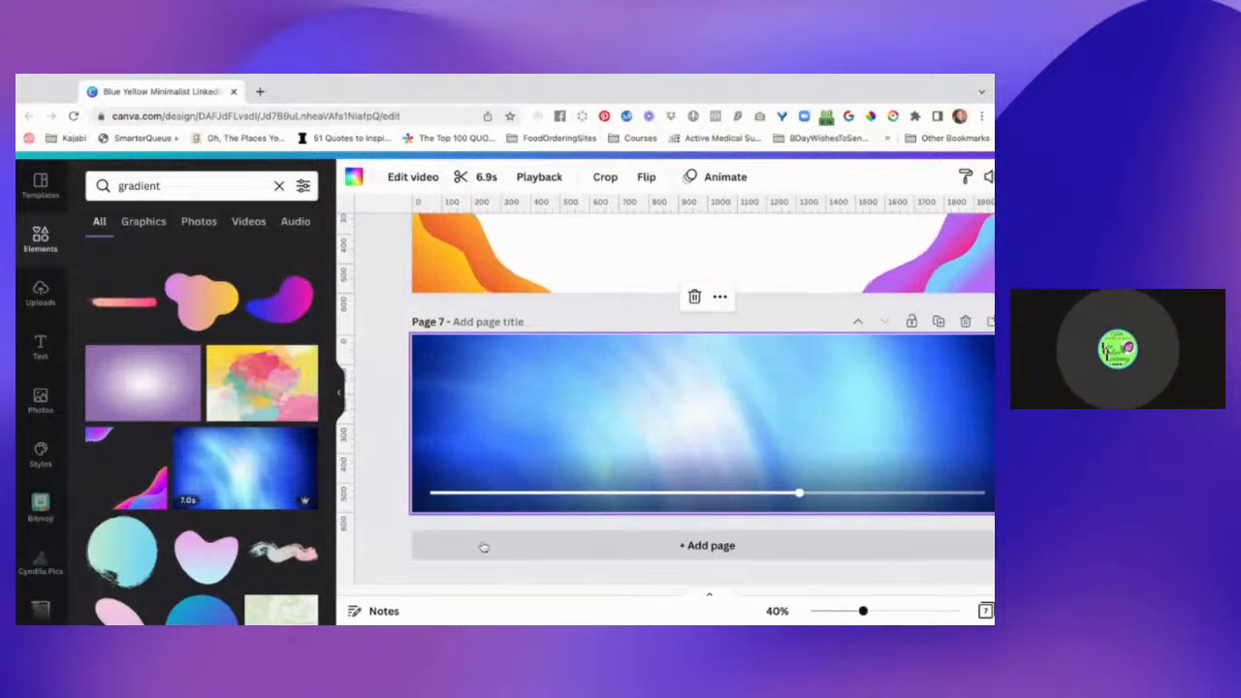
Add a blank page 8 after page 7 and browse further gradient elements for it.
{"action": "left_click", "coordinate": [484, 546]}
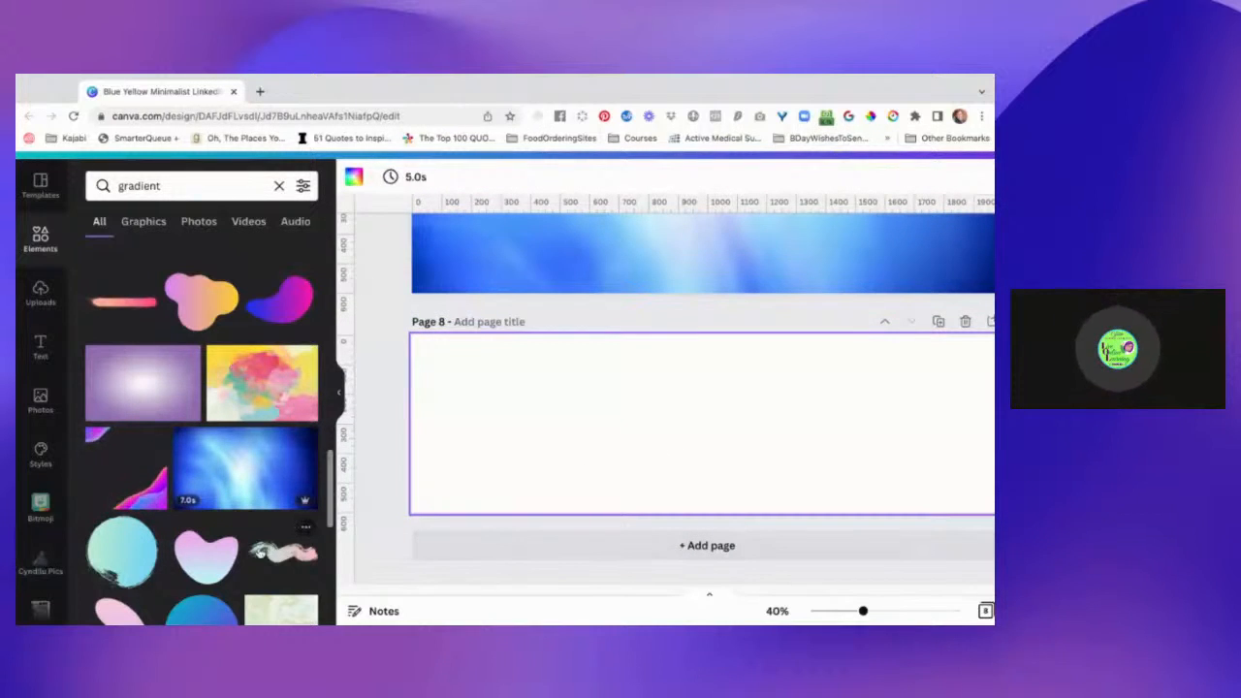
{"action": "scroll", "coordinate": [259, 553], "scroll_direction": "down", "scroll_amount": 5}
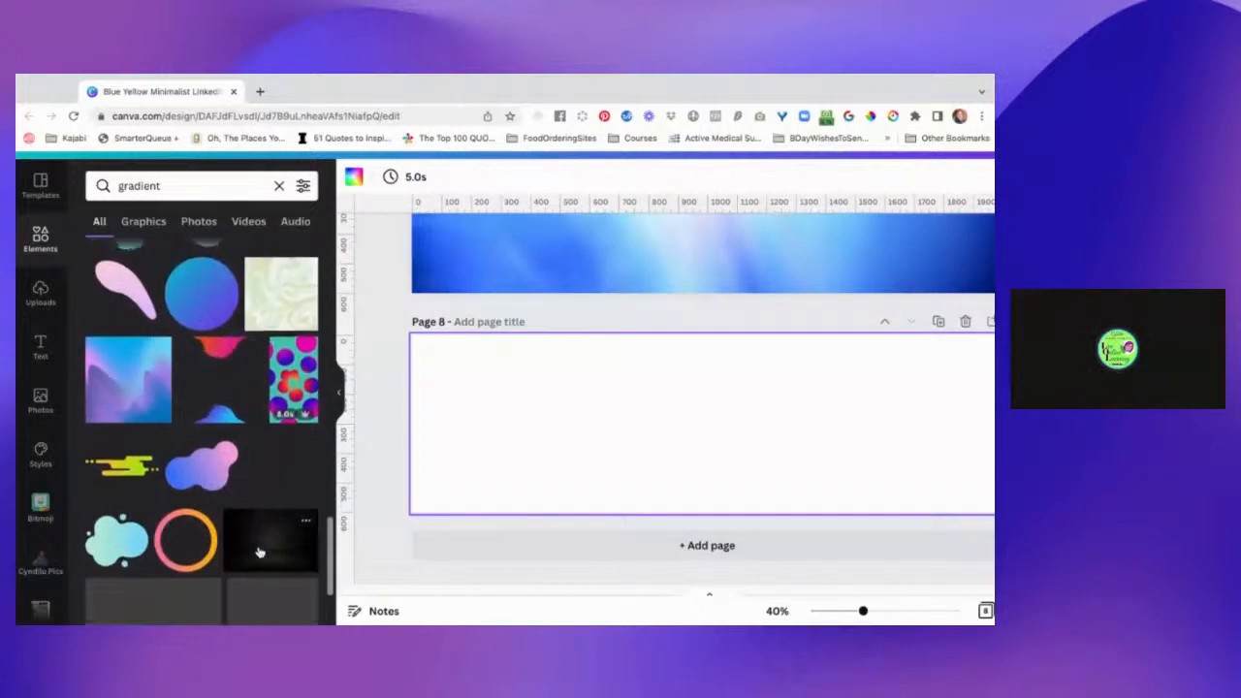
{"action": "scroll", "coordinate": [260, 553], "scroll_direction": "down", "scroll_amount": 4}
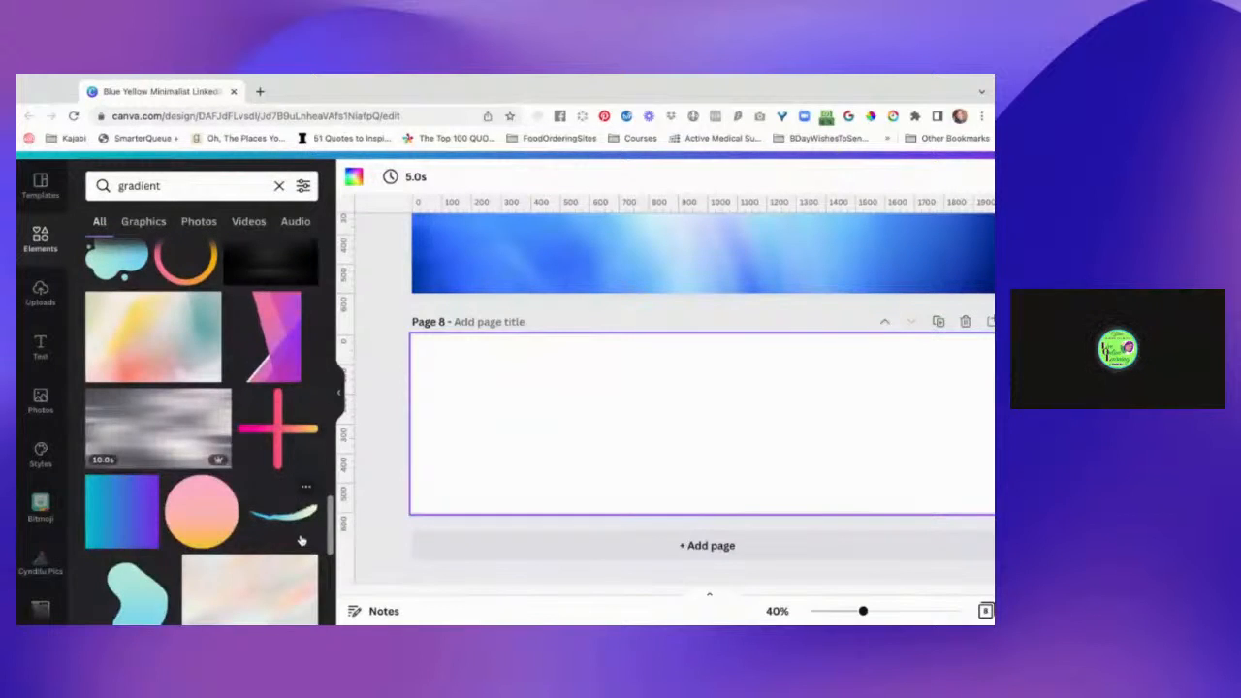
{"action": "scroll", "coordinate": [299, 548], "scroll_direction": "down", "scroll_amount": 4}
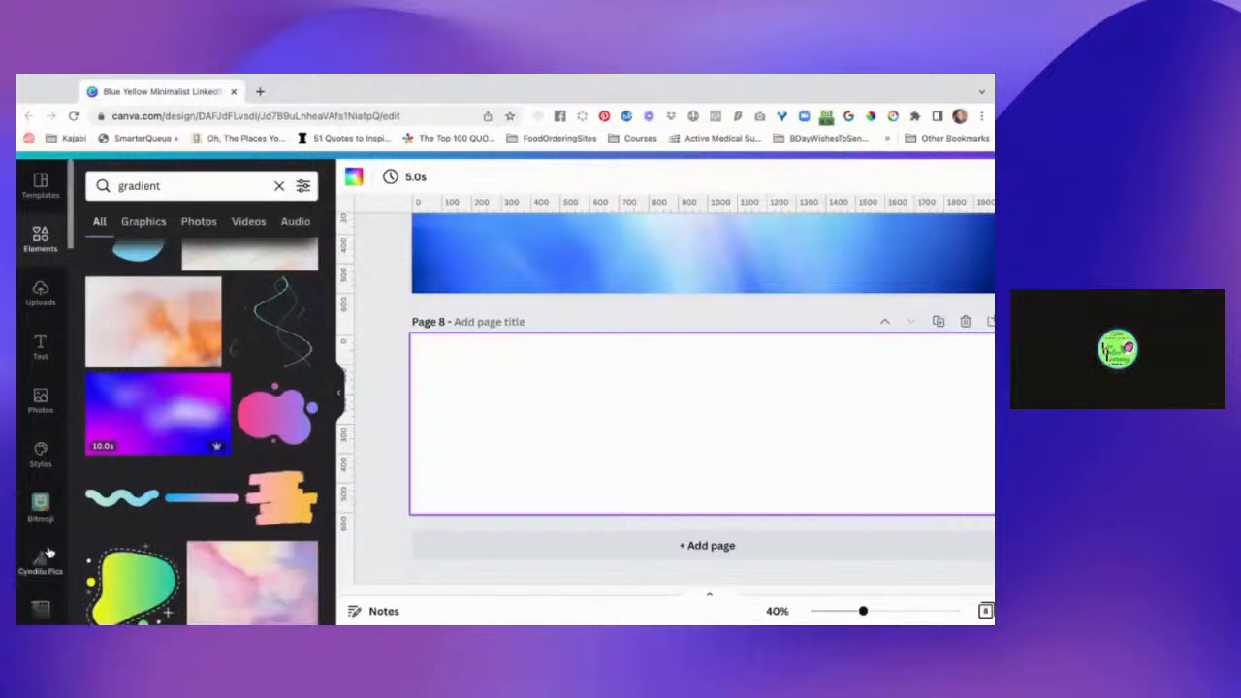
{"action": "scroll", "coordinate": [49, 551], "scroll_direction": "down", "scroll_amount": 1}
{"action": "scroll", "coordinate": [49, 550], "scroll_direction": "down", "scroll_amount": 5}
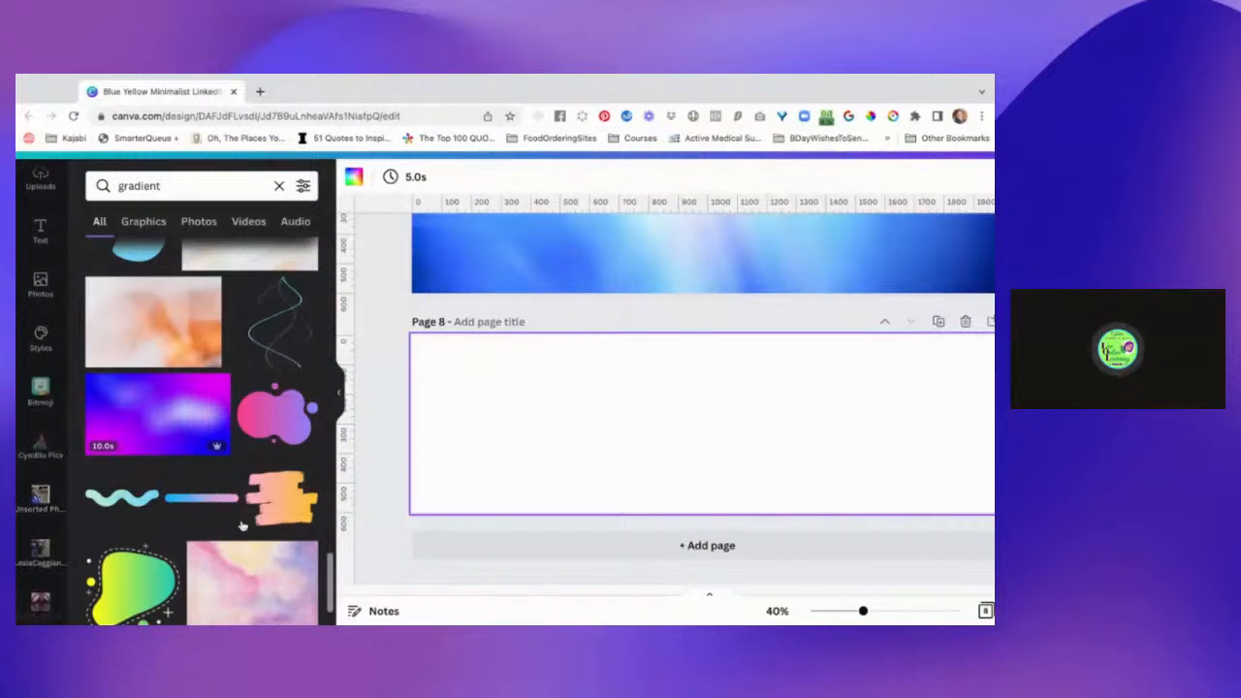
{"action": "scroll", "coordinate": [211, 448], "scroll_direction": "up", "scroll_amount": 2}
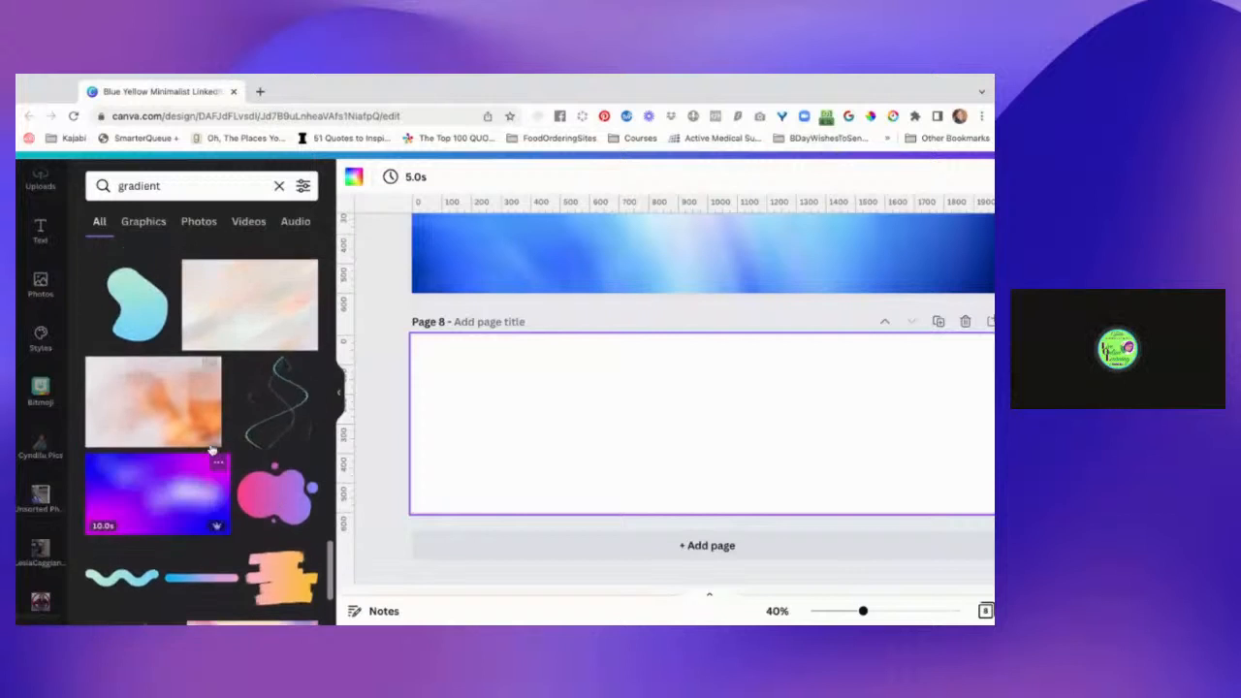
{"action": "scroll", "coordinate": [184, 420], "scroll_direction": "down", "scroll_amount": 2}
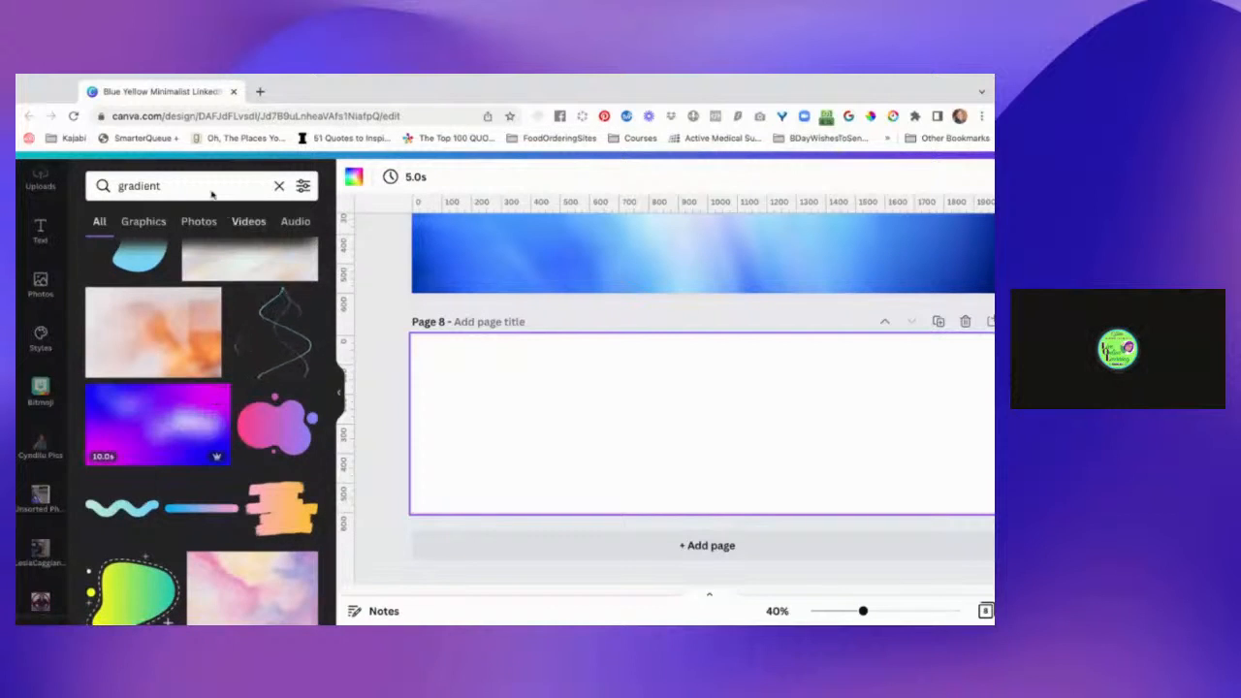
Extend the elements search to "gradient background purple to pink".
{"action": "left_click", "coordinate": [194, 186]}
{"action": "type", "text": "b"}
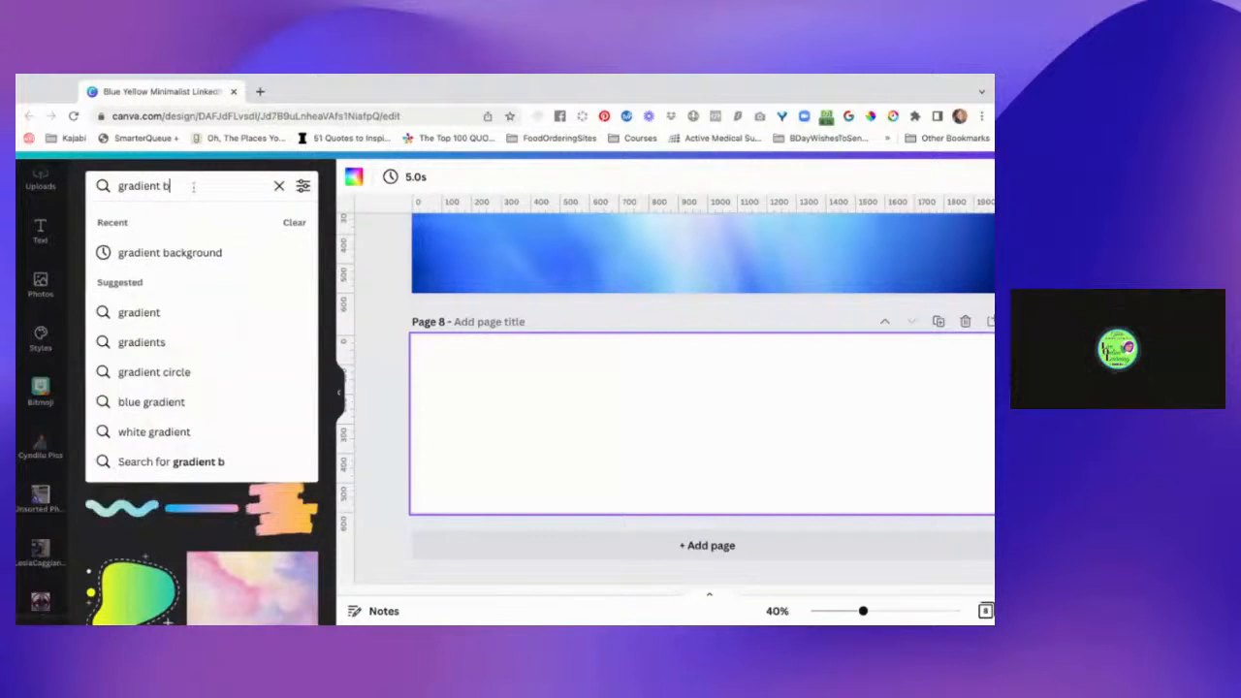
{"action": "type", "text": "ack"}
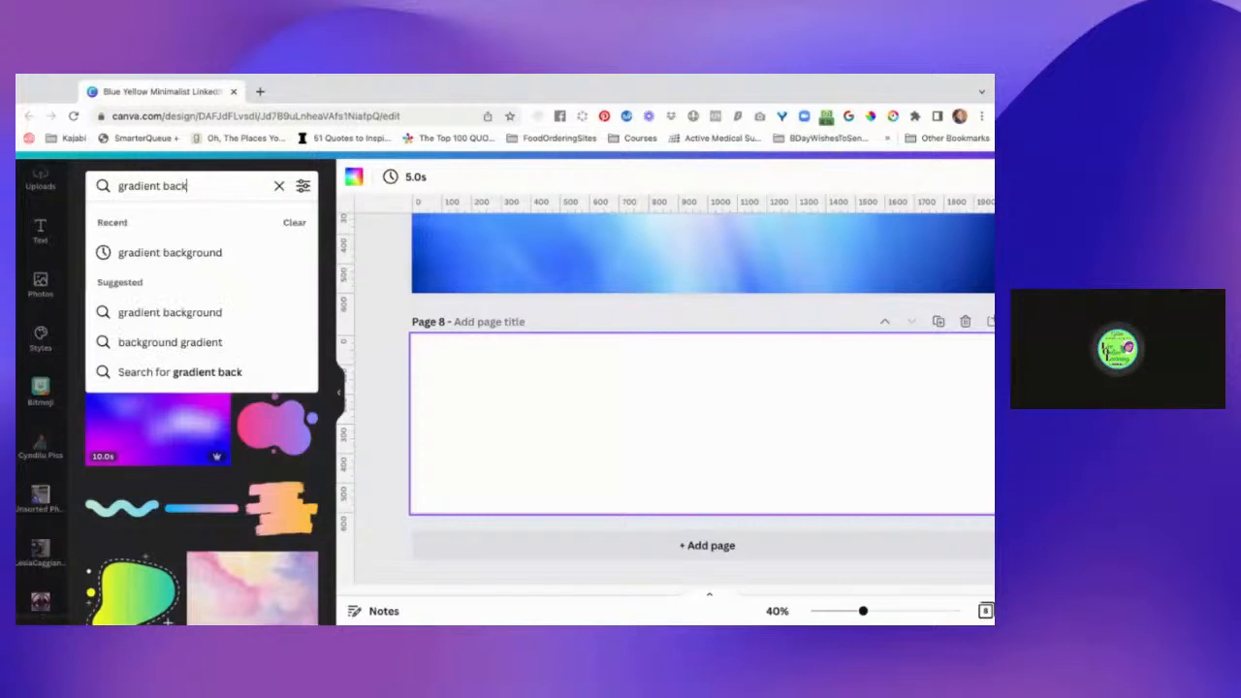
{"action": "type", "text": "ground"}
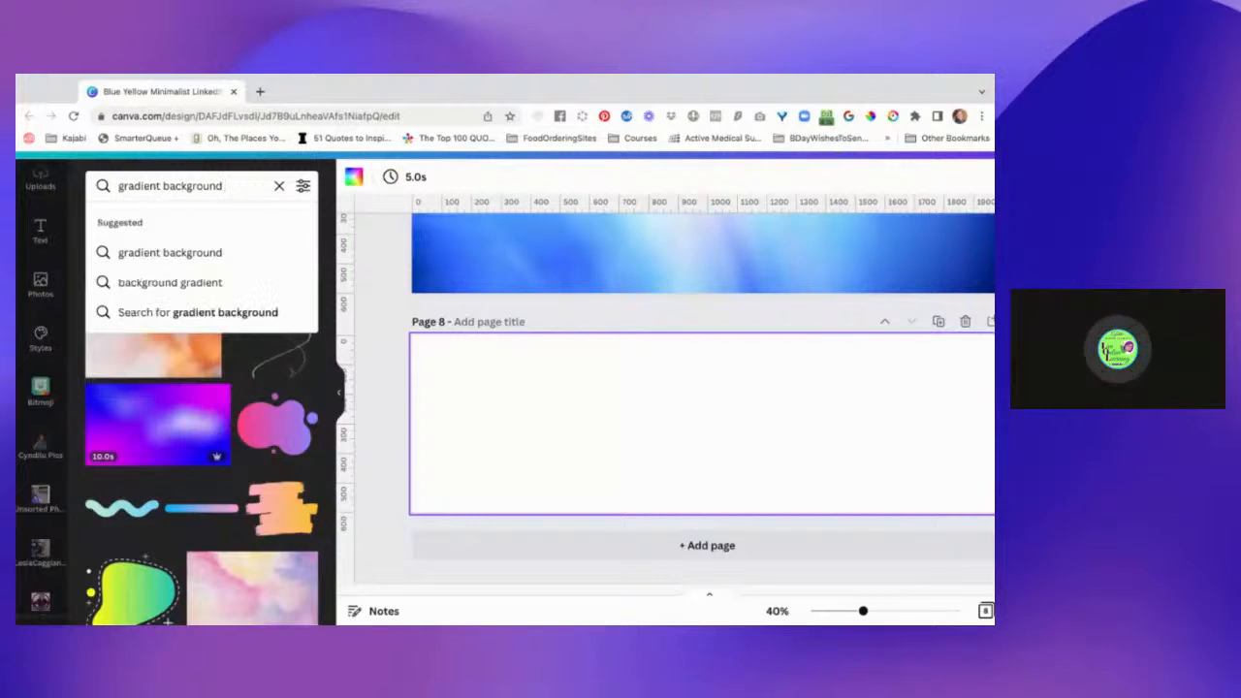
{"action": "type", "text": " pur"}
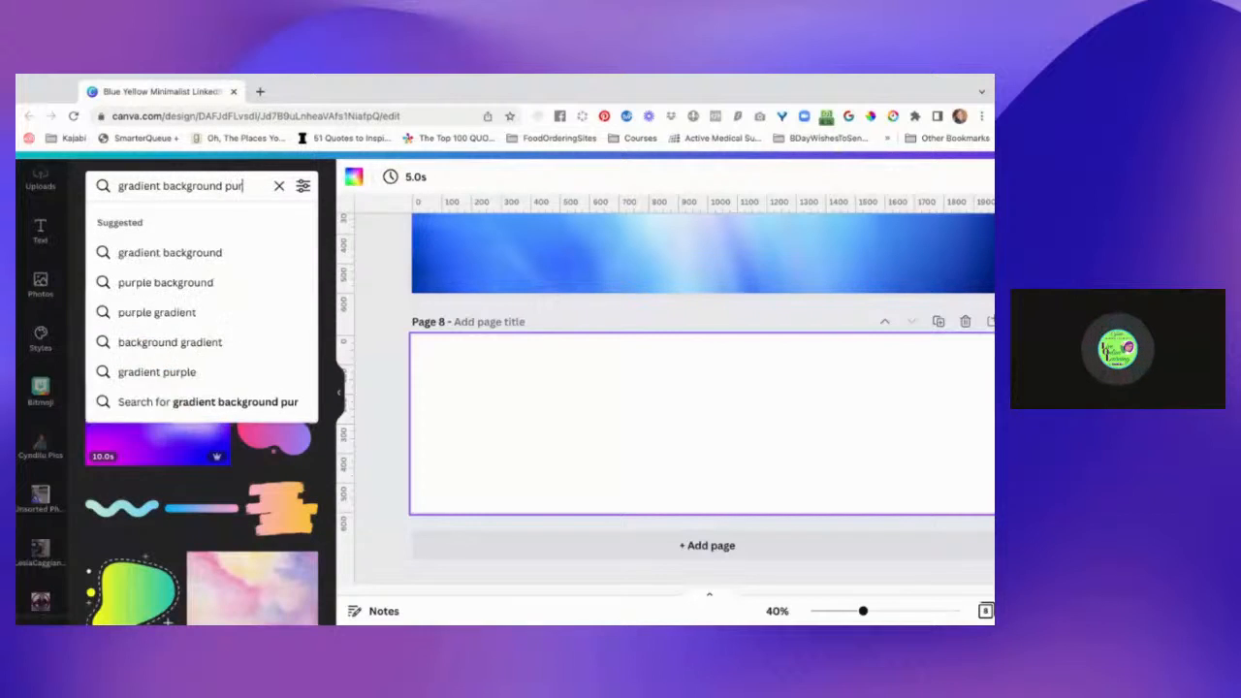
{"action": "type", "text": "ple to pink"}
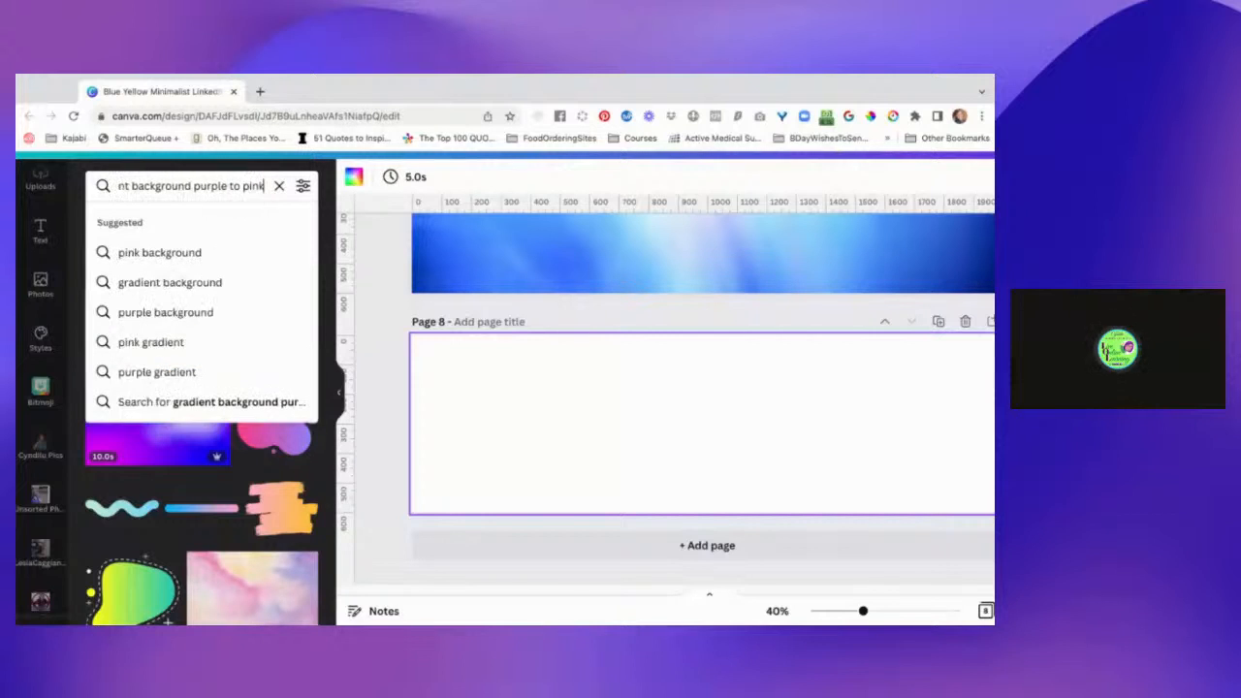
{"action": "key", "text": "Return"}
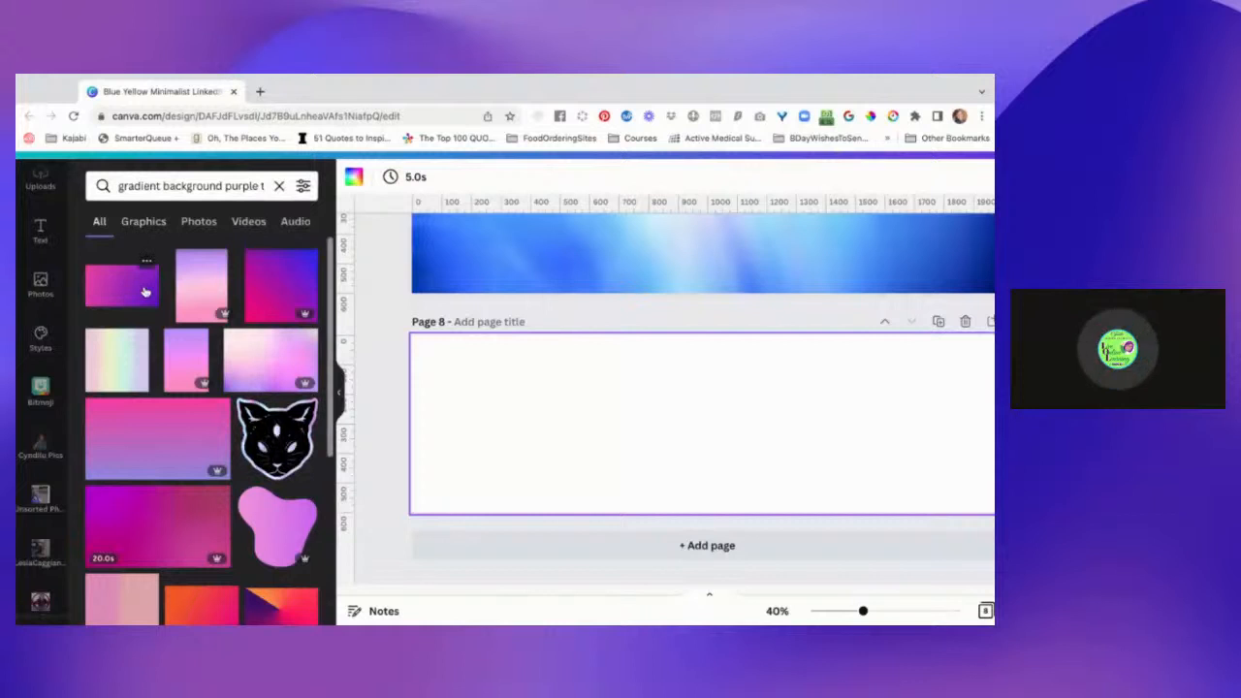
Fill page 8's background with the pink-to-purple gradient image from the search results.
{"action": "scroll", "coordinate": [166, 437], "scroll_direction": "down", "scroll_amount": 1}
{"action": "scroll", "coordinate": [166, 439], "scroll_direction": "down", "scroll_amount": 5}
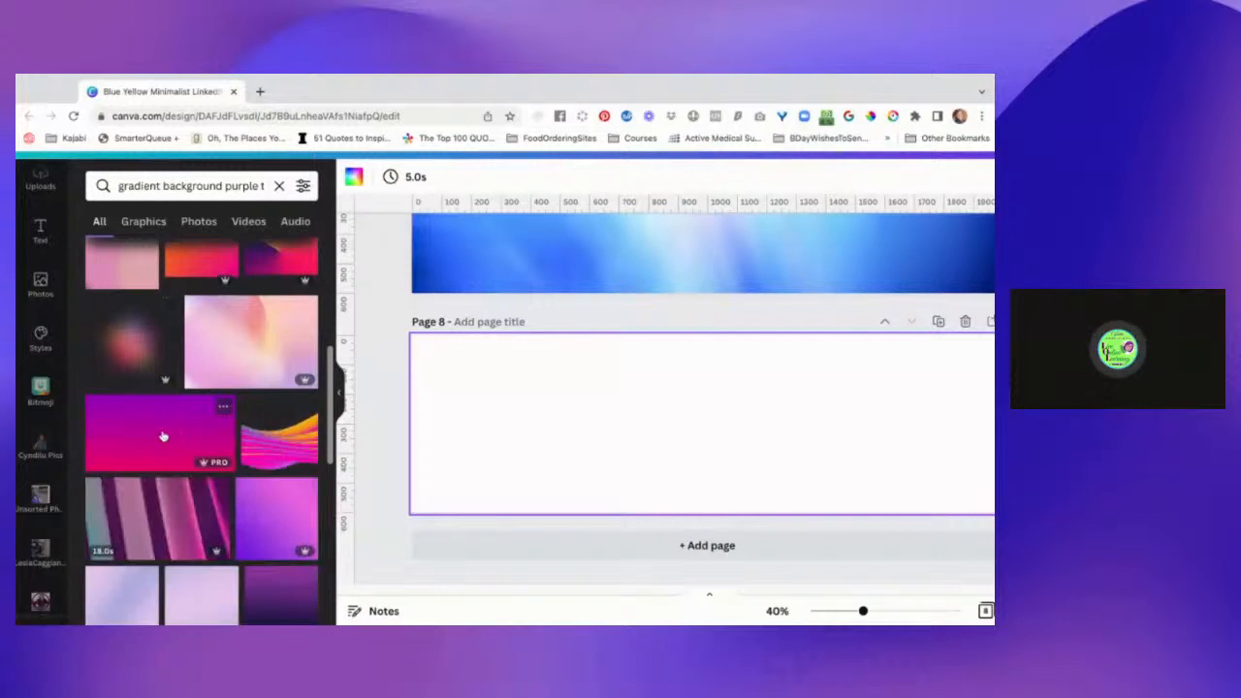
{"action": "scroll", "coordinate": [178, 450], "scroll_direction": "down", "scroll_amount": 4}
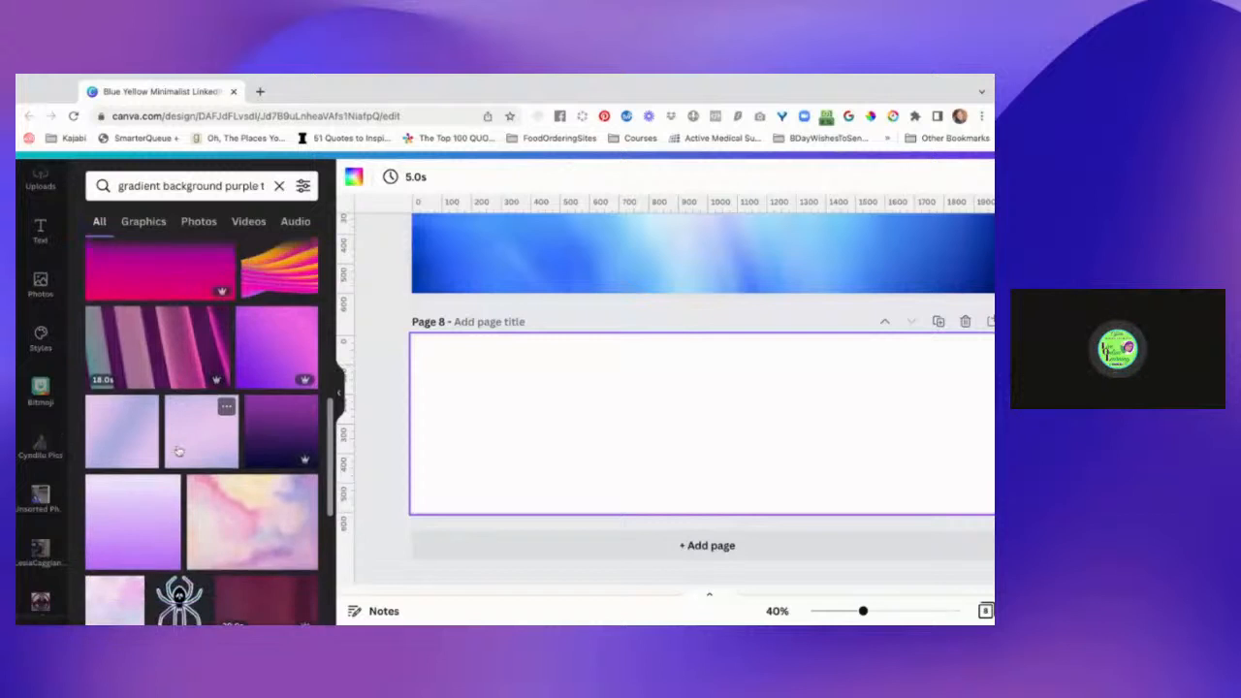
{"action": "scroll", "coordinate": [178, 450], "scroll_direction": "down", "scroll_amount": 4}
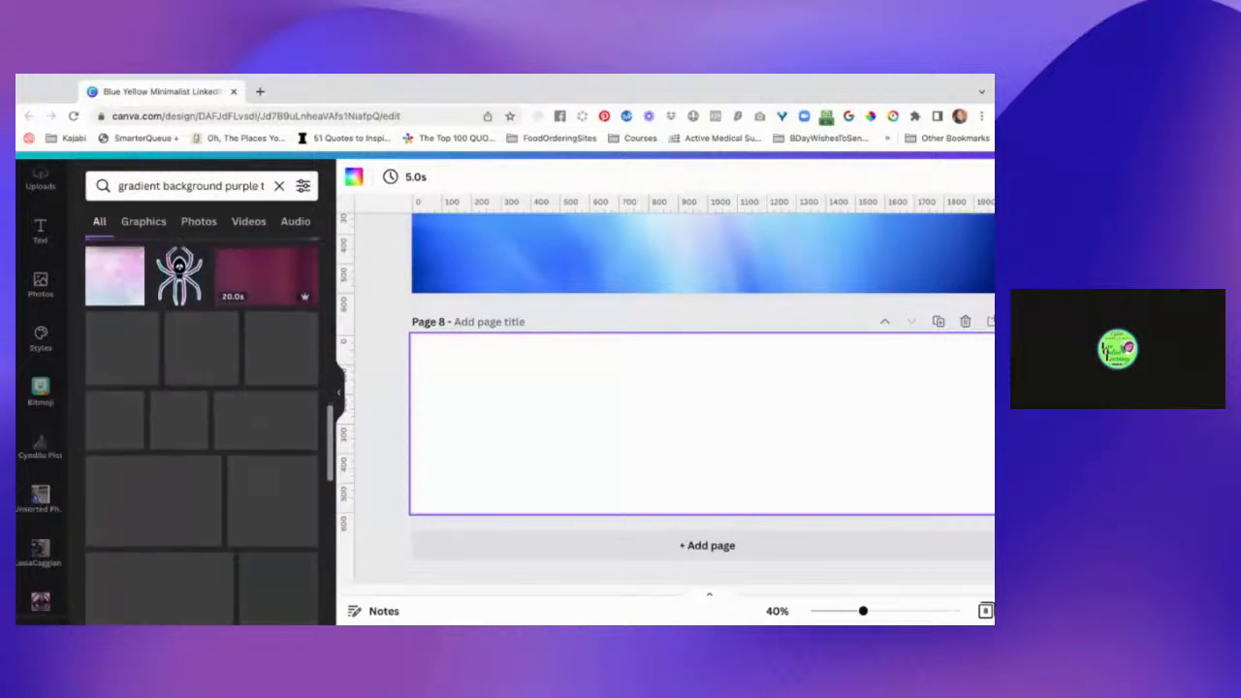
{"action": "scroll", "coordinate": [201, 432], "scroll_direction": "down", "scroll_amount": 3}
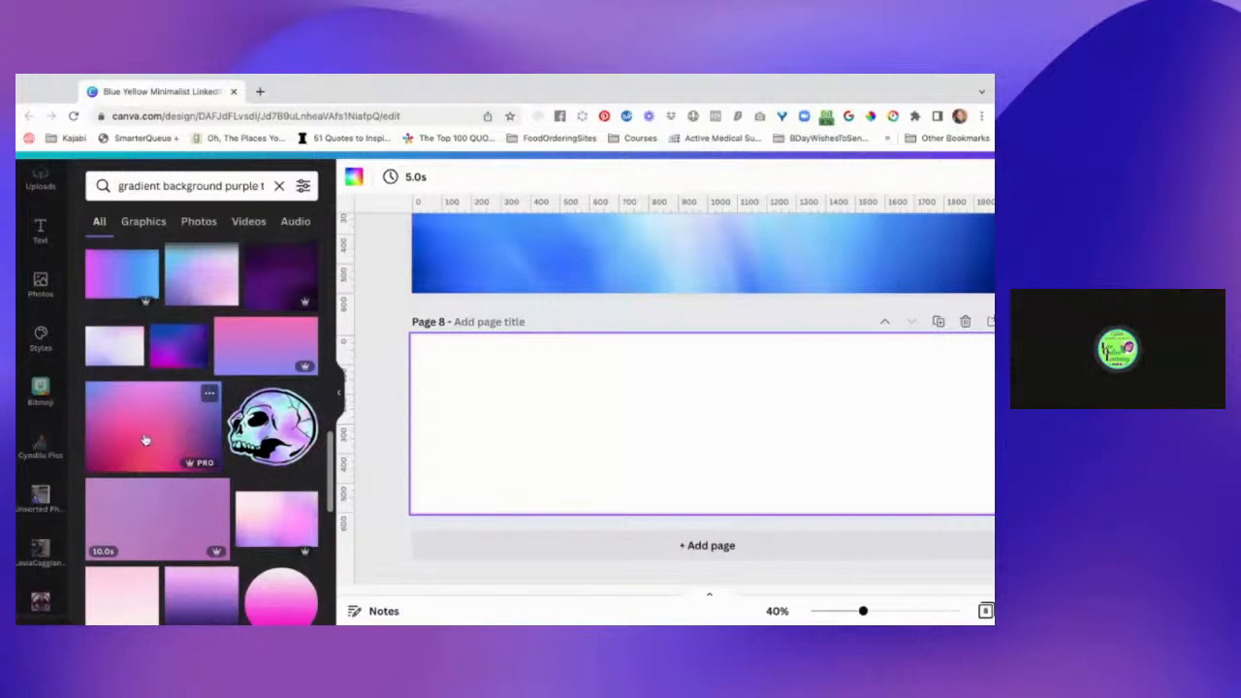
{"action": "scroll", "coordinate": [160, 431], "scroll_direction": "down", "scroll_amount": 3}
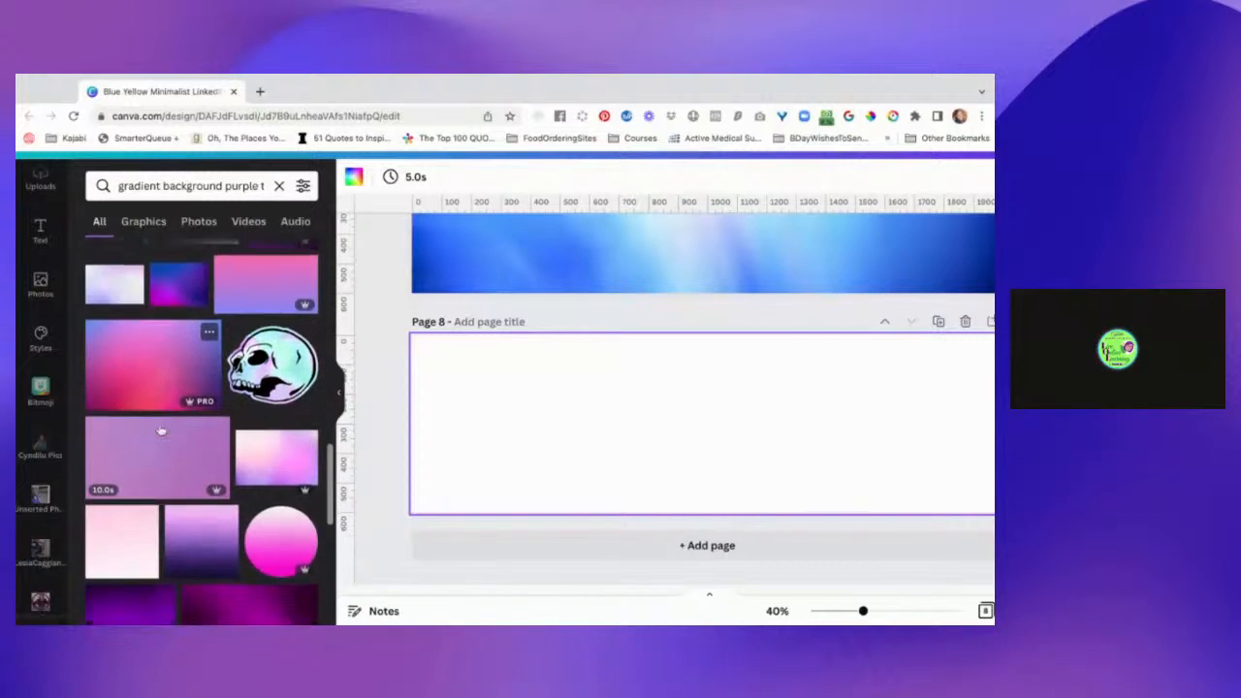
{"action": "scroll", "coordinate": [202, 431], "scroll_direction": "down", "scroll_amount": 3}
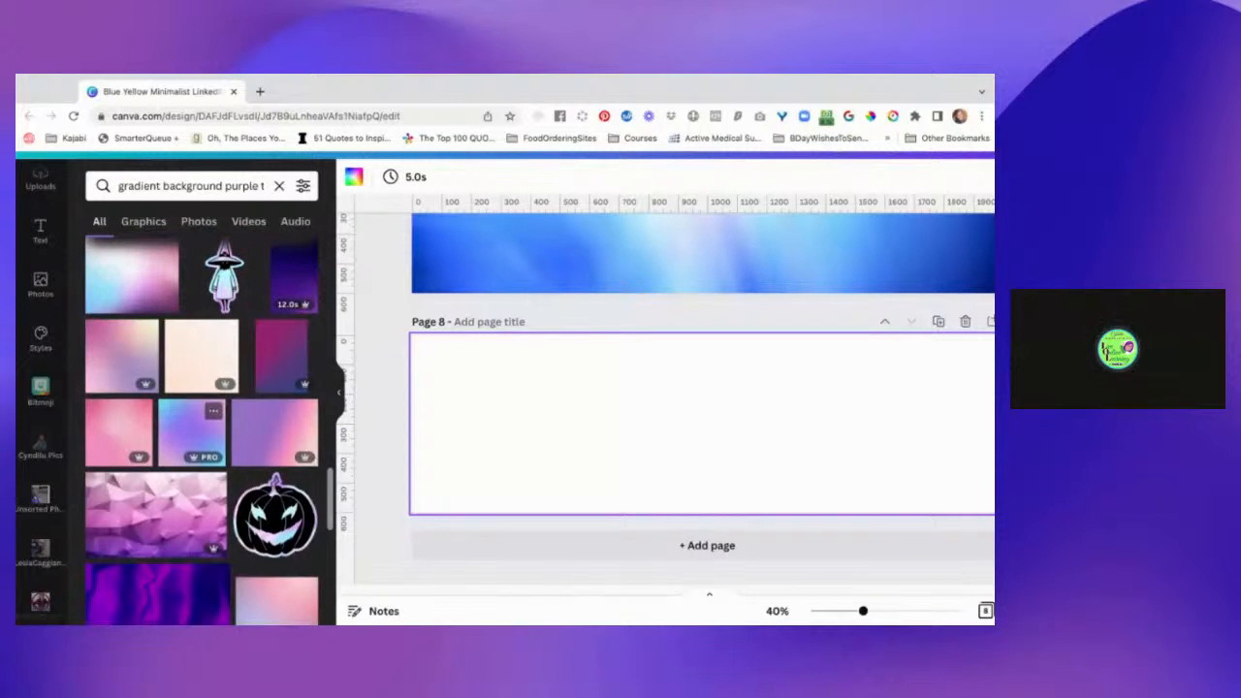
{"action": "scroll", "coordinate": [202, 431], "scroll_direction": "down", "scroll_amount": 1}
{"action": "scroll", "coordinate": [202, 432], "scroll_direction": "down", "scroll_amount": 3}
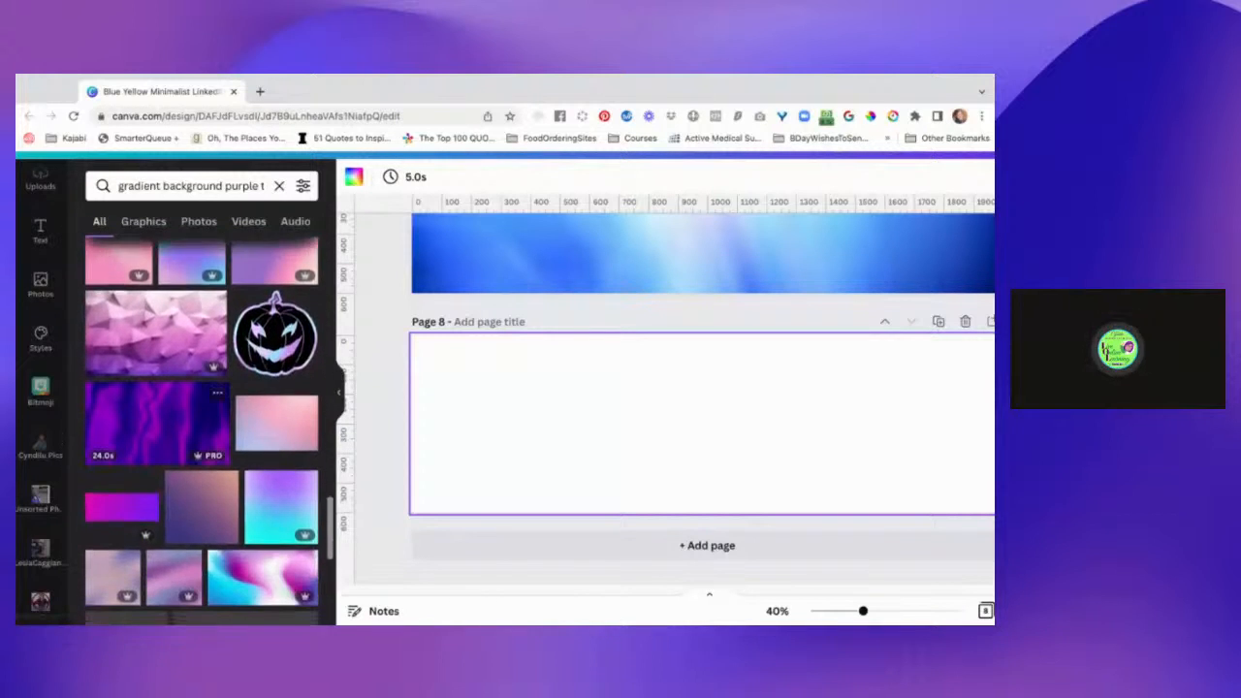
{"action": "scroll", "coordinate": [174, 378], "scroll_direction": "down", "scroll_amount": 1}
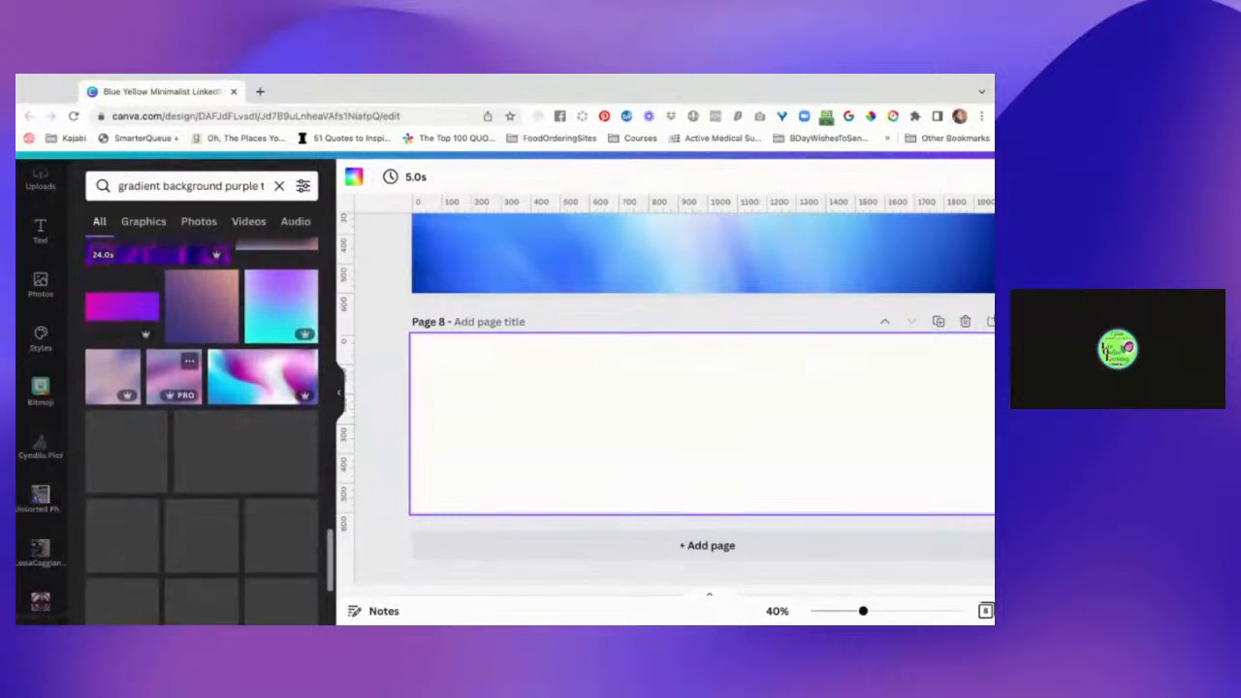
{"action": "left_click_drag", "start_coordinate": [129, 318], "coordinate": [552, 406]}
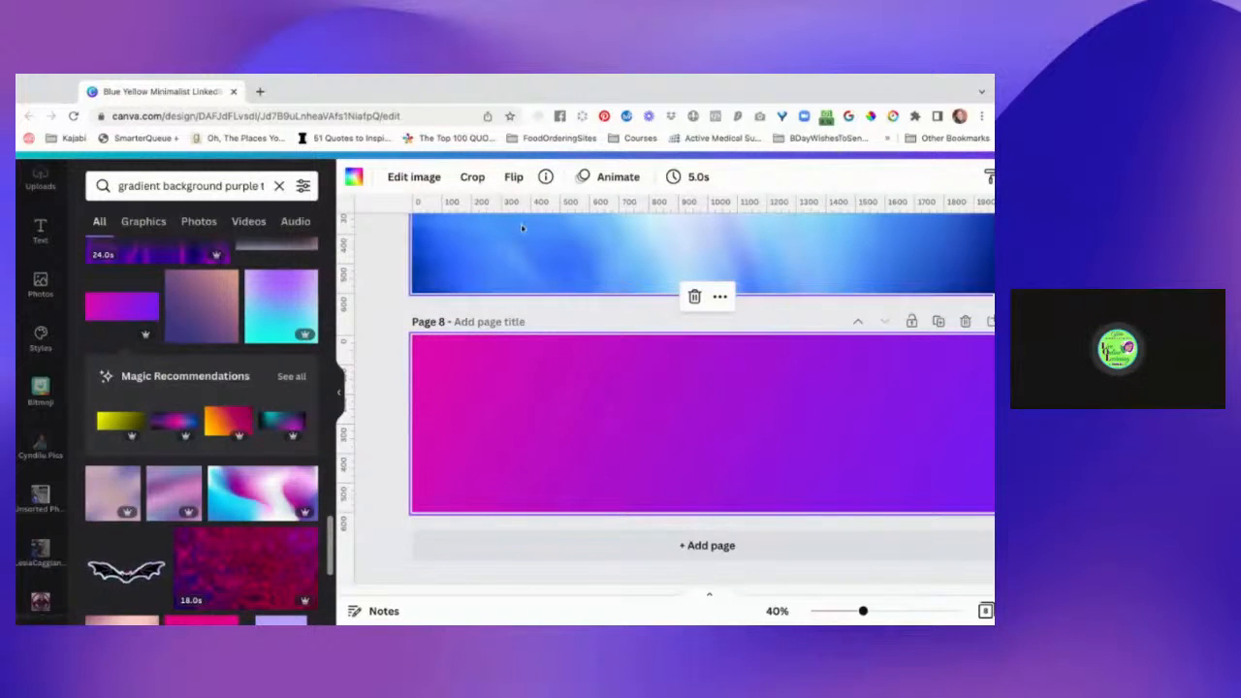
Flip the pink-to-purple background on page 8 horizontally and vertically.
{"action": "left_click", "coordinate": [514, 179]}
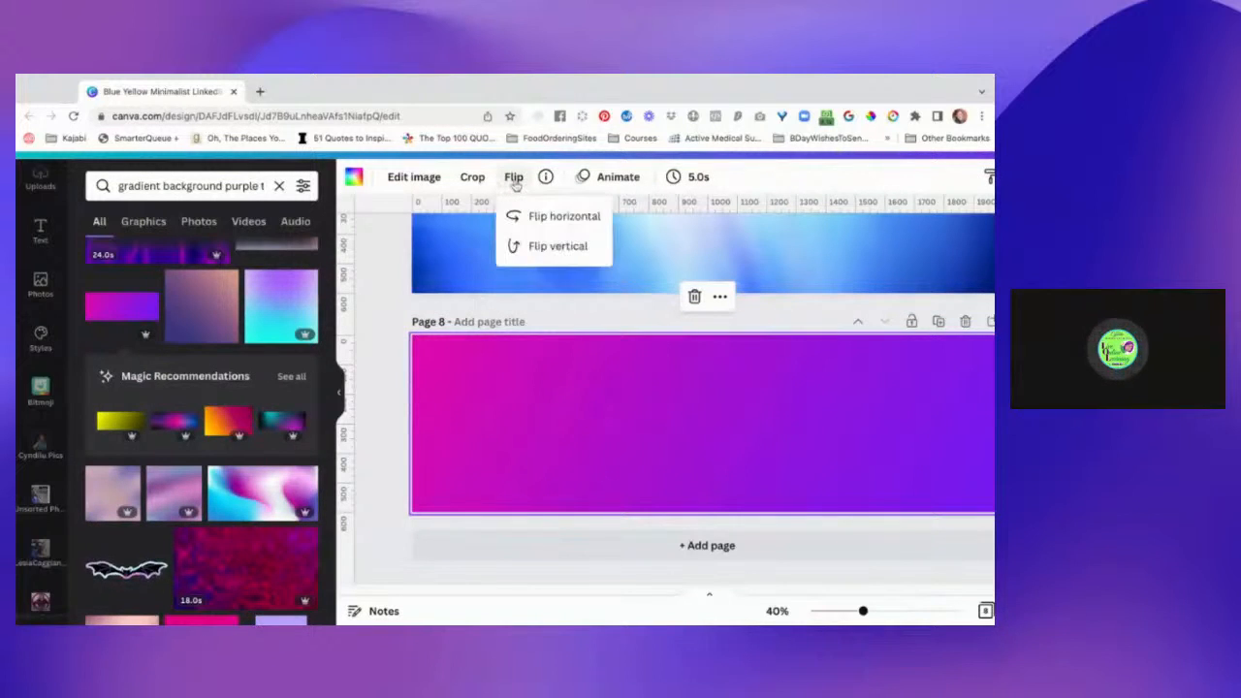
{"action": "left_click", "coordinate": [543, 219]}
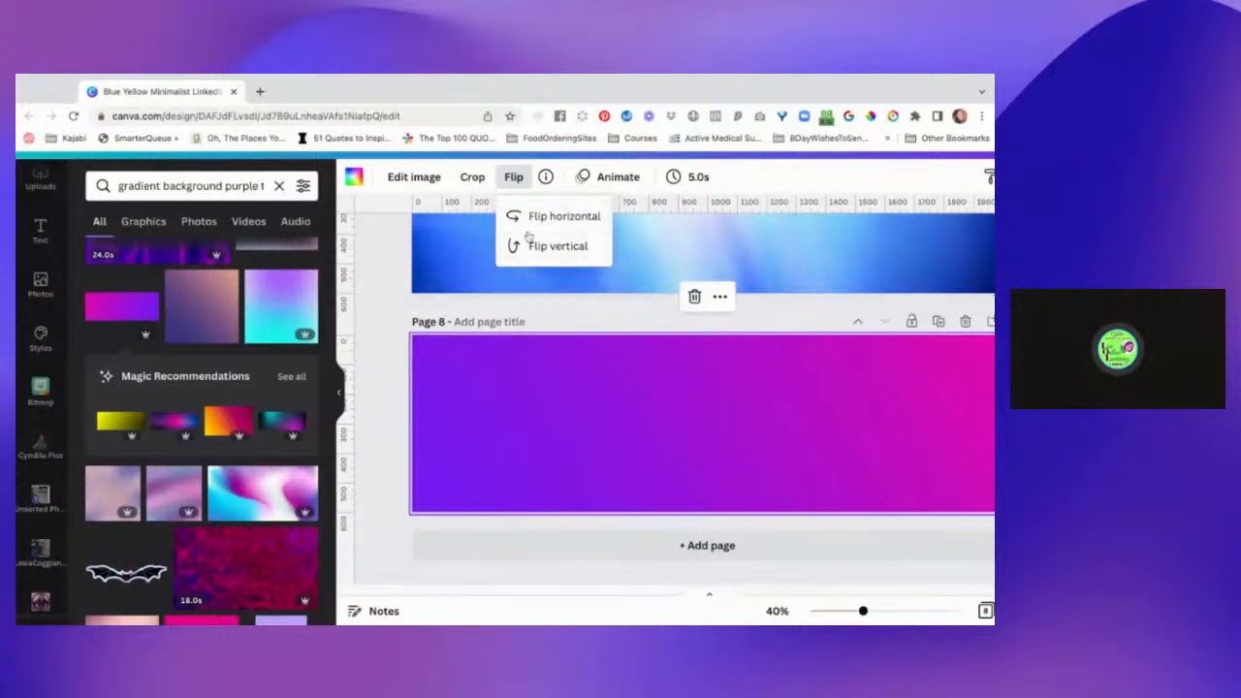
{"action": "left_click", "coordinate": [540, 249]}
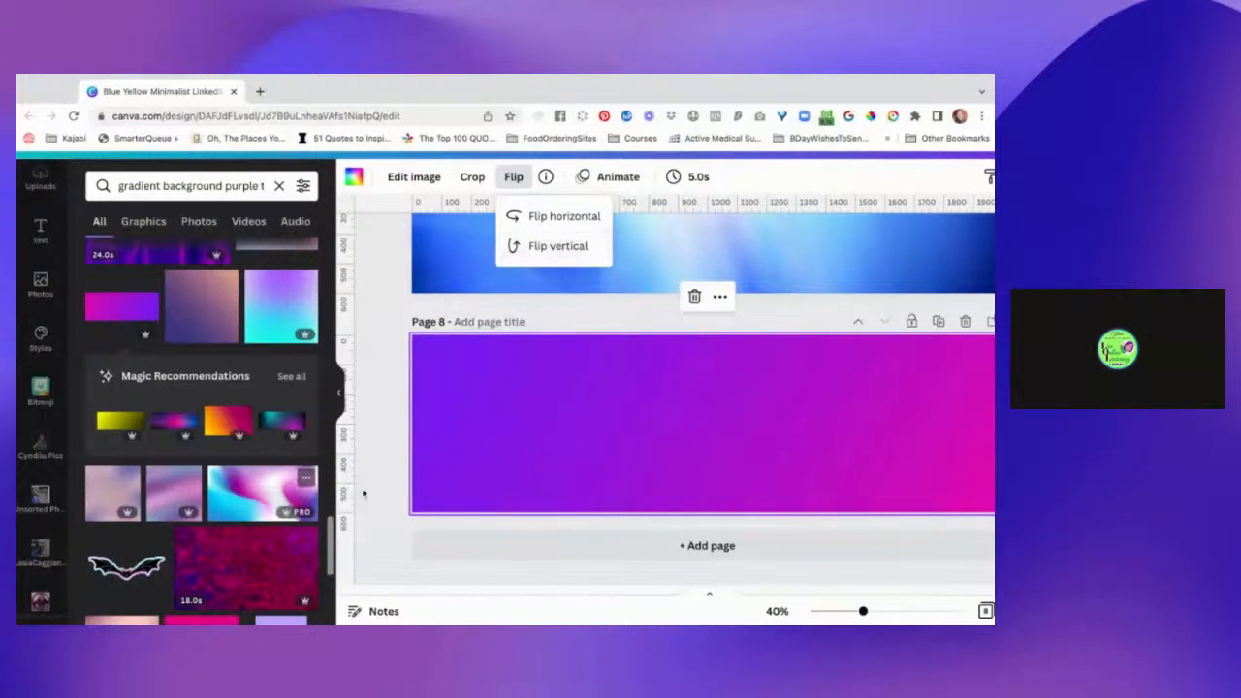
Add page 9 after page 8 and fill its background with the flowing turquoise, magenta and white gradient image.
{"action": "left_click", "coordinate": [488, 545]}
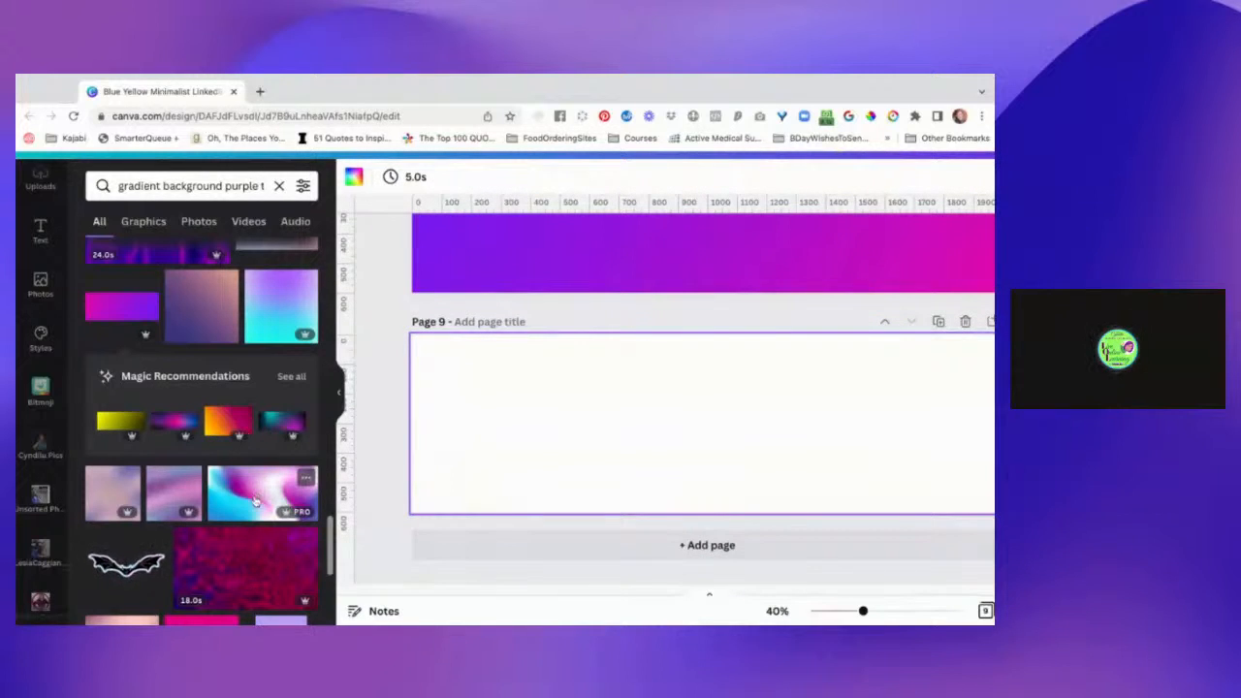
{"action": "scroll", "coordinate": [255, 502], "scroll_direction": "down", "scroll_amount": 3}
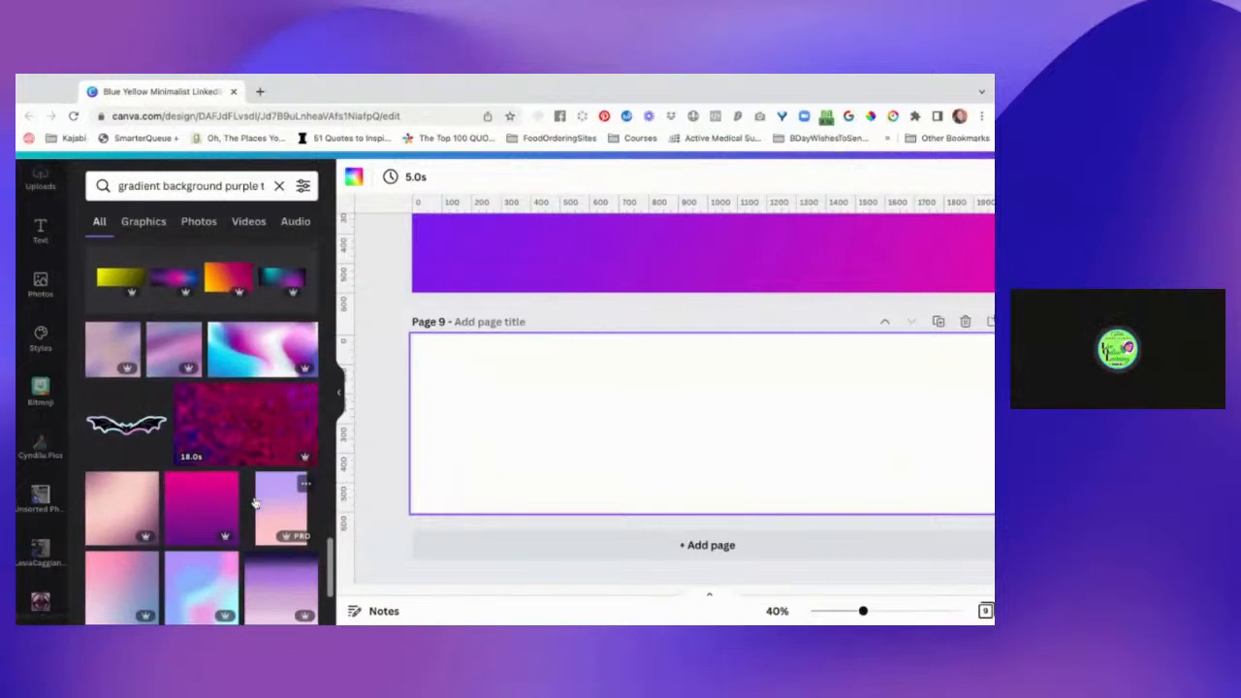
{"action": "left_click_drag", "start_coordinate": [257, 366], "coordinate": [504, 417]}
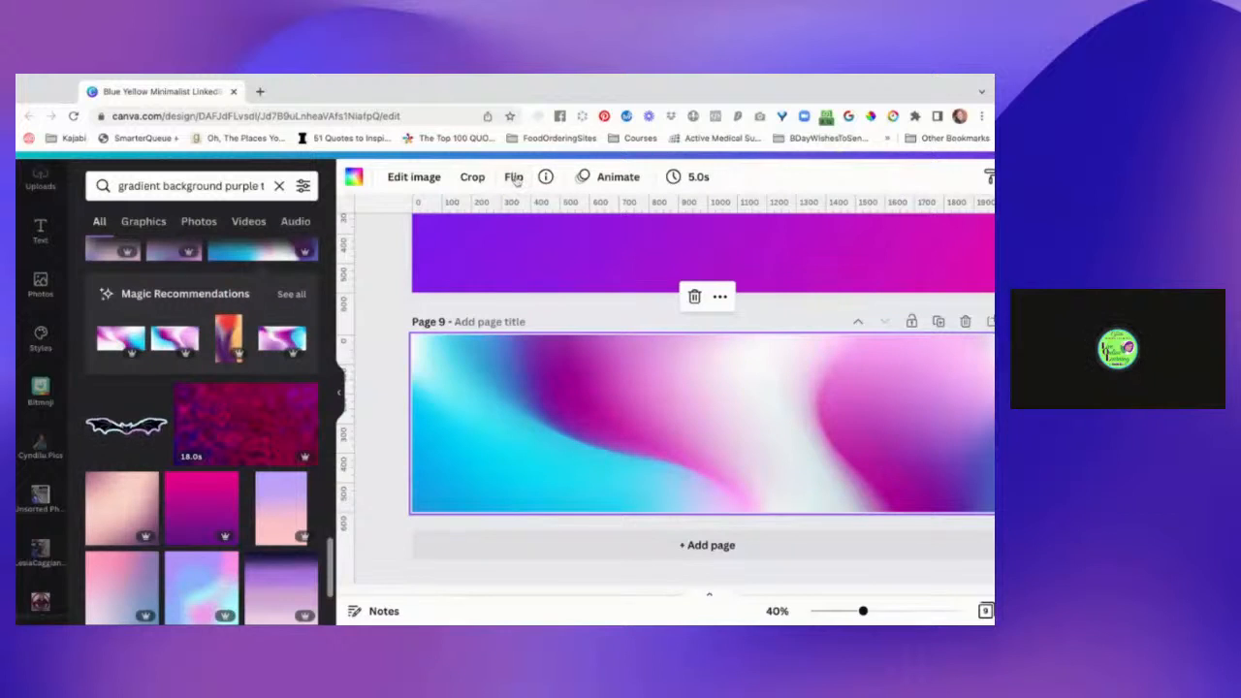
Flip the turquoise, magenta and white background on page 9 vertically.
{"action": "left_click", "coordinate": [514, 178]}
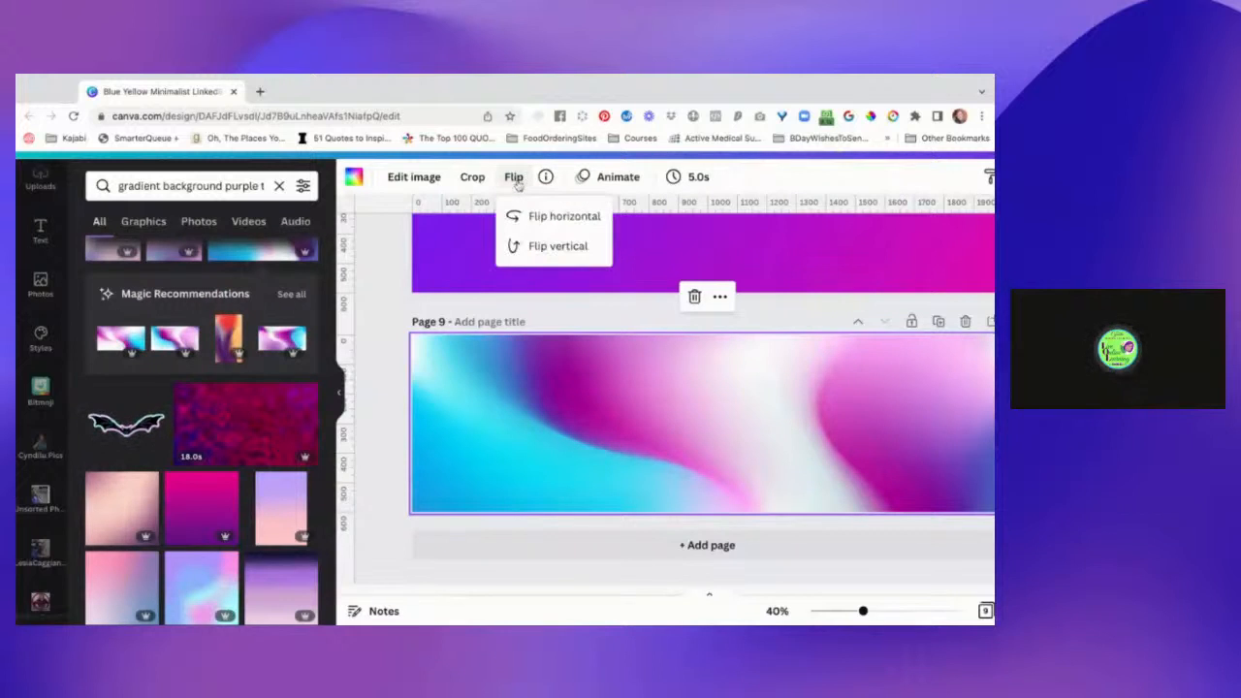
{"action": "left_click", "coordinate": [533, 250]}
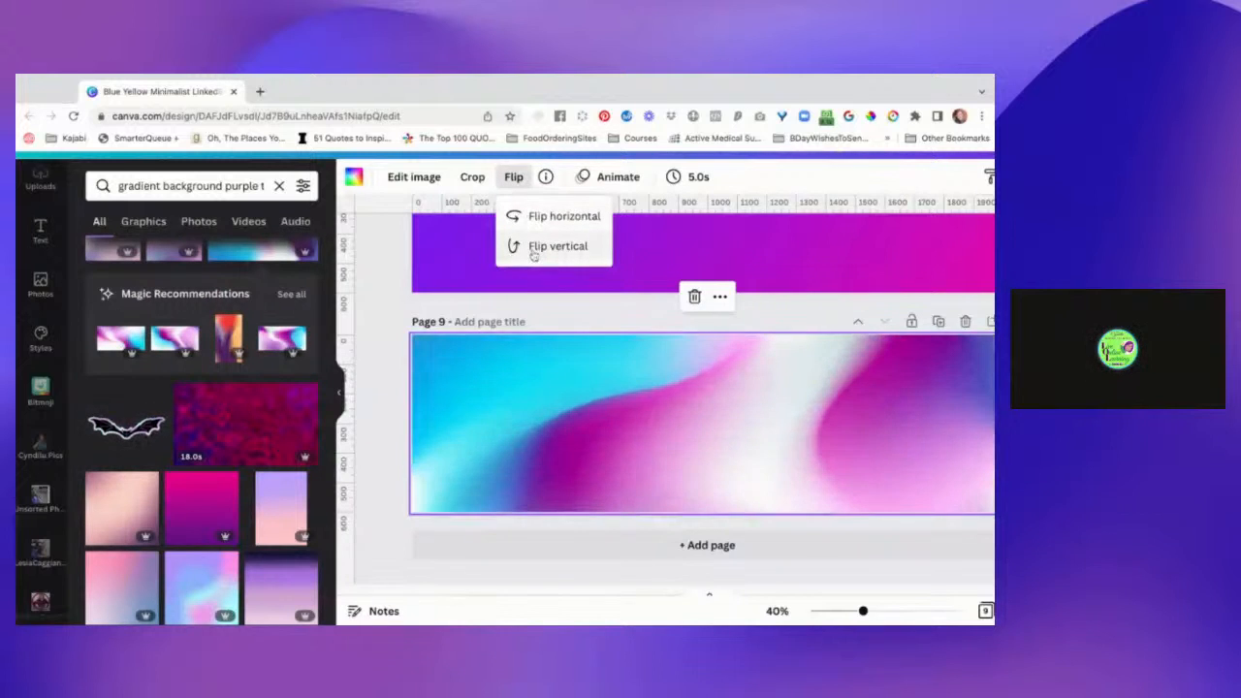
{"action": "left_click", "coordinate": [380, 422]}
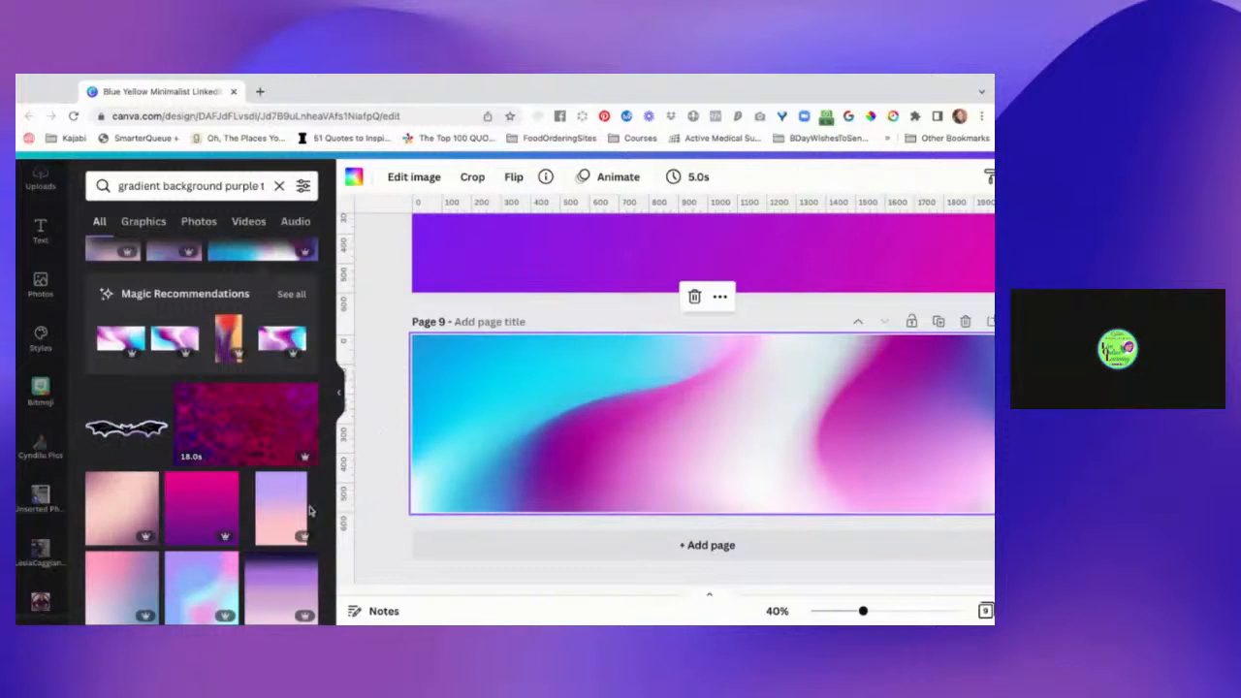
Open the collection of additional Canva content types and apps.
{"action": "scroll", "coordinate": [291, 514], "scroll_direction": "down", "scroll_amount": 5}
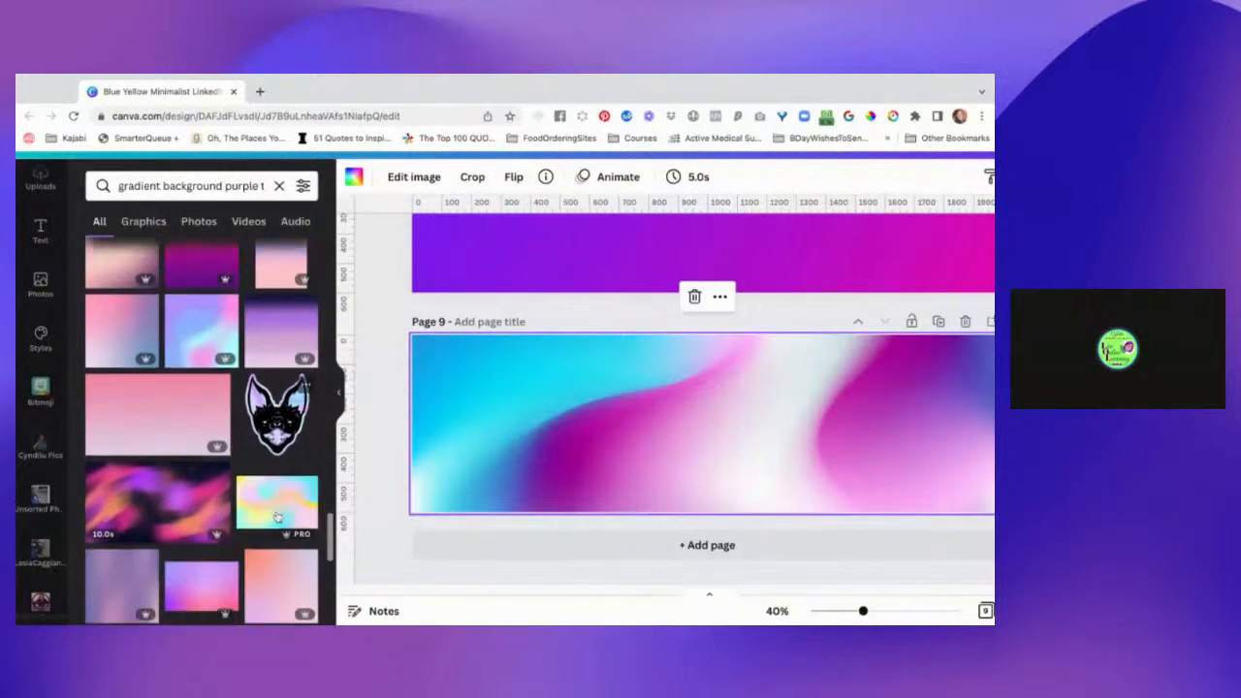
{"action": "scroll", "coordinate": [54, 577], "scroll_direction": "down", "scroll_amount": 2}
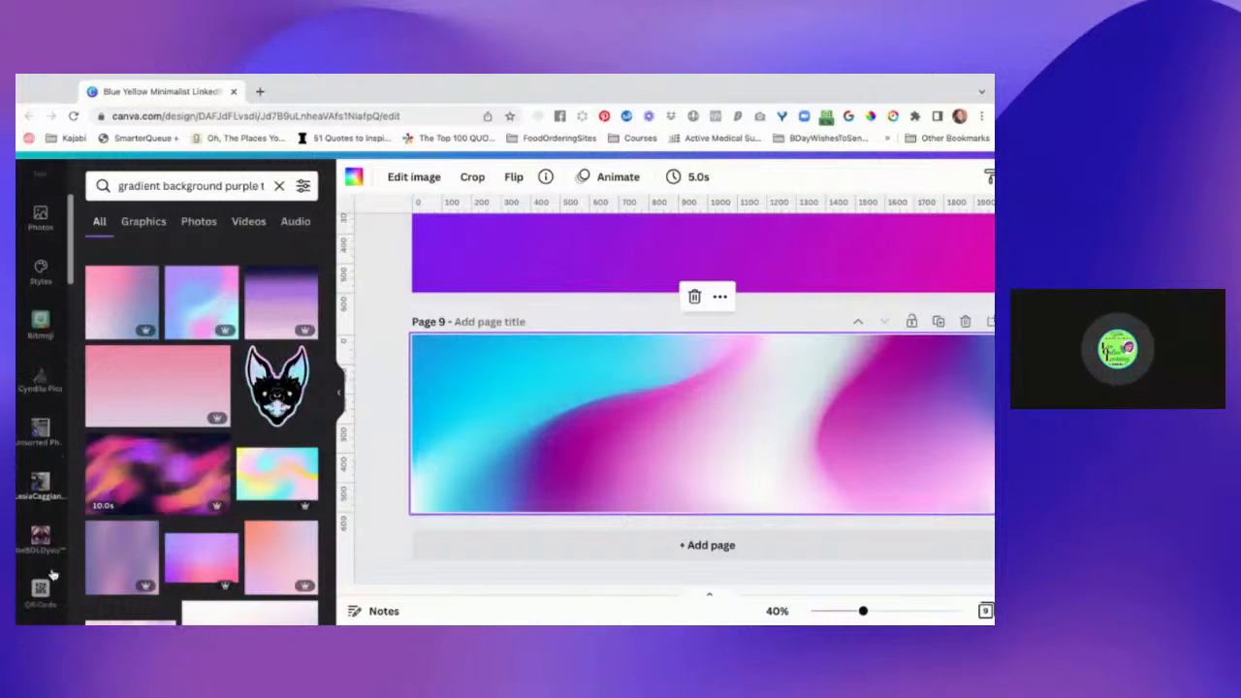
{"action": "scroll", "coordinate": [53, 577], "scroll_direction": "down", "scroll_amount": 6}
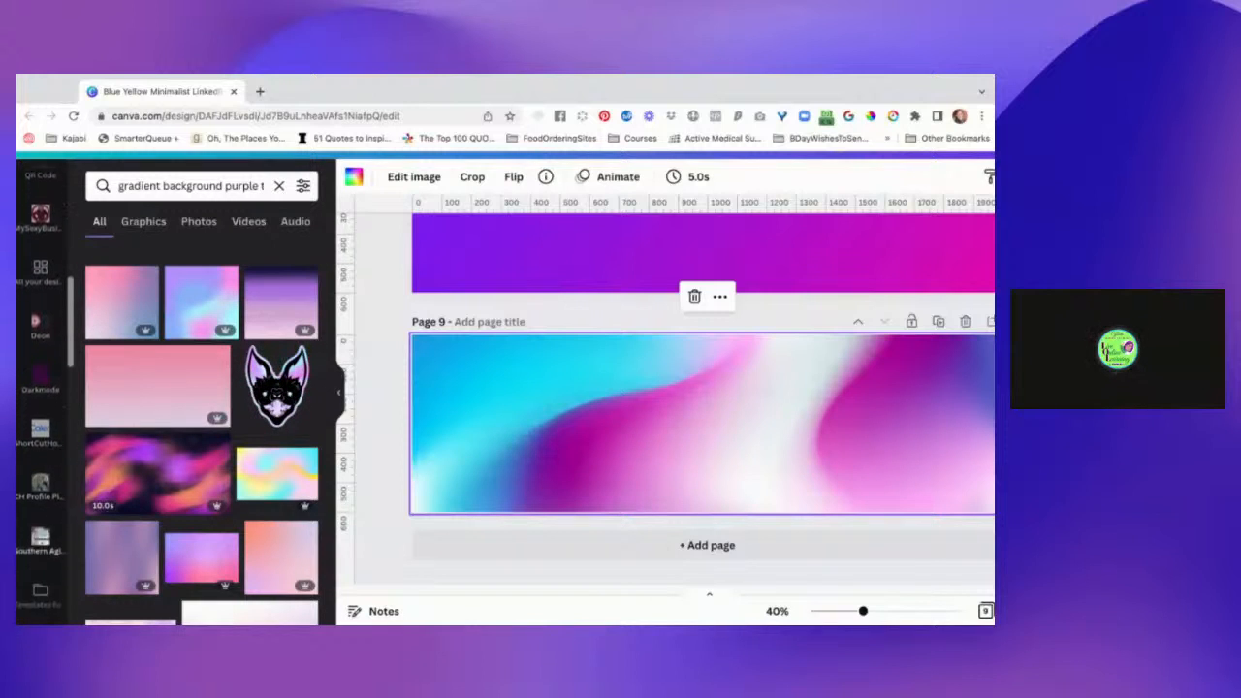
{"action": "scroll", "coordinate": [40, 398], "scroll_direction": "down", "scroll_amount": 5}
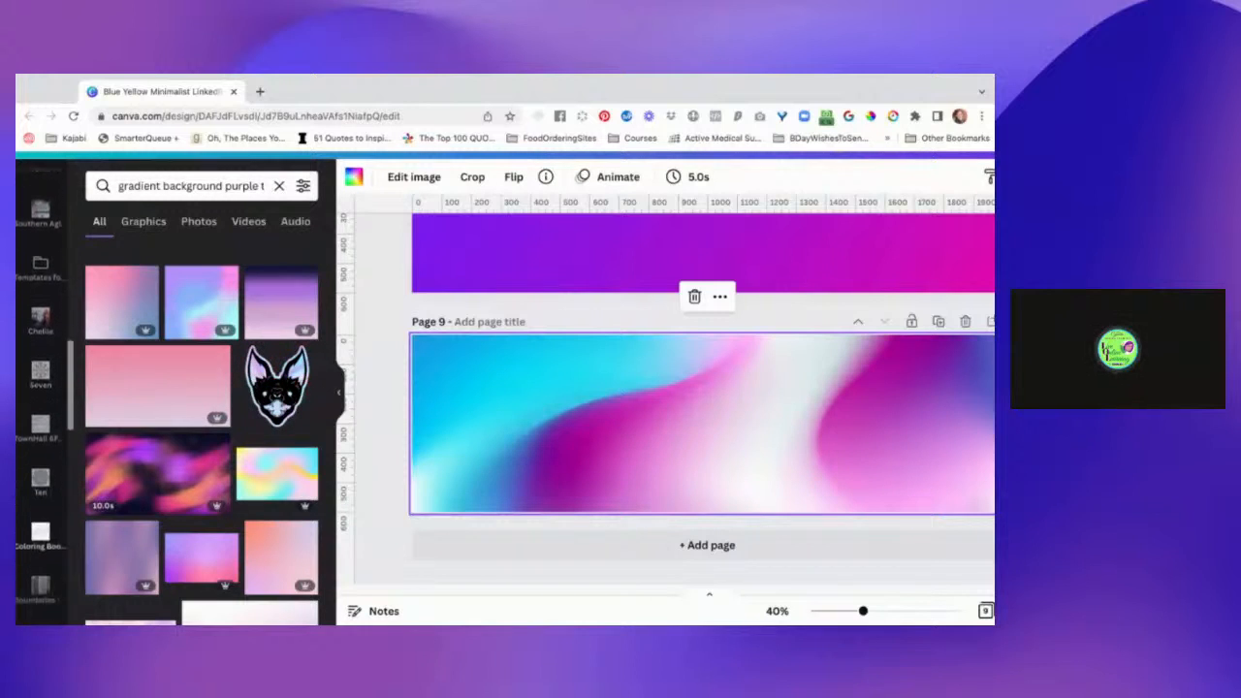
{"action": "scroll", "coordinate": [41, 398], "scroll_direction": "down", "scroll_amount": 6}
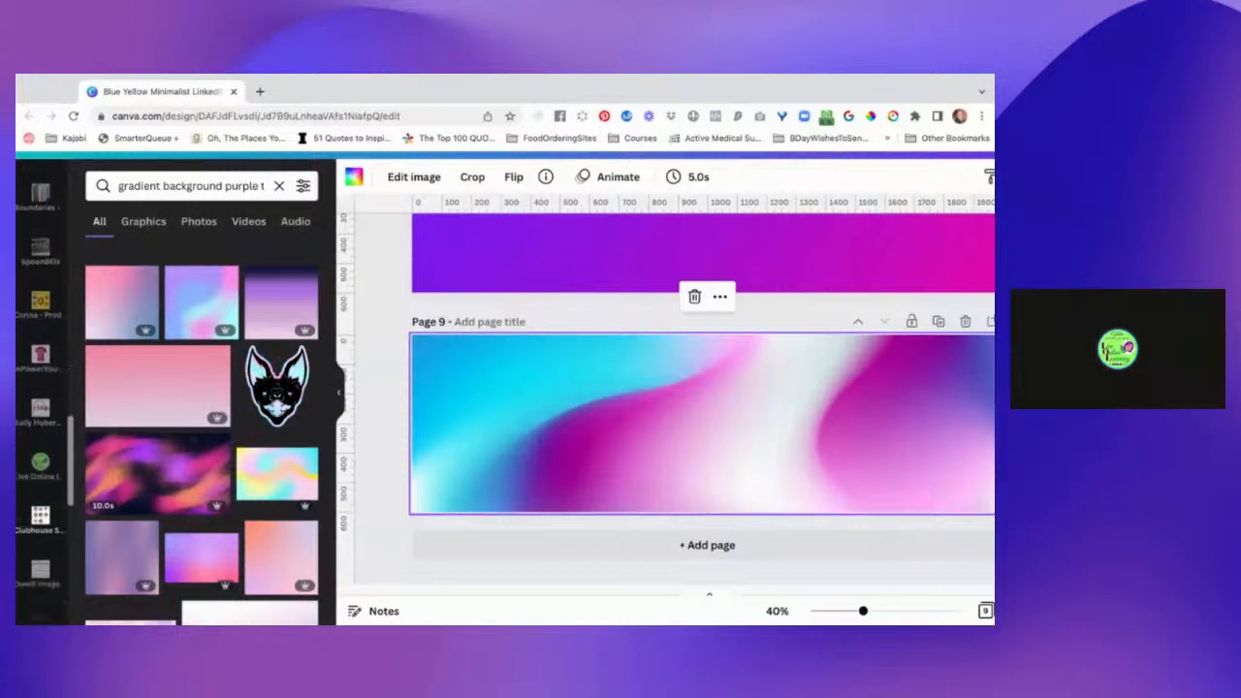
{"action": "scroll", "coordinate": [41, 397], "scroll_direction": "down", "scroll_amount": 6}
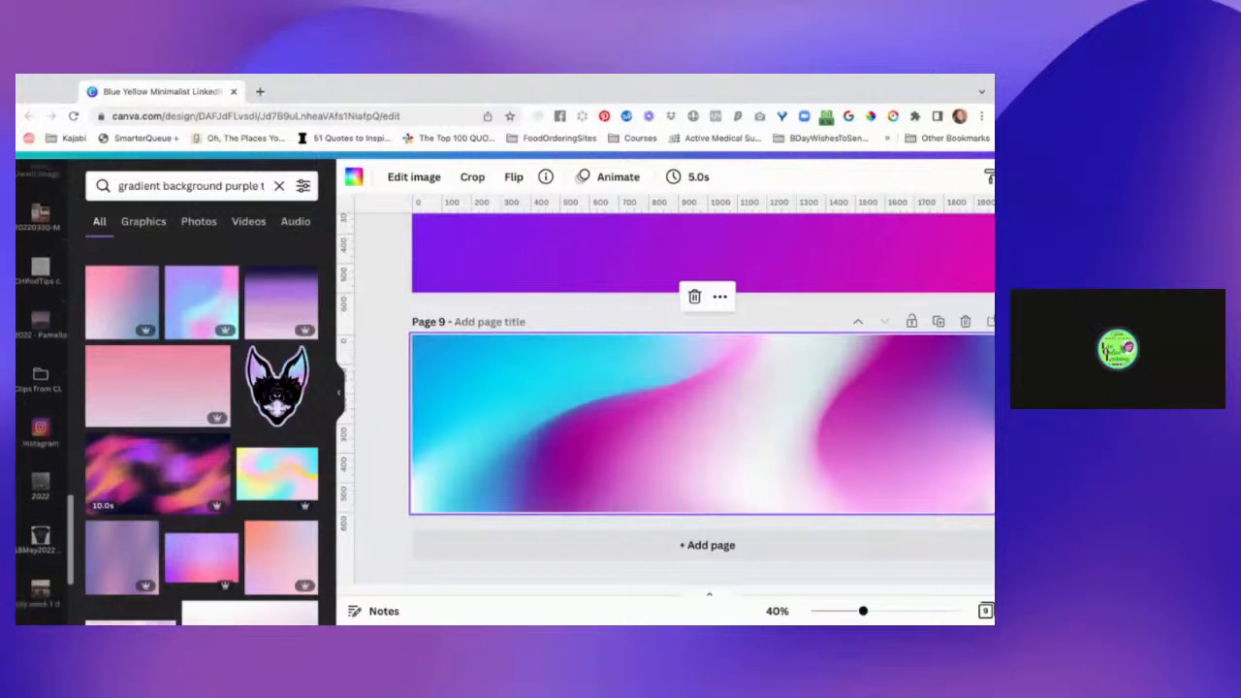
{"action": "scroll", "coordinate": [40, 398], "scroll_direction": "down", "scroll_amount": 3}
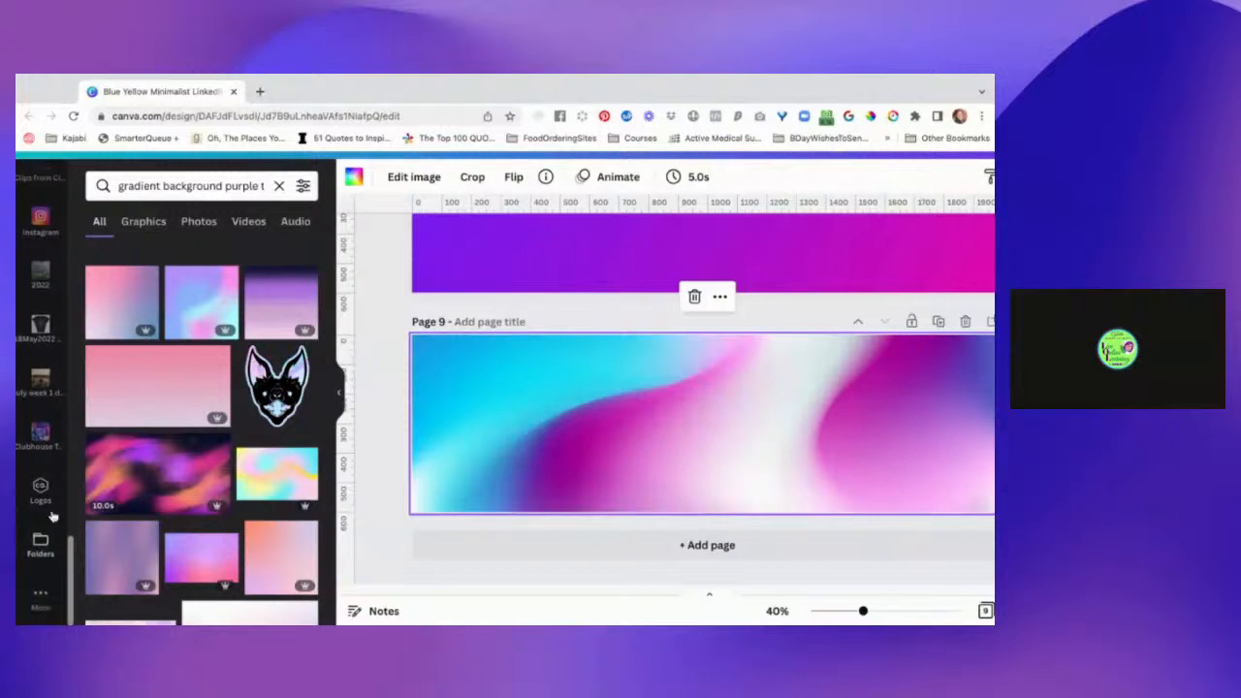
{"action": "left_click", "coordinate": [42, 596]}
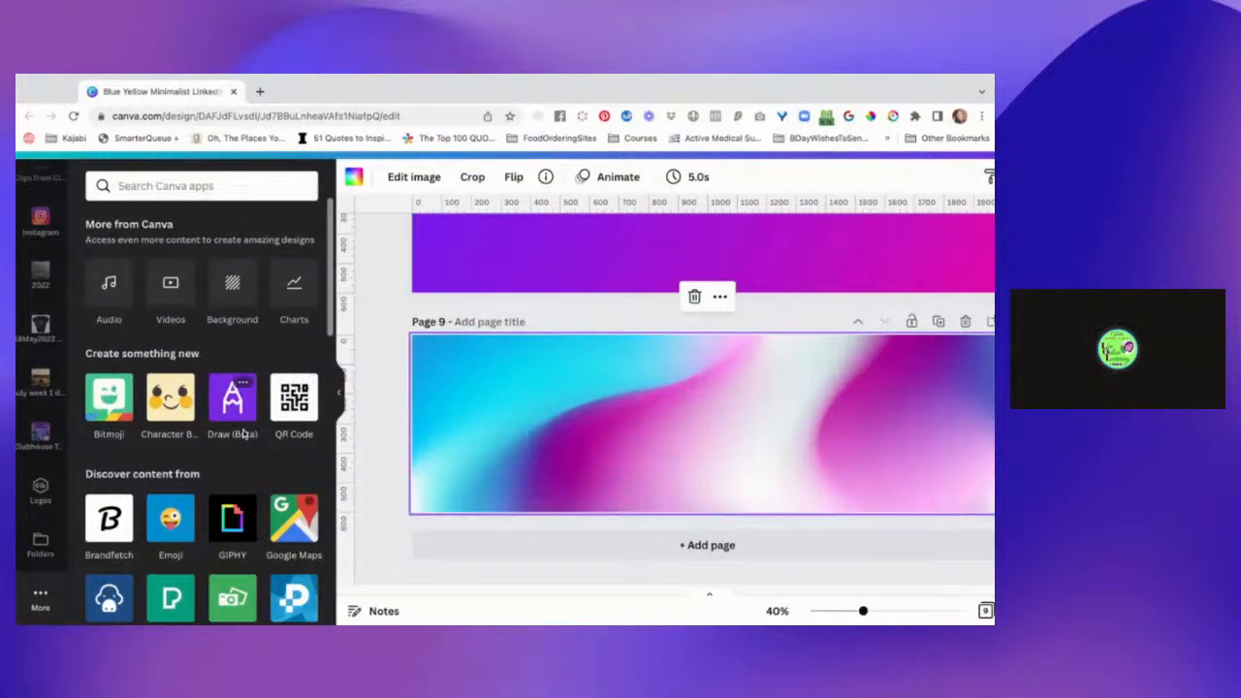
Add a blank page 10 after page 9 and open the Gradients category of the Background library.
{"action": "left_click", "coordinate": [527, 549]}
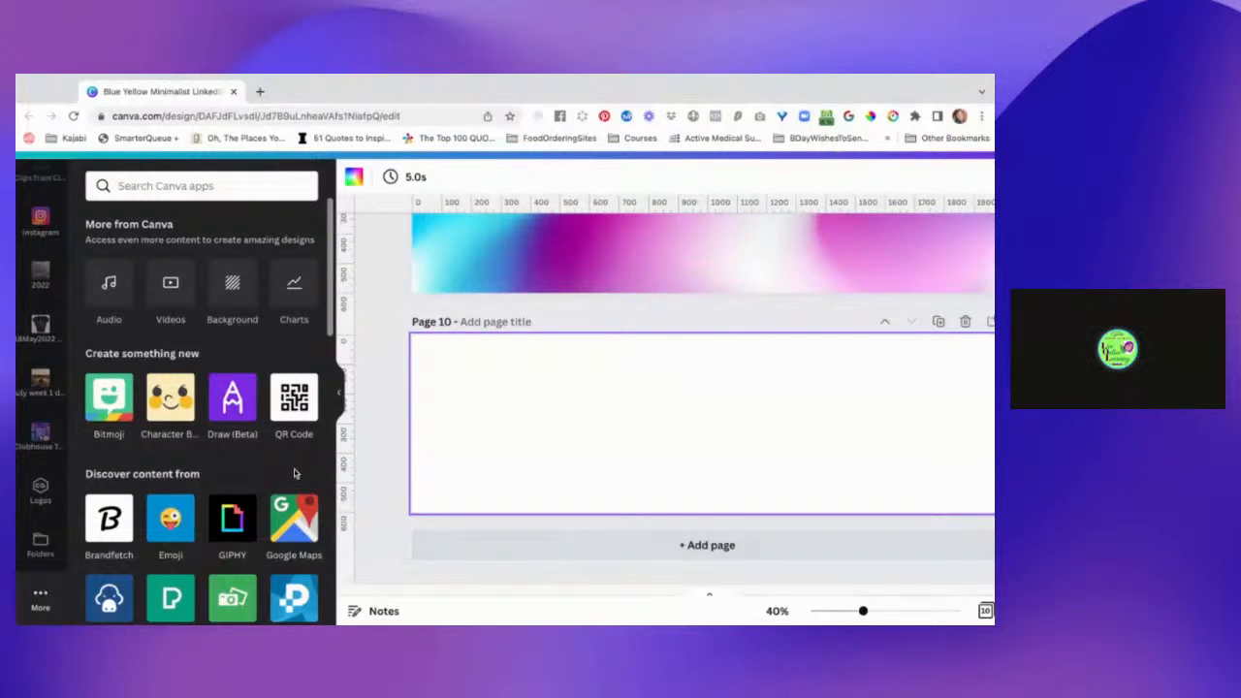
{"action": "left_click", "coordinate": [233, 291]}
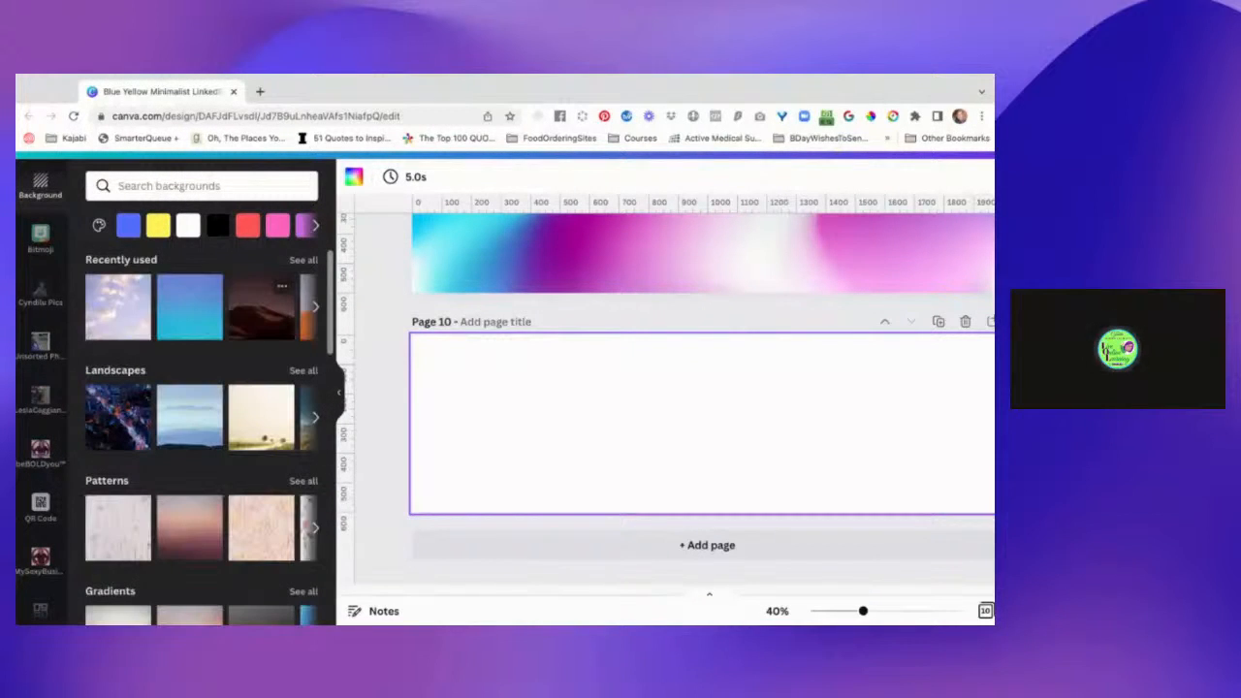
{"action": "scroll", "coordinate": [231, 374], "scroll_direction": "down", "scroll_amount": 5}
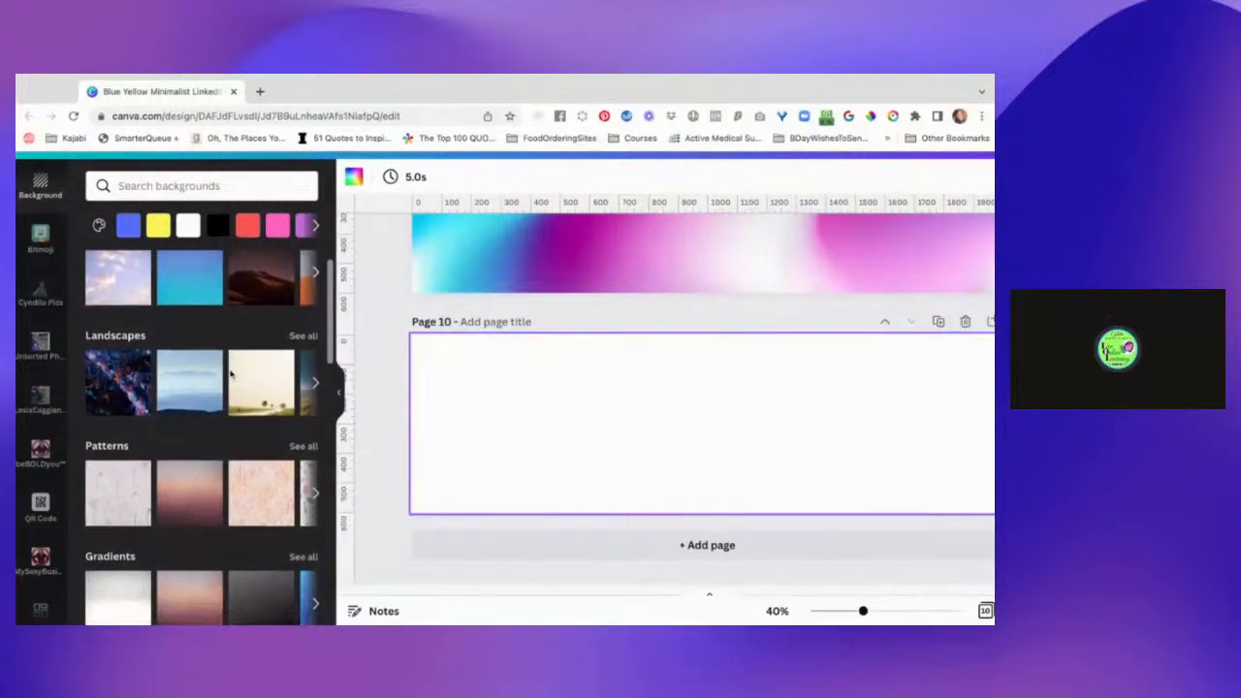
{"action": "scroll", "coordinate": [155, 360], "scroll_direction": "down", "scroll_amount": 1}
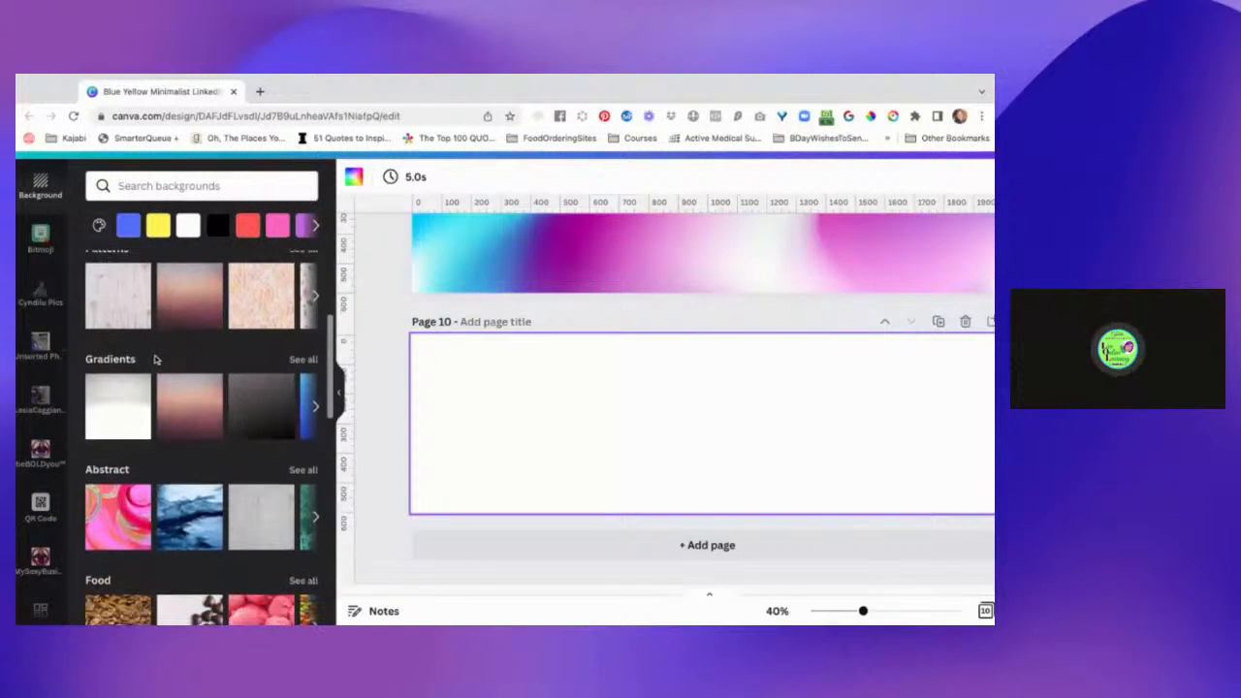
{"action": "left_click", "coordinate": [125, 364]}
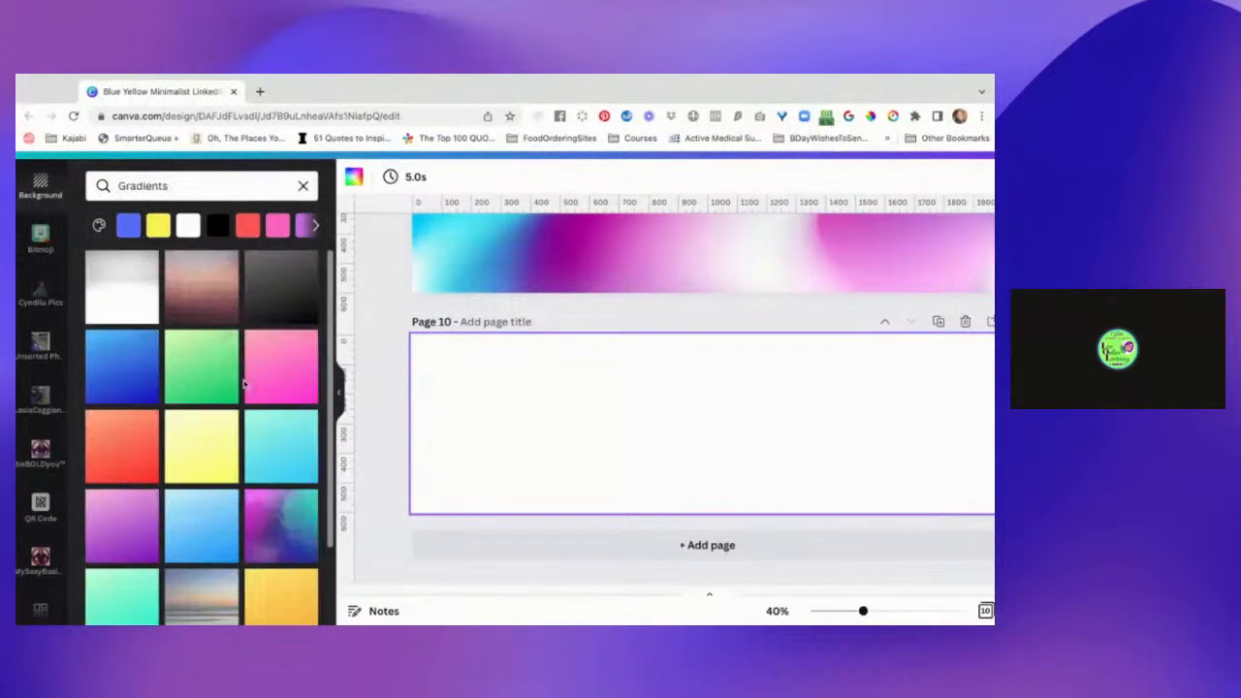
Look through the gradient backgrounds and fill page 10 with the solid blue background color.
{"action": "scroll", "coordinate": [295, 453], "scroll_direction": "down", "scroll_amount": 3}
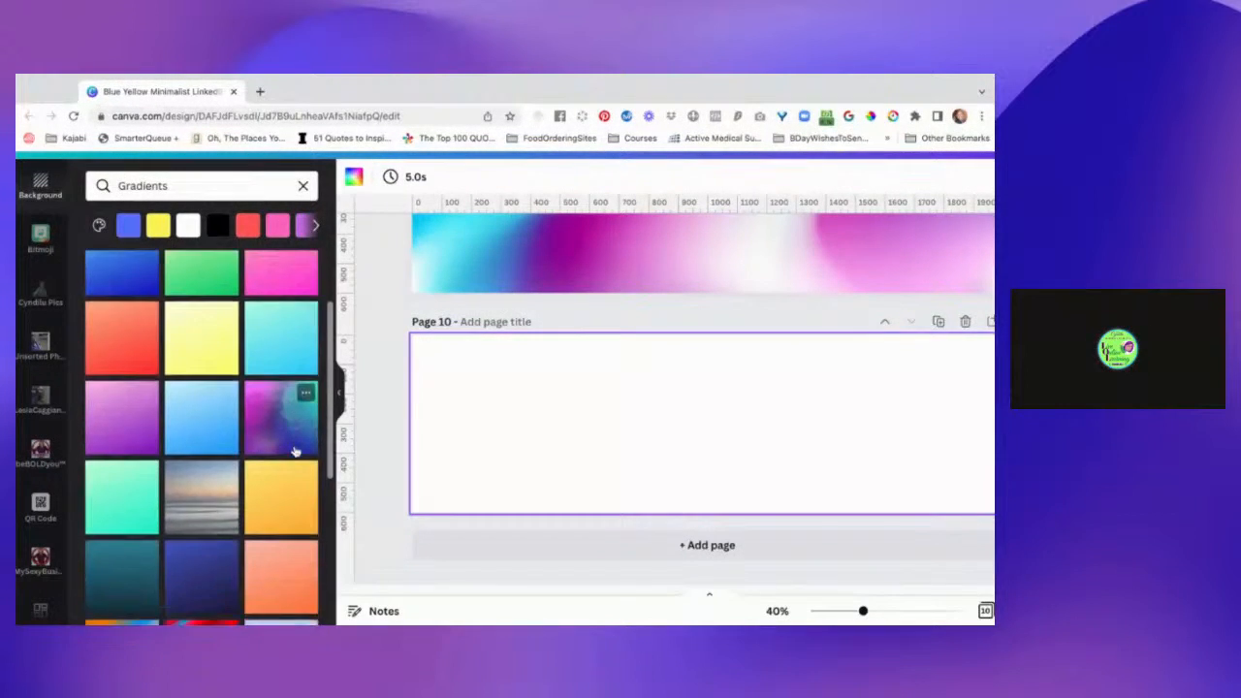
{"action": "scroll", "coordinate": [296, 378], "scroll_direction": "down", "scroll_amount": 3}
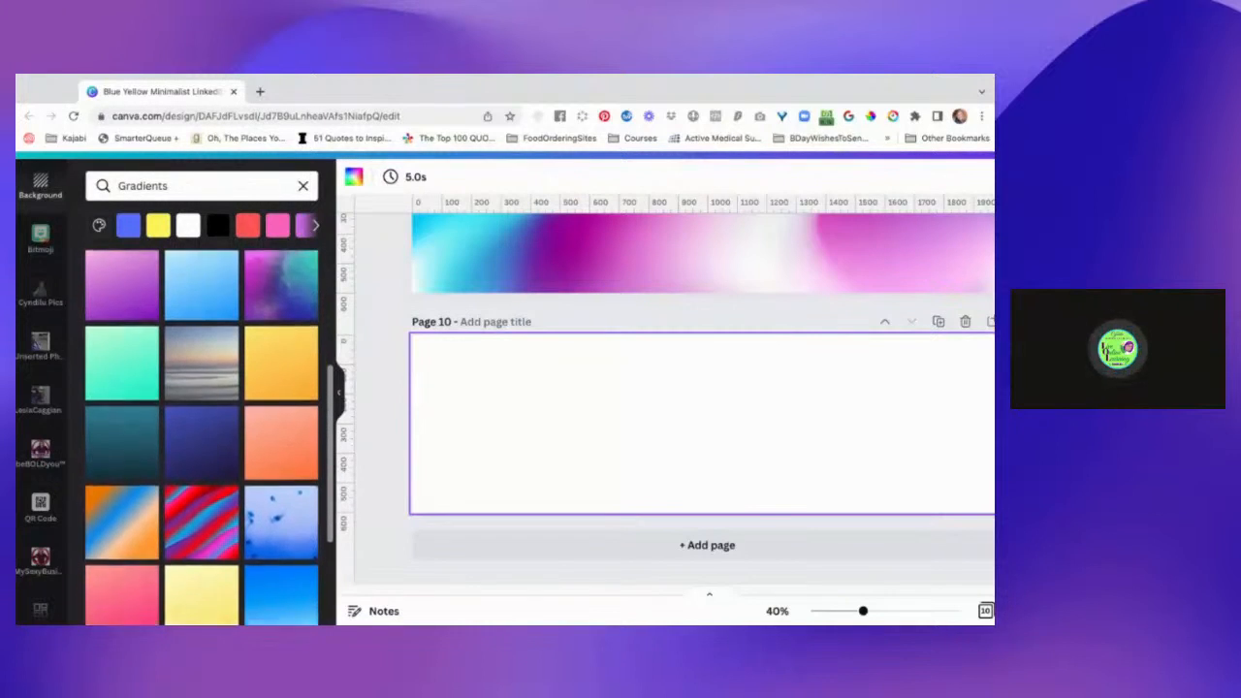
{"action": "scroll", "coordinate": [282, 436], "scroll_direction": "down", "scroll_amount": 1}
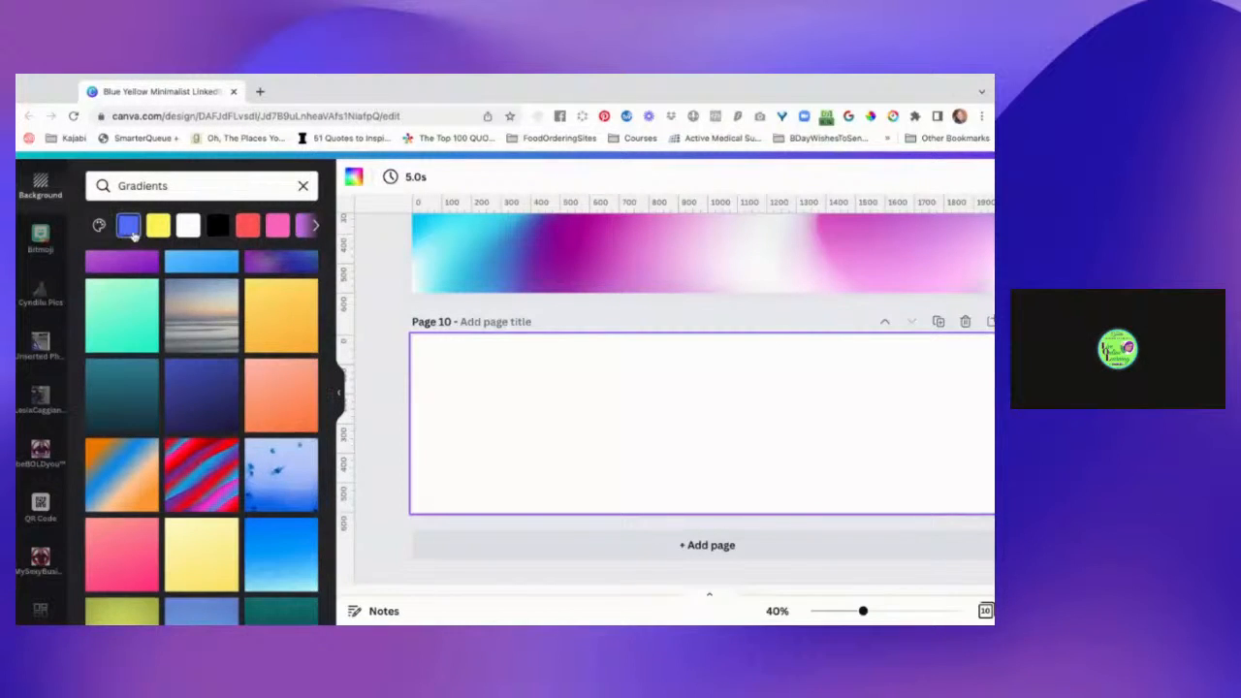
{"action": "left_click", "coordinate": [129, 227]}
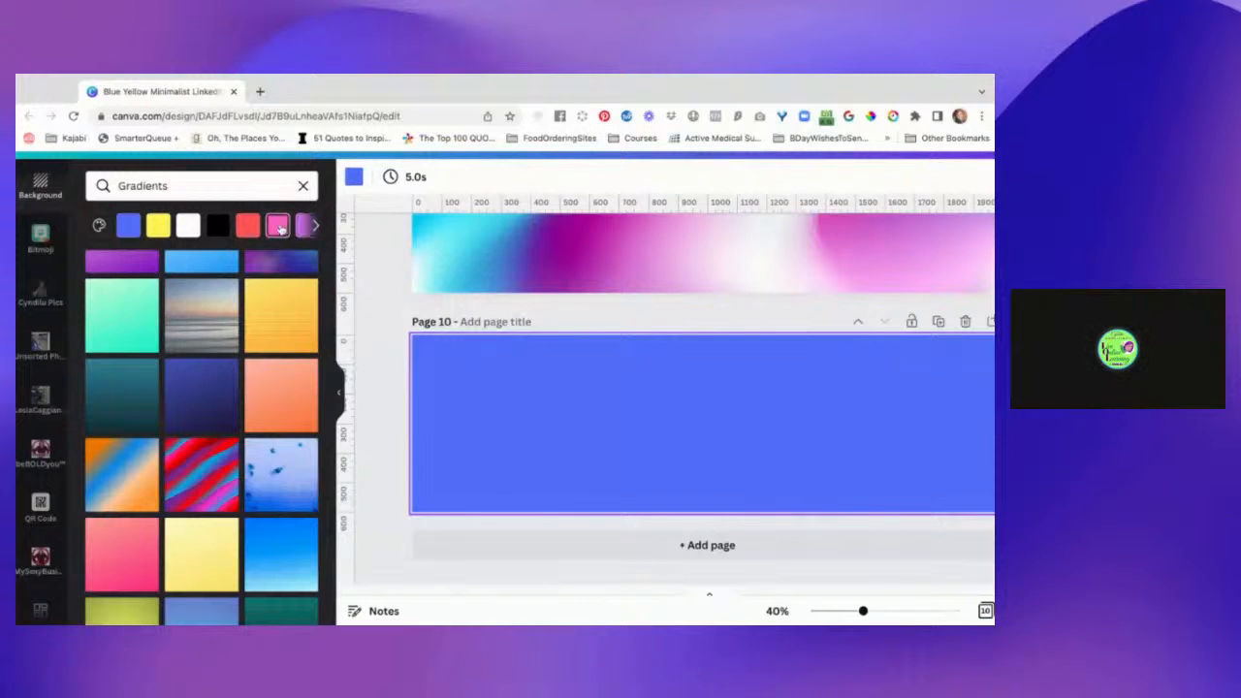
Fill page 10 with the solid pink background color and view the palette of document and brand colors.
{"action": "left_click", "coordinate": [279, 227]}
{"action": "left_click", "coordinate": [311, 227]}
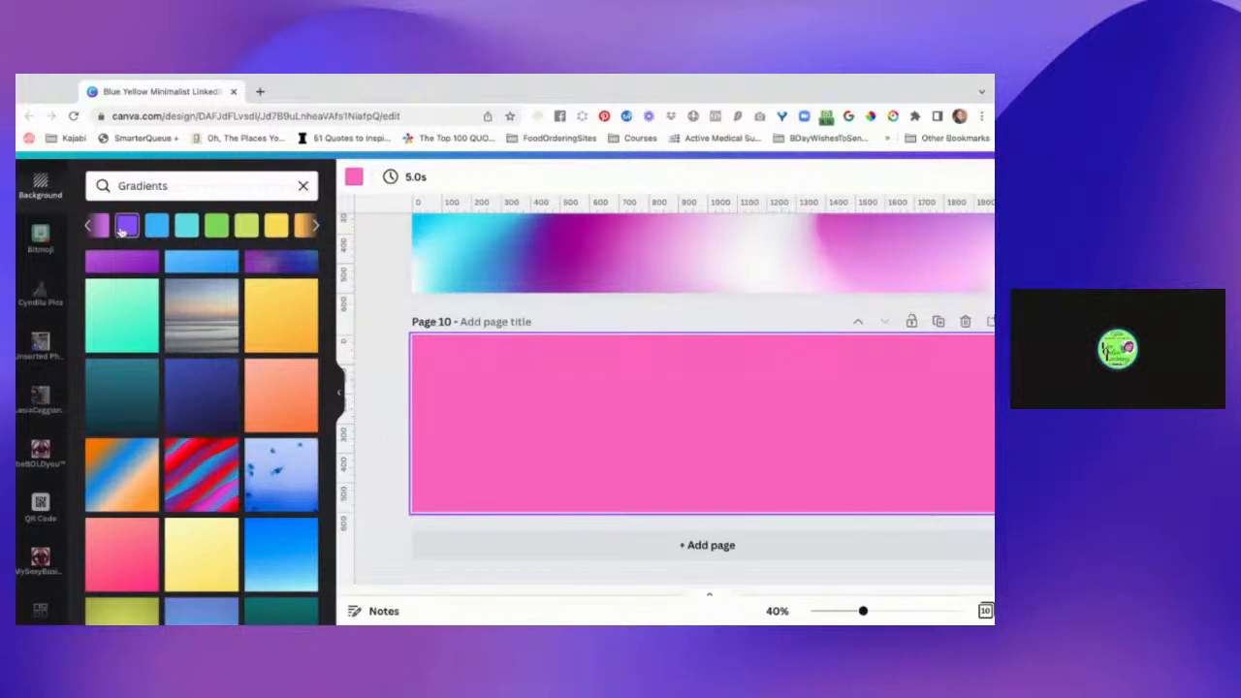
{"action": "left_click", "coordinate": [101, 227]}
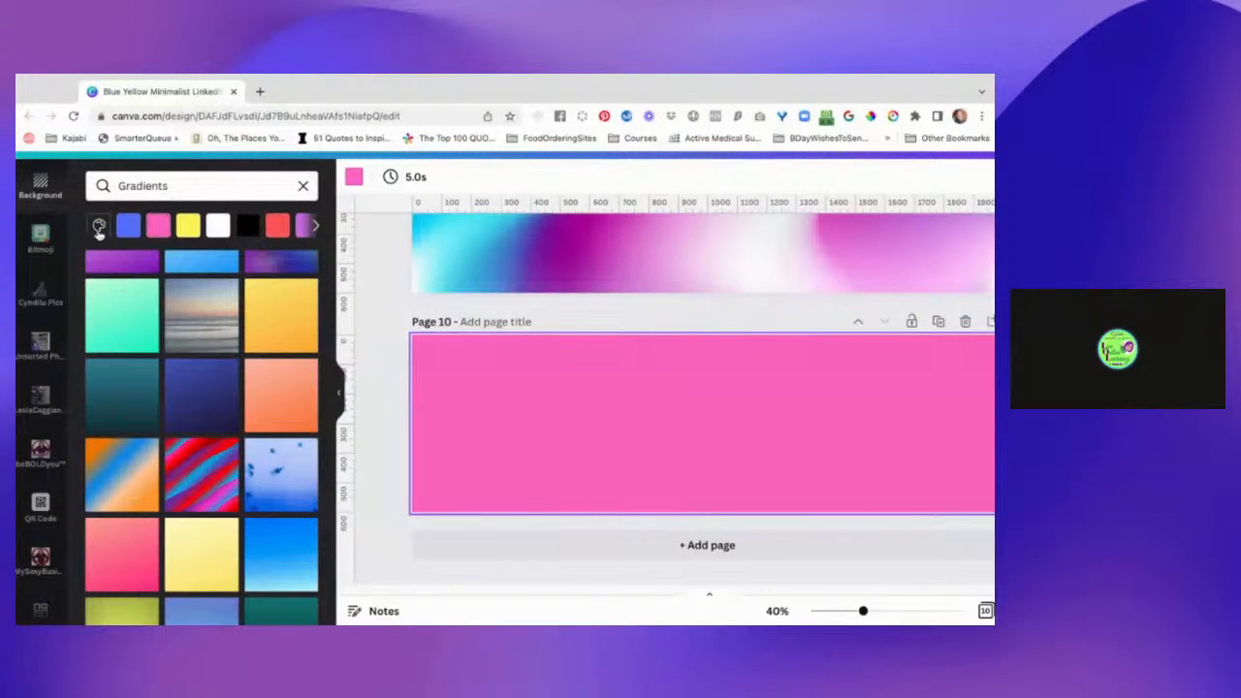
{"action": "left_click", "coordinate": [99, 228]}
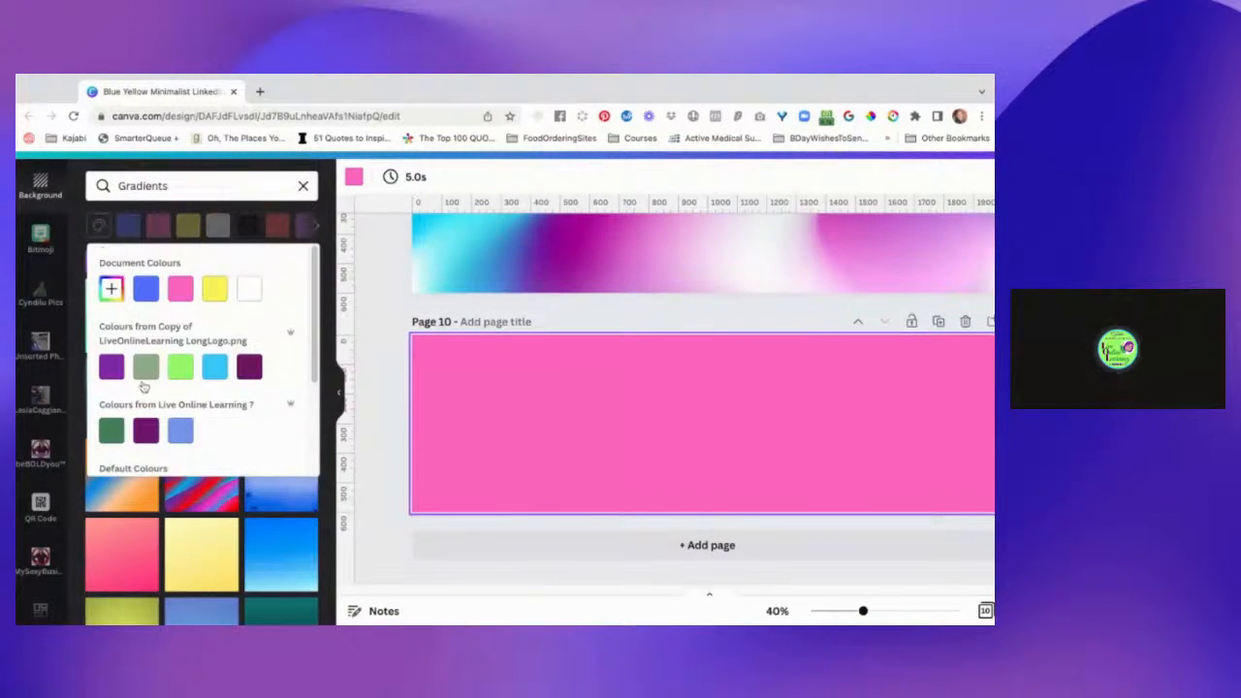
{"action": "left_click", "coordinate": [517, 431]}
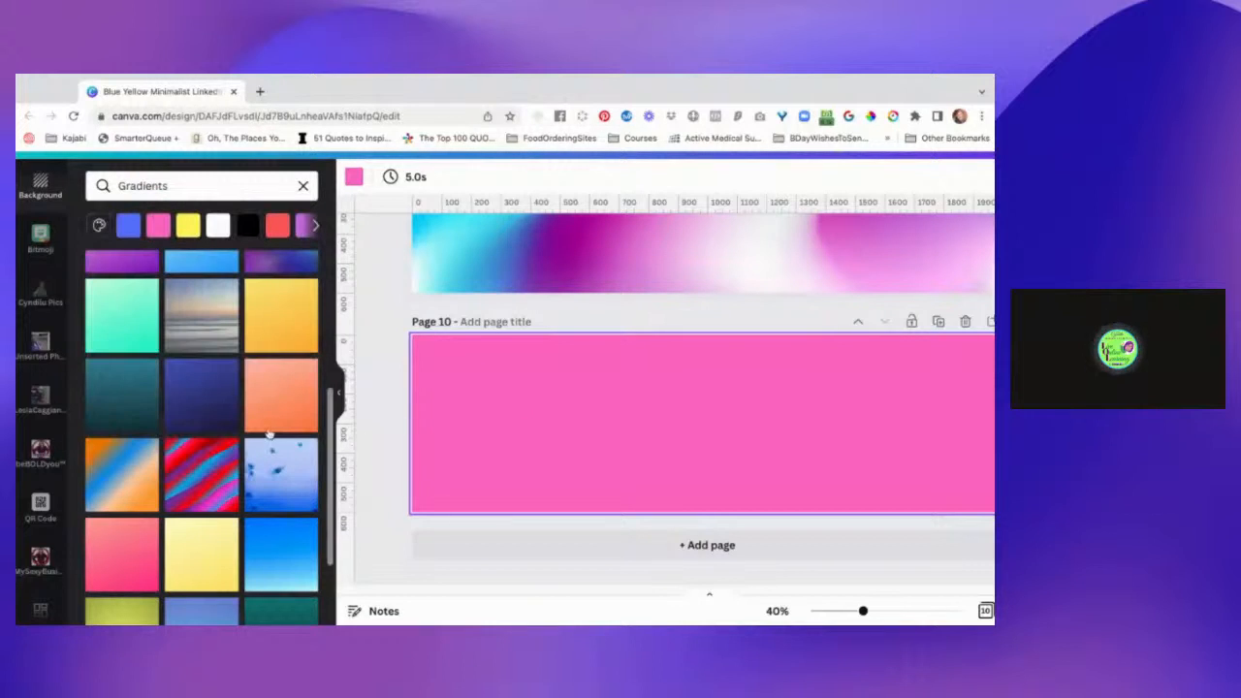
Apply the coral-to-pink gradient from the Gradients backgrounds to page 10.
{"action": "scroll", "coordinate": [238, 493], "scroll_direction": "down", "scroll_amount": 1}
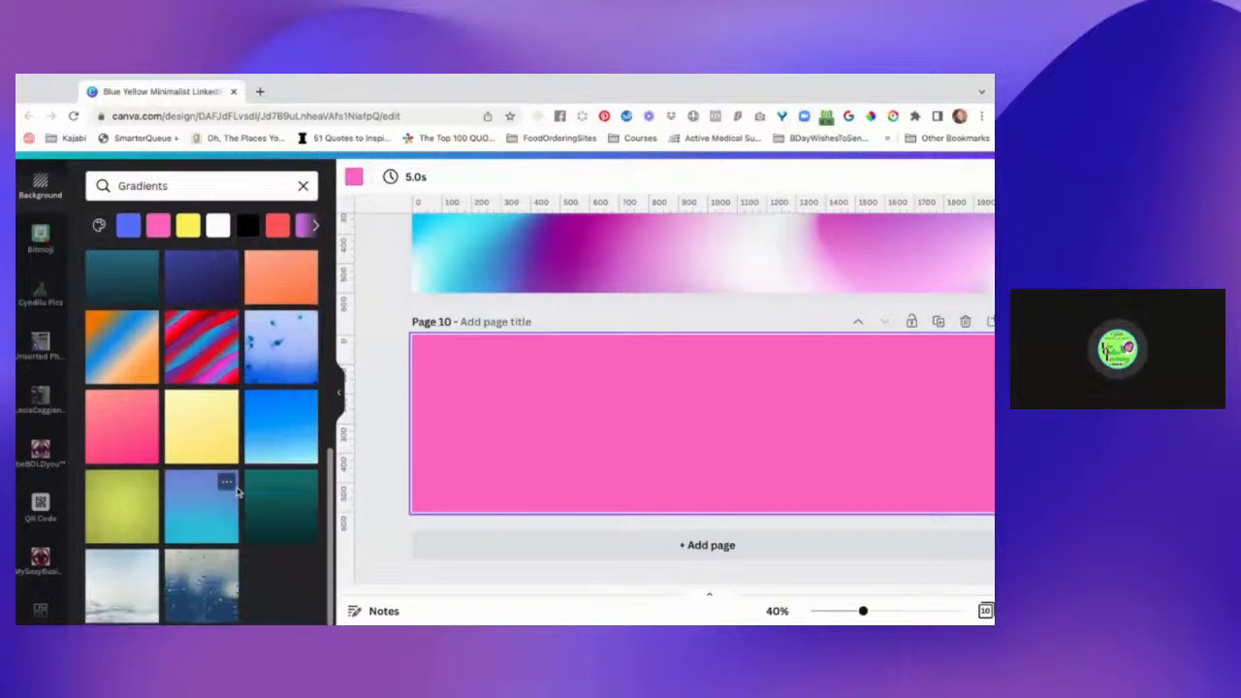
{"action": "left_click", "coordinate": [138, 429]}
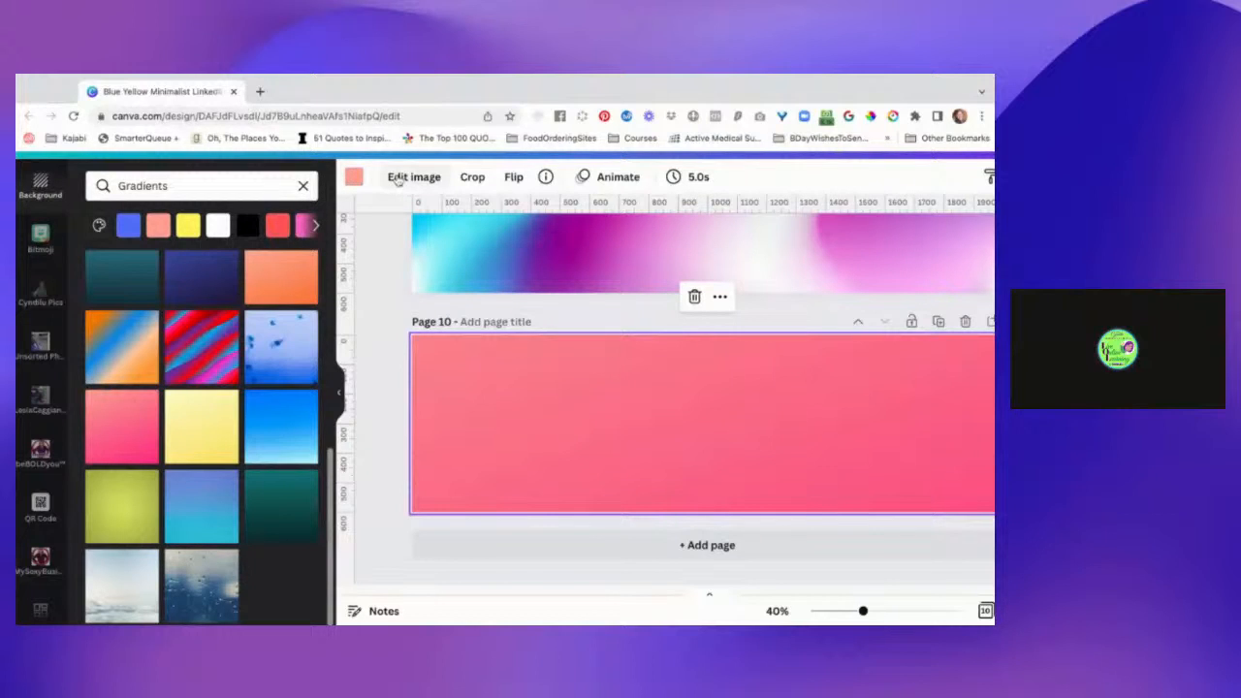
Examine the document, brand, photo and default colors offered for the page 10 background and compare the photo colors of page 9.
{"action": "left_click", "coordinate": [354, 177]}
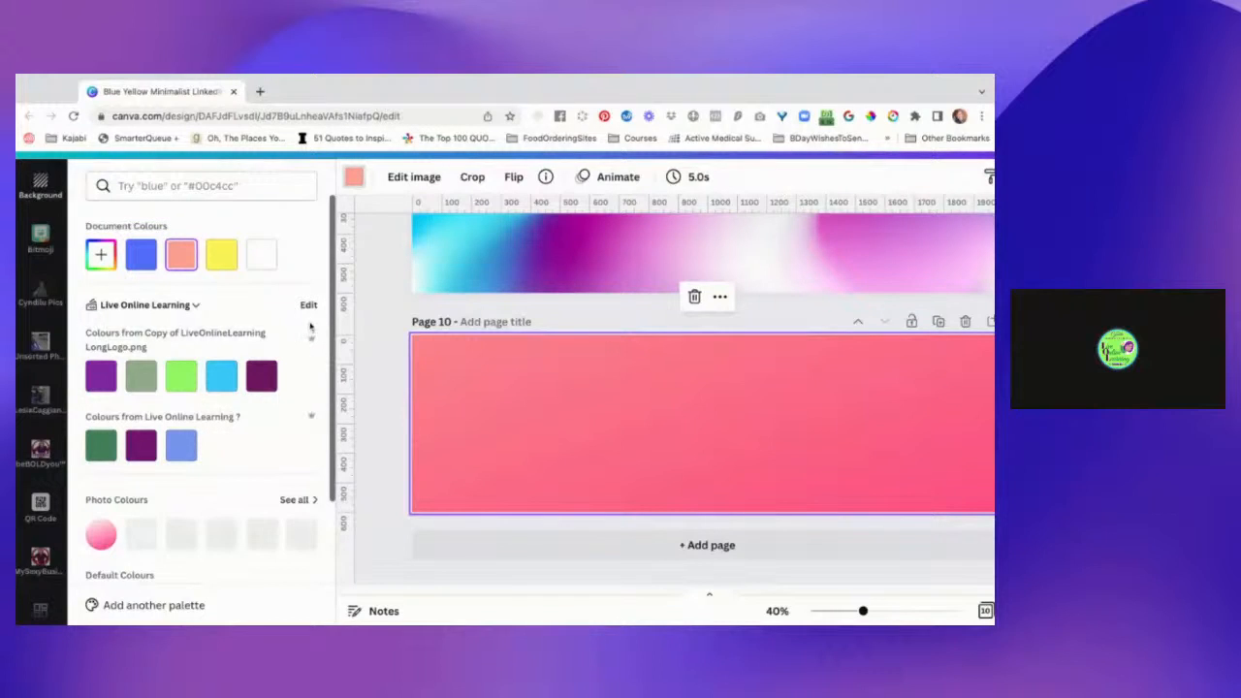
{"action": "left_click", "coordinate": [354, 178]}
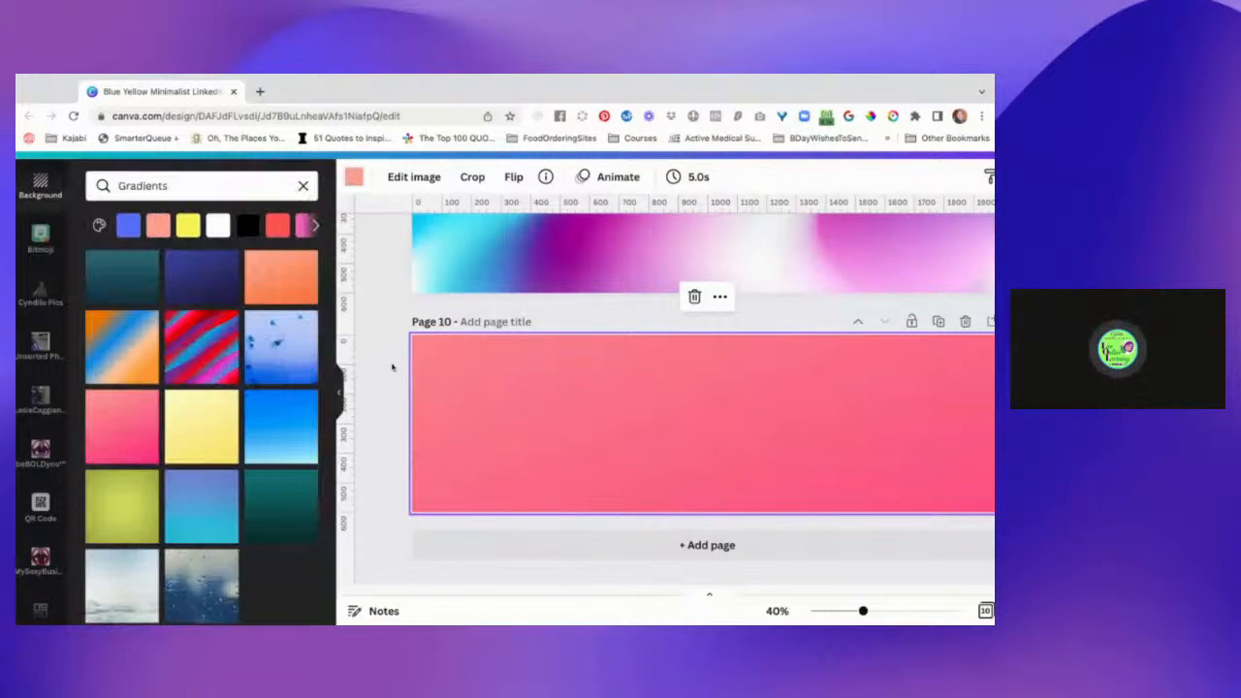
{"action": "left_click", "coordinate": [353, 177]}
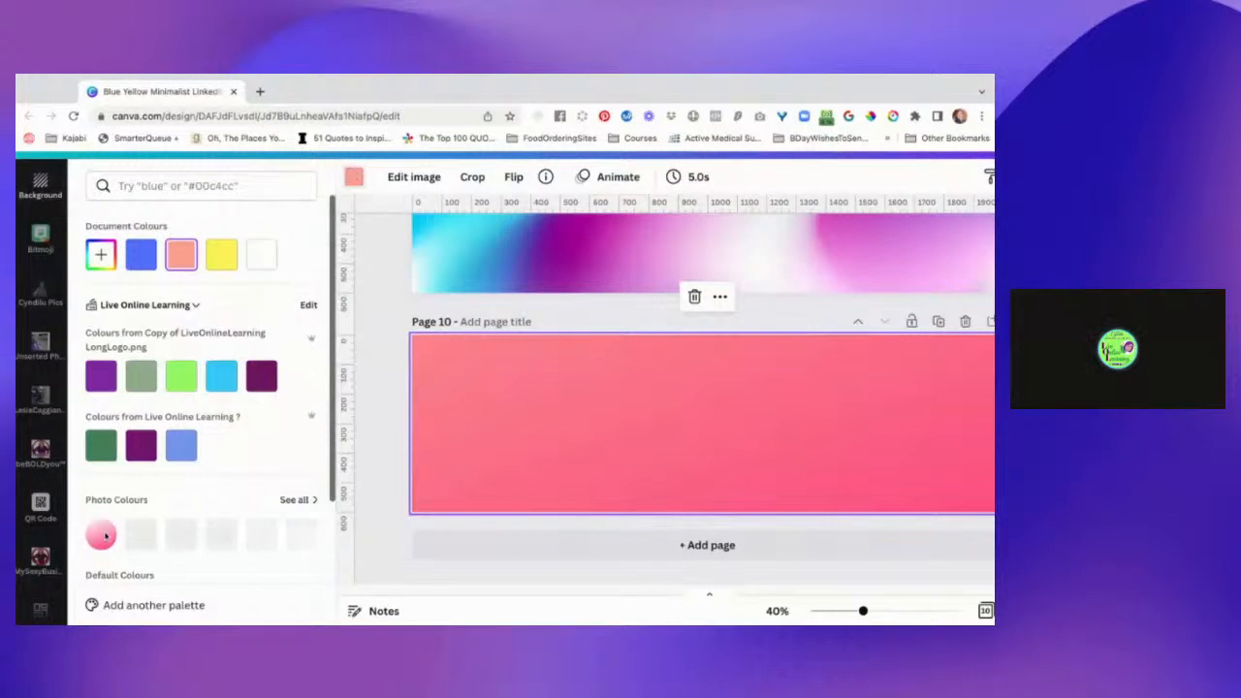
{"action": "scroll", "coordinate": [104, 536], "scroll_direction": "down", "scroll_amount": 3}
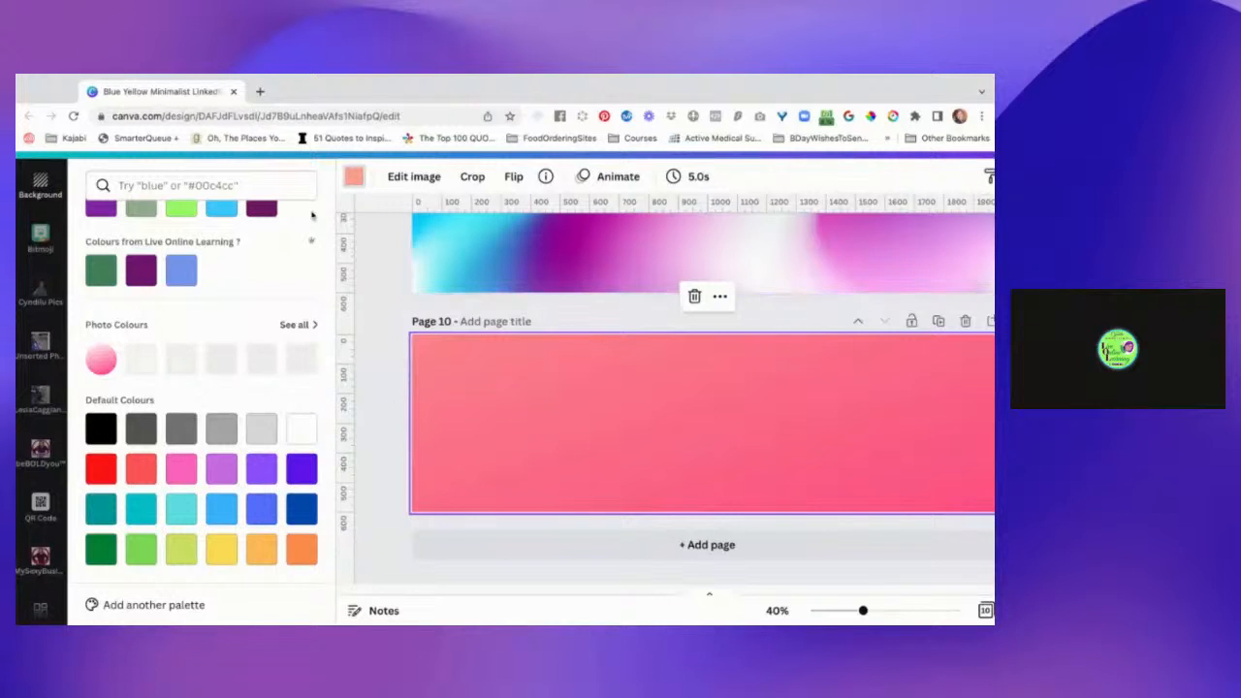
{"action": "scroll", "coordinate": [361, 321], "scroll_direction": "up", "scroll_amount": 6}
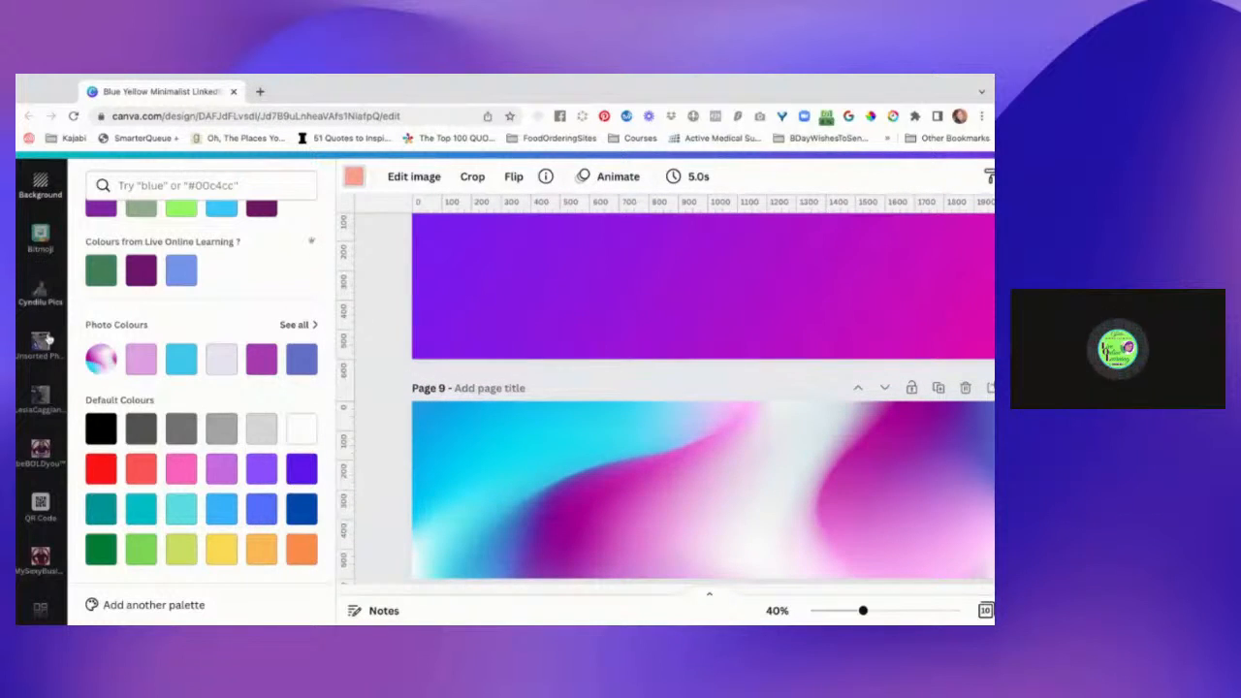
{"action": "scroll", "coordinate": [48, 213], "scroll_direction": "up", "scroll_amount": 5}
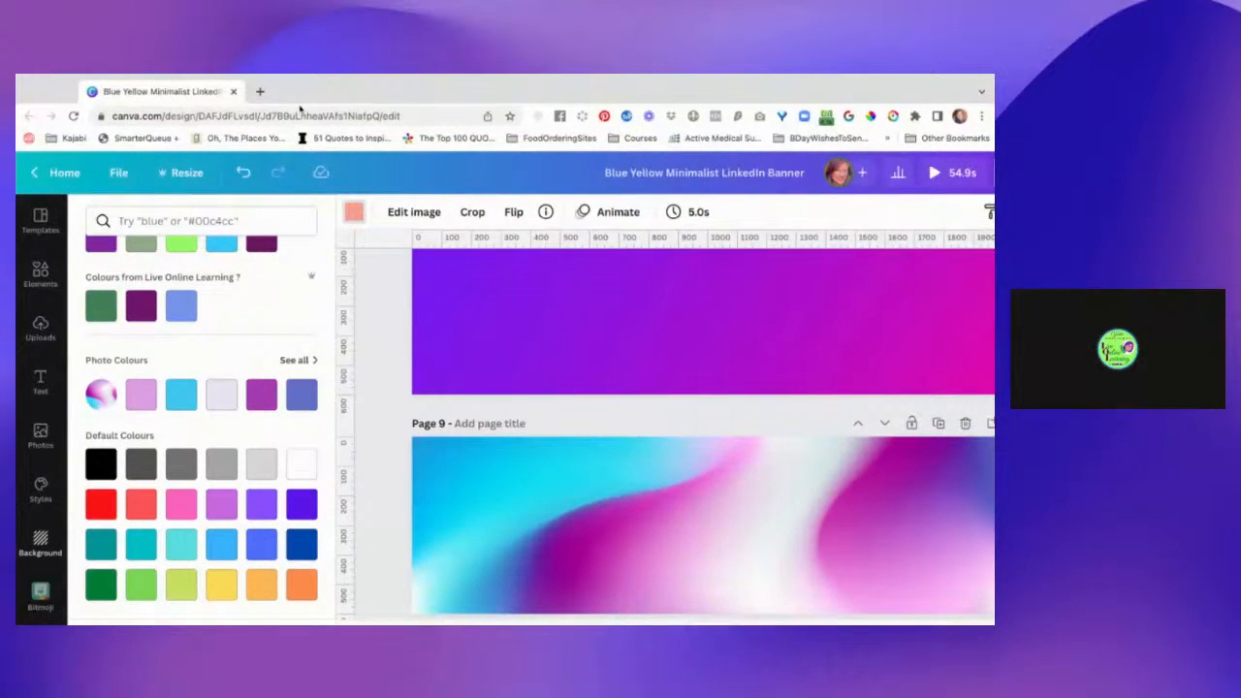
Open the Canva home page in a new browser tab.
{"action": "left_click", "coordinate": [262, 92]}
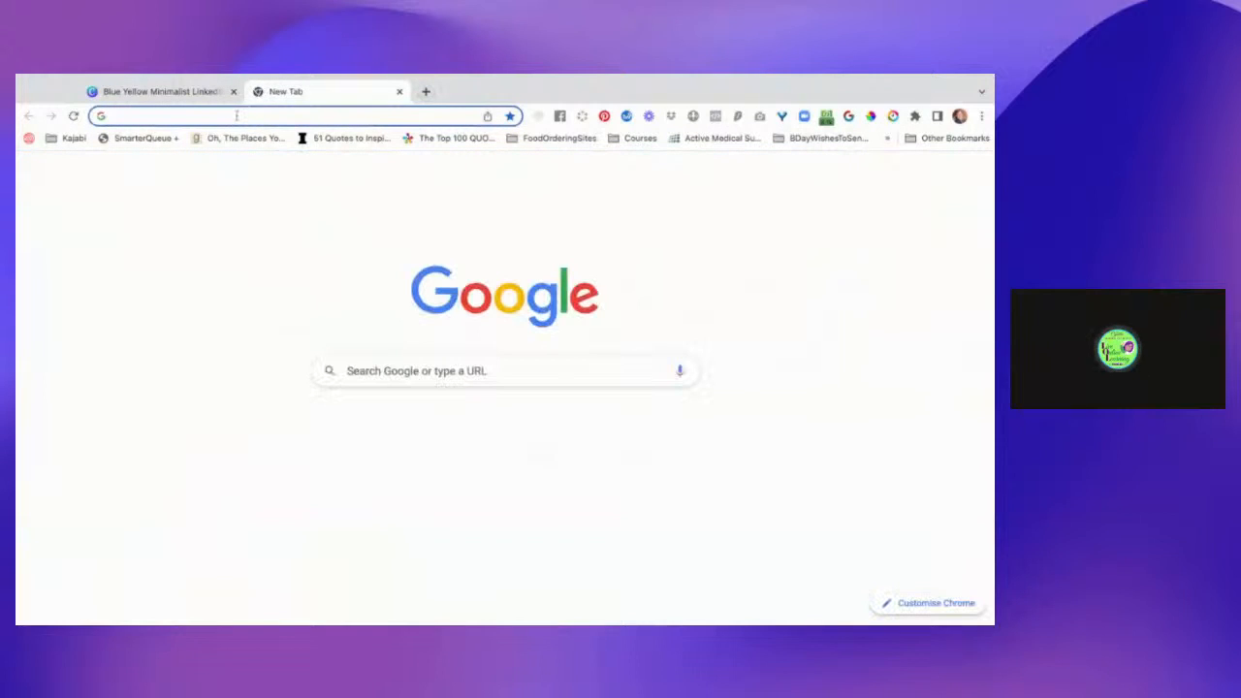
{"action": "type", "text": "can"}
{"action": "key", "text": "Return"}
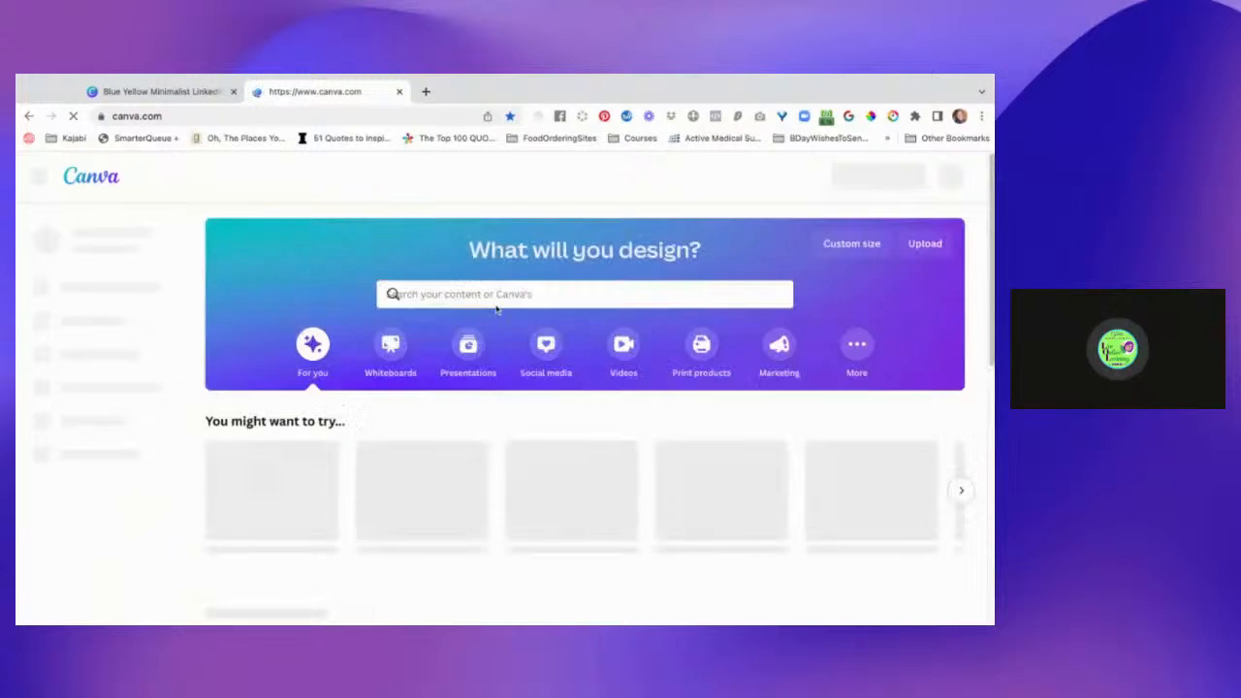
Search the Canva templates for "Creating Gradient".
{"action": "left_click", "coordinate": [514, 299]}
{"action": "type", "text": "Cavn"}
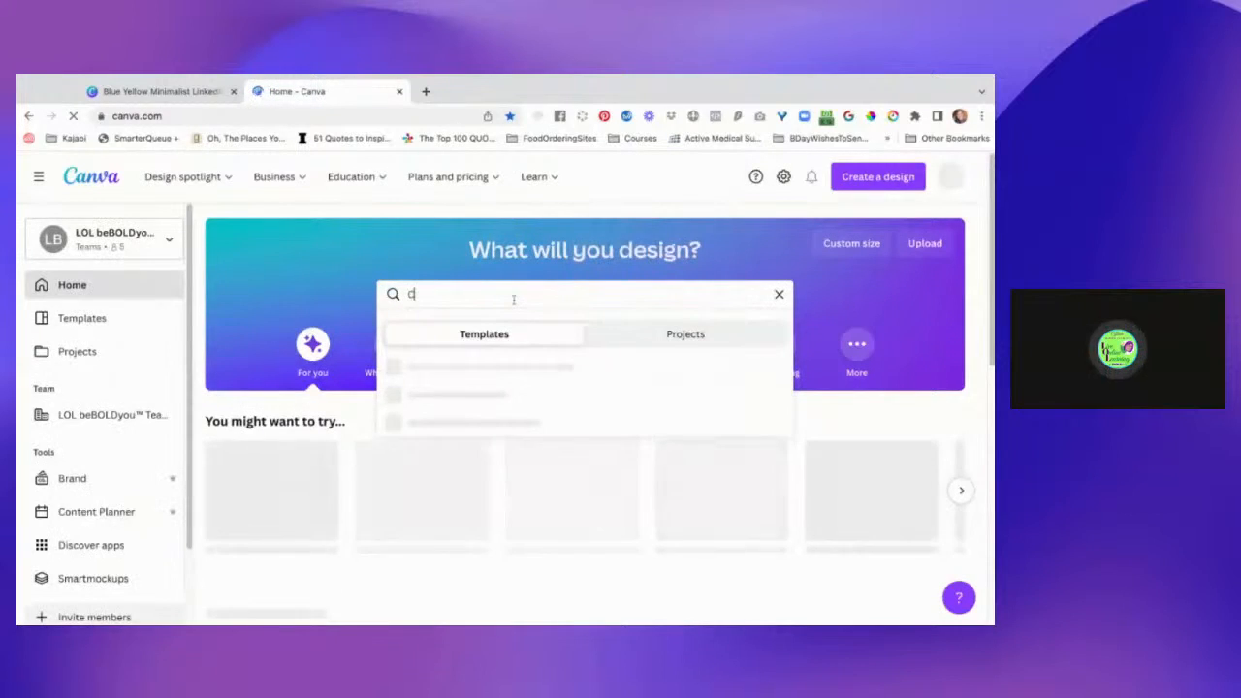
{"action": "key", "text": "BackSpace"}
{"action": "key", "text": "BackSpace"}
{"action": "key", "text": "BackSpace"}
{"action": "key", "text": "BackSpace"}
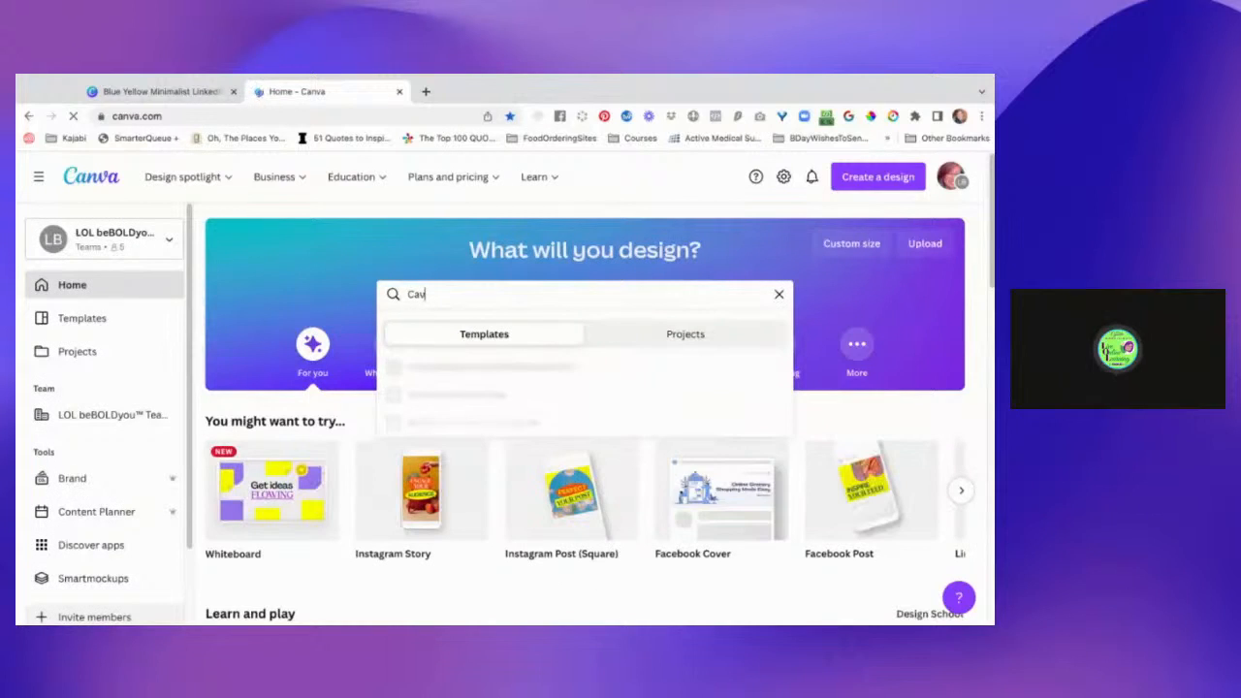
{"action": "type", "text": "Crea"}
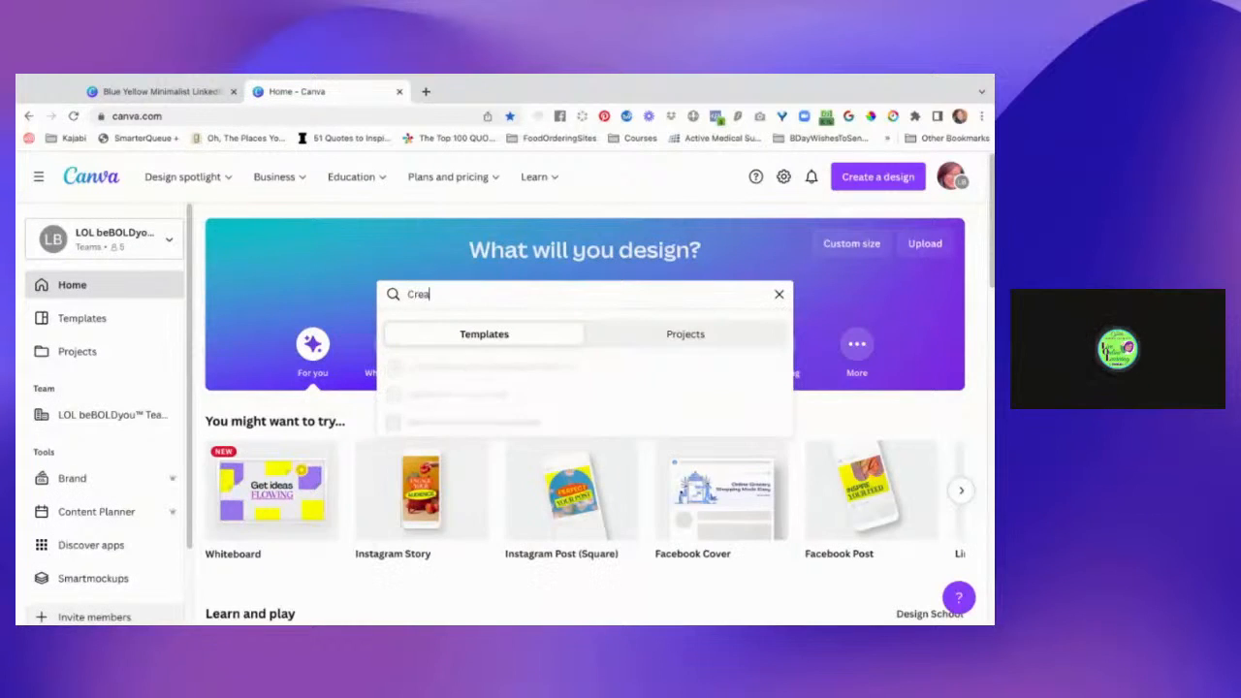
{"action": "type", "text": "ting Gradient"}
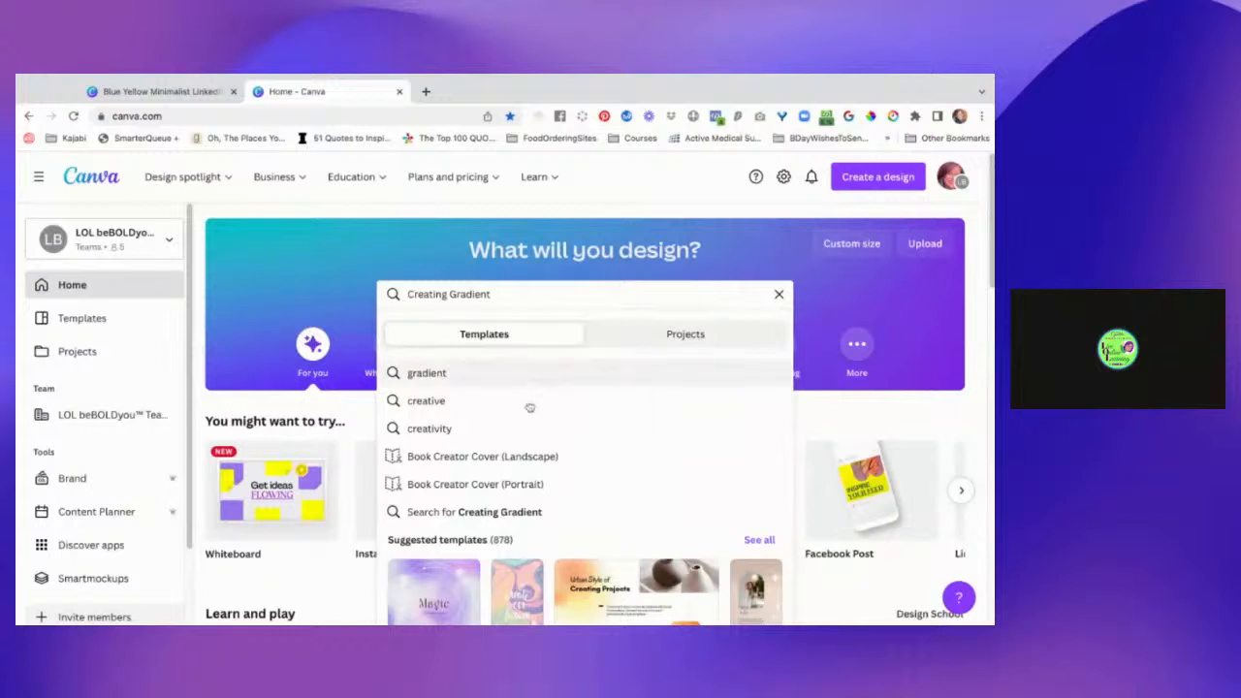
{"action": "left_click", "coordinate": [519, 514]}
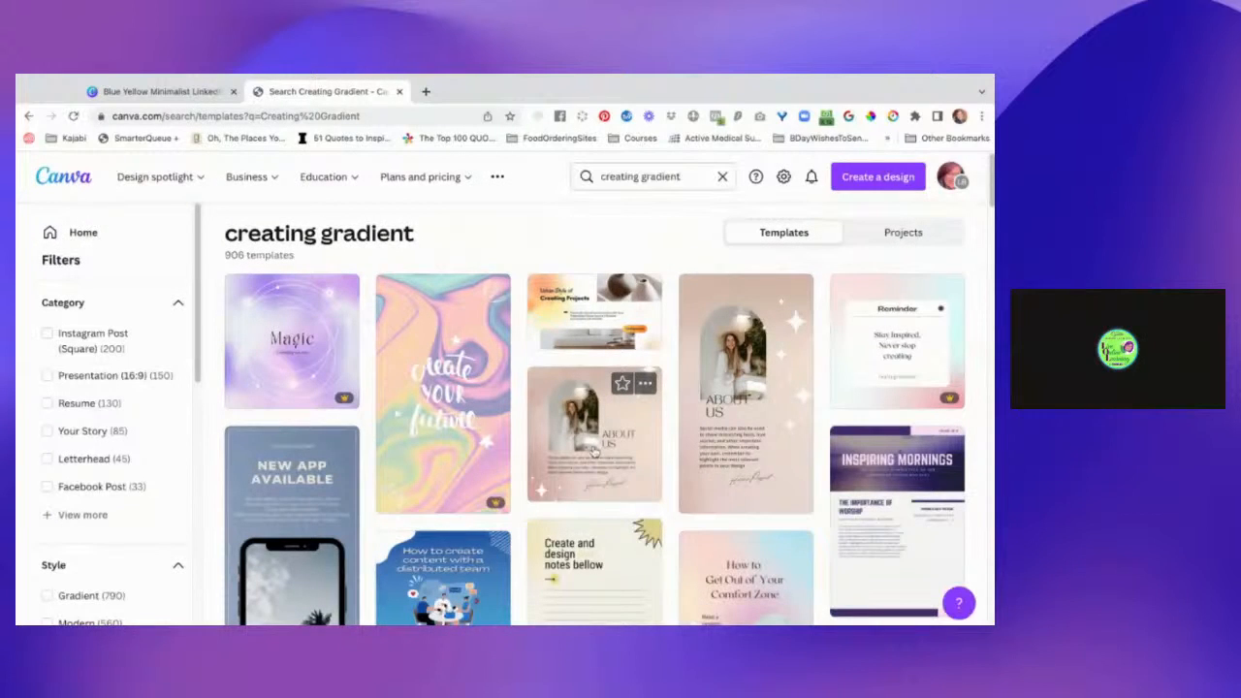
Look through the template results for creating gradient and the site's Education and pricing options for learning resources.
{"action": "scroll", "coordinate": [593, 448], "scroll_direction": "down", "scroll_amount": 3}
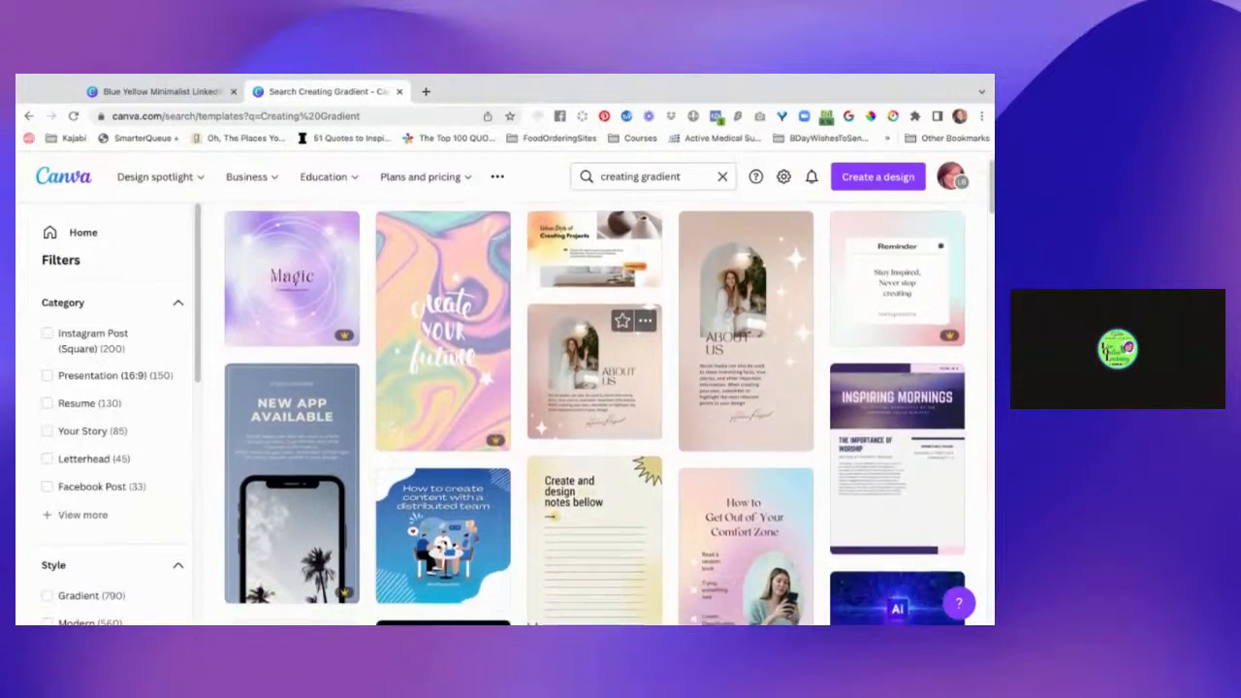
{"action": "scroll", "coordinate": [594, 415], "scroll_direction": "down", "scroll_amount": 5}
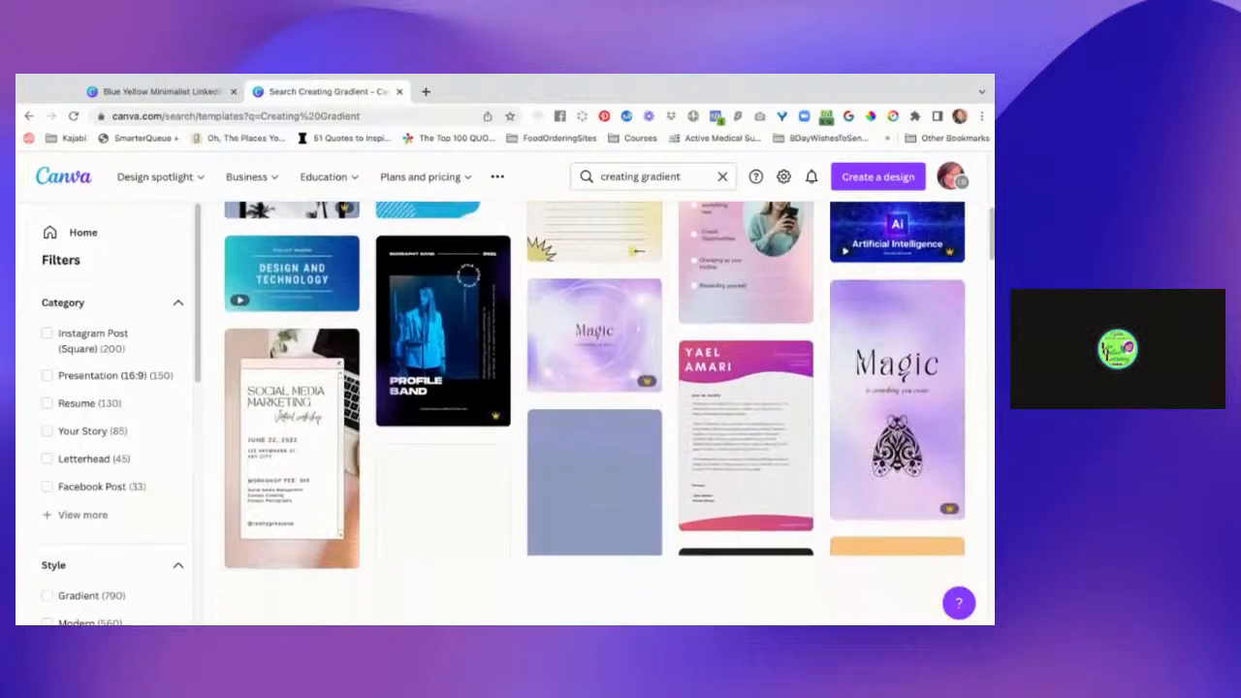
{"action": "scroll", "coordinate": [593, 415], "scroll_direction": "down", "scroll_amount": 2}
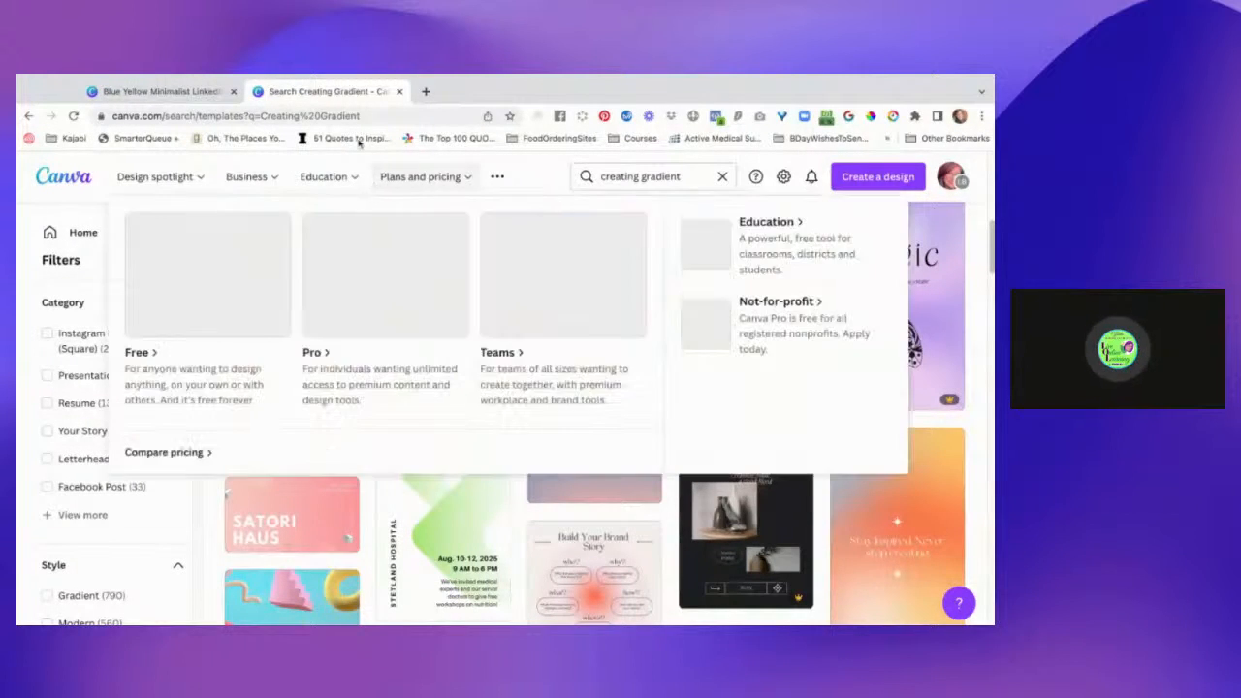
{"action": "mouse_move", "coordinate": [366, 173]}
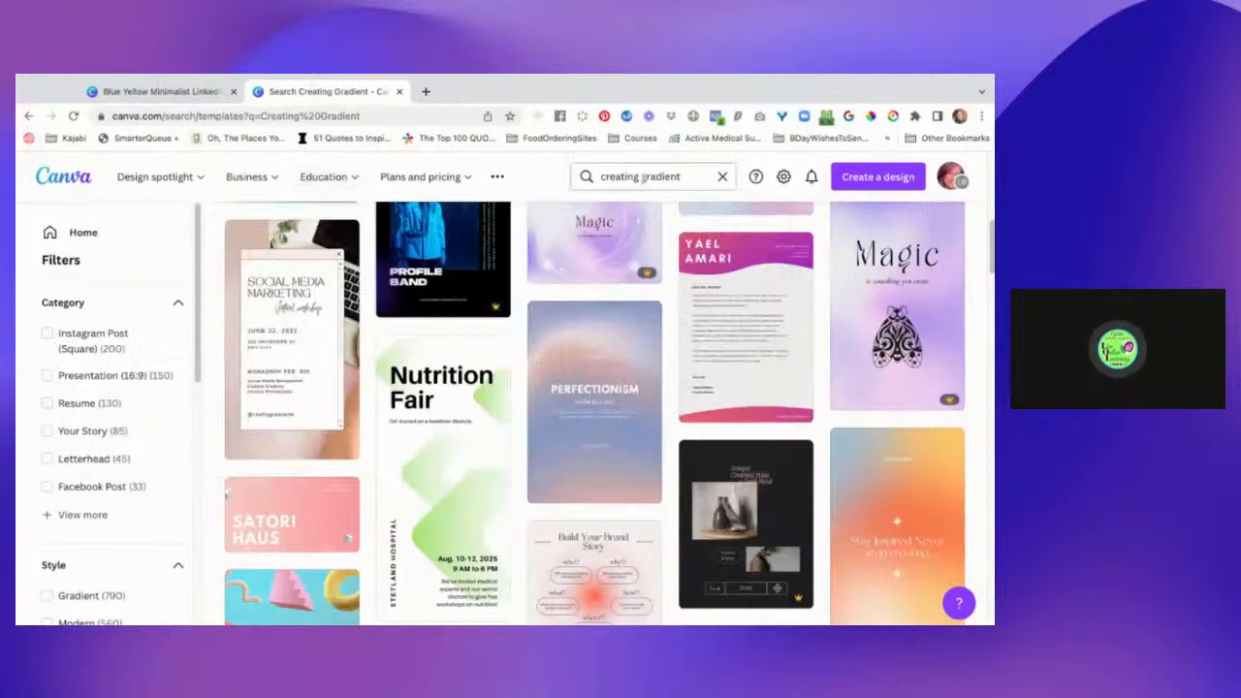
{"action": "left_click", "coordinate": [351, 178]}
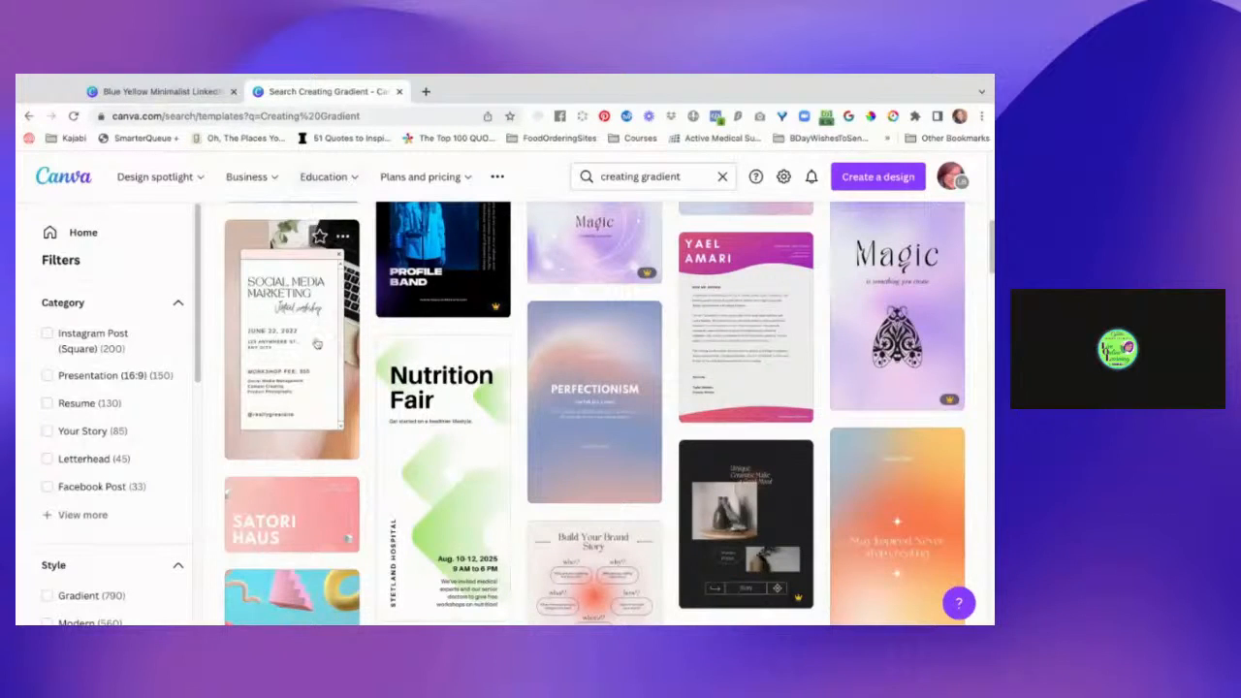
{"action": "scroll", "coordinate": [317, 344], "scroll_direction": "up", "scroll_amount": 1}
{"action": "scroll", "coordinate": [317, 343], "scroll_direction": "up", "scroll_amount": 5}
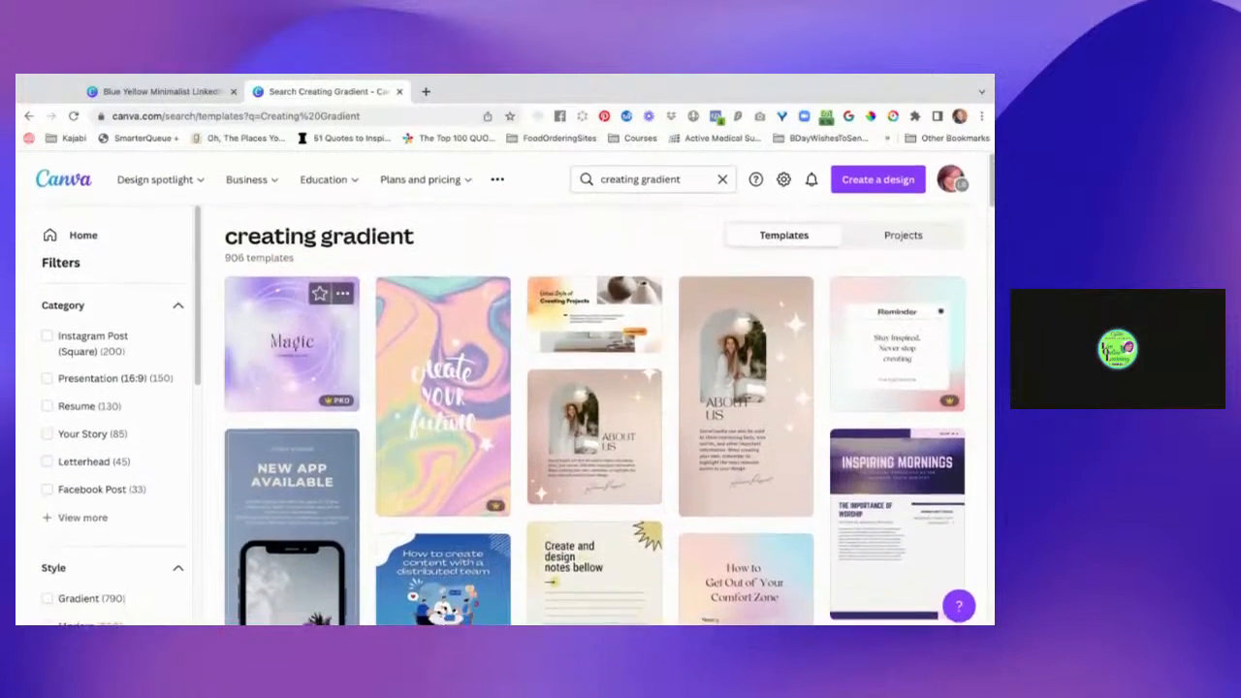
{"action": "left_click", "coordinate": [328, 178]}
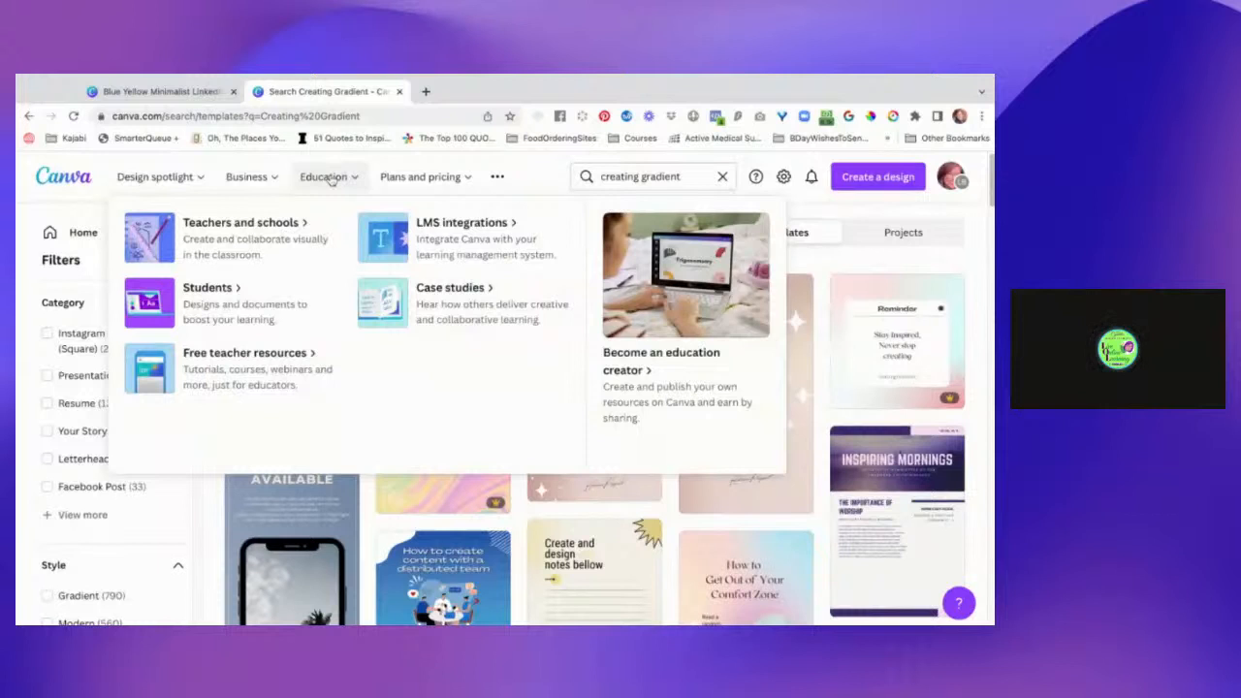
{"action": "mouse_move", "coordinate": [167, 182]}
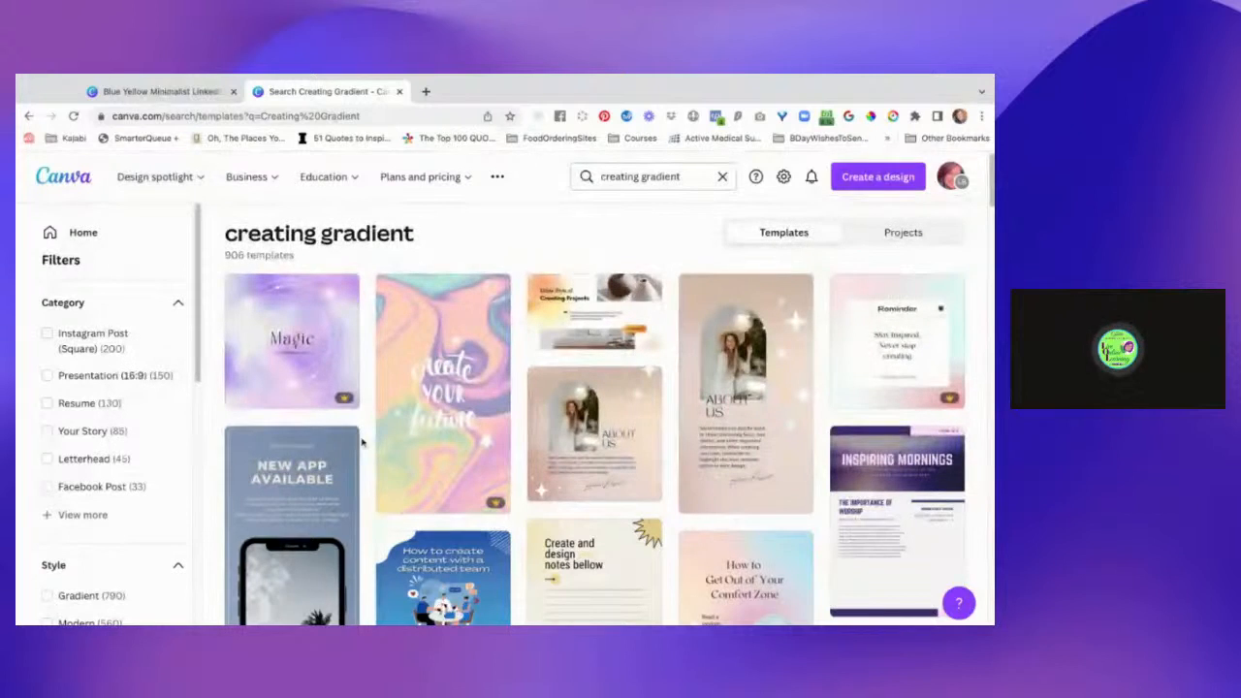
Browse further through the creating gradient templates and filter them by the Gradient style.
{"action": "scroll", "coordinate": [341, 540], "scroll_direction": "down", "scroll_amount": 1}
{"action": "scroll", "coordinate": [341, 539], "scroll_direction": "down", "scroll_amount": 4}
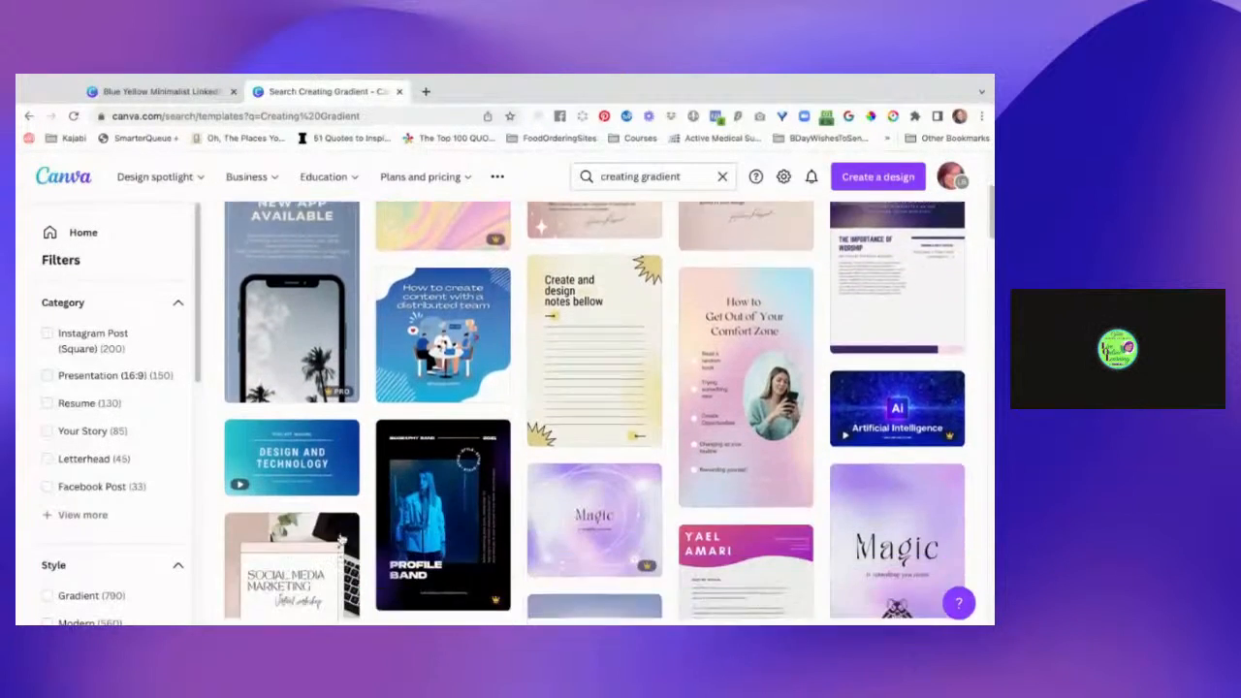
{"action": "scroll", "coordinate": [342, 539], "scroll_direction": "down", "scroll_amount": 4}
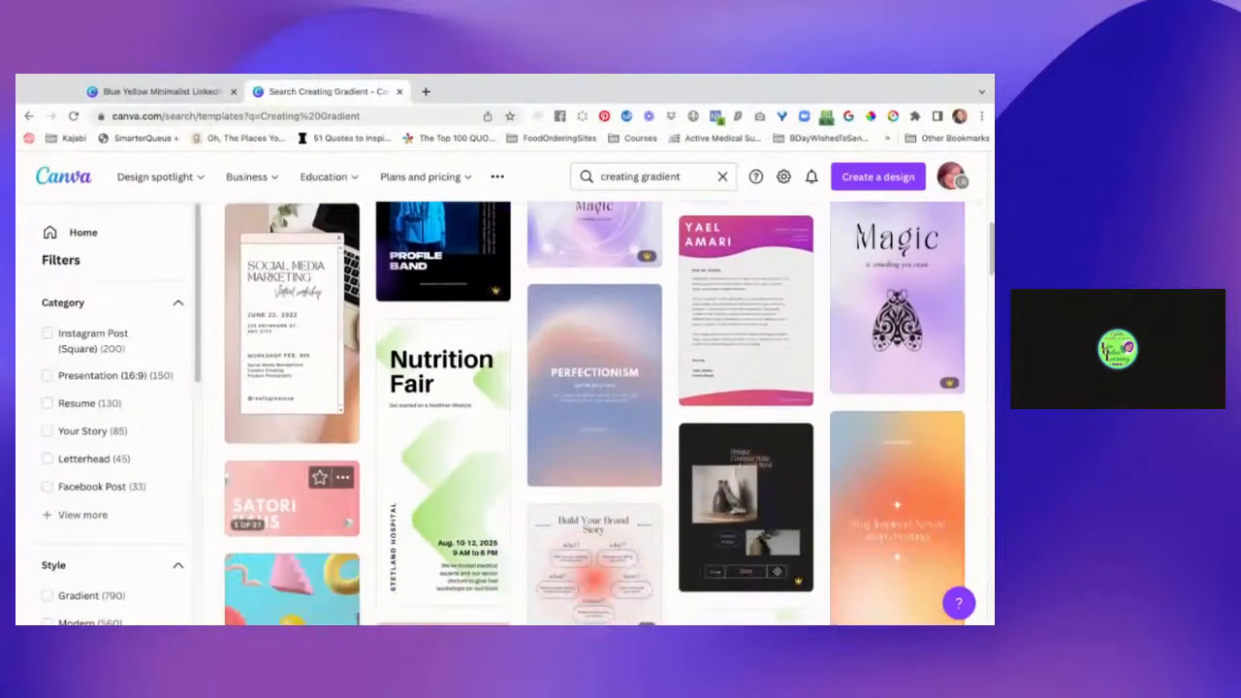
{"action": "scroll", "coordinate": [342, 539], "scroll_direction": "down", "scroll_amount": 4}
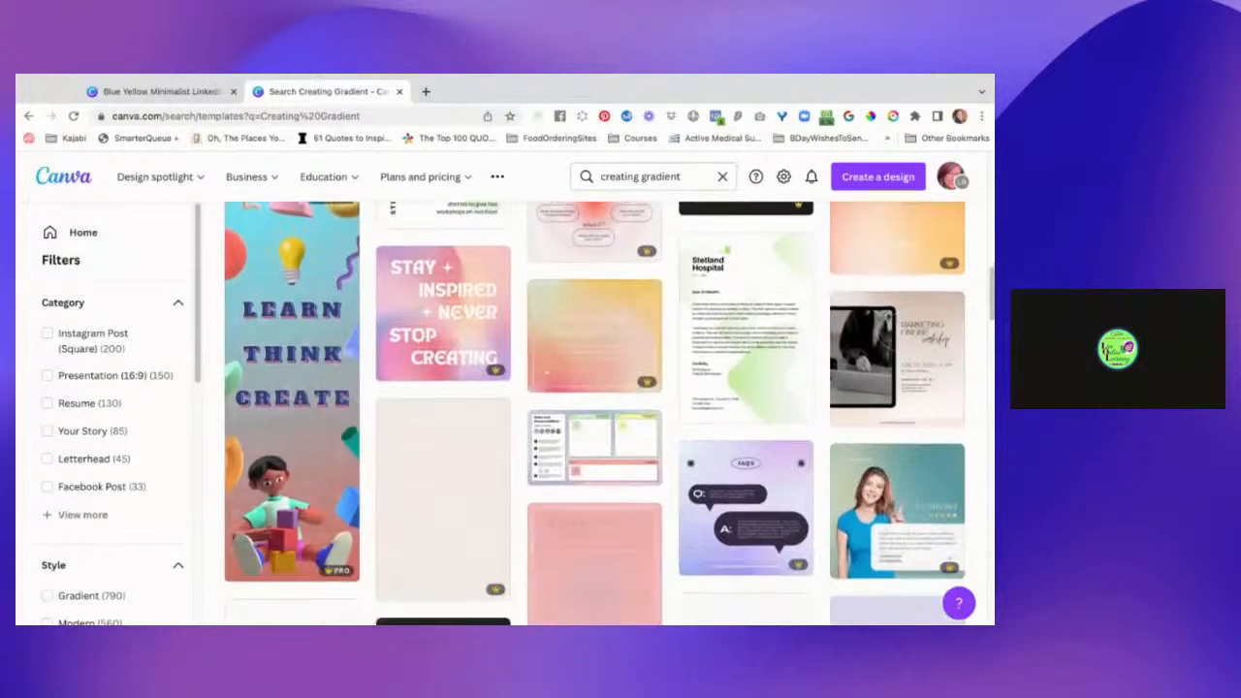
{"action": "scroll", "coordinate": [341, 539], "scroll_direction": "down", "scroll_amount": 3}
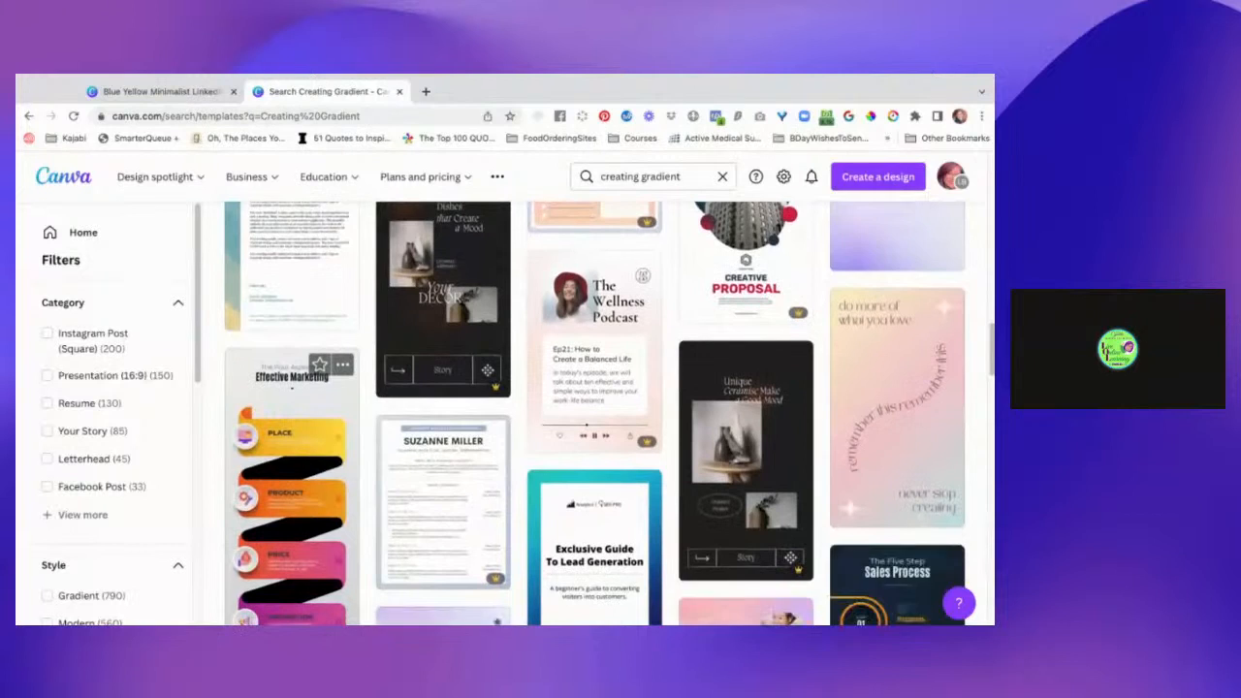
{"action": "scroll", "coordinate": [595, 413], "scroll_direction": "down", "scroll_amount": 1}
{"action": "scroll", "coordinate": [292, 535], "scroll_direction": "down", "scroll_amount": 1}
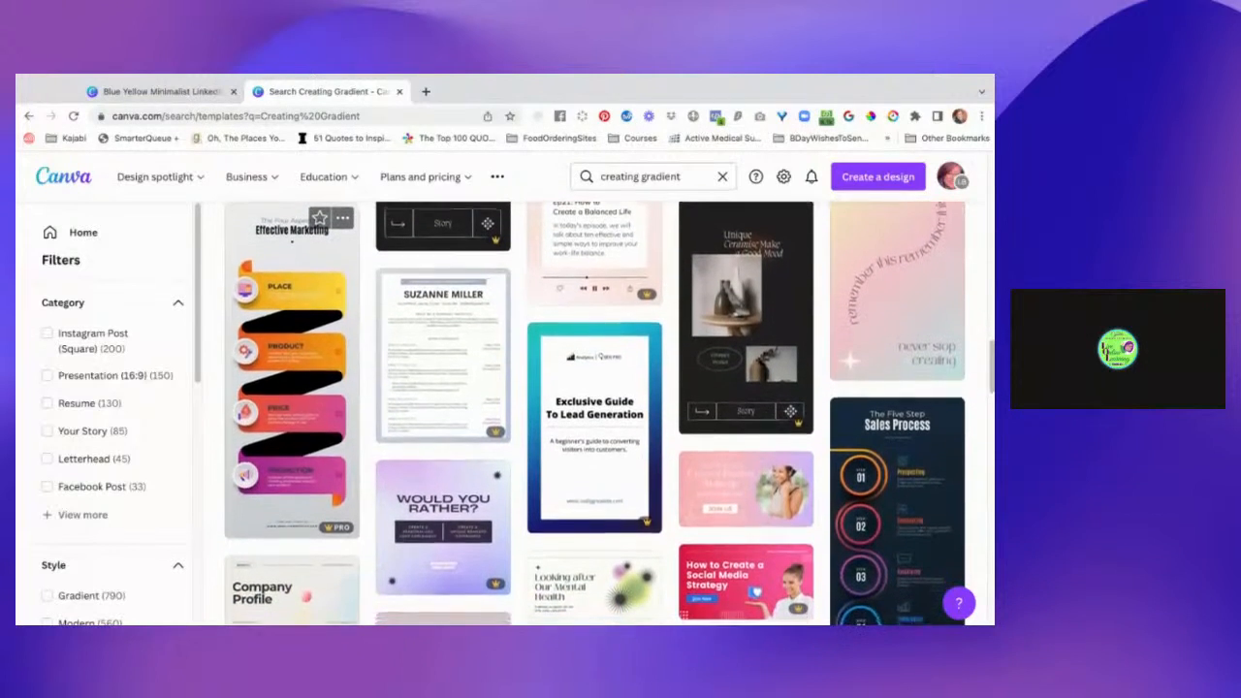
{"action": "scroll", "coordinate": [292, 535], "scroll_direction": "down", "scroll_amount": 2}
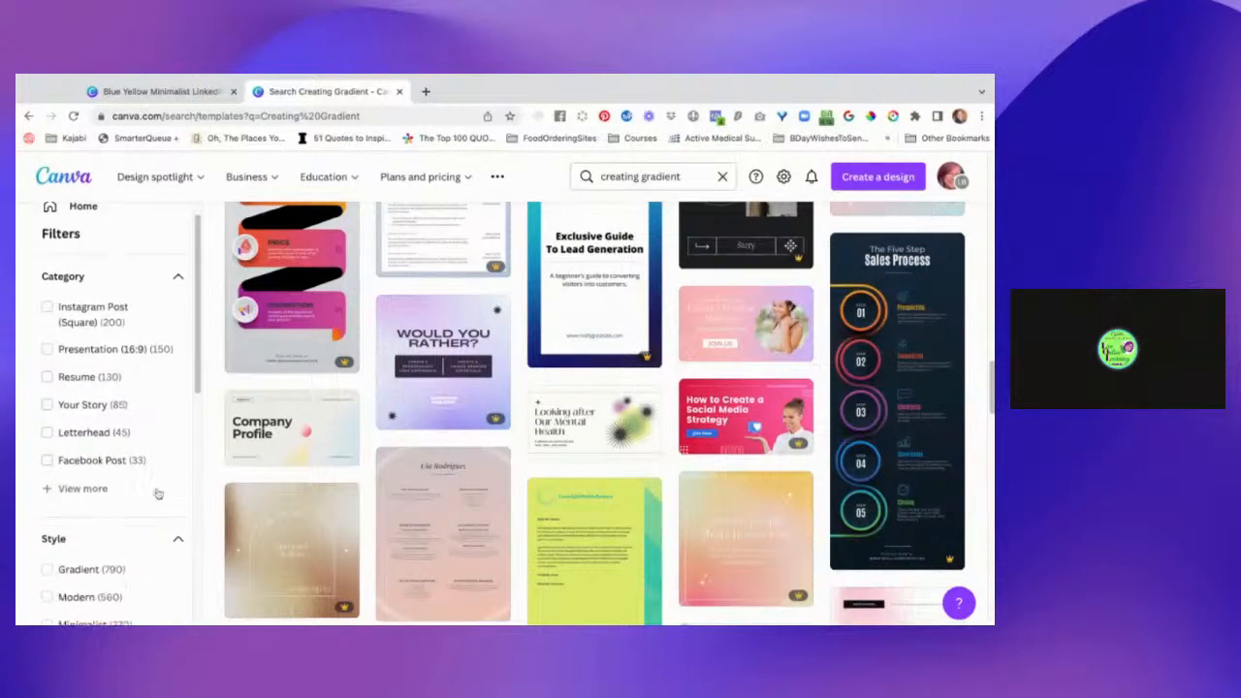
{"action": "scroll", "coordinate": [155, 492], "scroll_direction": "down", "scroll_amount": 3}
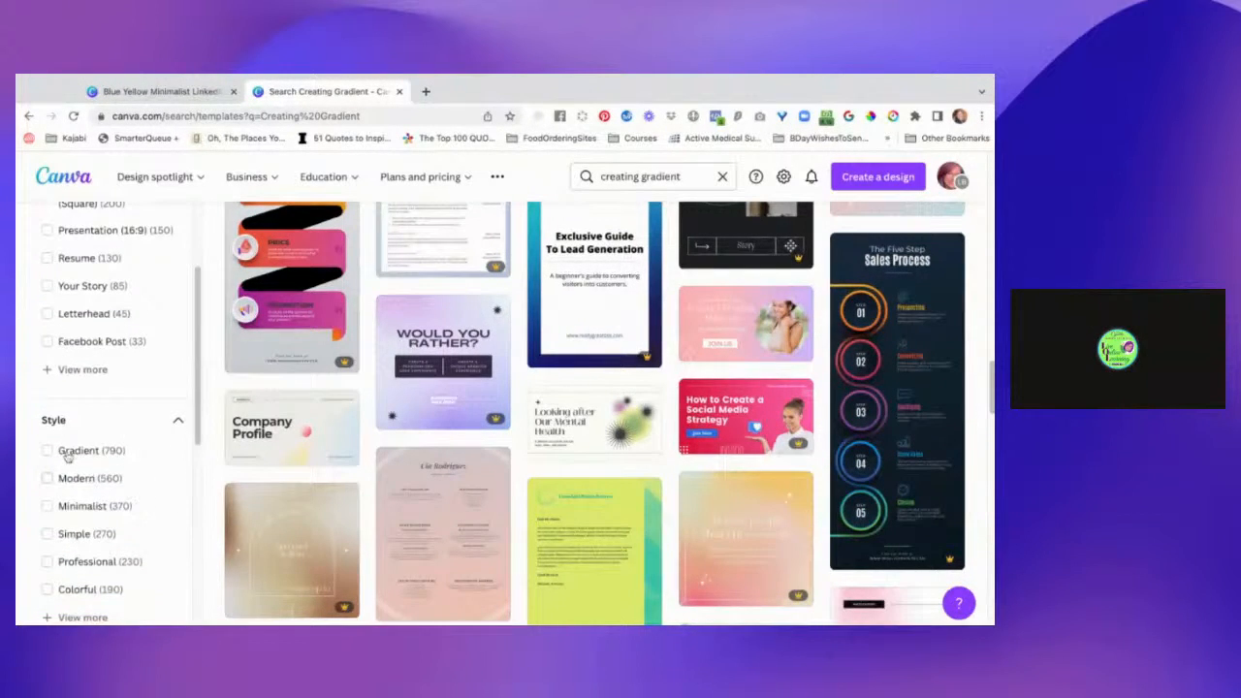
{"action": "left_click", "coordinate": [66, 456]}
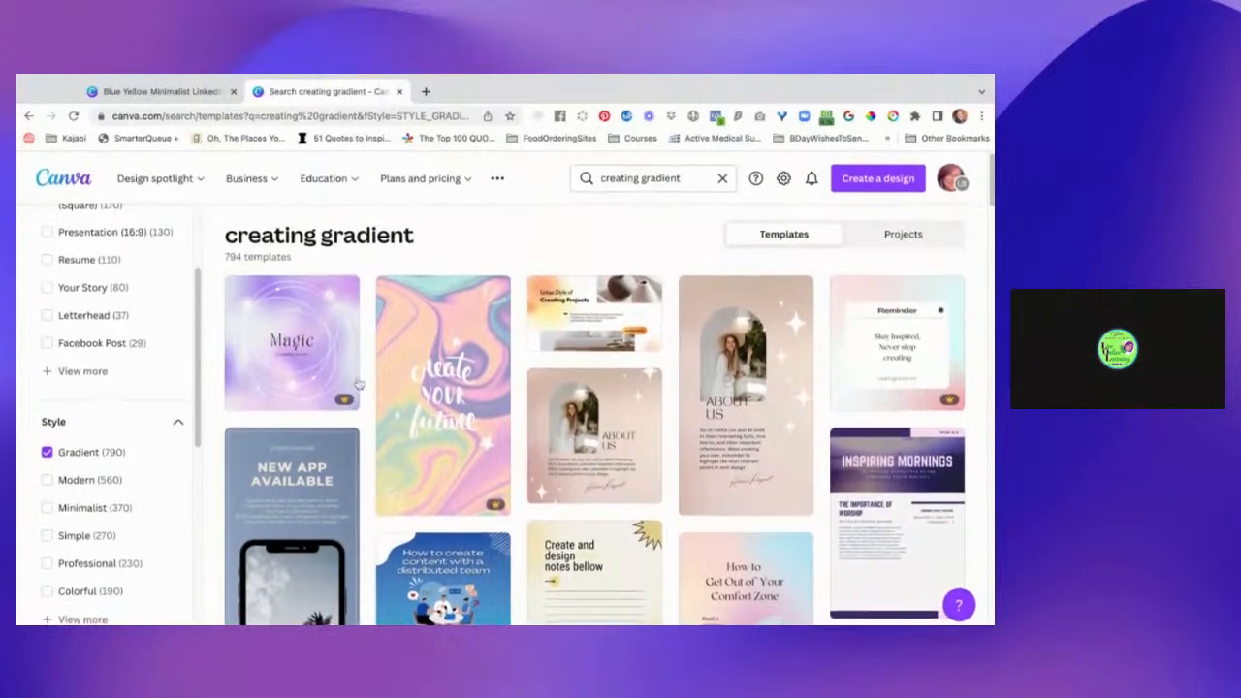
Create a blank Instagram Post (Square) design and search its elements with the recent gradient background purple query.
{"action": "left_click", "coordinate": [892, 181]}
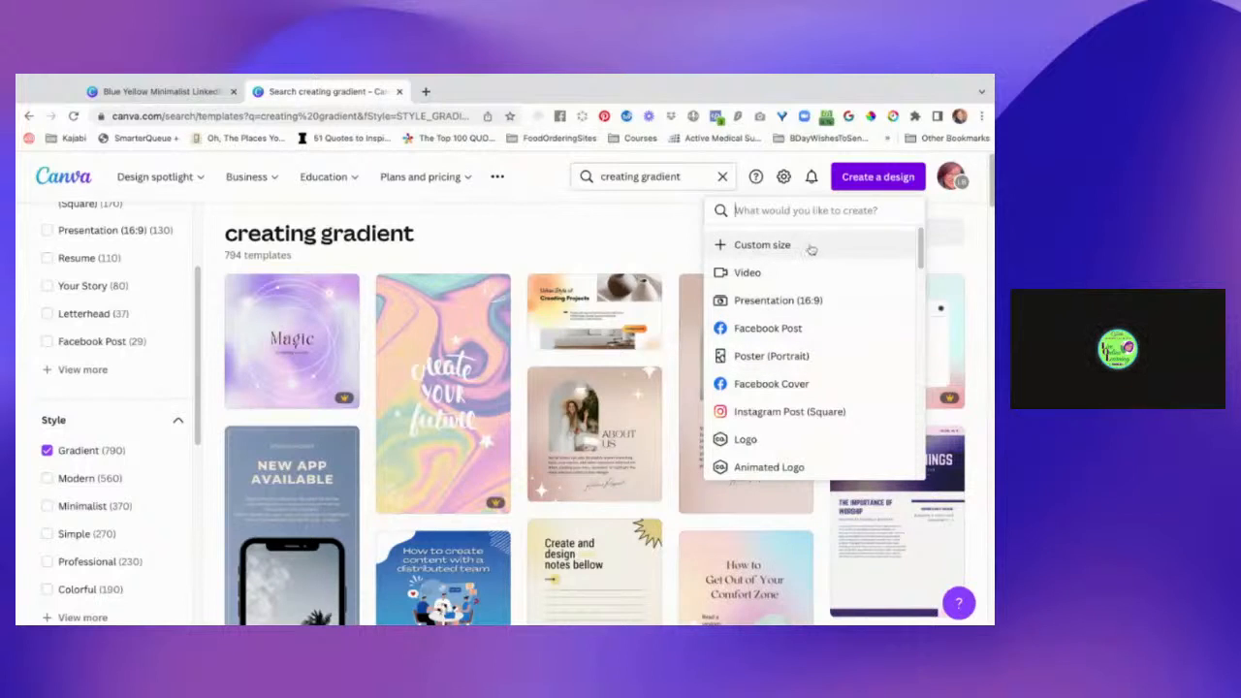
{"action": "left_click", "coordinate": [835, 411]}
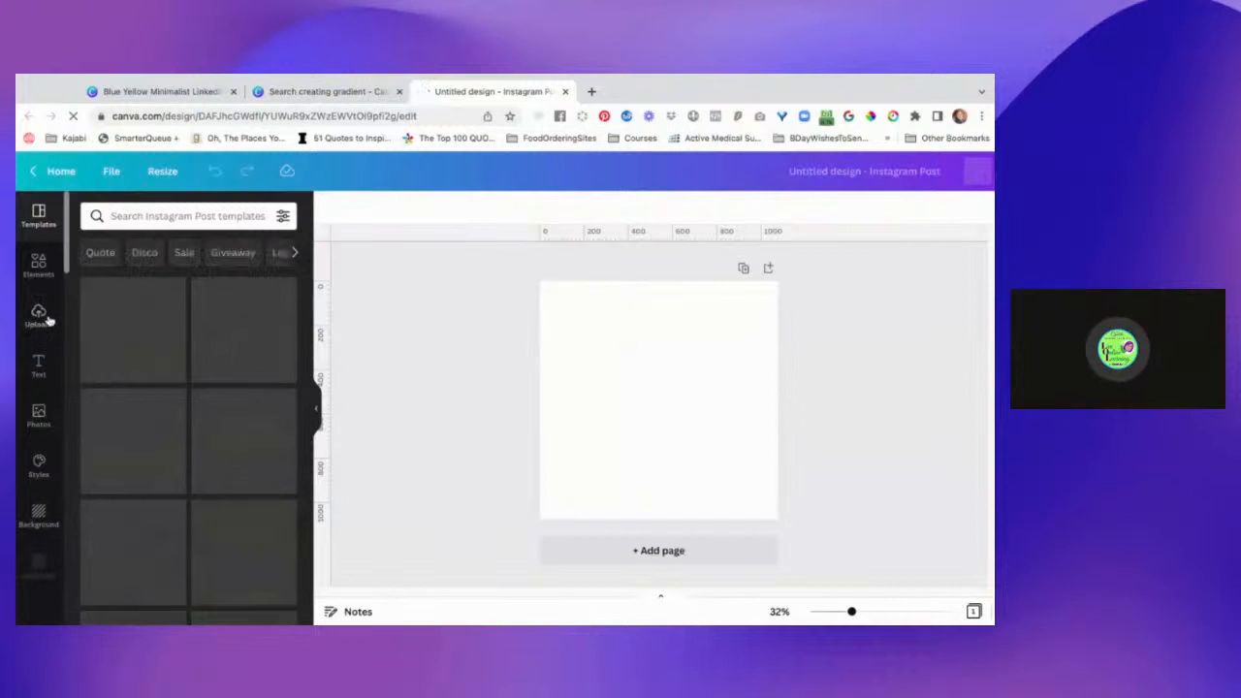
{"action": "left_click", "coordinate": [39, 264]}
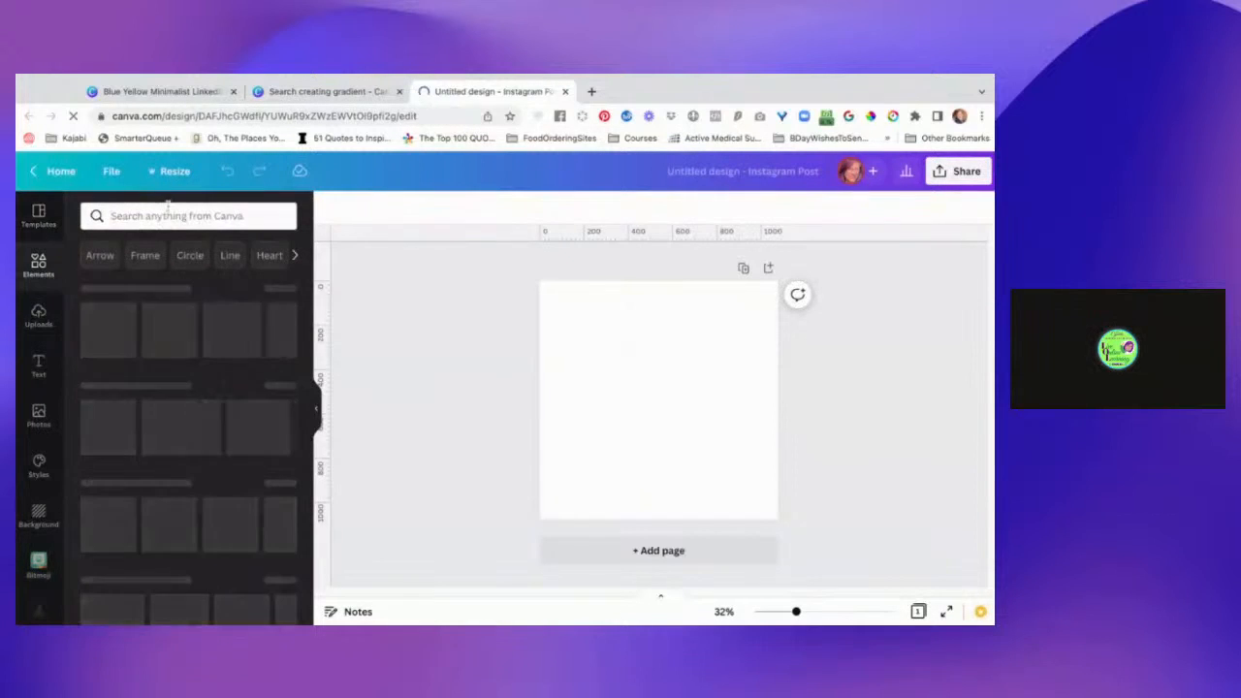
{"action": "left_click", "coordinate": [168, 212]}
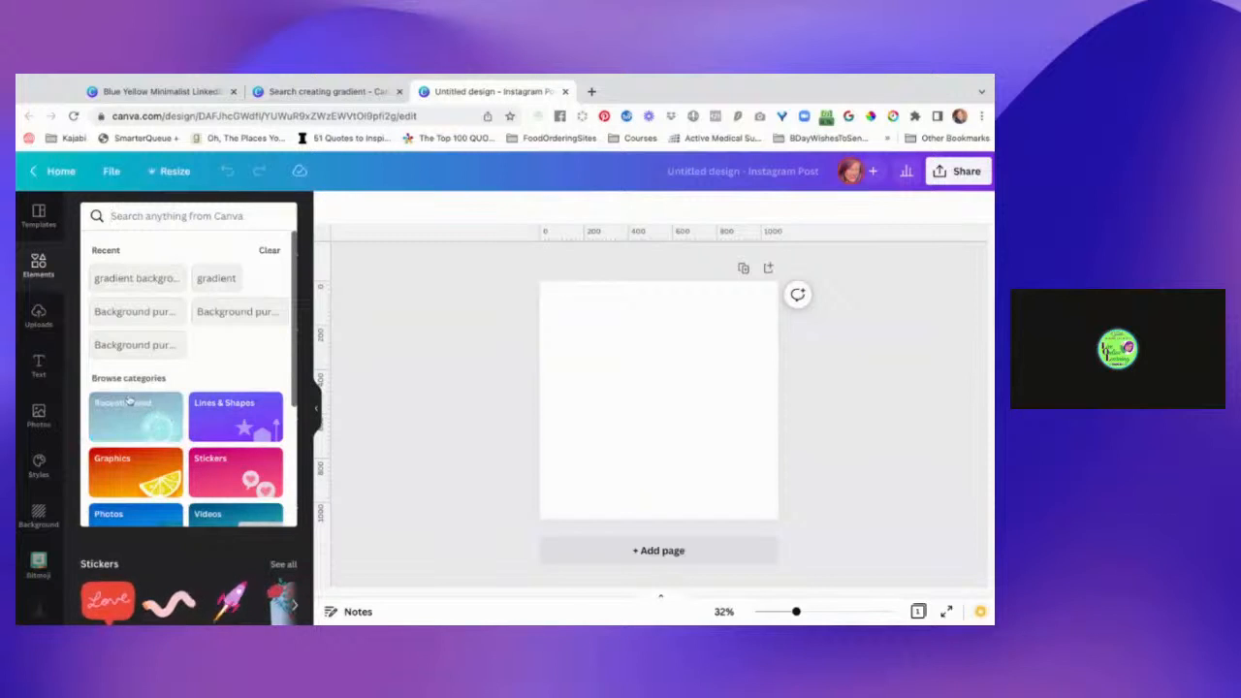
{"action": "left_click", "coordinate": [153, 280]}
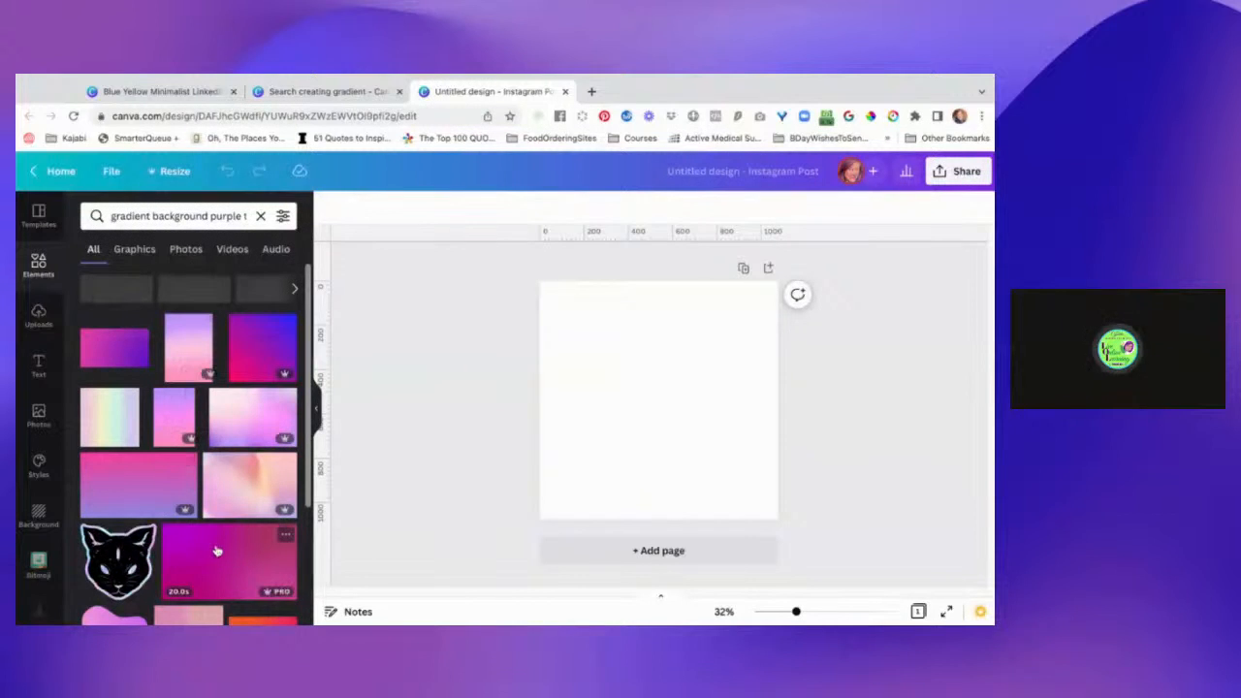
Fill the blank page with the purple-to-pink vertical gradient image from the element results.
{"action": "scroll", "coordinate": [217, 551], "scroll_direction": "down", "scroll_amount": 5}
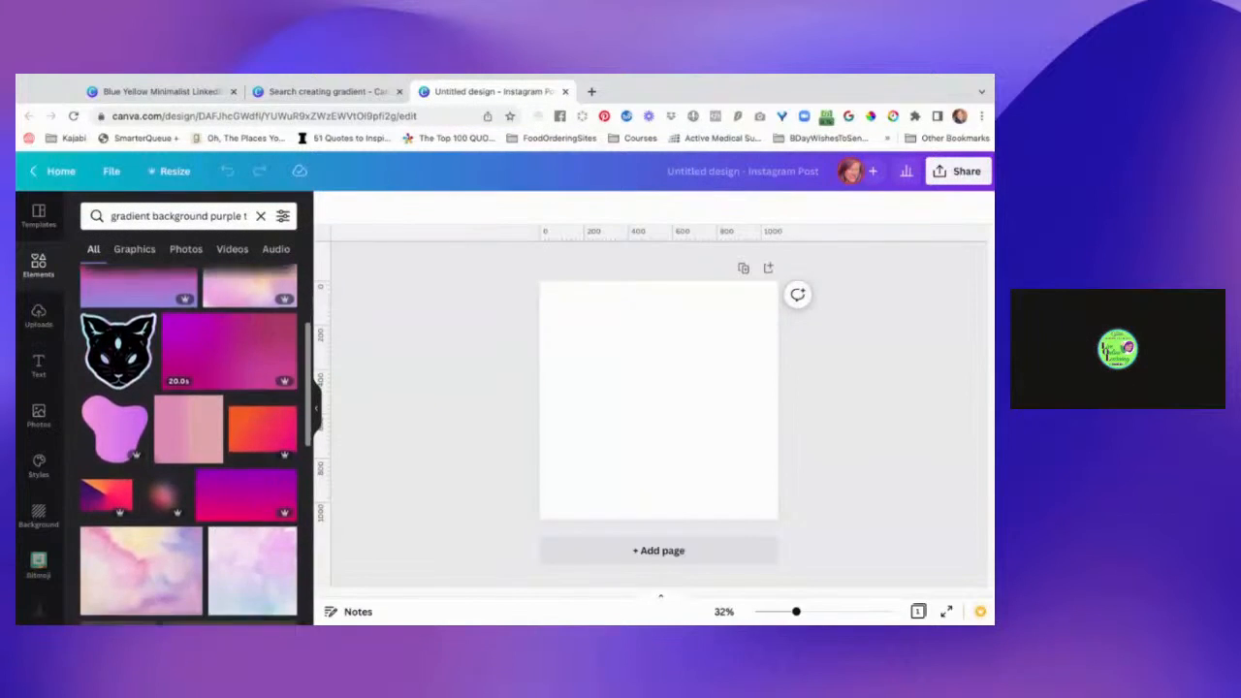
{"action": "scroll", "coordinate": [242, 400], "scroll_direction": "down", "scroll_amount": 3}
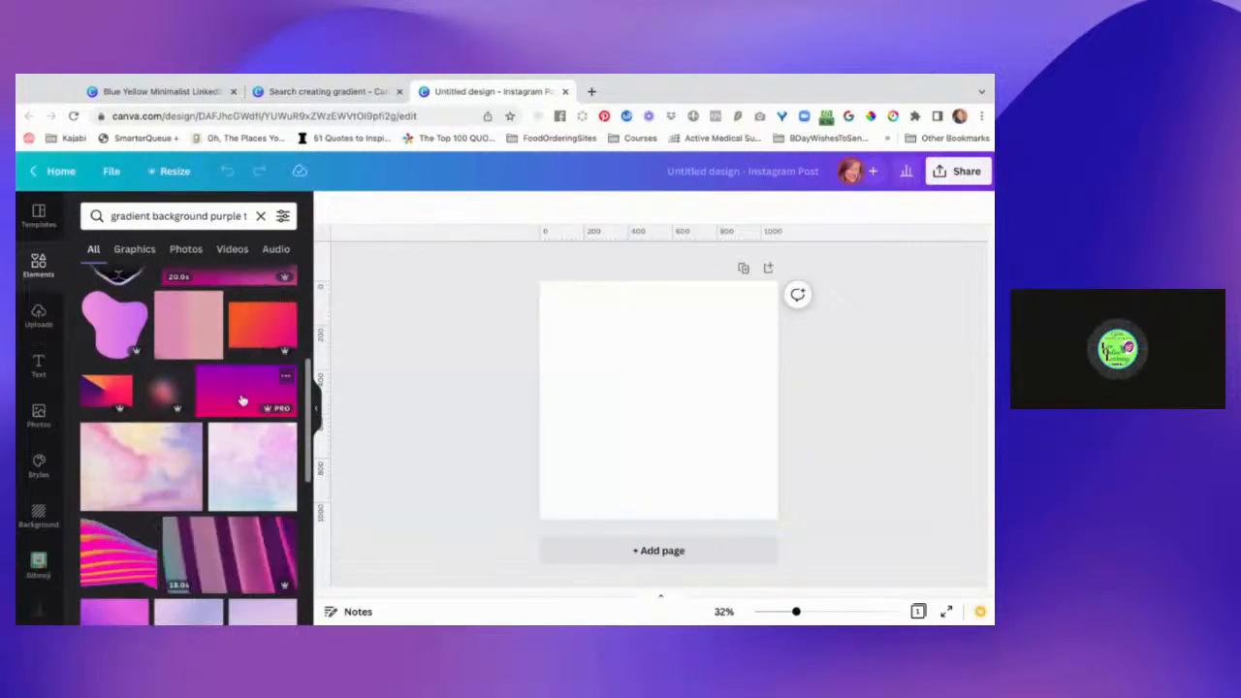
{"action": "left_click_drag", "start_coordinate": [242, 400], "coordinate": [582, 378]}
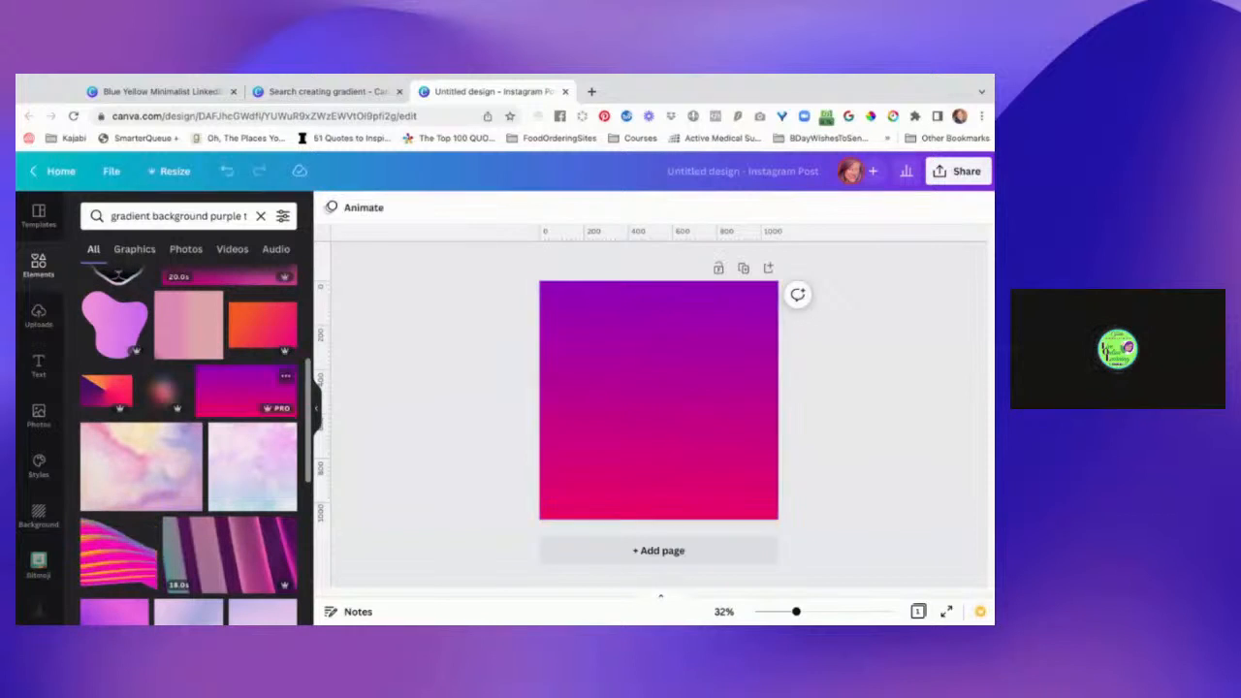
Examine the gradient image's editing options and colour palettes, plus the apps and folders available in the editor.
{"action": "left_click", "coordinate": [637, 383]}
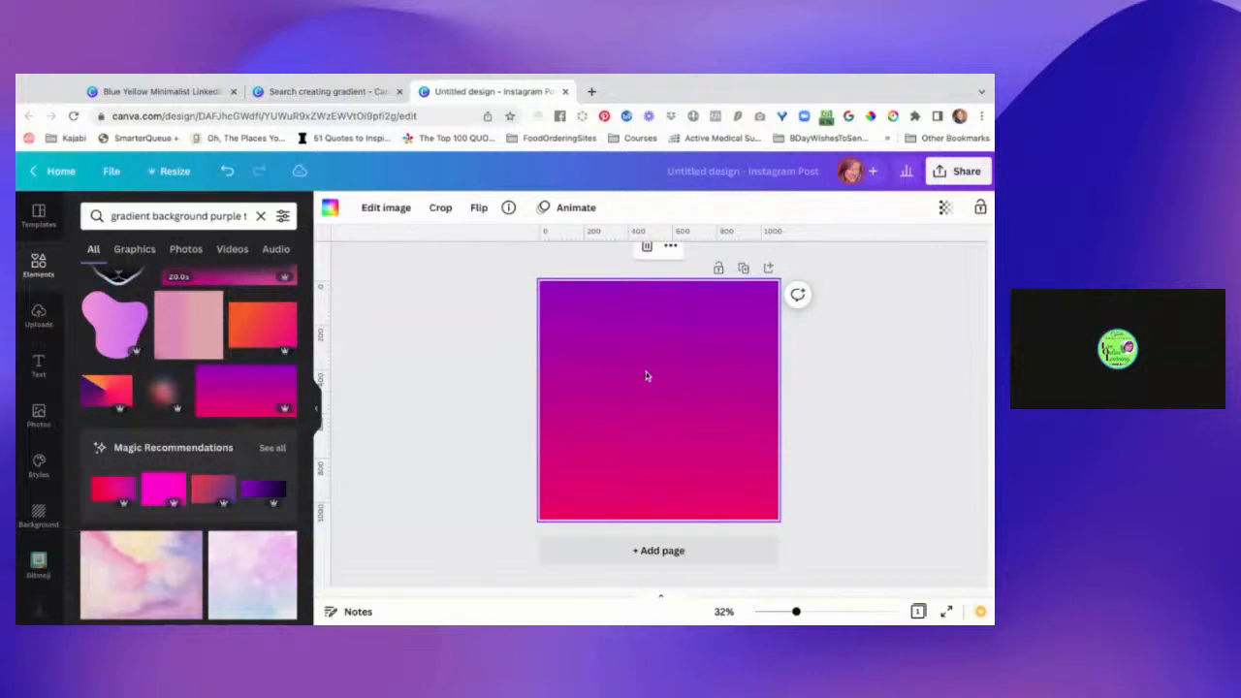
{"action": "left_click", "coordinate": [384, 209]}
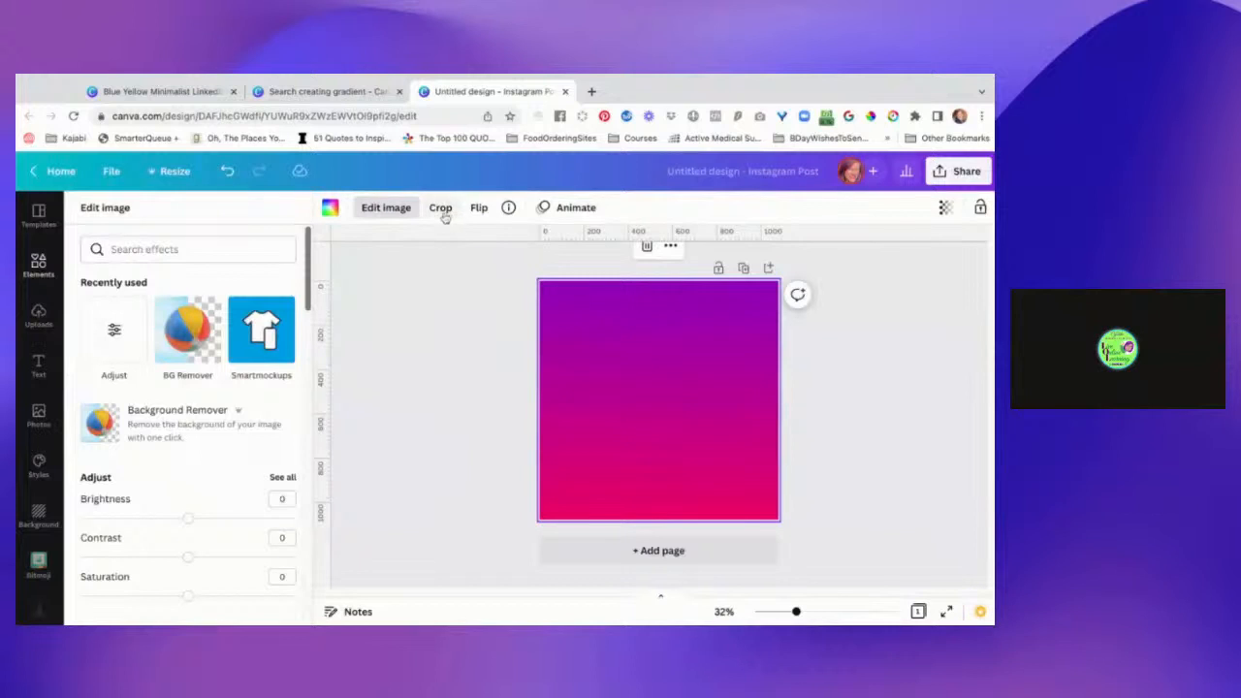
{"action": "left_click", "coordinate": [331, 209]}
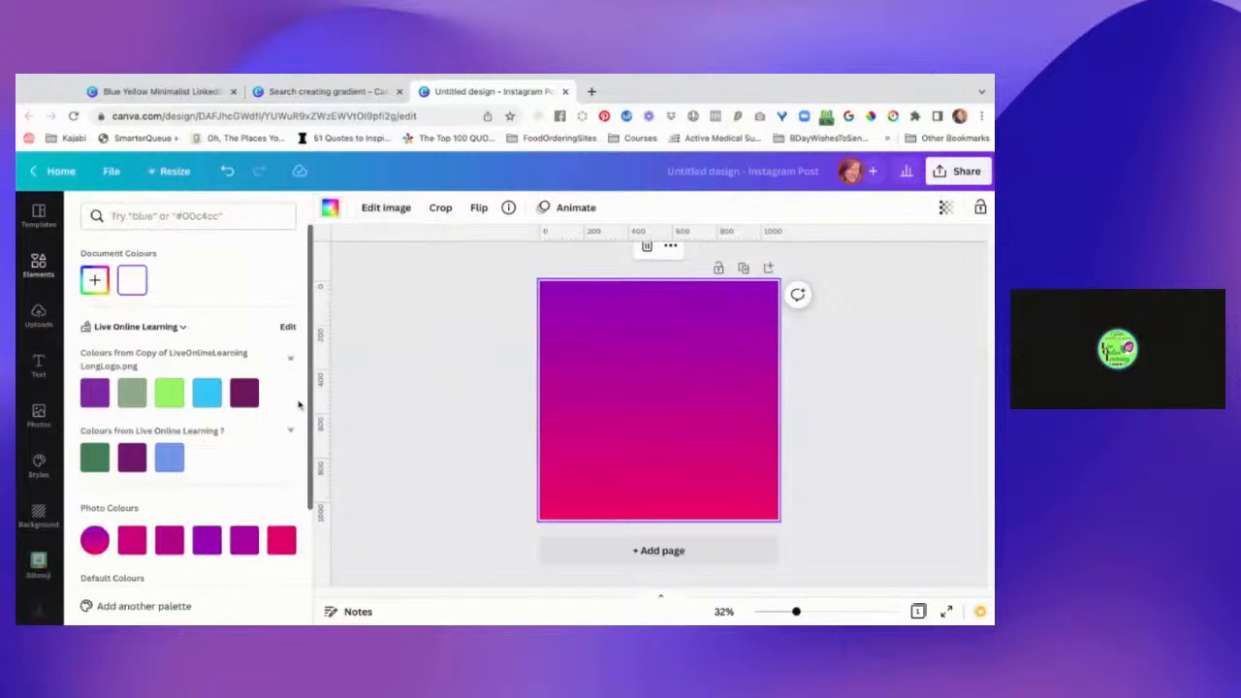
{"action": "scroll", "coordinate": [254, 501], "scroll_direction": "down", "scroll_amount": 3}
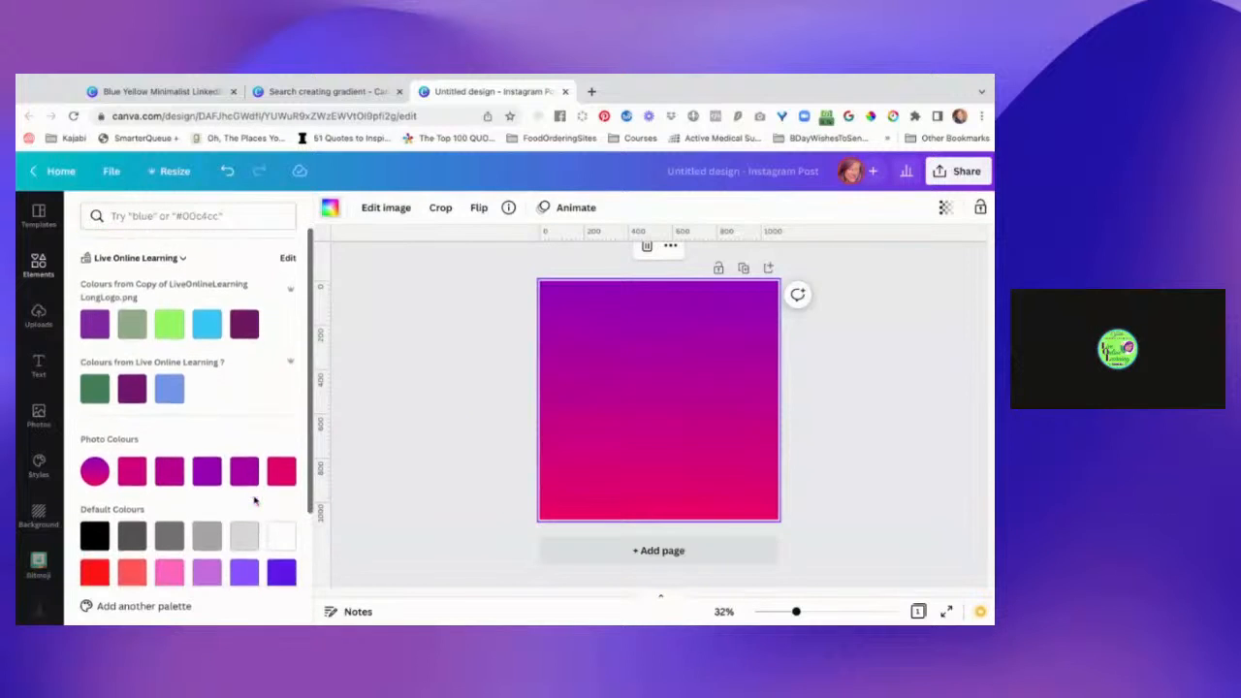
{"action": "scroll", "coordinate": [188, 412], "scroll_direction": "down", "scroll_amount": 1}
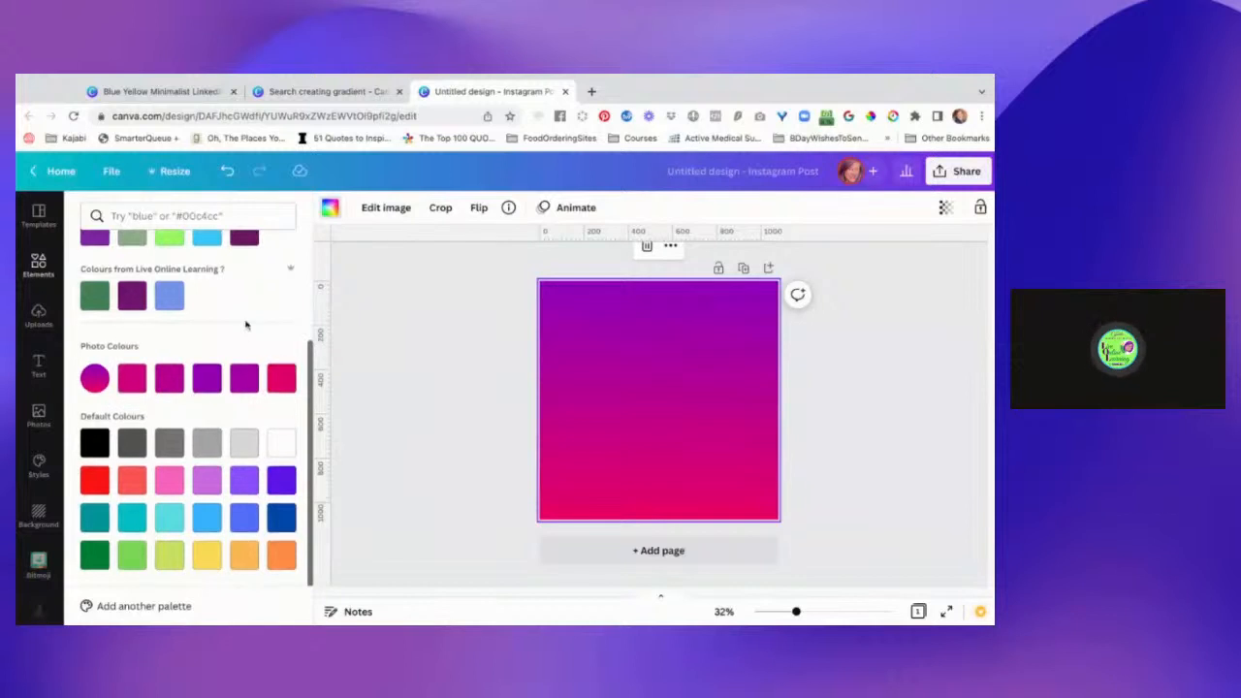
{"action": "scroll", "coordinate": [238, 300], "scroll_direction": "up", "scroll_amount": 4}
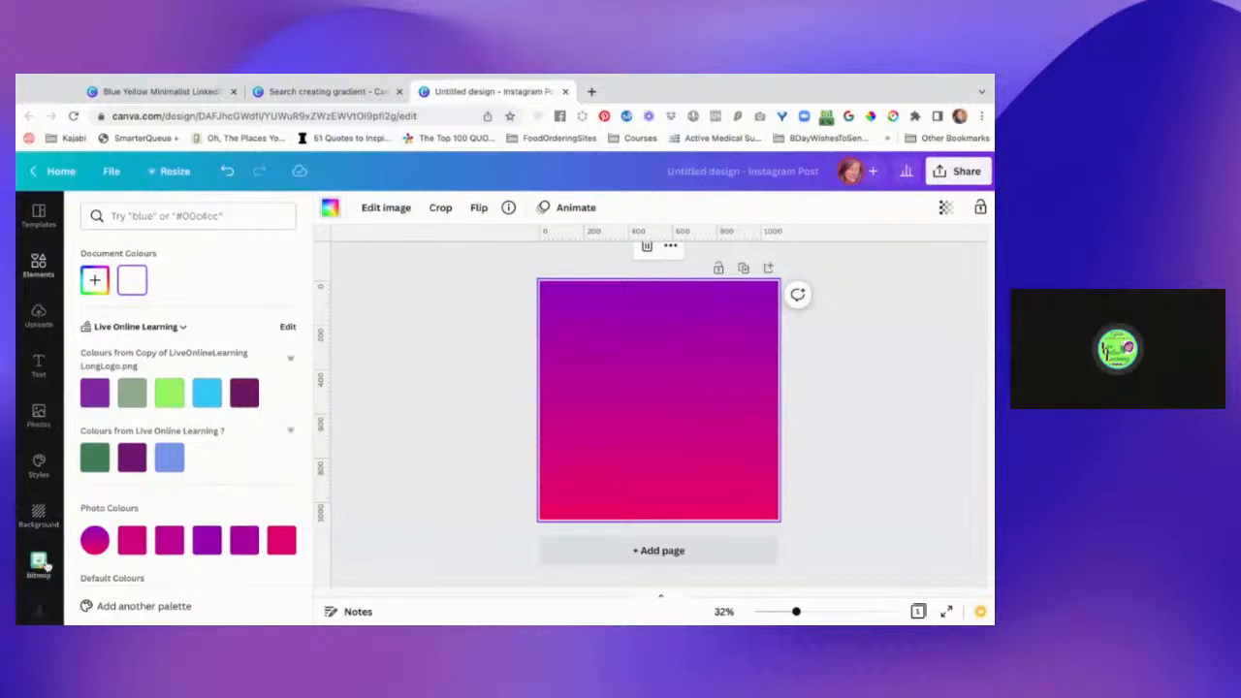
{"action": "scroll", "coordinate": [43, 567], "scroll_direction": "down", "scroll_amount": 5}
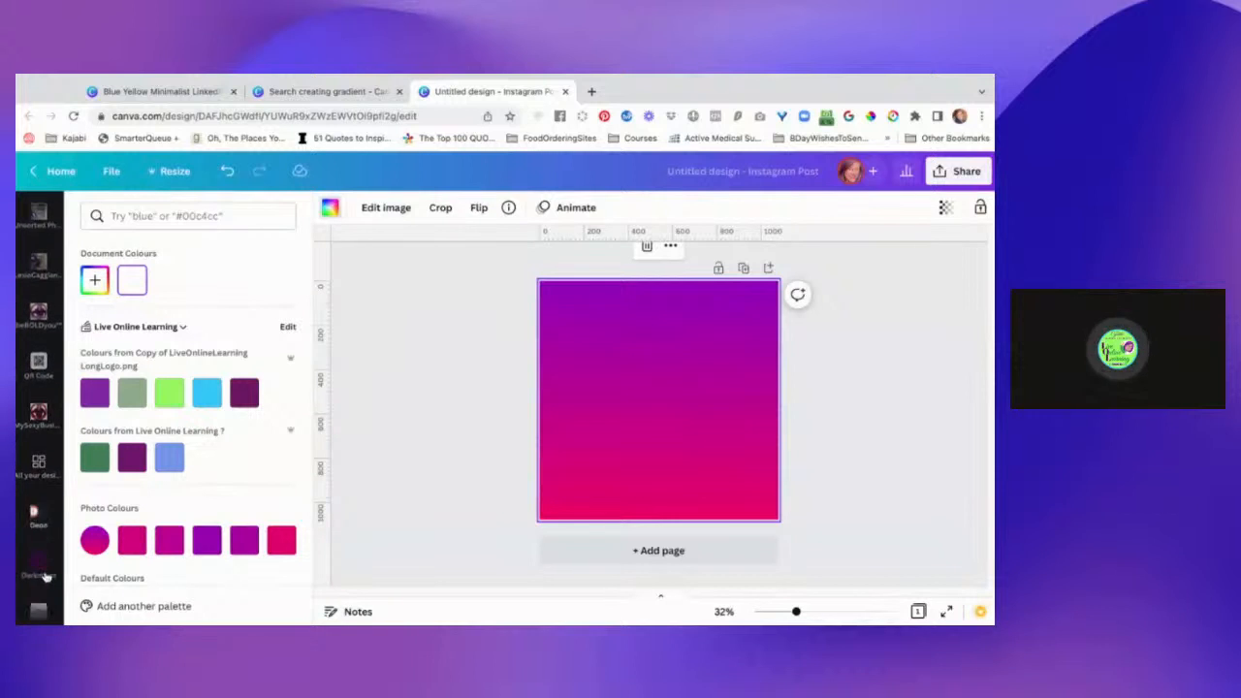
{"action": "scroll", "coordinate": [44, 577], "scroll_direction": "down", "scroll_amount": 10}
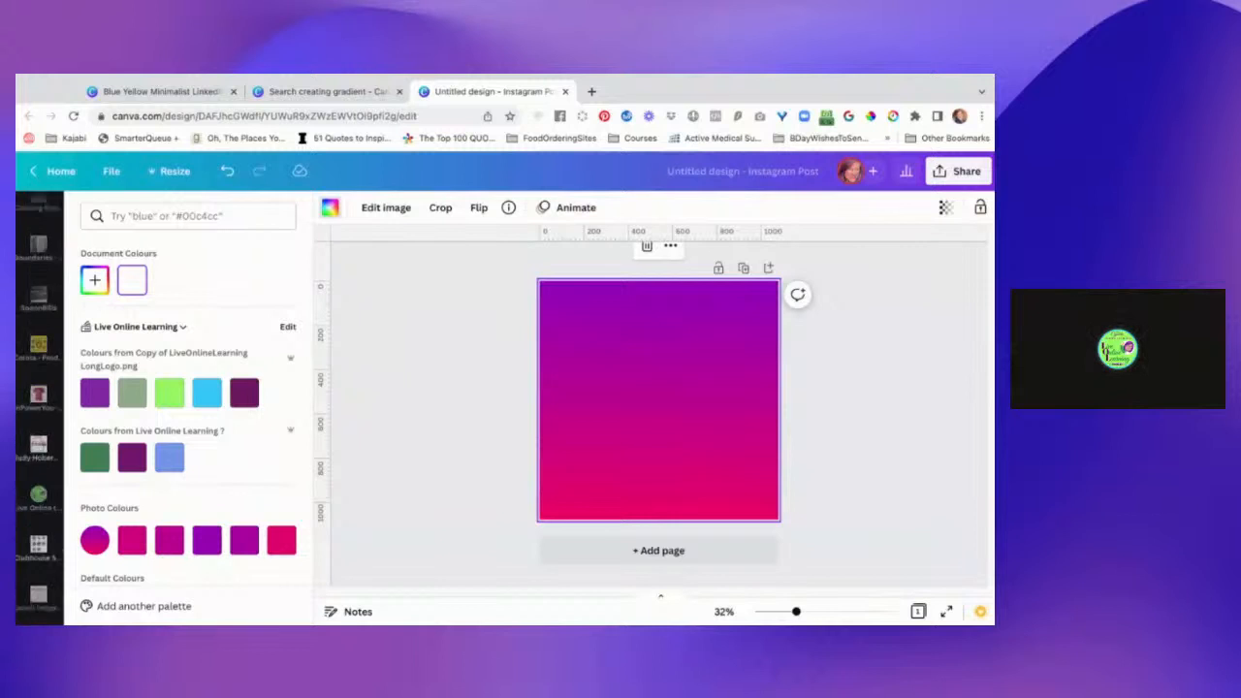
{"action": "scroll", "coordinate": [39, 407], "scroll_direction": "down", "scroll_amount": 6}
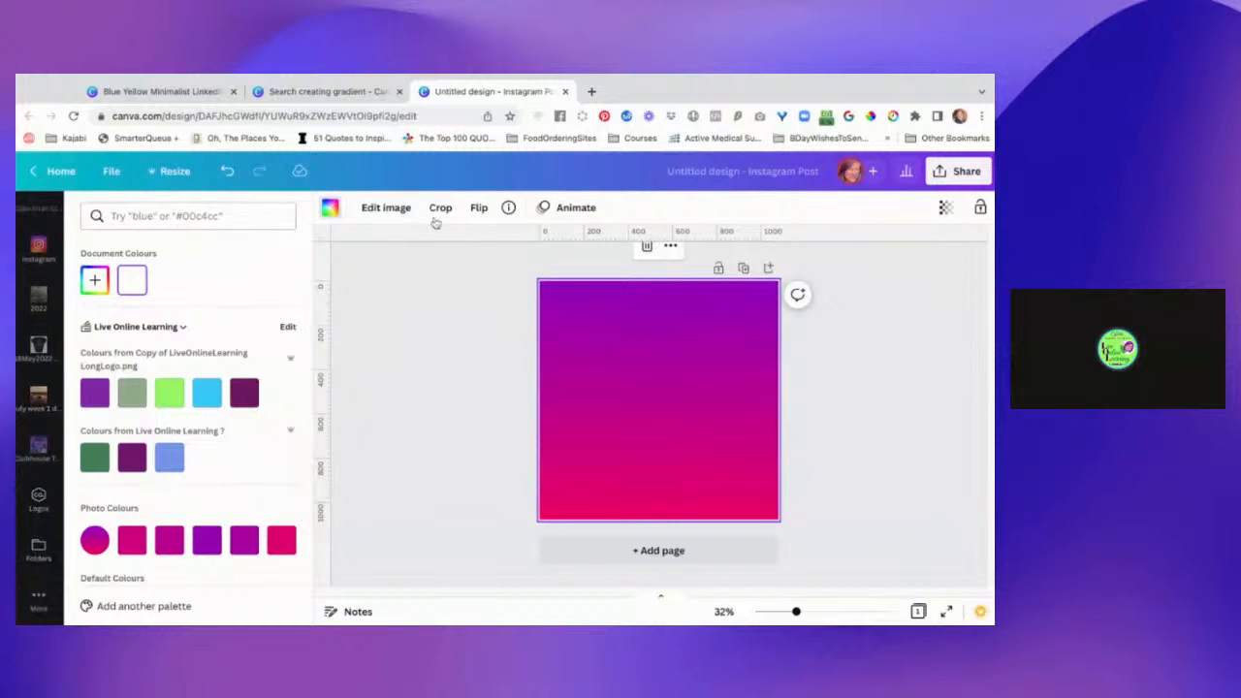
Go back to the creating gradient template results and open Canva's Design School from the learning resources.
{"action": "left_click", "coordinate": [317, 92]}
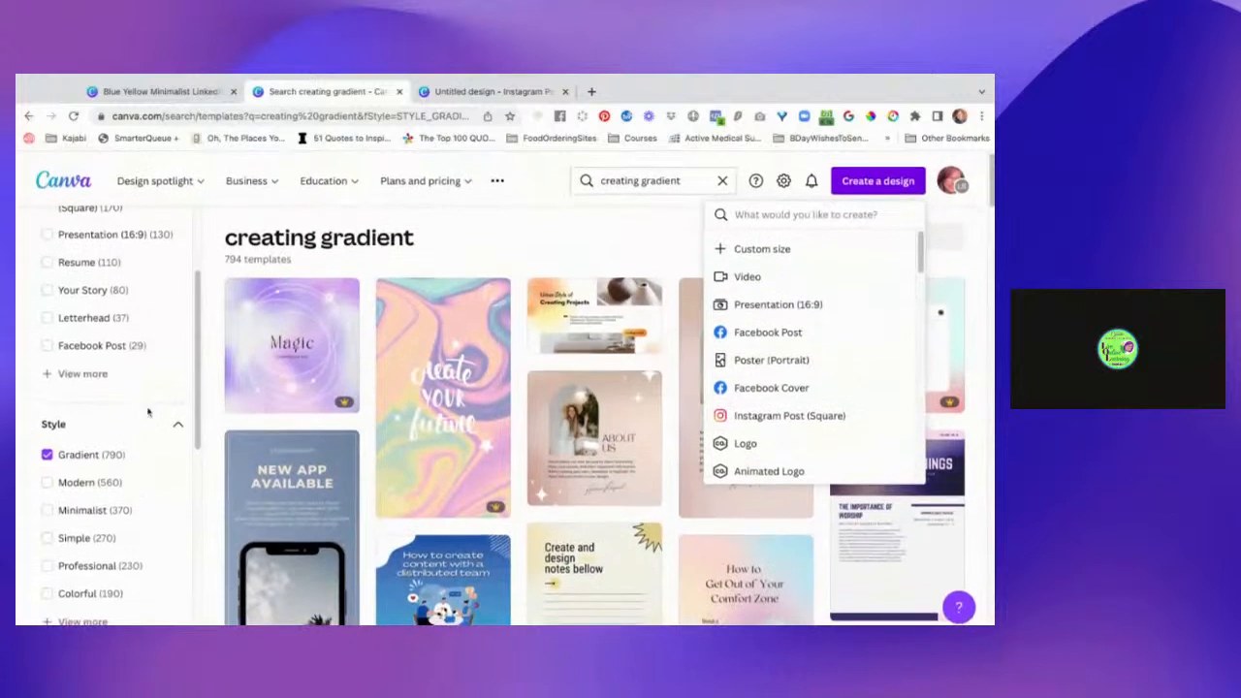
{"action": "left_click", "coordinate": [499, 181]}
{"action": "mouse_move", "coordinate": [504, 183]}
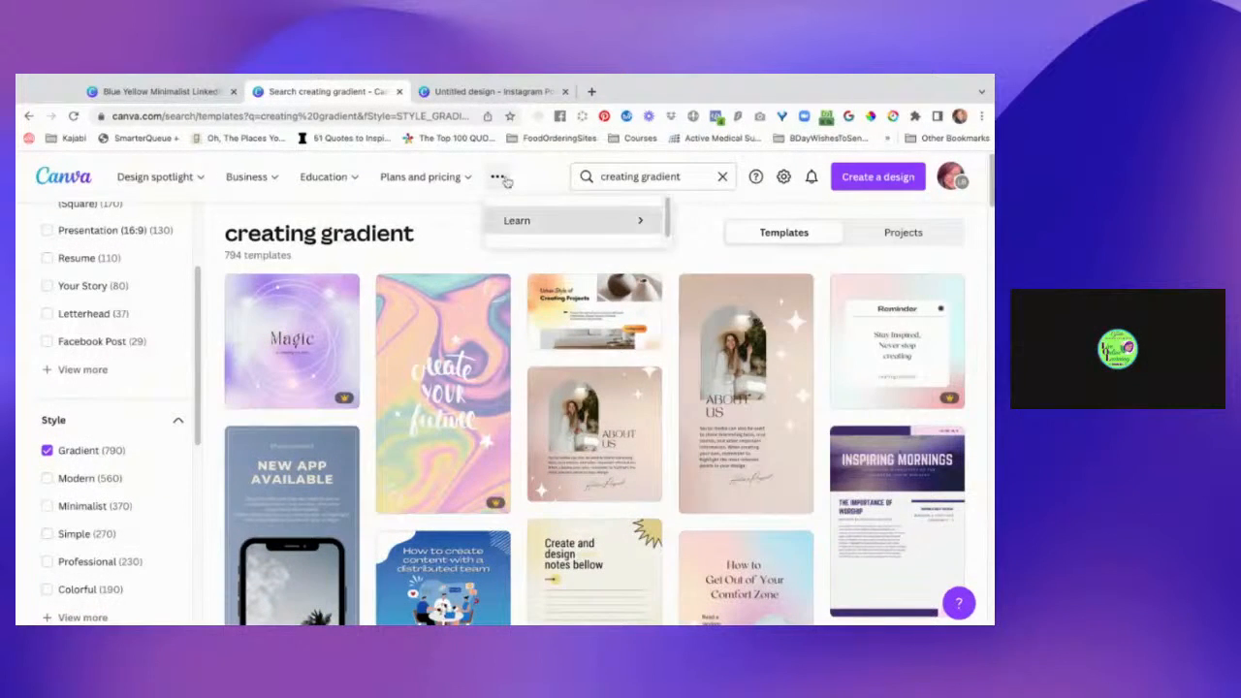
{"action": "left_click", "coordinate": [577, 224]}
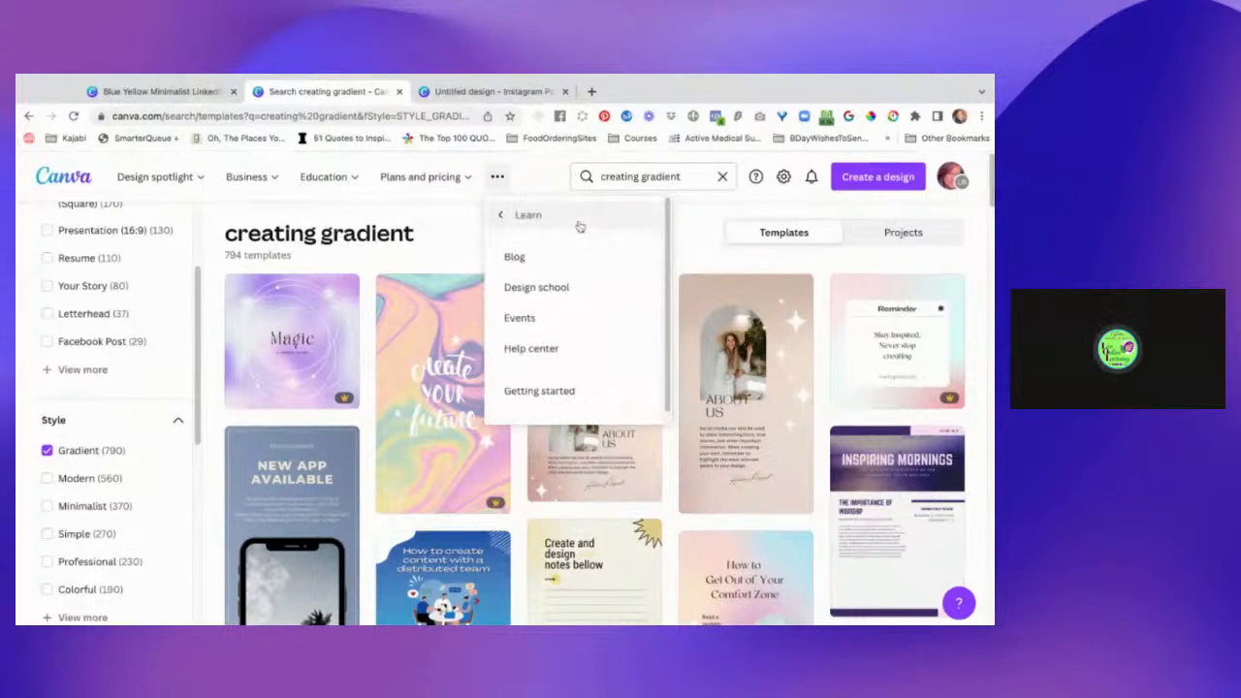
{"action": "left_click", "coordinate": [552, 221]}
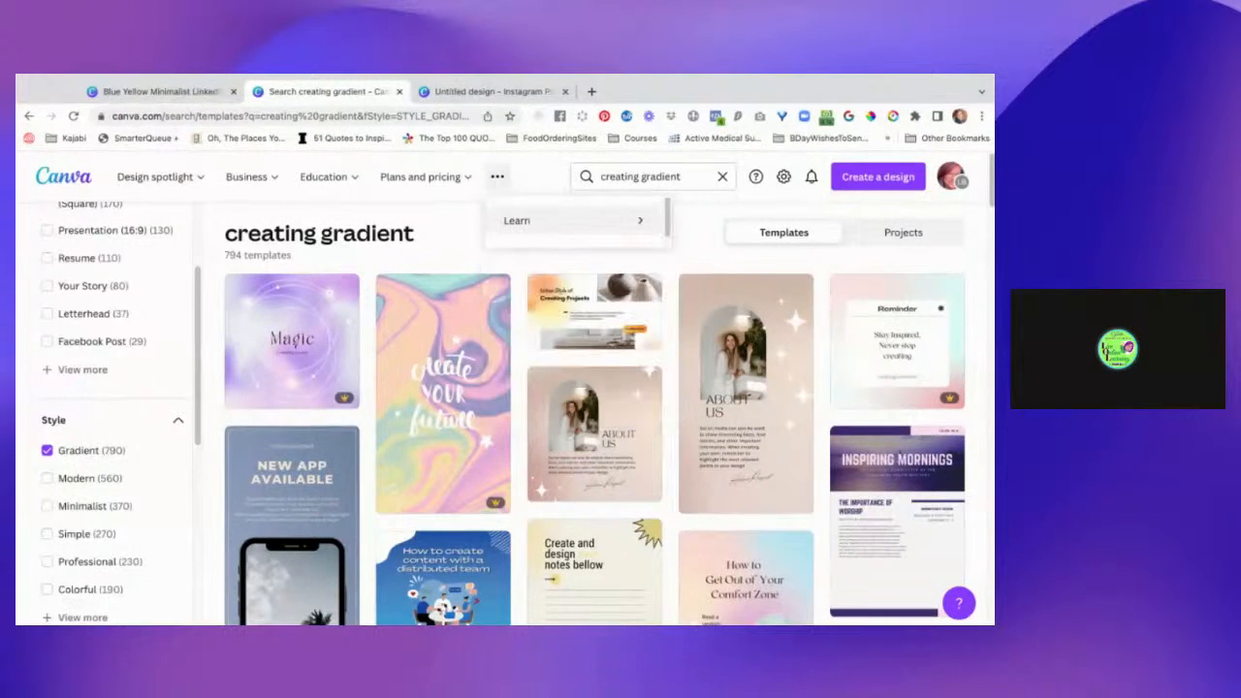
{"action": "left_click", "coordinate": [522, 222]}
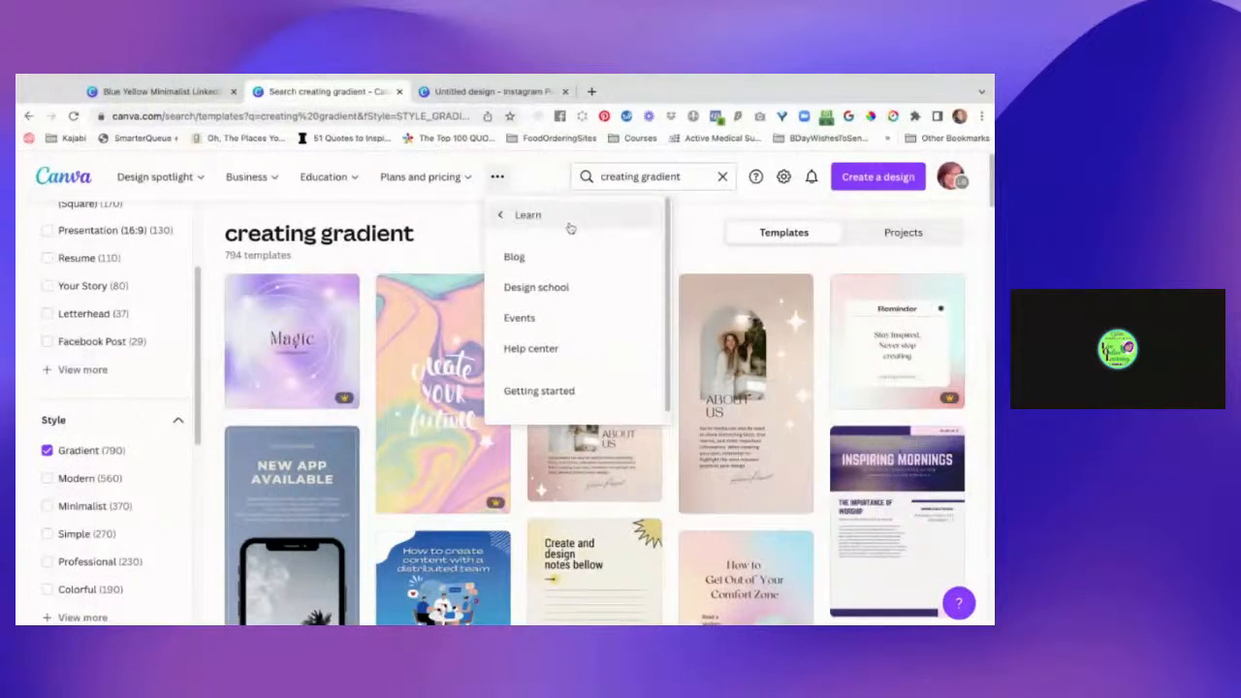
{"action": "scroll", "coordinate": [572, 352], "scroll_direction": "down", "scroll_amount": 1}
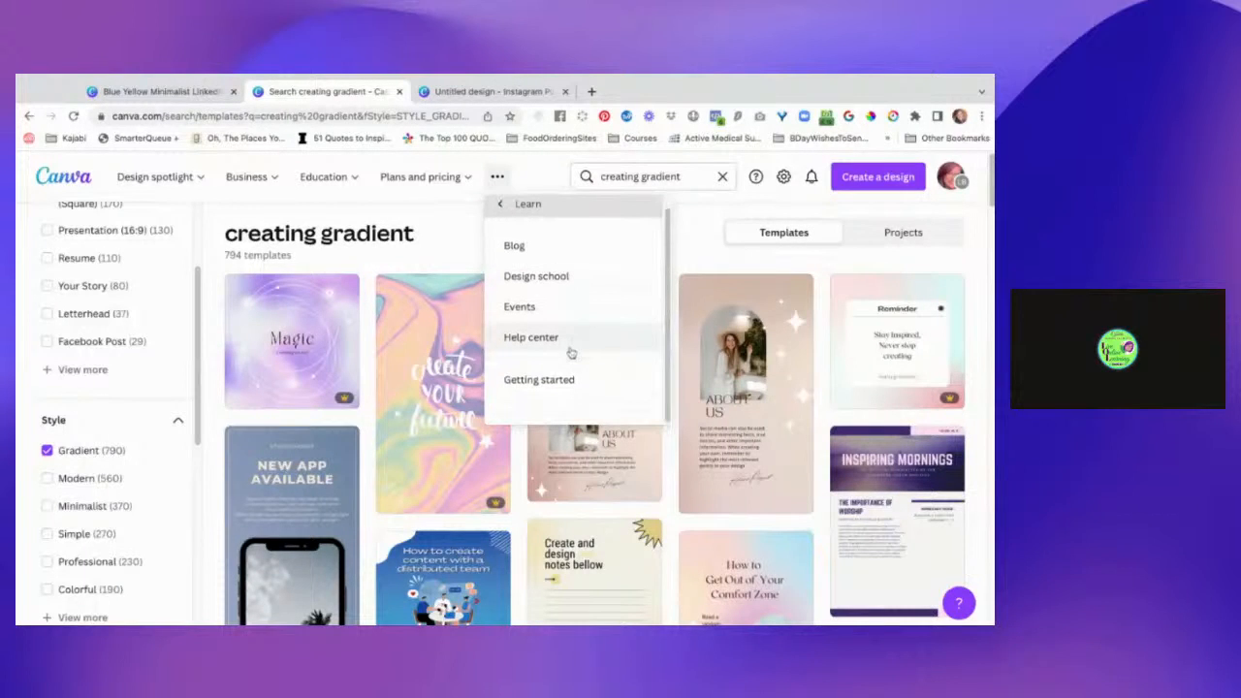
{"action": "left_click", "coordinate": [577, 280]}
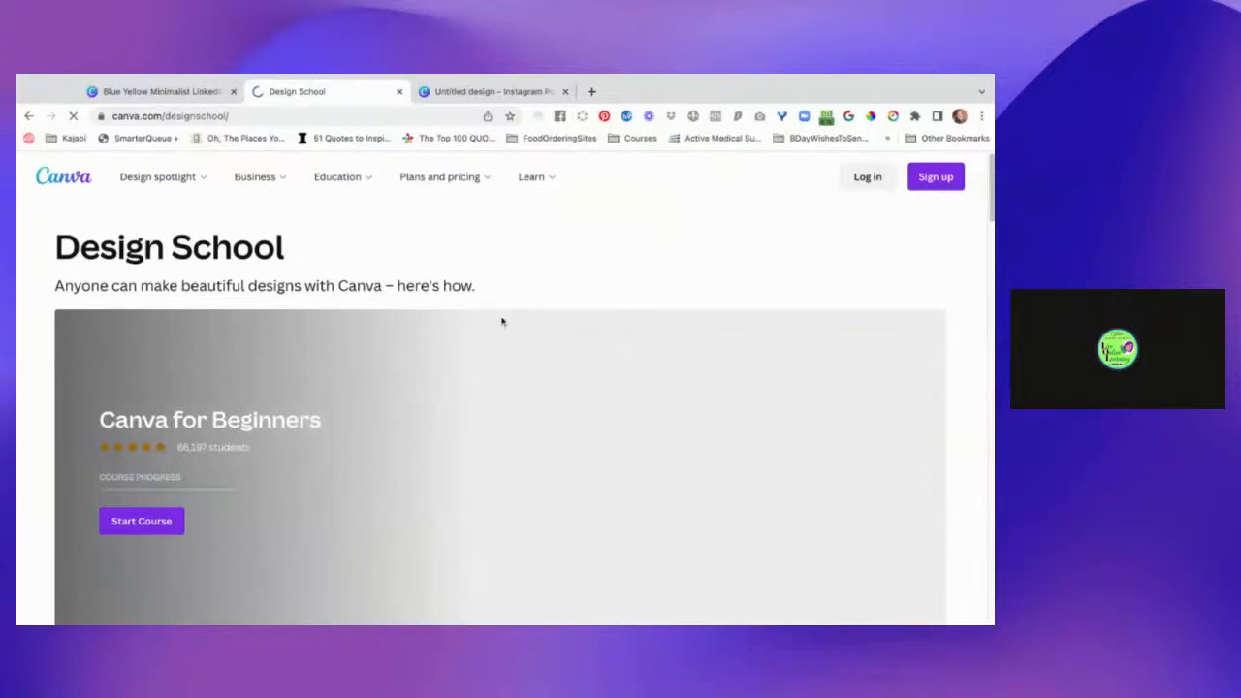
Look through the Design School page's featured beginner course, course list and tutorials.
{"action": "scroll", "coordinate": [509, 330], "scroll_direction": "down", "scroll_amount": 1}
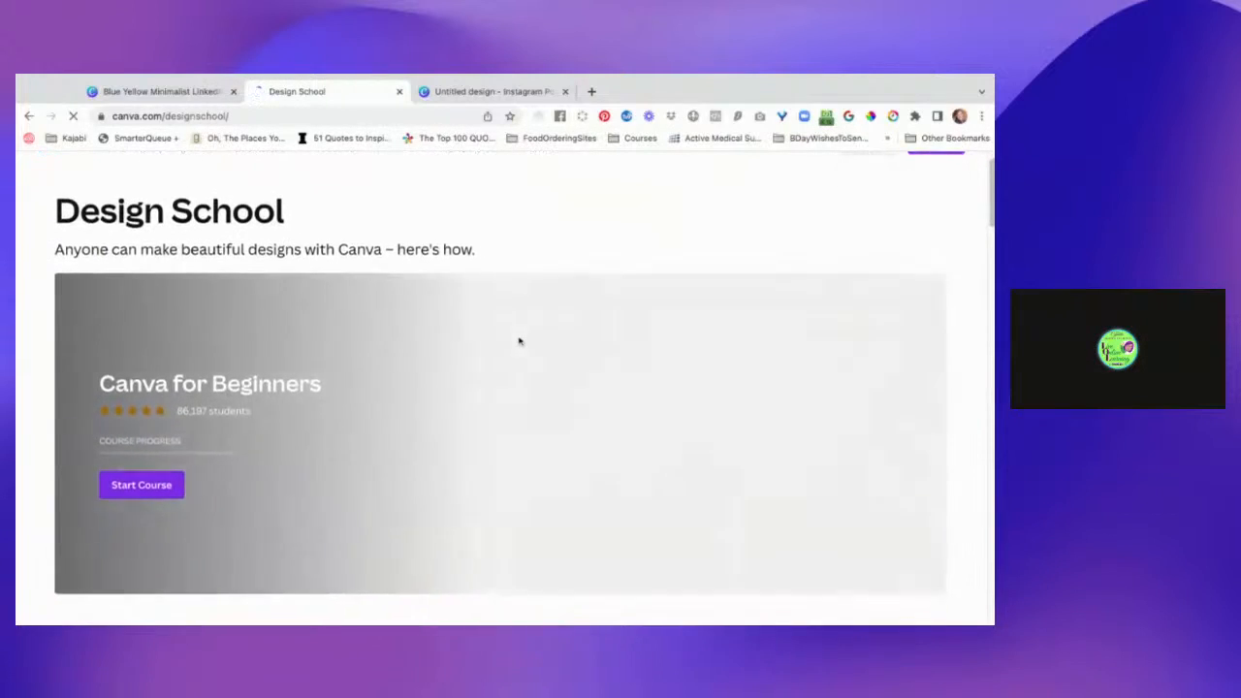
{"action": "scroll", "coordinate": [540, 362], "scroll_direction": "down", "scroll_amount": 2}
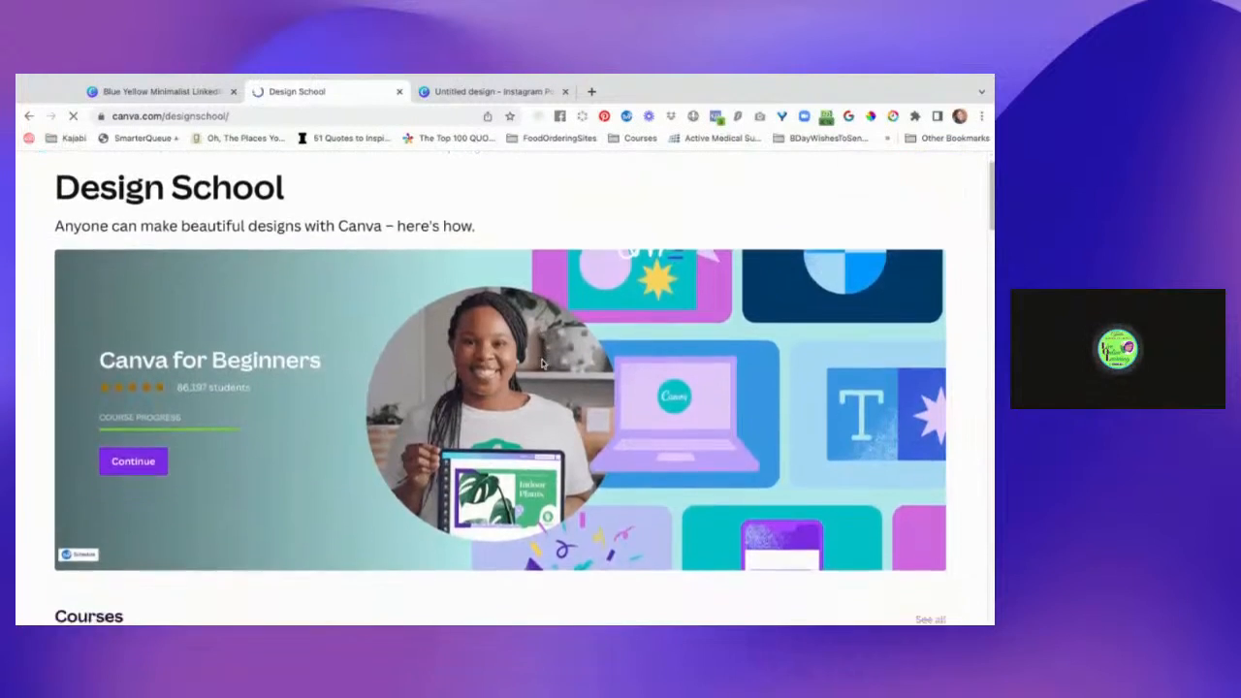
{"action": "scroll", "coordinate": [543, 363], "scroll_direction": "down", "scroll_amount": 3}
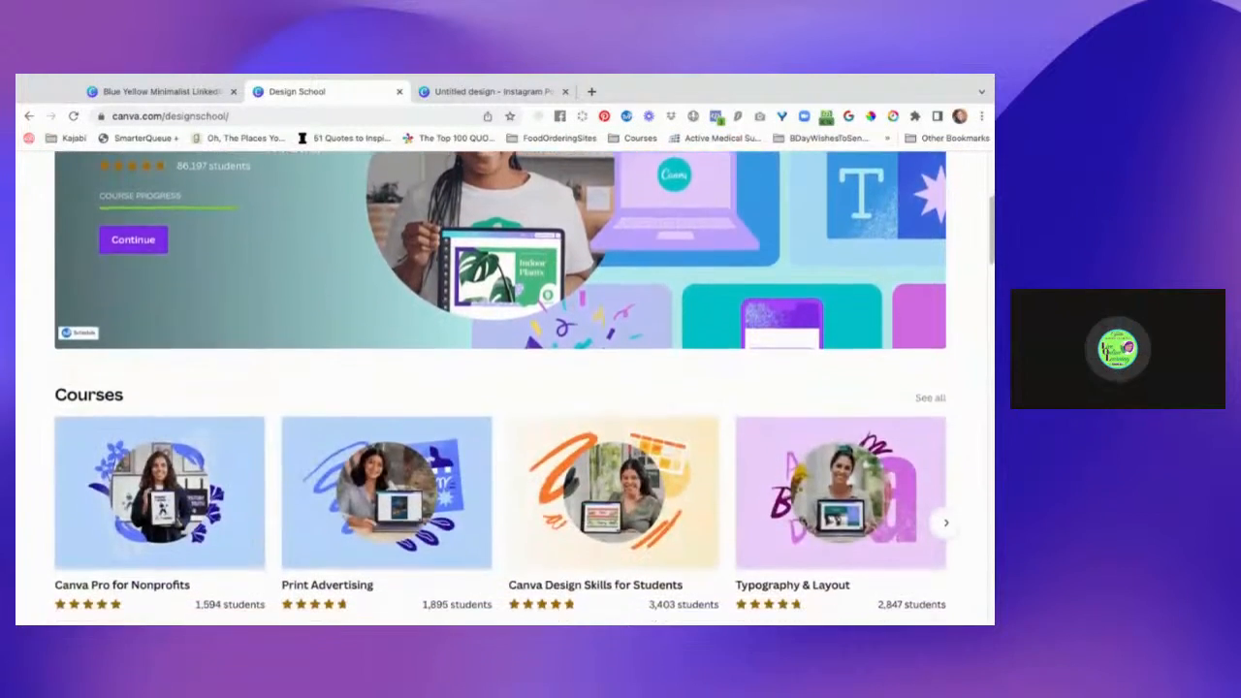
{"action": "scroll", "coordinate": [501, 388], "scroll_direction": "down", "scroll_amount": 3}
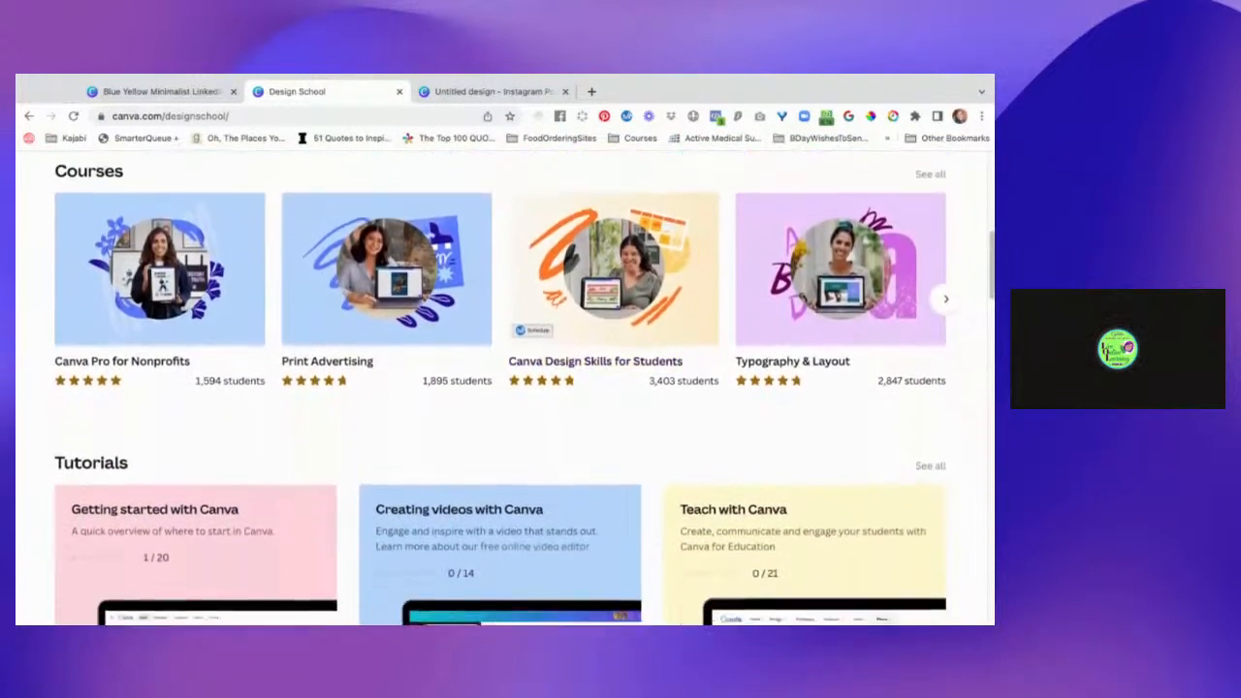
{"action": "scroll", "coordinate": [500, 388], "scroll_direction": "down", "scroll_amount": 3}
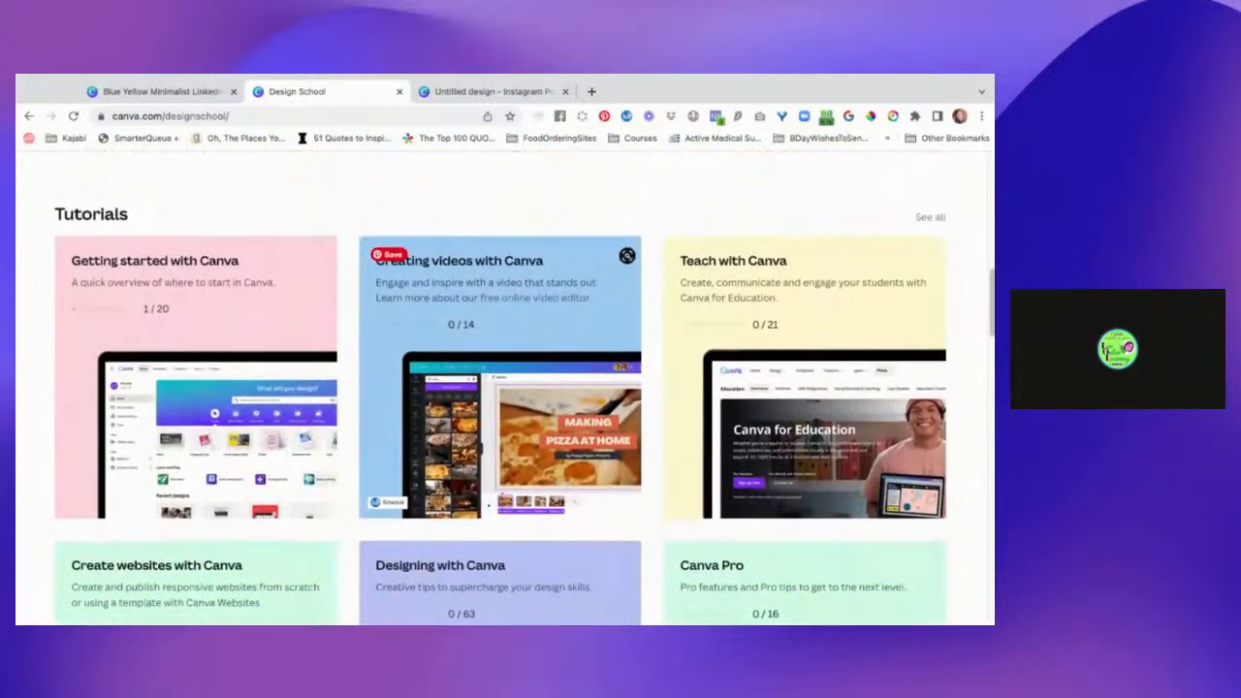
{"action": "scroll", "coordinate": [500, 388], "scroll_direction": "up", "scroll_amount": 8}
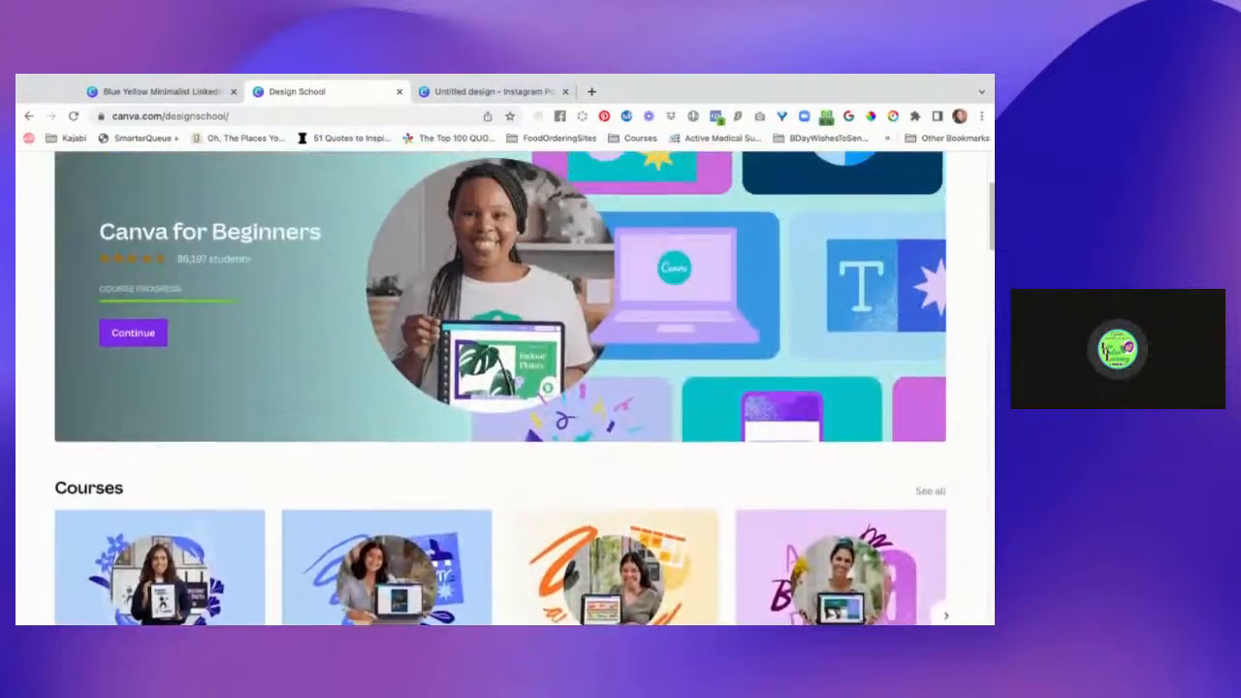
{"action": "scroll", "coordinate": [500, 388], "scroll_direction": "up", "scroll_amount": 2}
{"action": "mouse_move", "coordinate": [532, 176]}
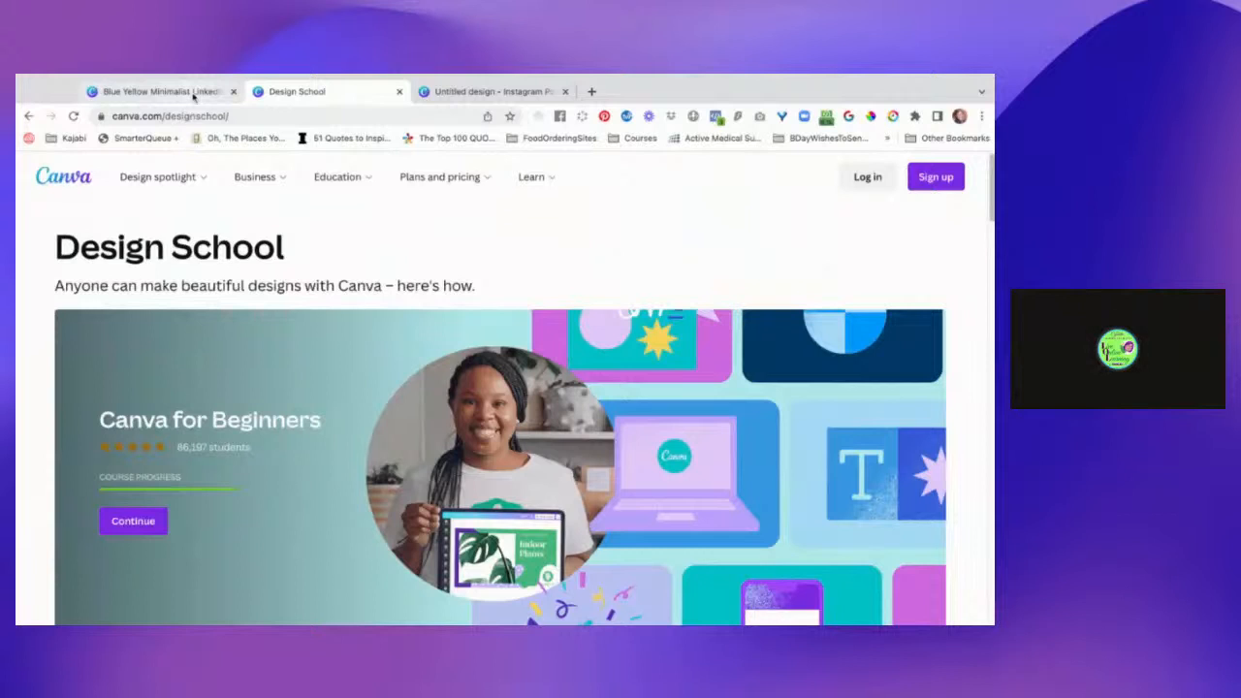
Return to the logged-in Canva home page and check where its learning resources are found.
{"action": "left_click", "coordinate": [872, 176]}
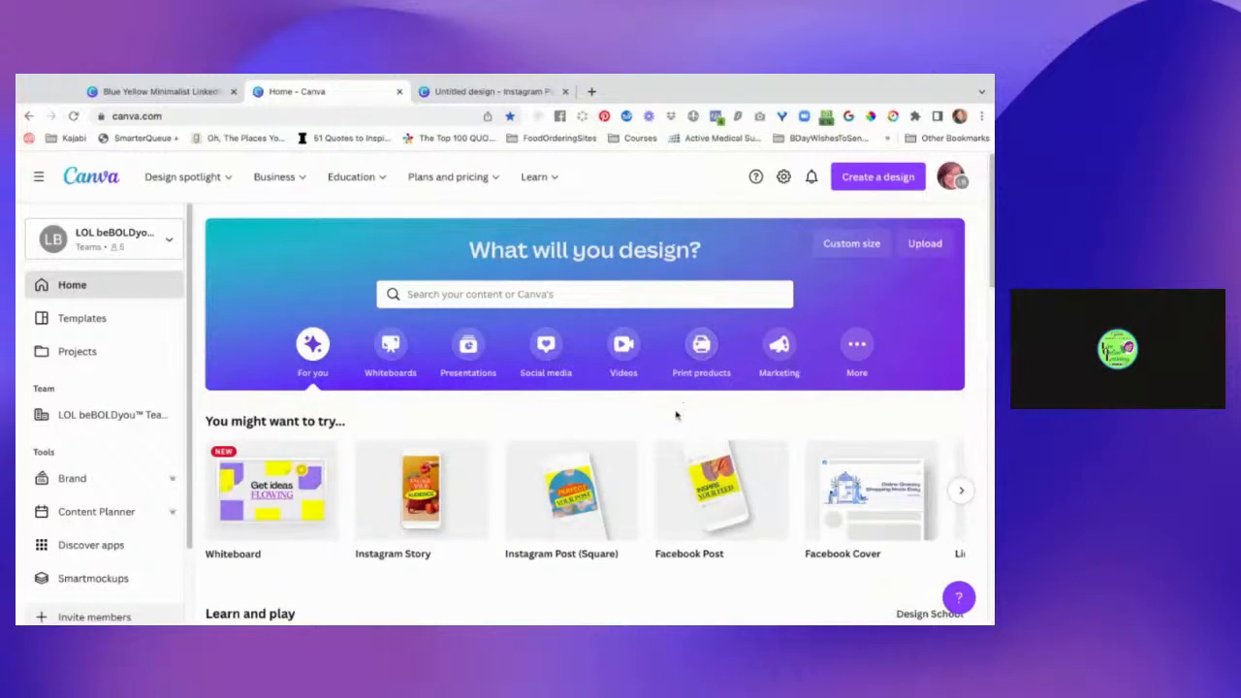
{"action": "scroll", "coordinate": [676, 416], "scroll_direction": "down", "scroll_amount": 1}
{"action": "scroll", "coordinate": [676, 415], "scroll_direction": "up", "scroll_amount": 1}
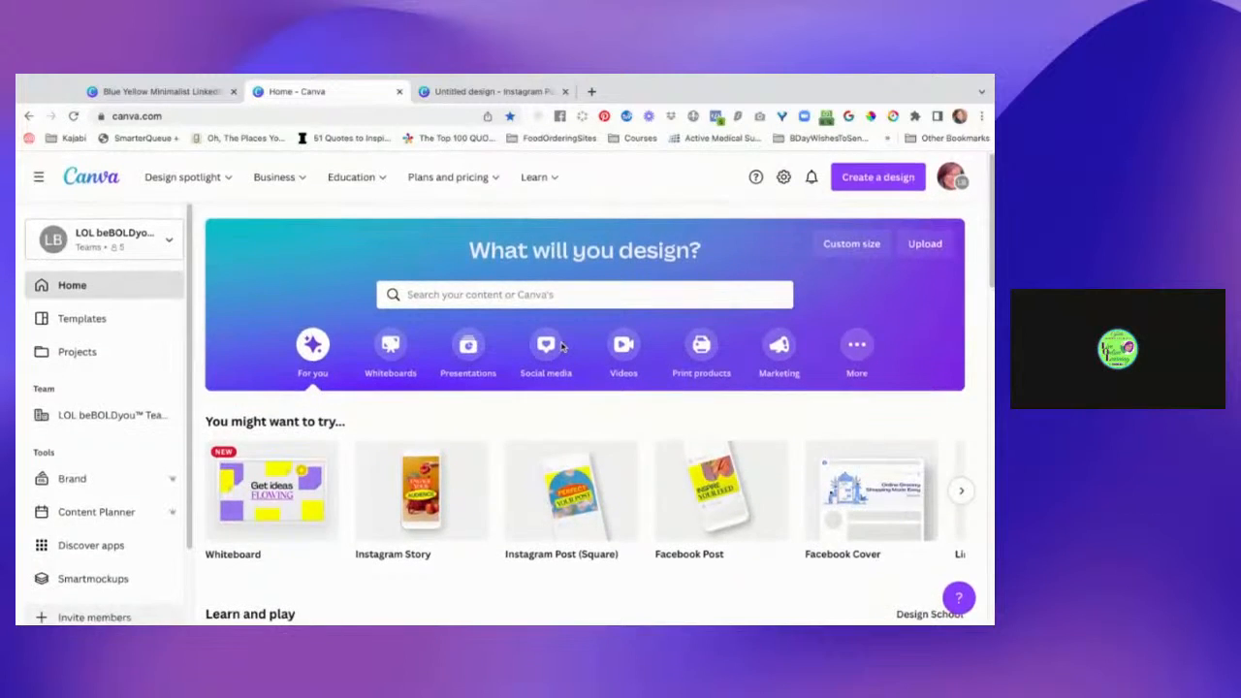
{"action": "left_click", "coordinate": [543, 185]}
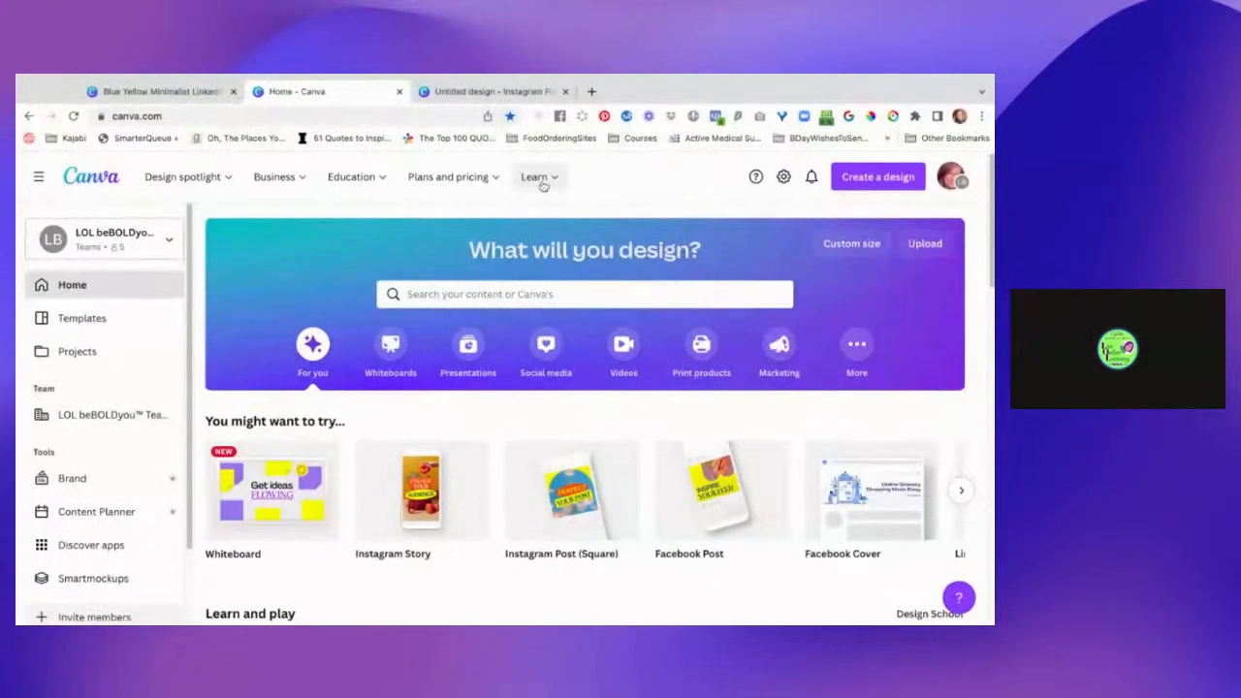
{"action": "mouse_move", "coordinate": [568, 178]}
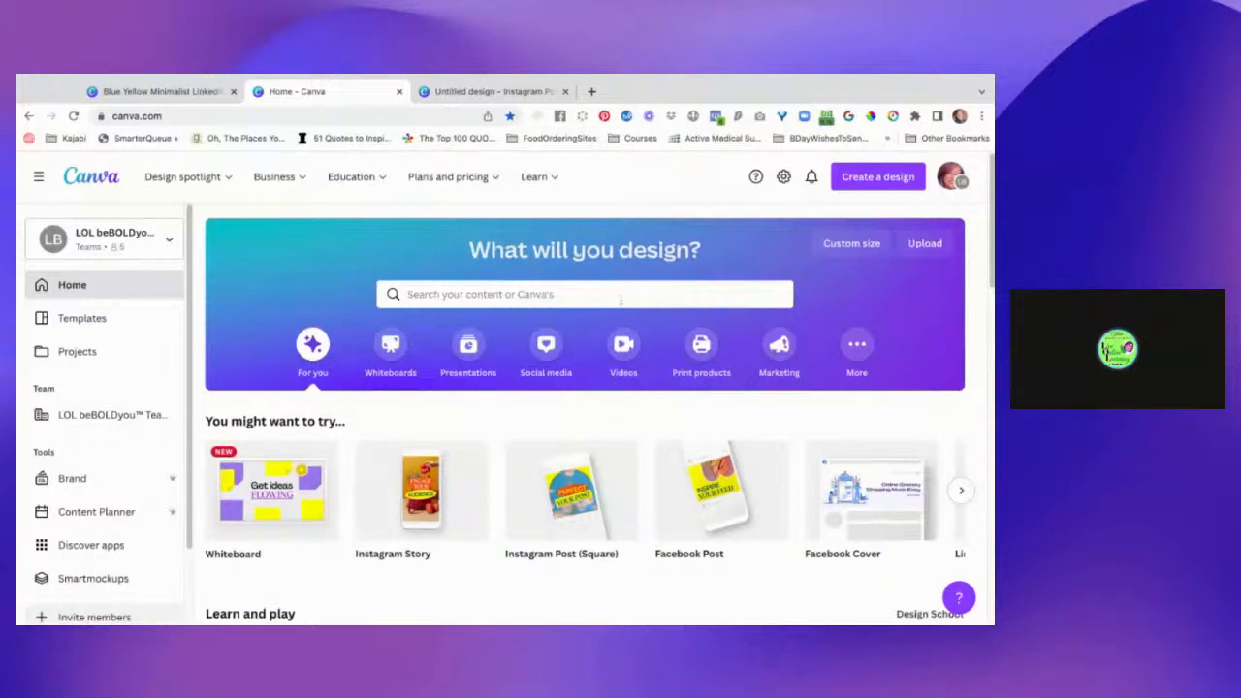
Display the home page's additional design types and check the sections and tools listed alongside them.
{"action": "left_click", "coordinate": [860, 350]}
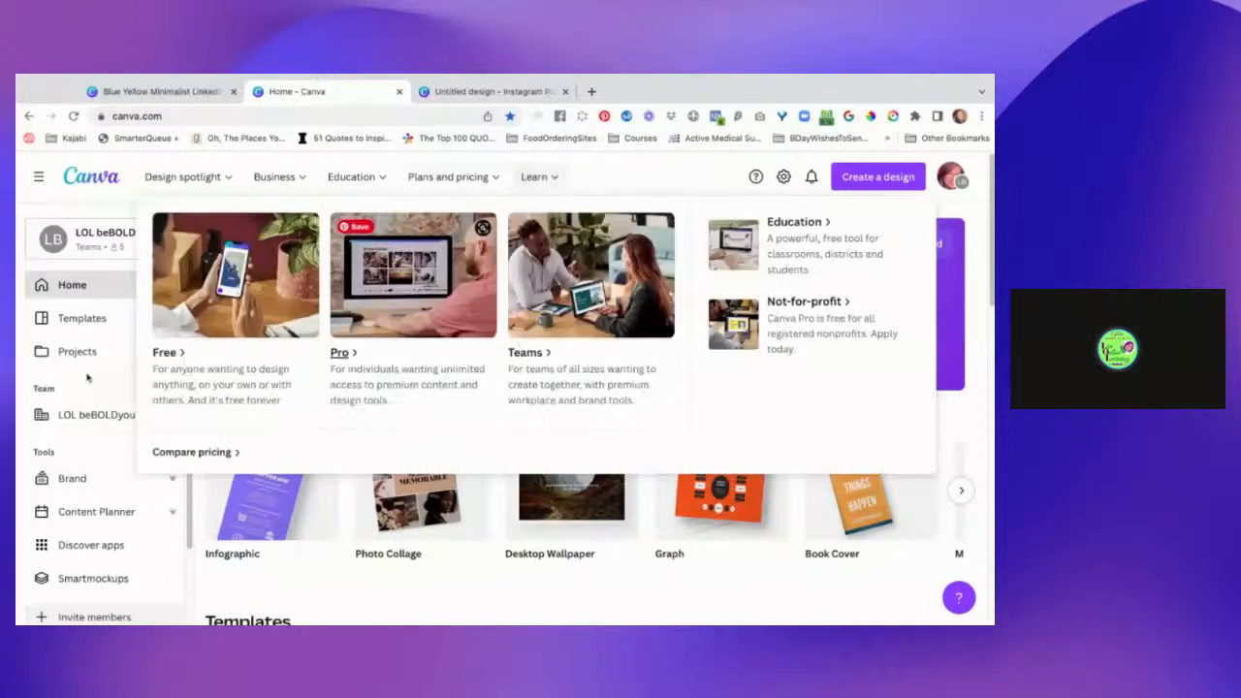
{"action": "scroll", "coordinate": [101, 412], "scroll_direction": "down", "scroll_amount": 2}
{"action": "scroll", "coordinate": [101, 415], "scroll_direction": "down", "scroll_amount": 1}
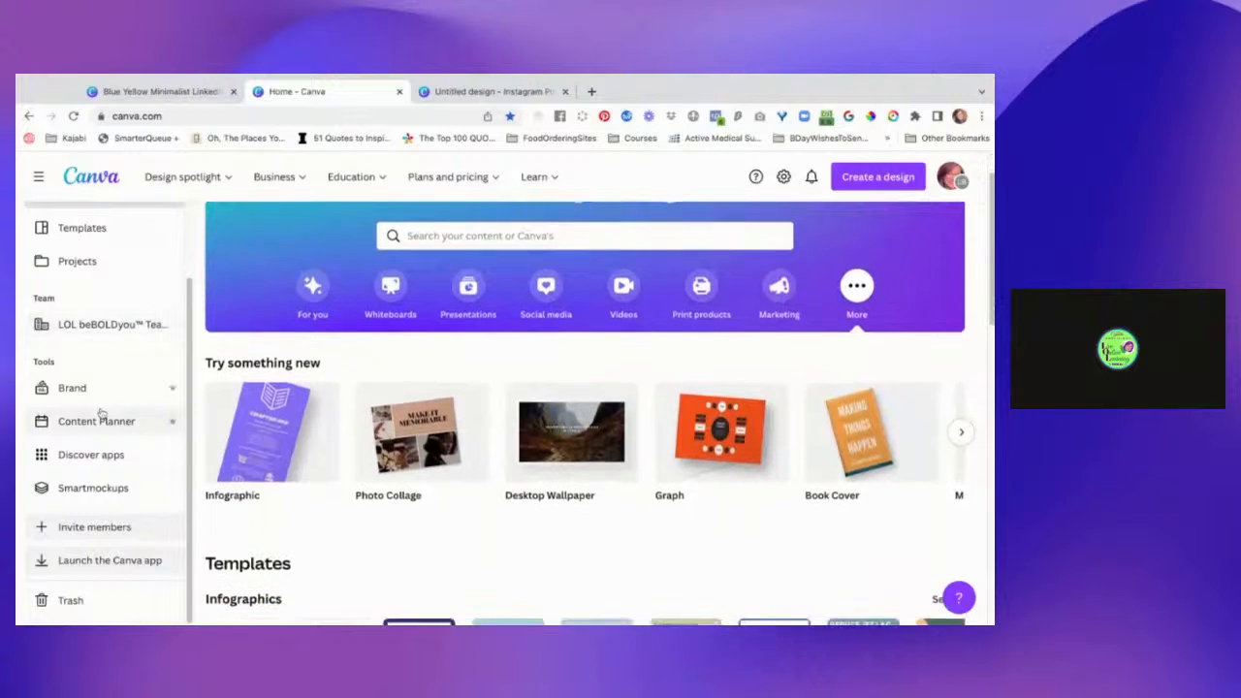
{"action": "scroll", "coordinate": [106, 439], "scroll_direction": "up", "scroll_amount": 1}
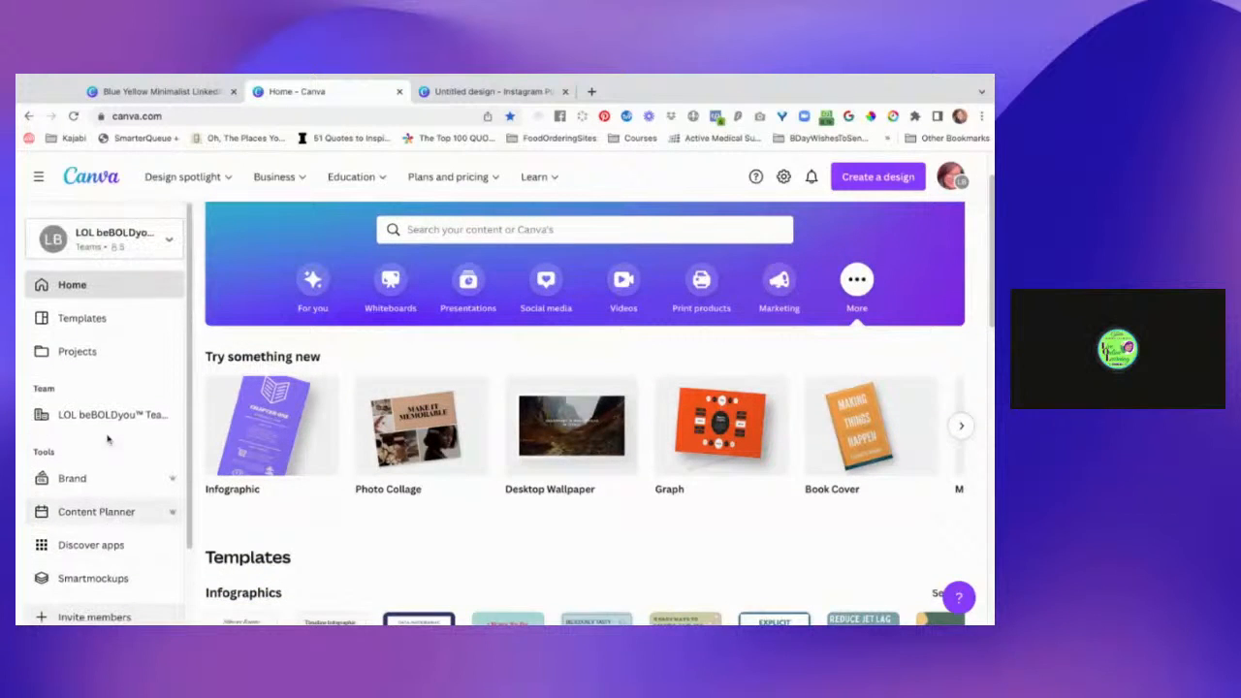
{"action": "scroll", "coordinate": [422, 456], "scroll_direction": "up", "scroll_amount": 1}
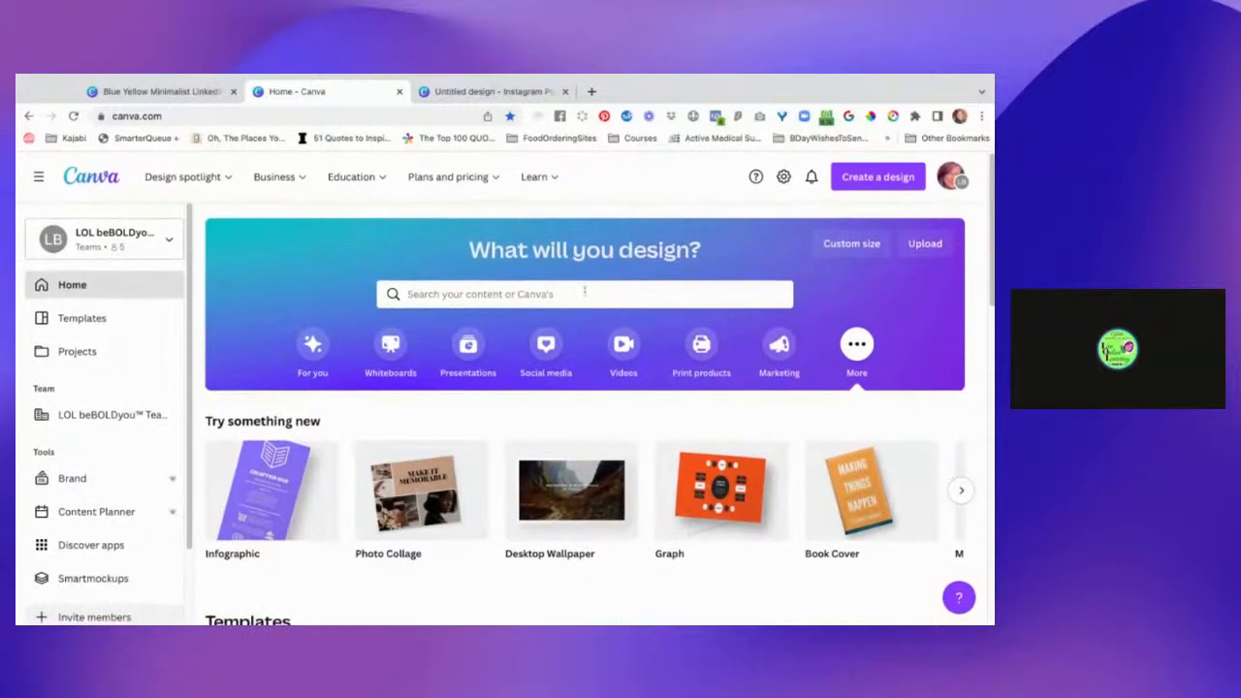
Look up template suggestions for "build a custom gradient" from the home page, and clear the search.
{"action": "left_click", "coordinate": [584, 292]}
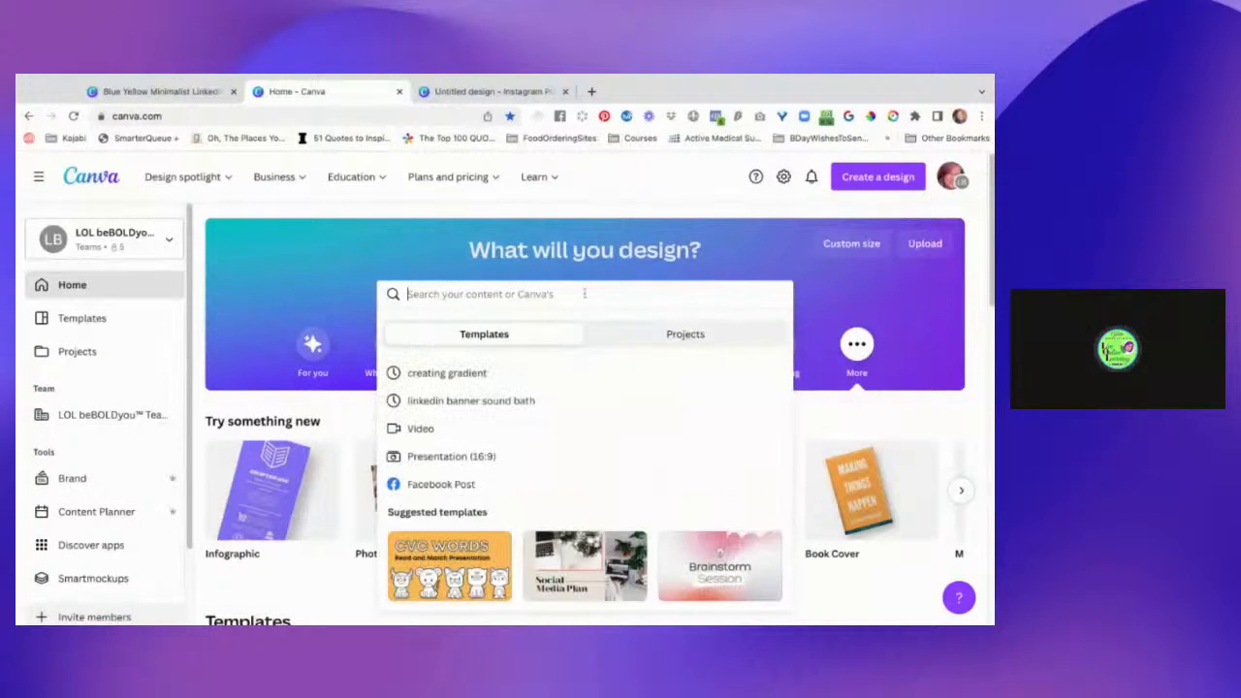
{"action": "type", "text": "build a"}
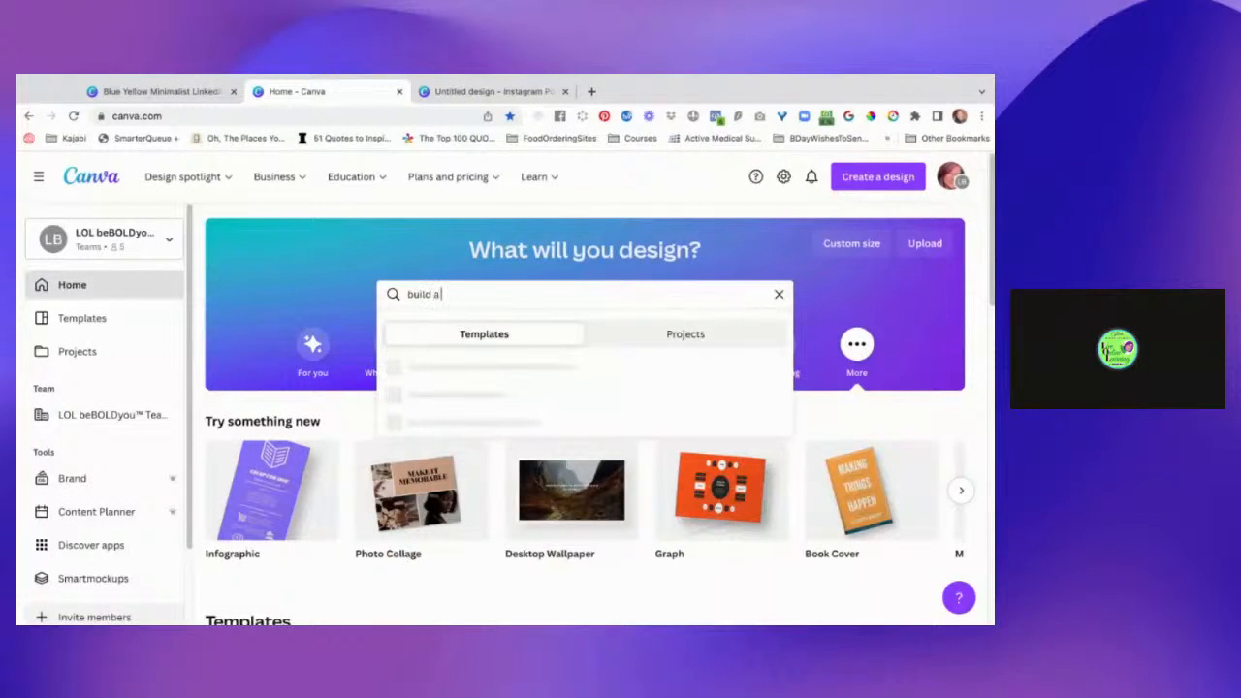
{"action": "type", "text": " custom gradient"}
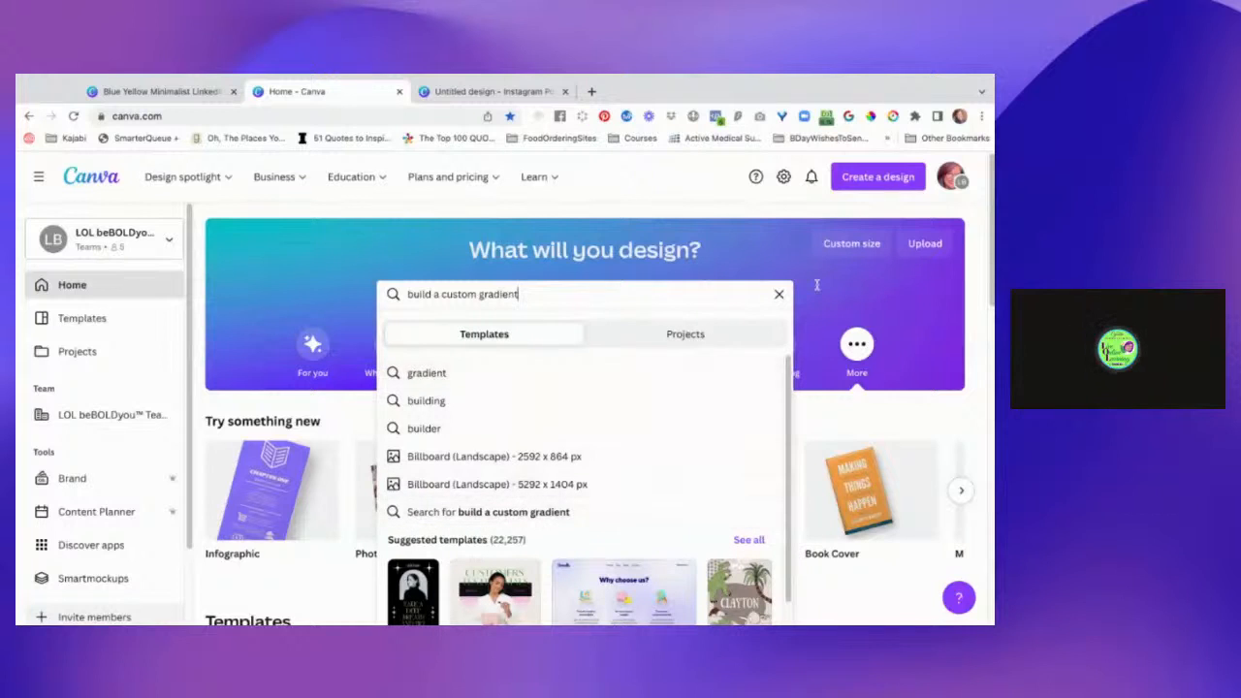
{"action": "left_click", "coordinate": [779, 294]}
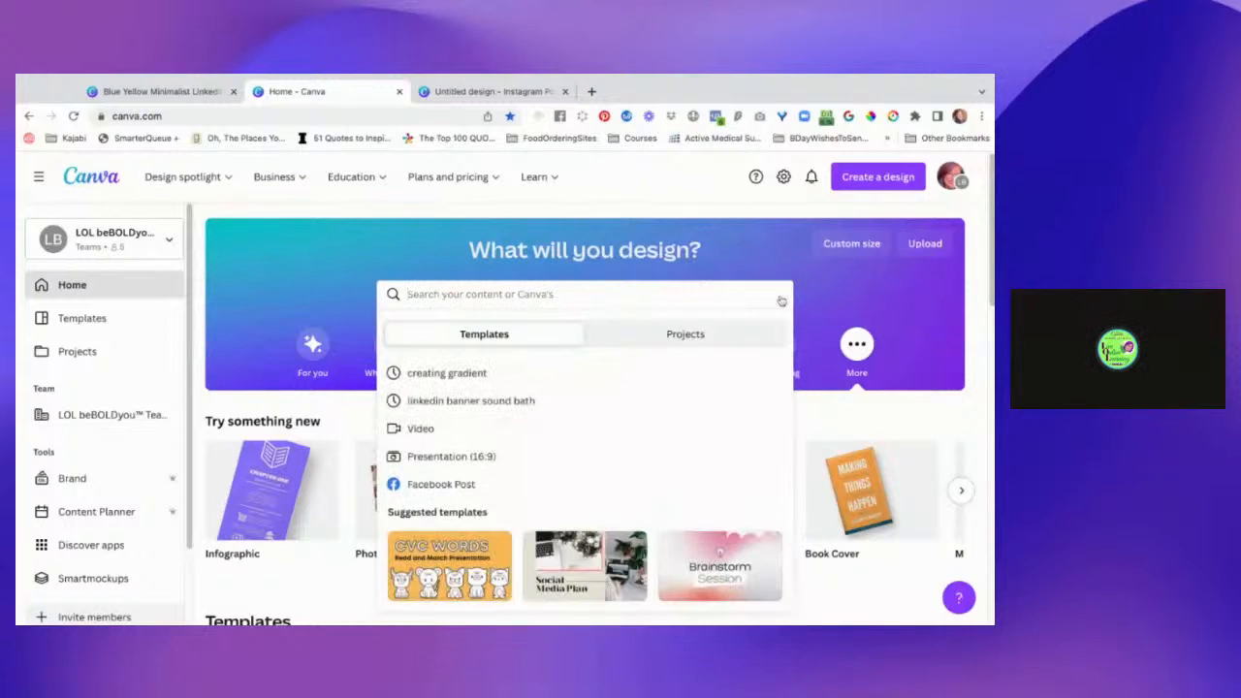
Open Design School from the home page's learning resources.
{"action": "left_click", "coordinate": [544, 181]}
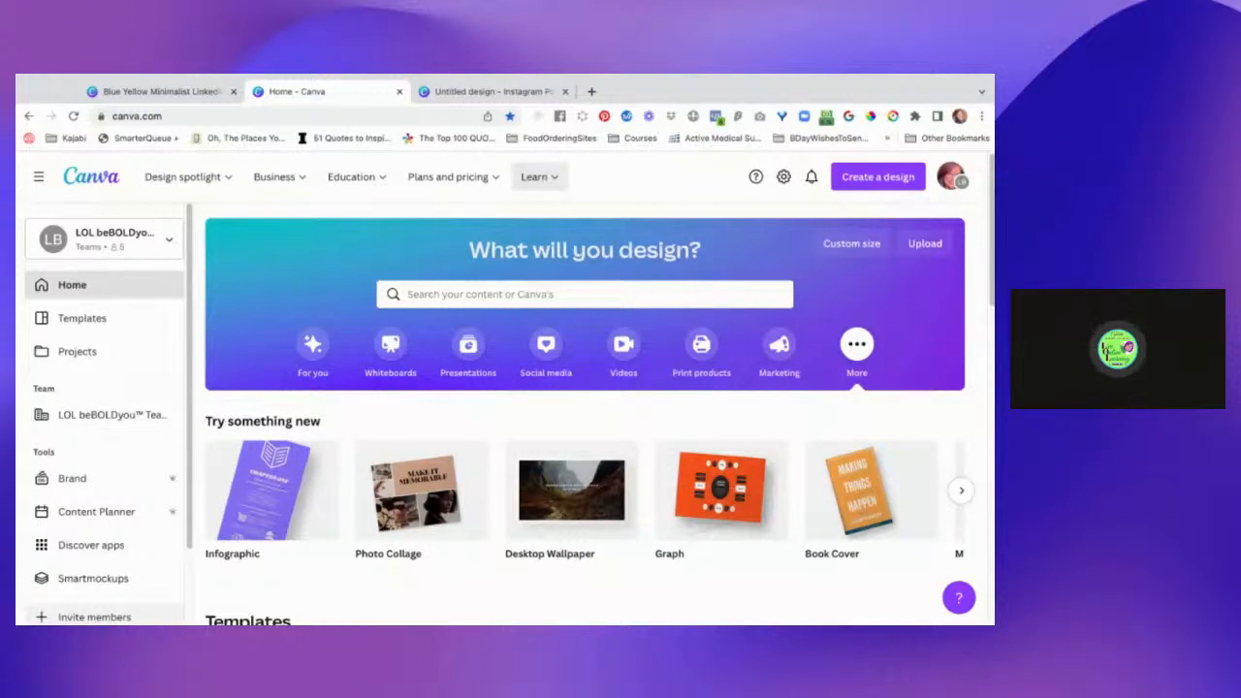
{"action": "left_click", "coordinate": [557, 180]}
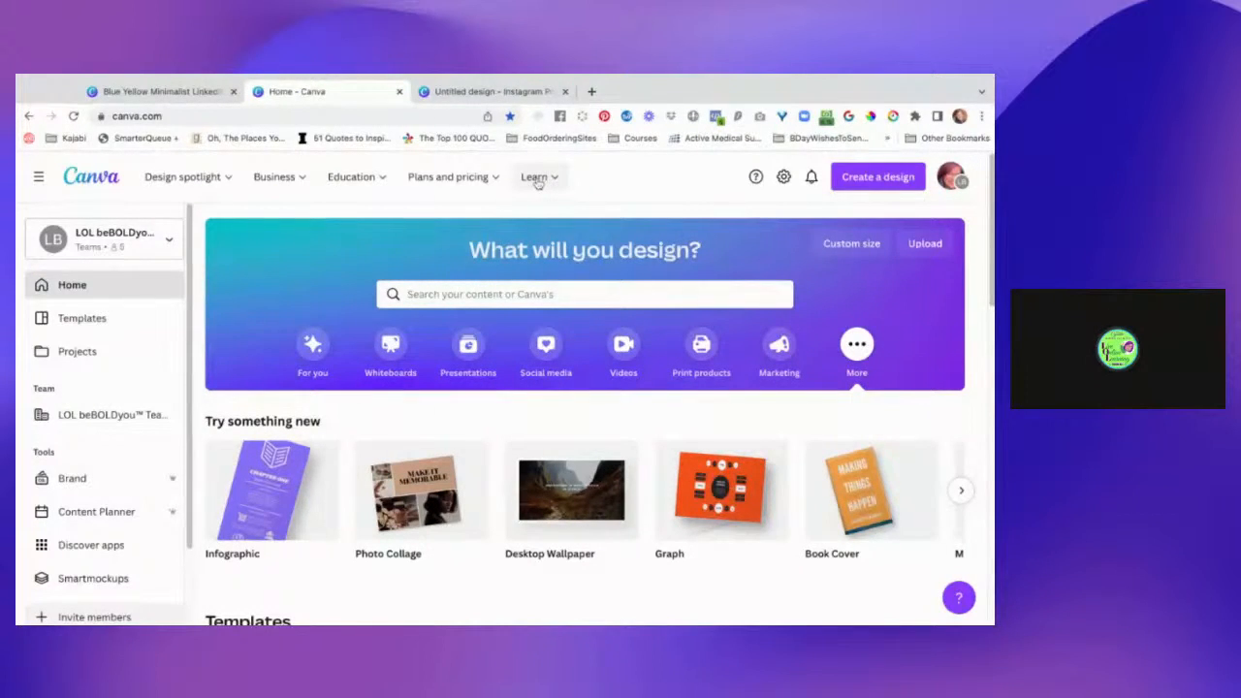
{"action": "left_click", "coordinate": [670, 294]}
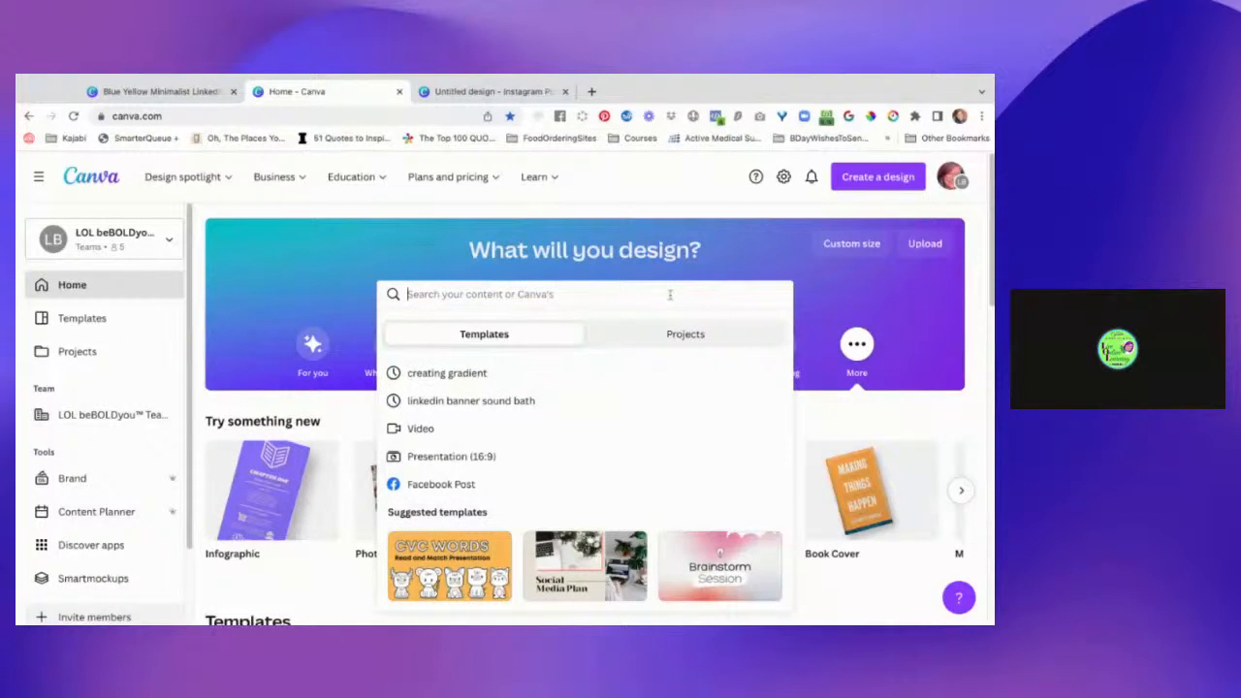
{"action": "mouse_move", "coordinate": [529, 171]}
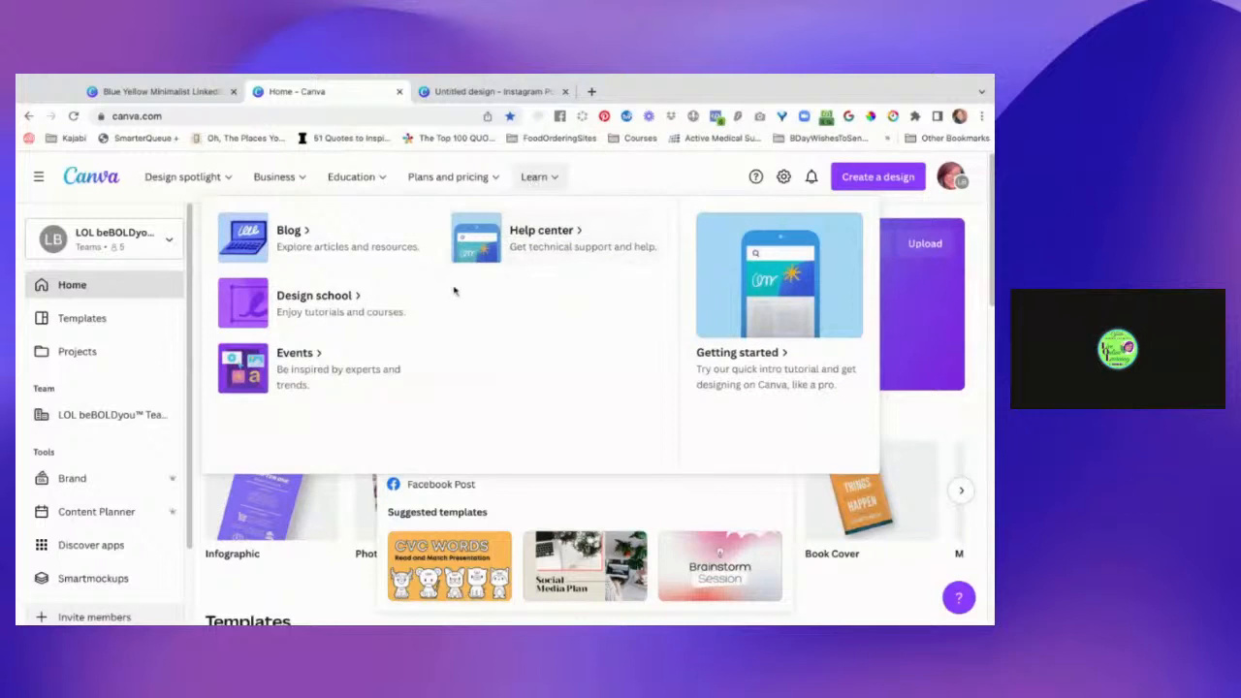
{"action": "left_click", "coordinate": [336, 306]}
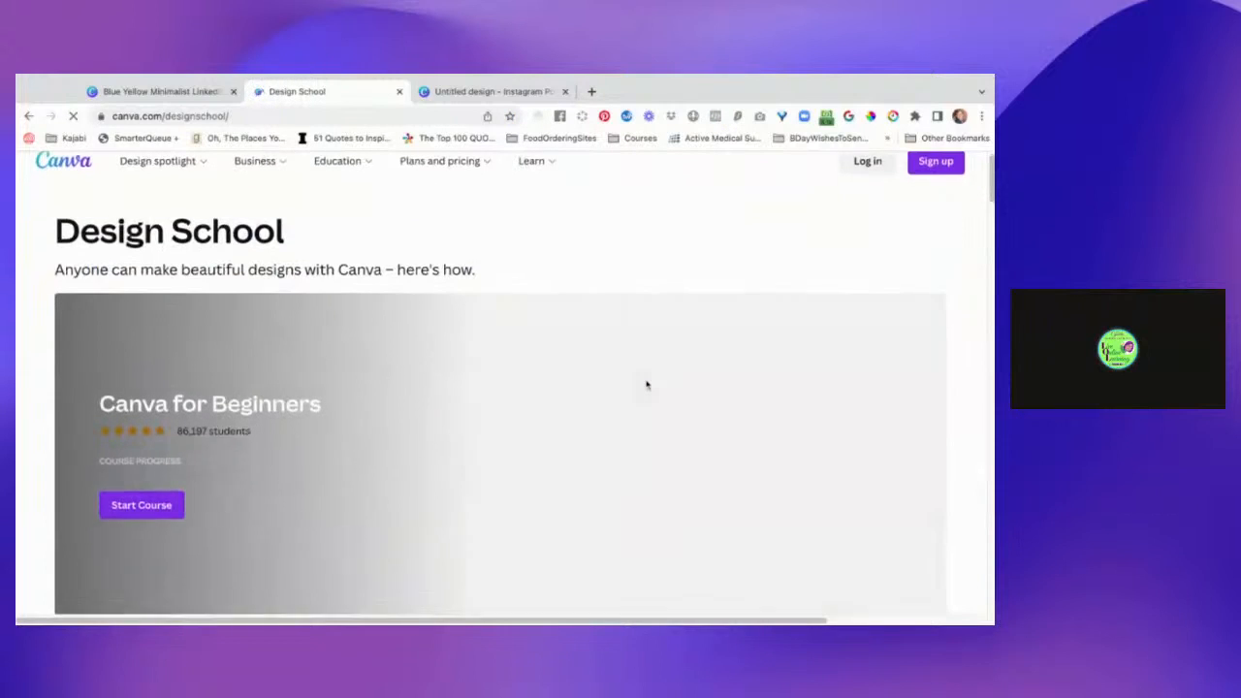
Look over the Canva for Beginners feature and the available courses in Design School.
{"action": "scroll", "coordinate": [647, 385], "scroll_direction": "down", "scroll_amount": 2}
{"action": "scroll", "coordinate": [504, 386], "scroll_direction": "up", "scroll_amount": 2}
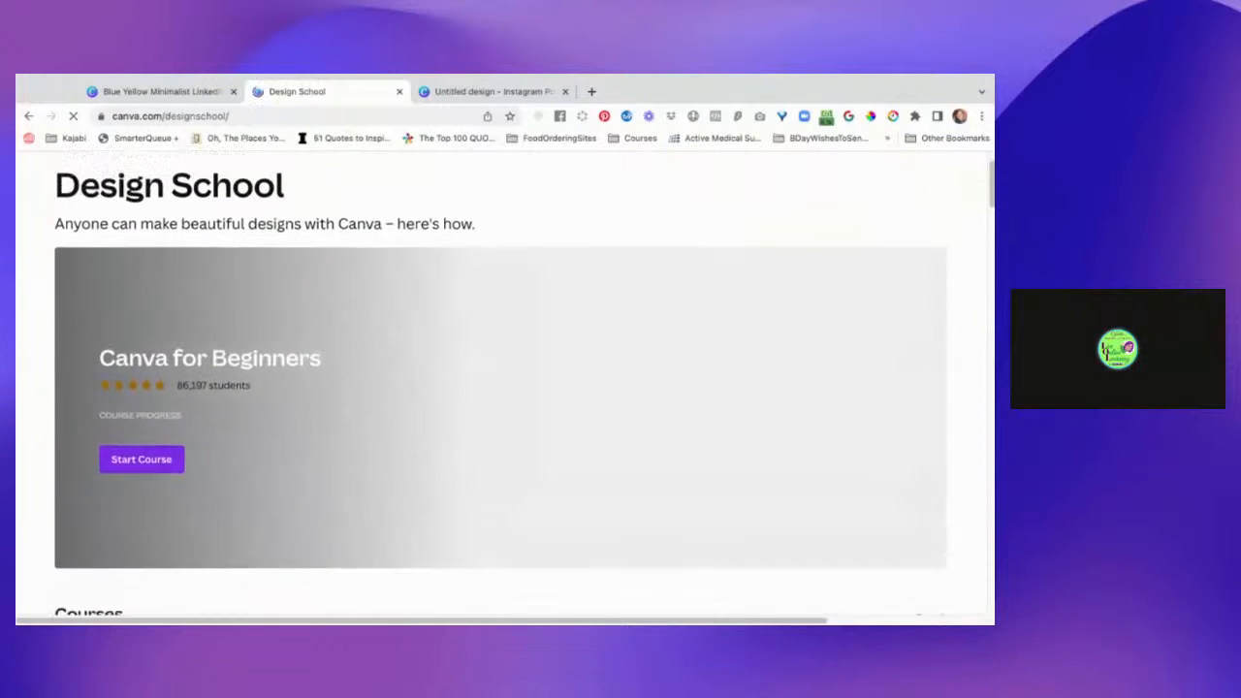
{"action": "scroll", "coordinate": [504, 386], "scroll_direction": "down", "scroll_amount": 2}
{"action": "scroll", "coordinate": [500, 387], "scroll_direction": "down", "scroll_amount": 4}
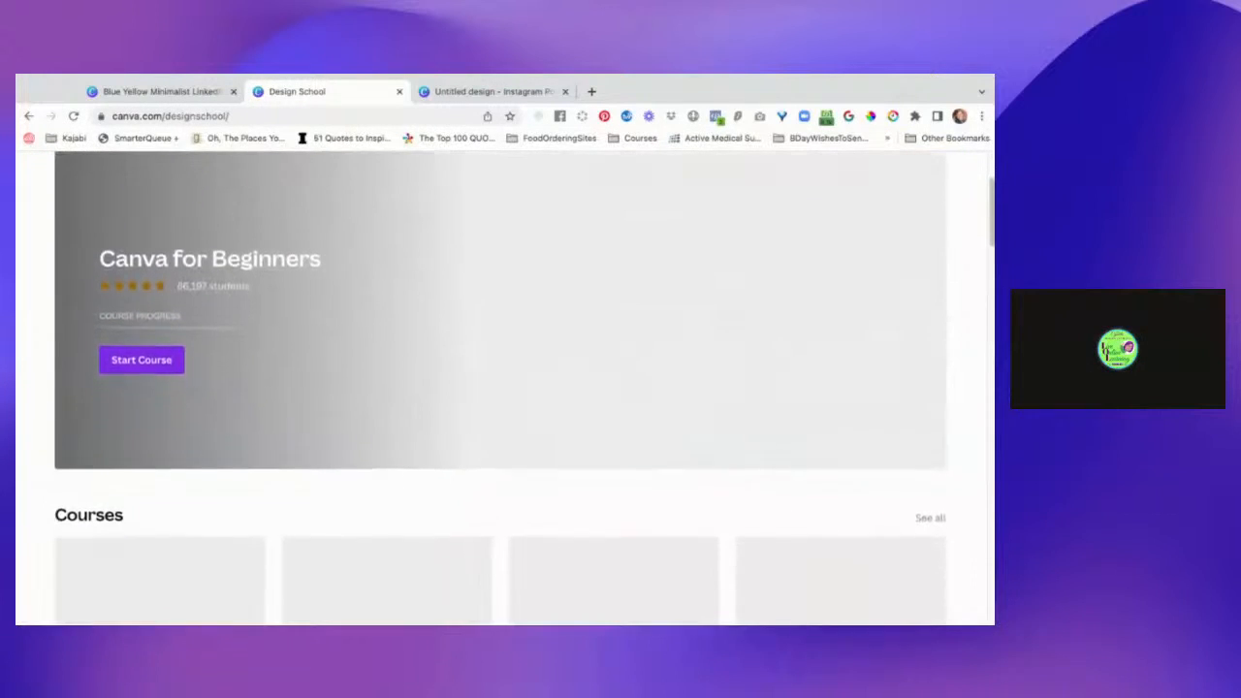
{"action": "scroll", "coordinate": [611, 388], "scroll_direction": "down", "scroll_amount": 4}
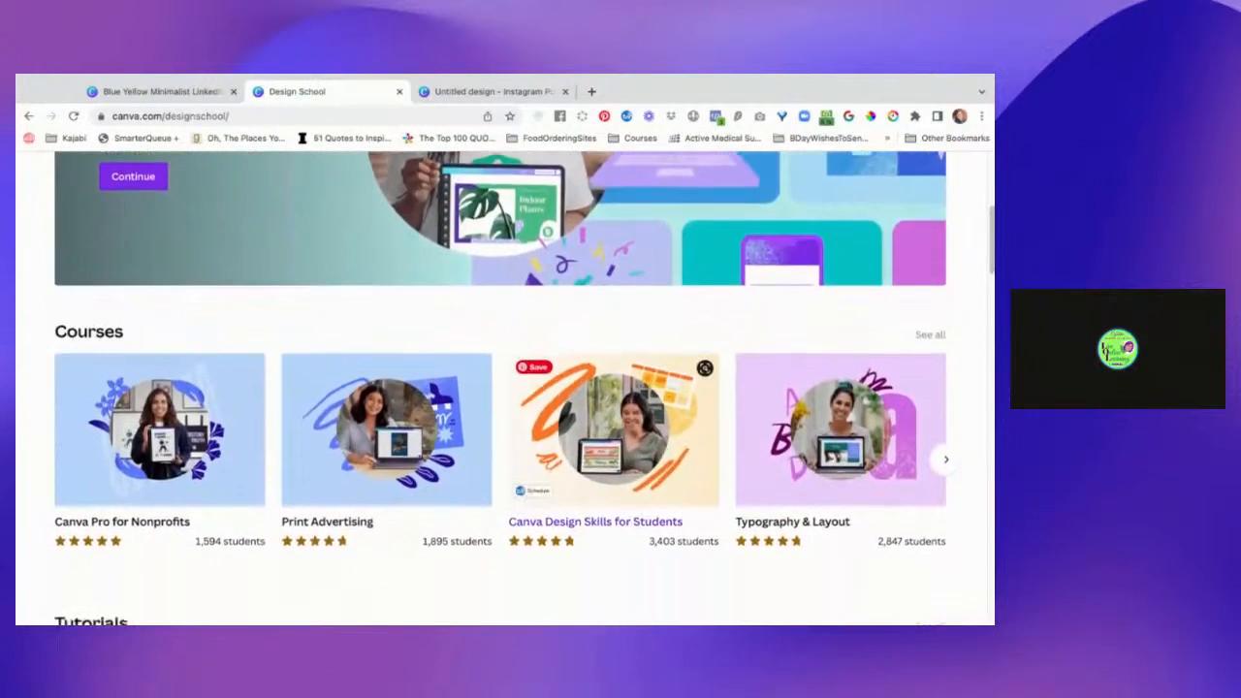
{"action": "scroll", "coordinate": [611, 291], "scroll_direction": "down", "scroll_amount": 3}
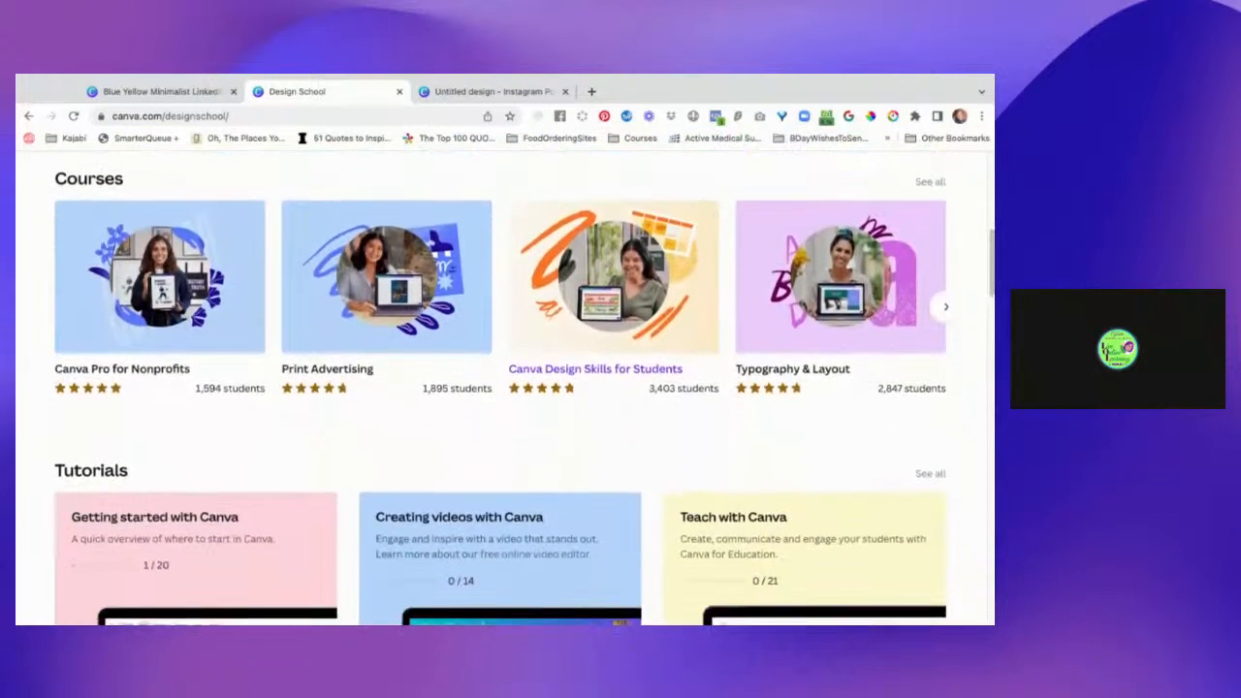
Examine the Design School tutorial series, from Getting started with Canva to Plan and post content to socials.
{"action": "scroll", "coordinate": [500, 388], "scroll_direction": "down", "scroll_amount": 1}
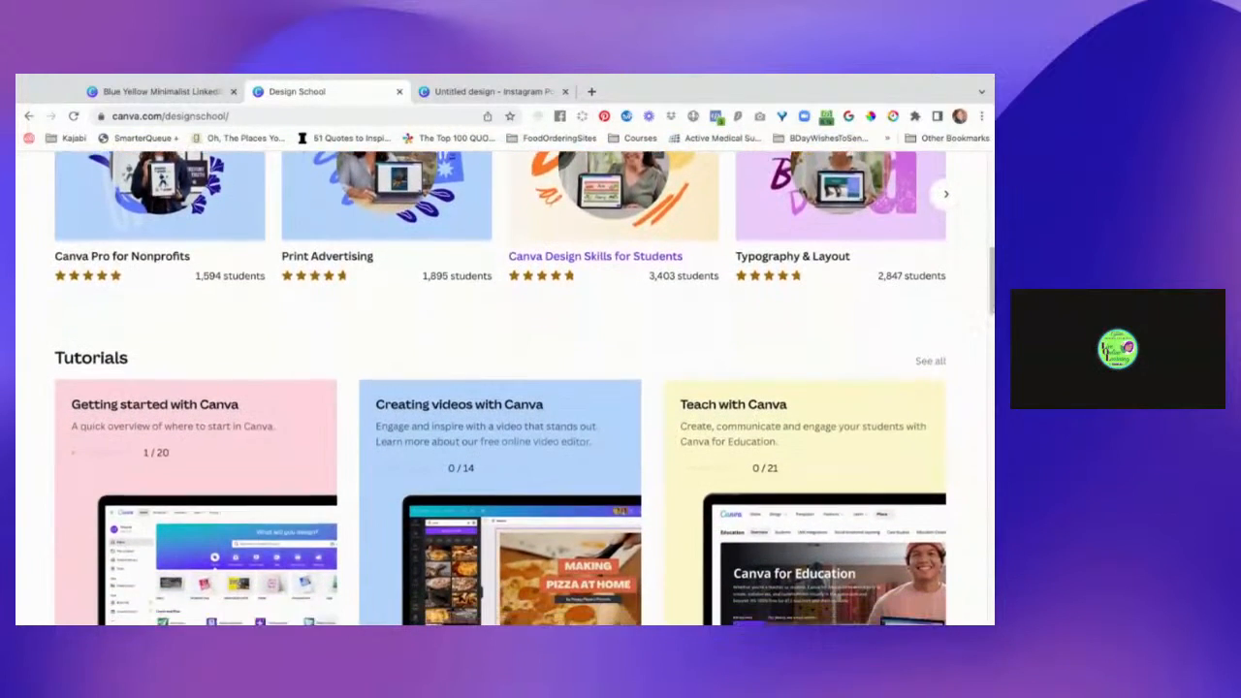
{"action": "scroll", "coordinate": [504, 388], "scroll_direction": "down", "scroll_amount": 2}
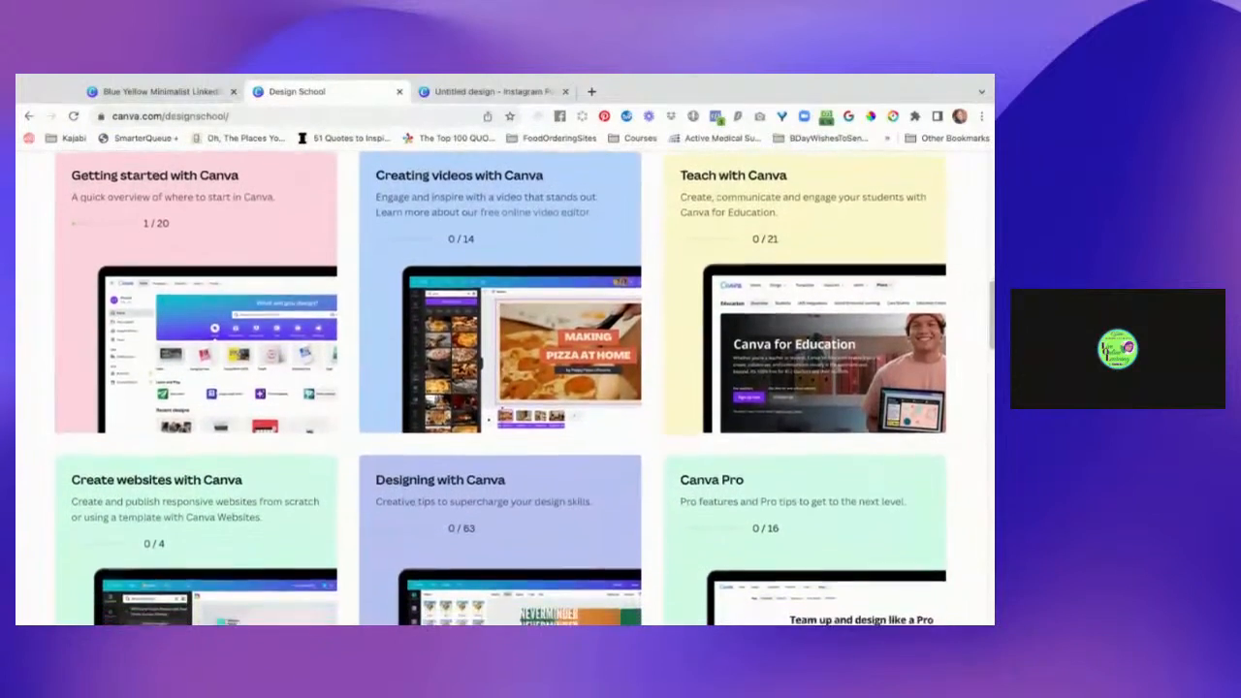
{"action": "scroll", "coordinate": [505, 388], "scroll_direction": "up", "scroll_amount": 1}
{"action": "scroll", "coordinate": [504, 388], "scroll_direction": "down", "scroll_amount": 5}
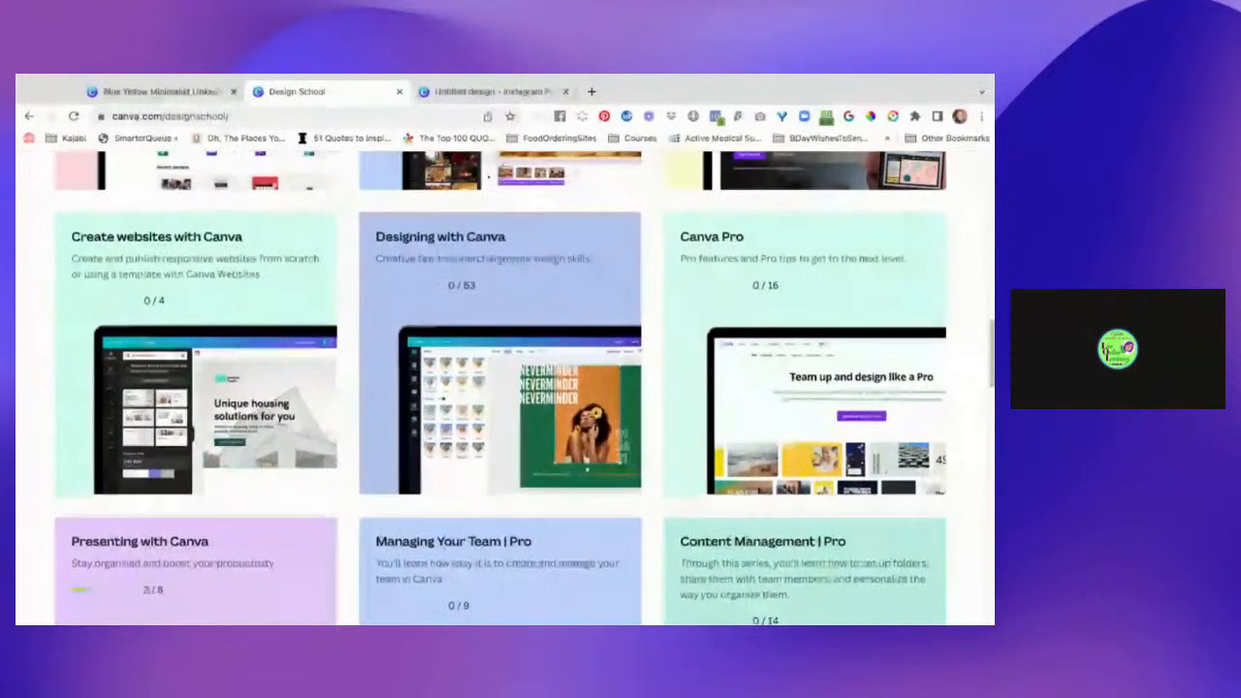
{"action": "scroll", "coordinate": [504, 388], "scroll_direction": "down", "scroll_amount": 1}
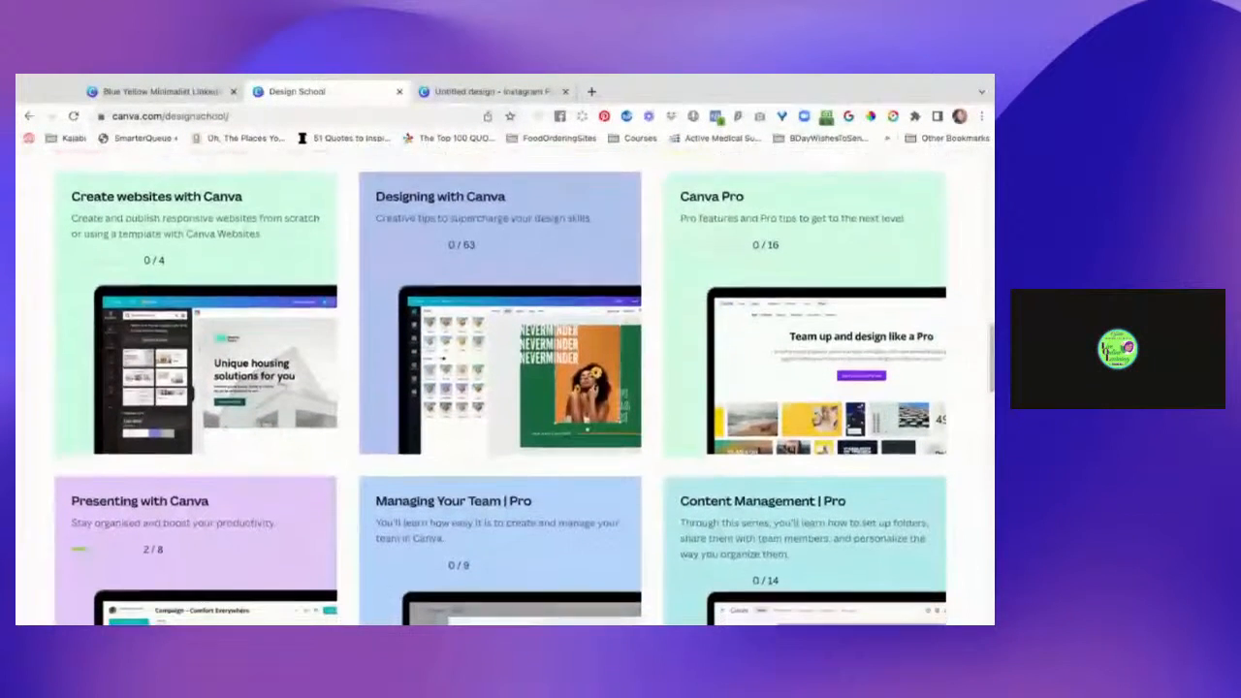
{"action": "scroll", "coordinate": [504, 388], "scroll_direction": "down", "scroll_amount": 6}
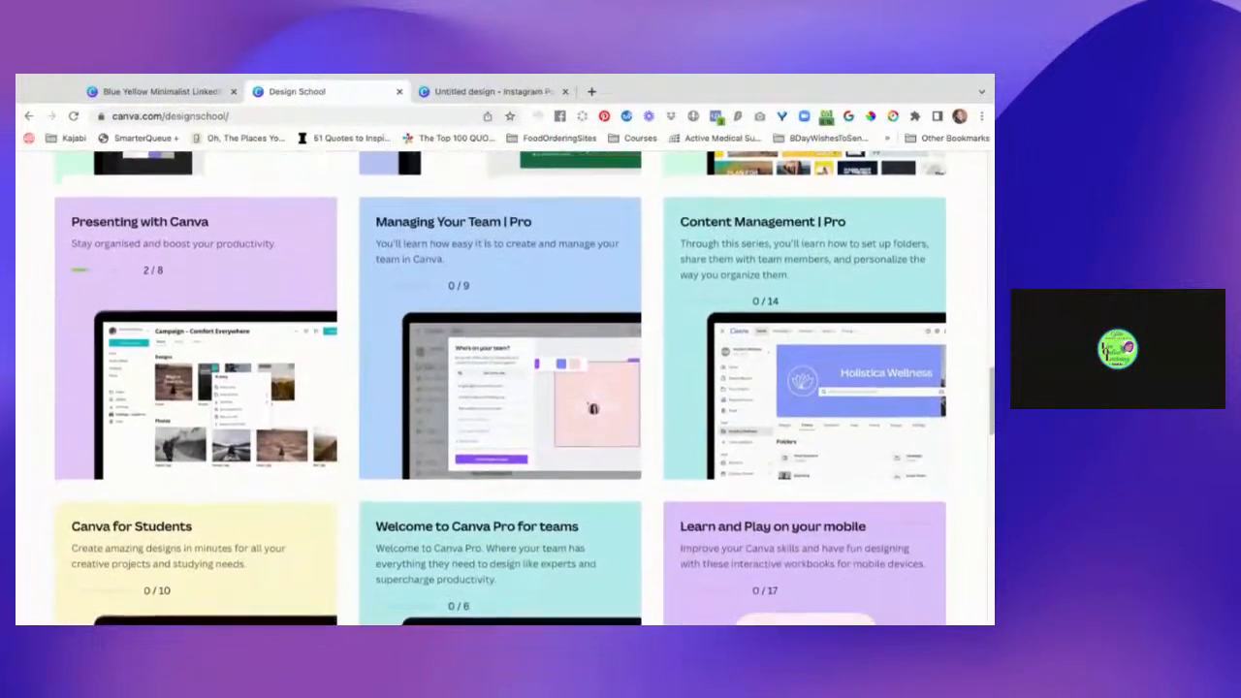
{"action": "scroll", "coordinate": [504, 388], "scroll_direction": "down", "scroll_amount": 1}
{"action": "scroll", "coordinate": [504, 388], "scroll_direction": "down", "scroll_amount": 3}
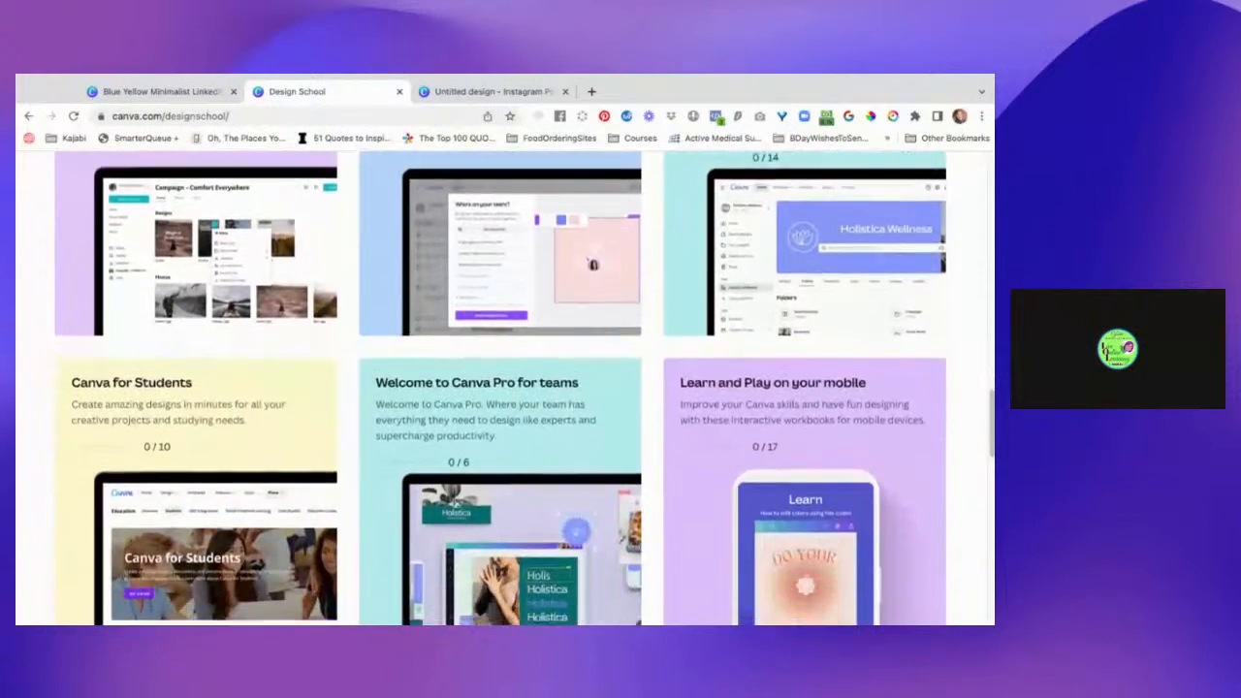
{"action": "scroll", "coordinate": [504, 388], "scroll_direction": "down", "scroll_amount": 3}
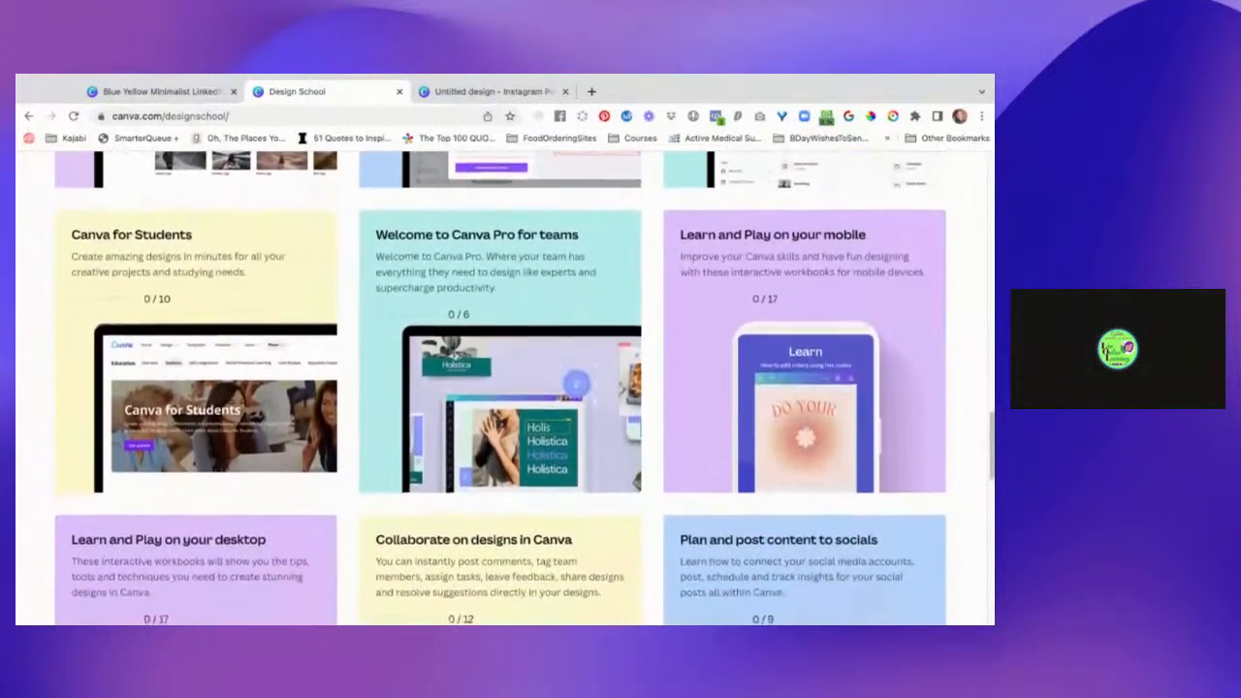
{"action": "scroll", "coordinate": [505, 388], "scroll_direction": "down", "scroll_amount": 3}
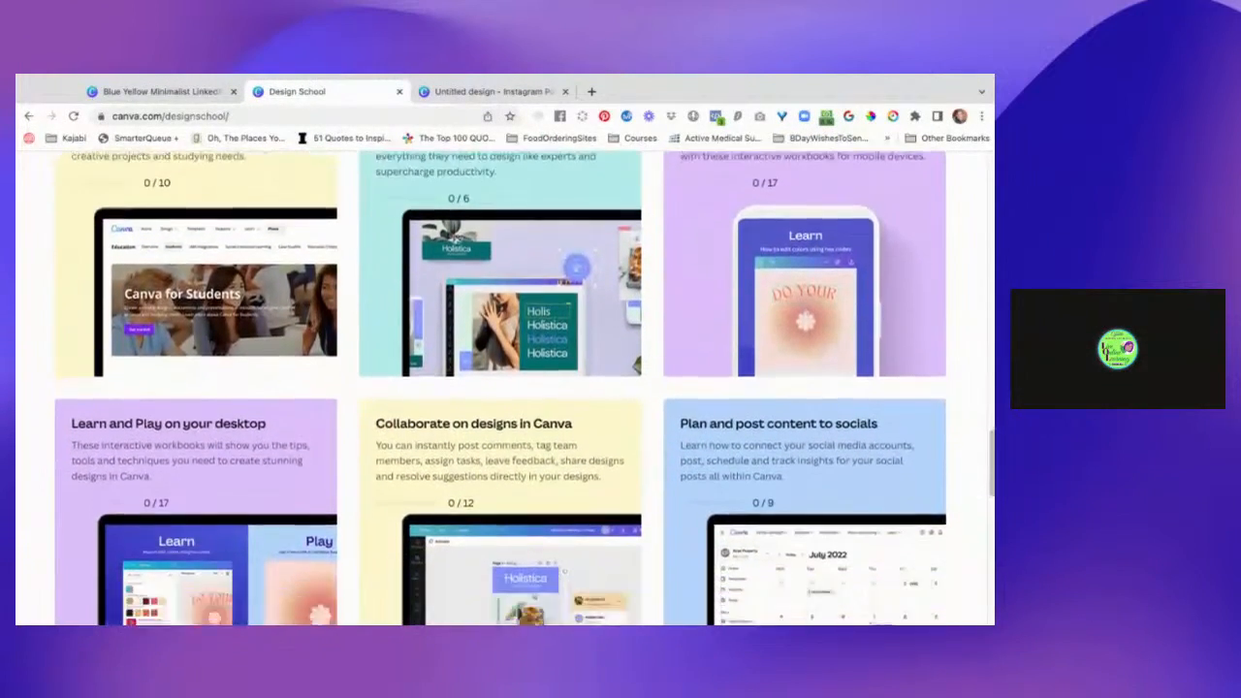
{"action": "scroll", "coordinate": [505, 388], "scroll_direction": "down", "scroll_amount": 1}
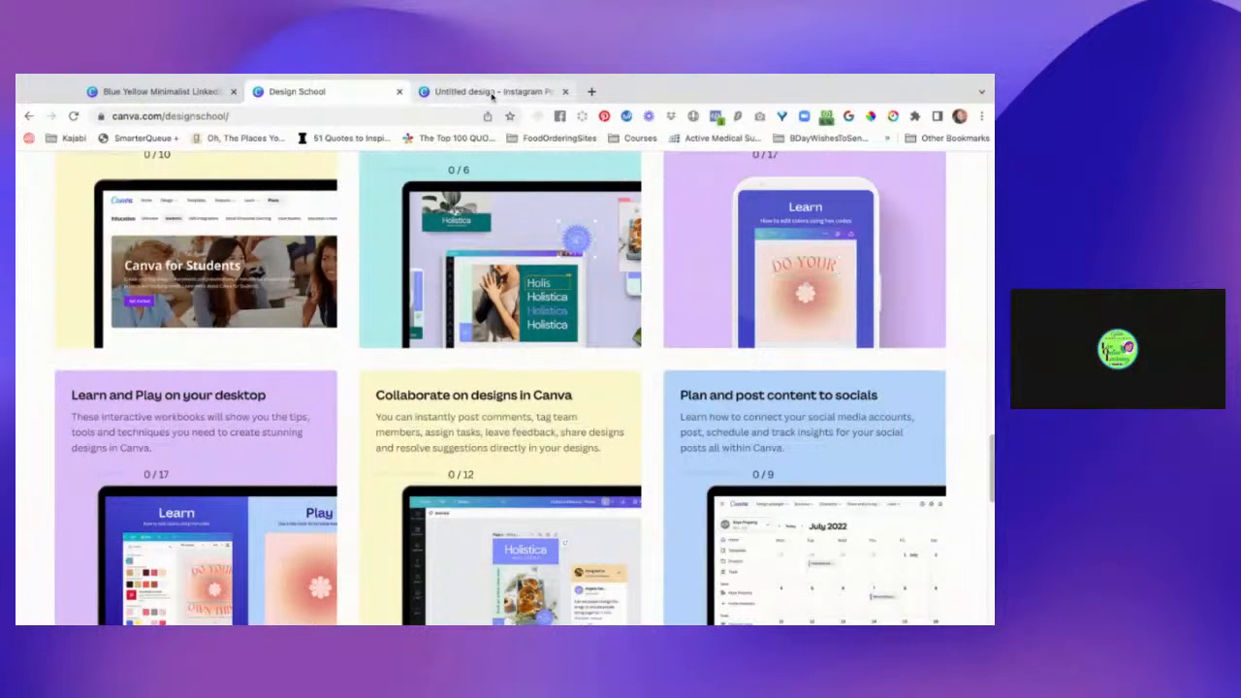
Return to the untitled Instagram Post design and add a blank second page after the gradient page.
{"action": "left_click", "coordinate": [492, 92]}
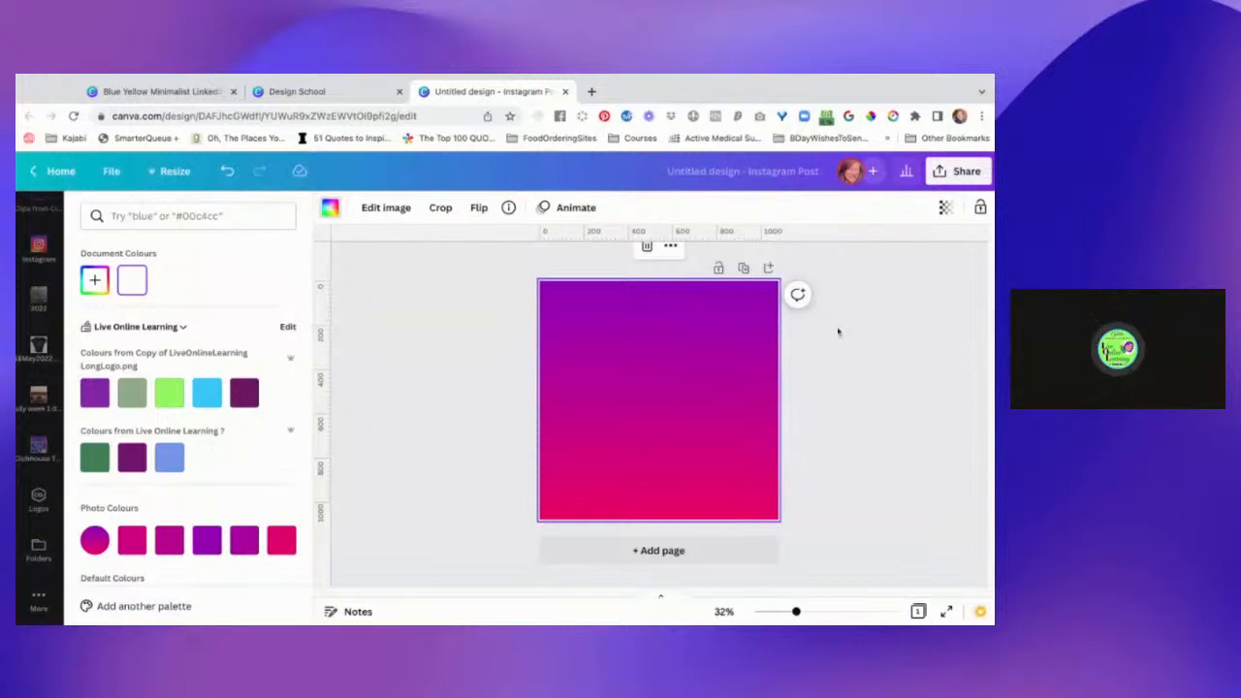
{"action": "left_click", "coordinate": [699, 551]}
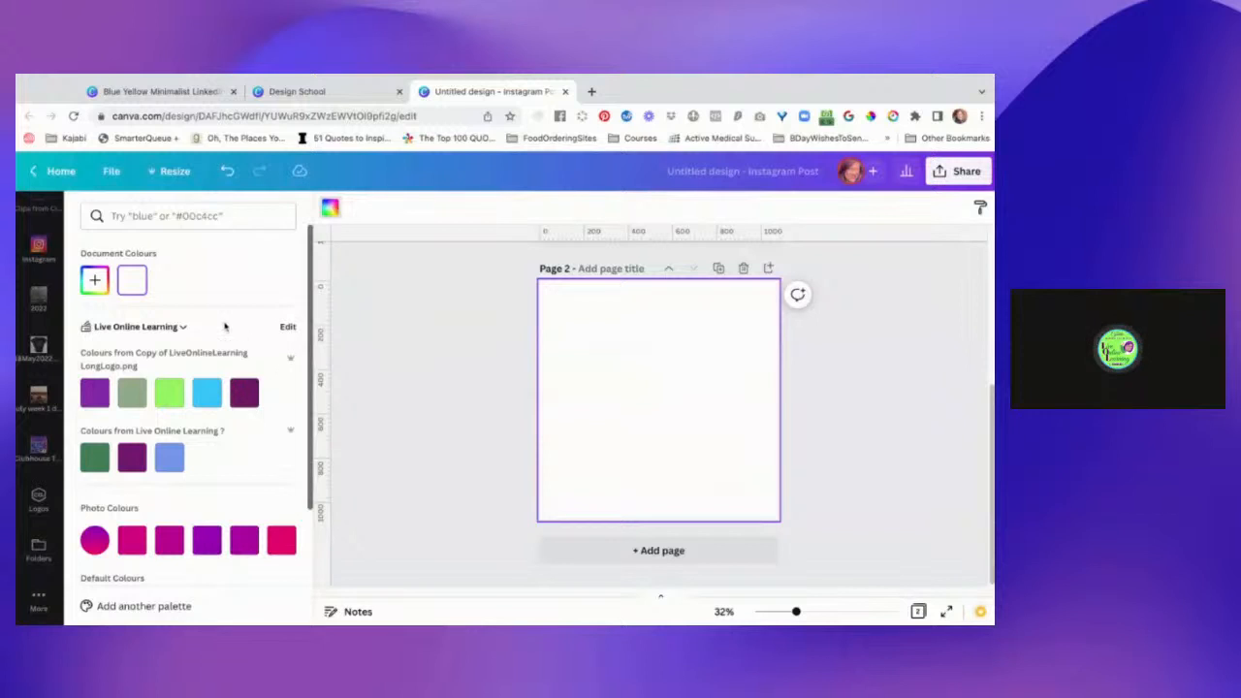
{"action": "scroll", "coordinate": [224, 330], "scroll_direction": "down", "scroll_amount": 5}
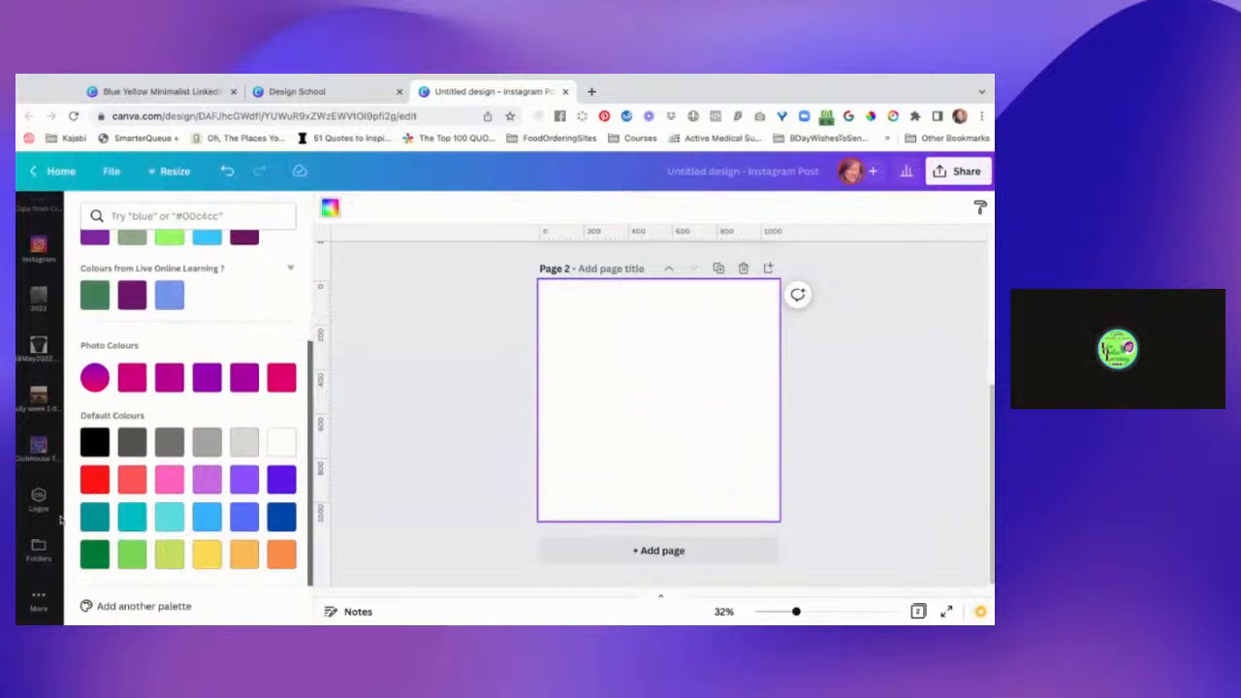
Browse the Canva apps for the editor and add the Hue & Stripe app.
{"action": "left_click", "coordinate": [39, 599]}
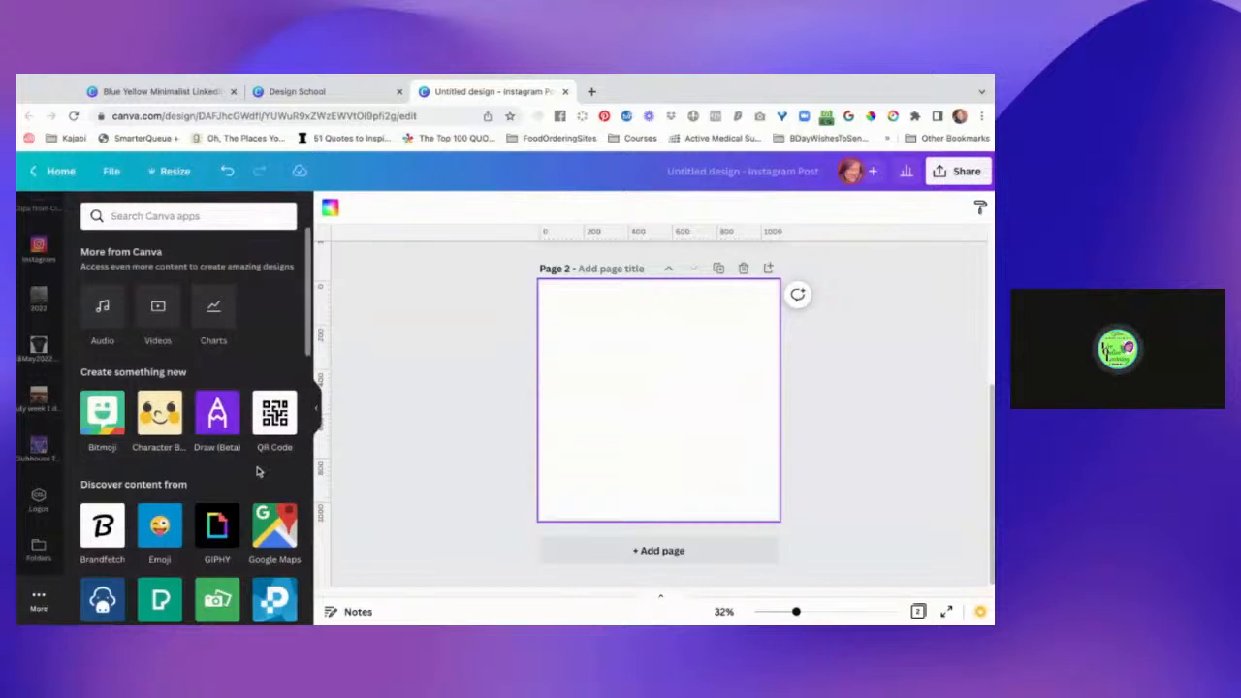
{"action": "scroll", "coordinate": [258, 472], "scroll_direction": "down", "scroll_amount": 4}
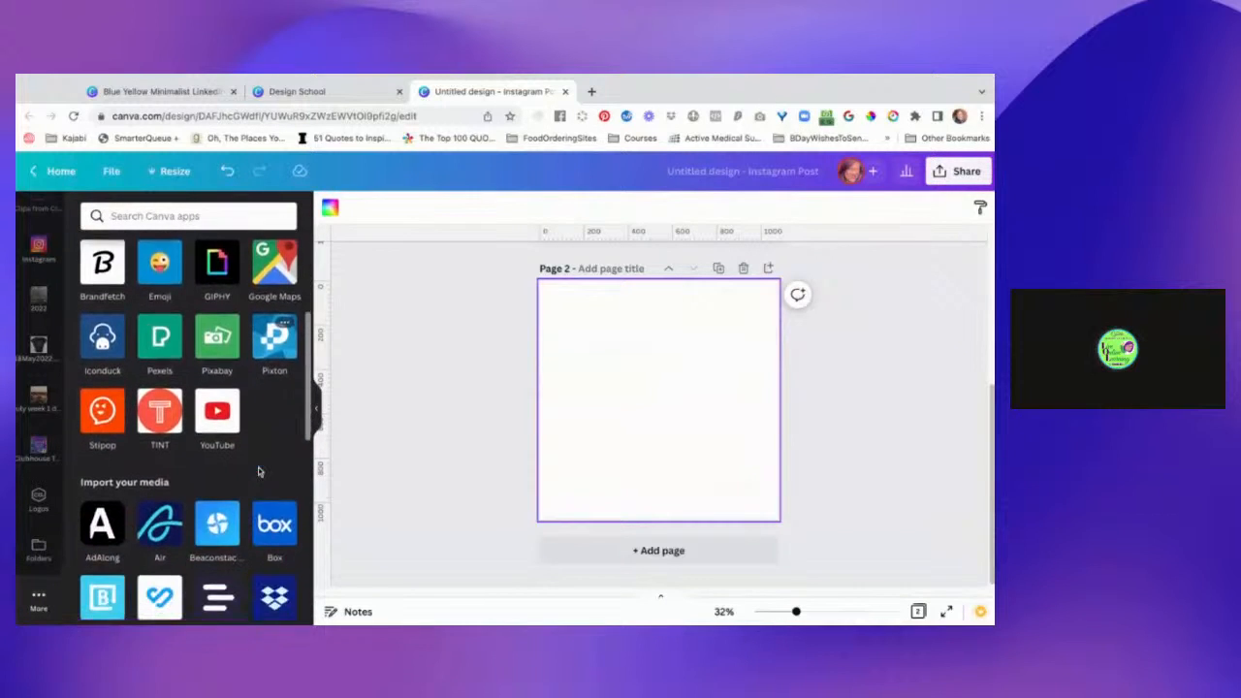
{"action": "scroll", "coordinate": [197, 426], "scroll_direction": "down", "scroll_amount": 3}
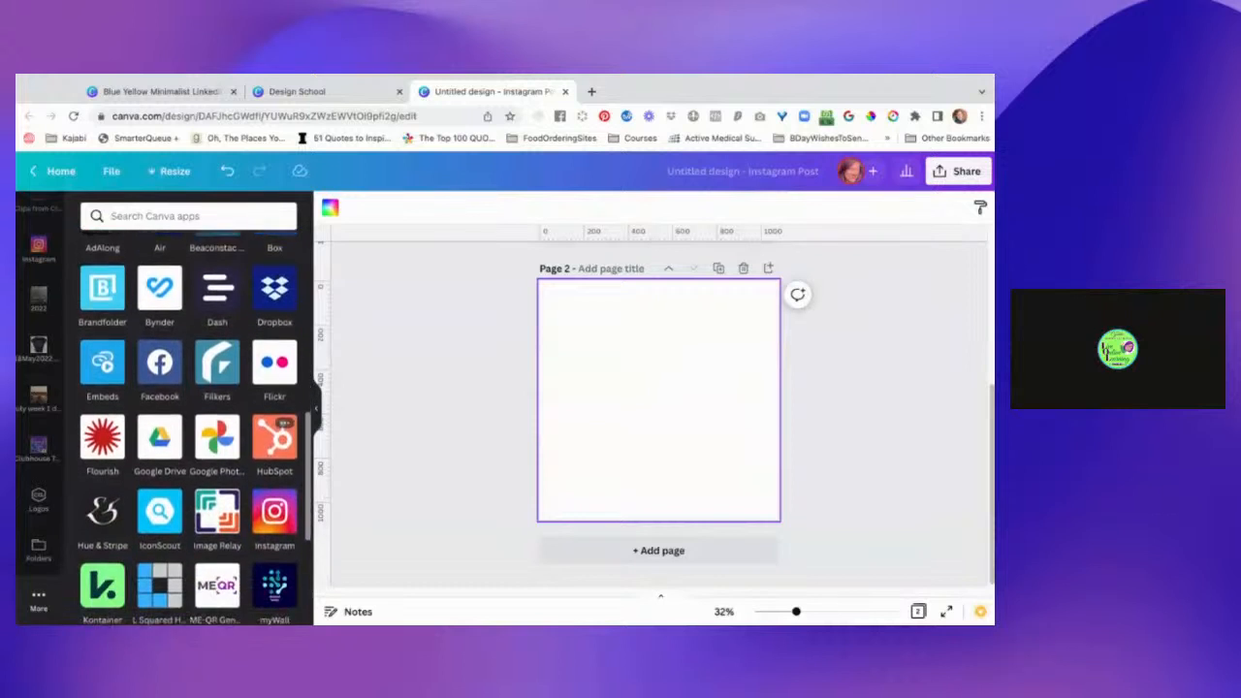
{"action": "scroll", "coordinate": [194, 426], "scroll_direction": "down", "scroll_amount": 2}
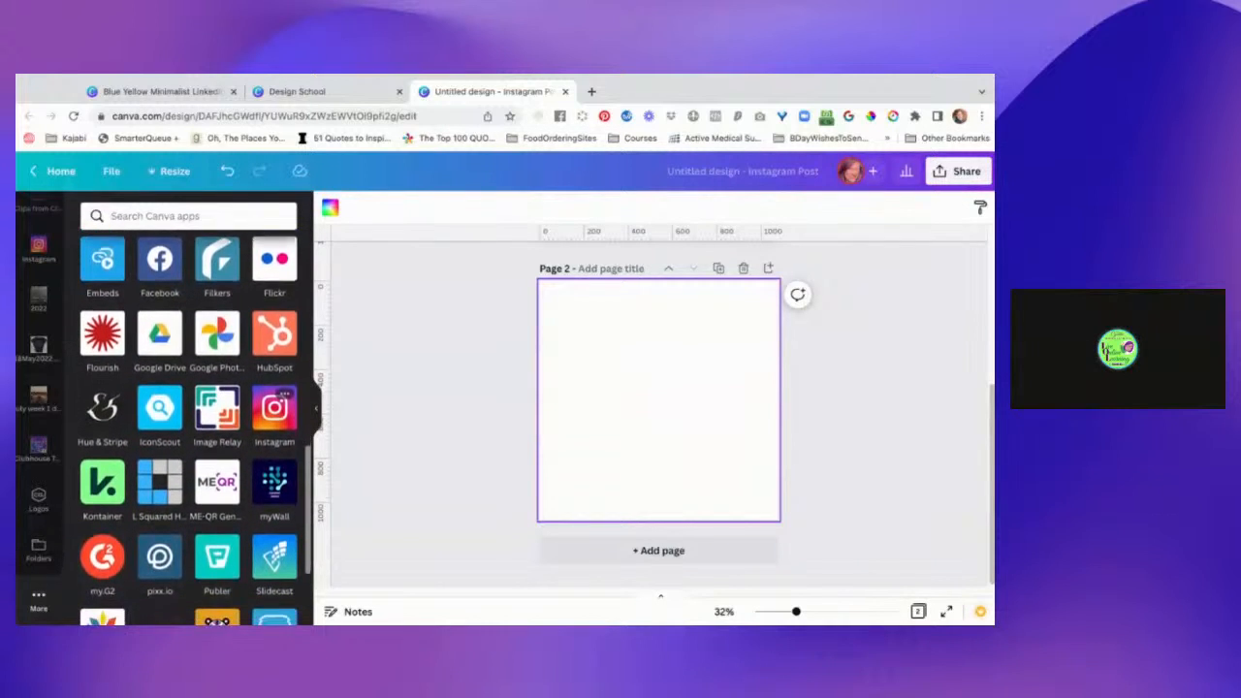
{"action": "scroll", "coordinate": [194, 427], "scroll_direction": "down", "scroll_amount": 2}
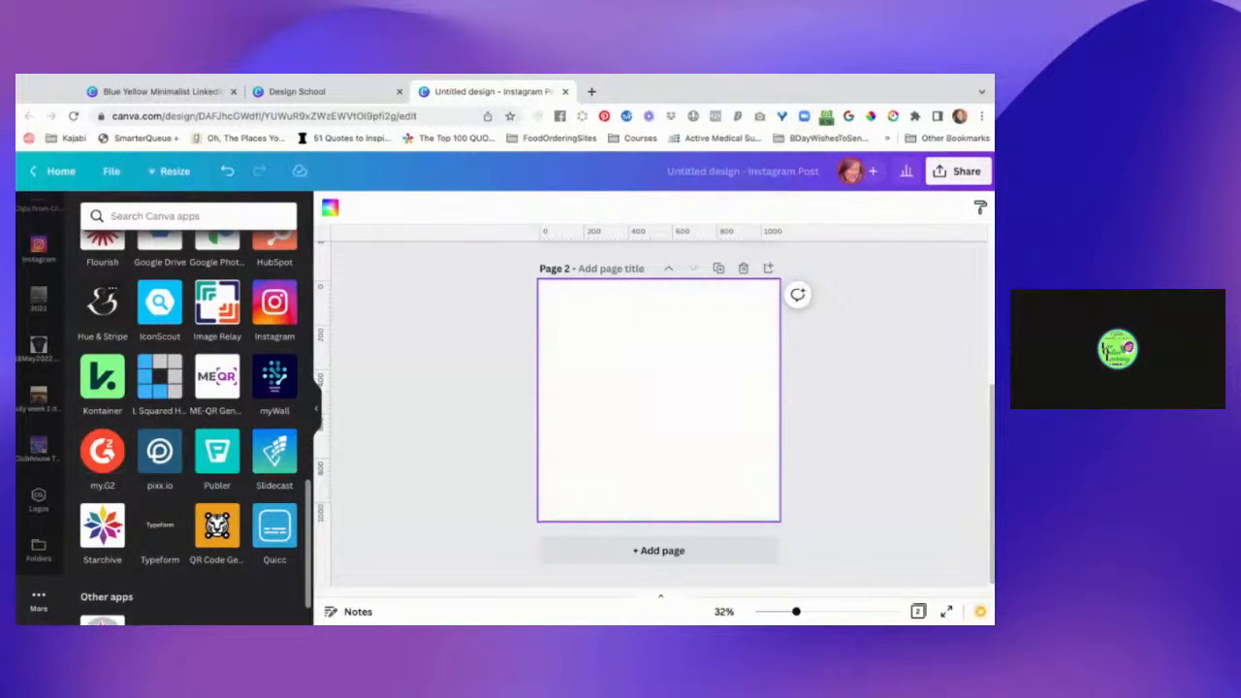
{"action": "left_click", "coordinate": [102, 306]}
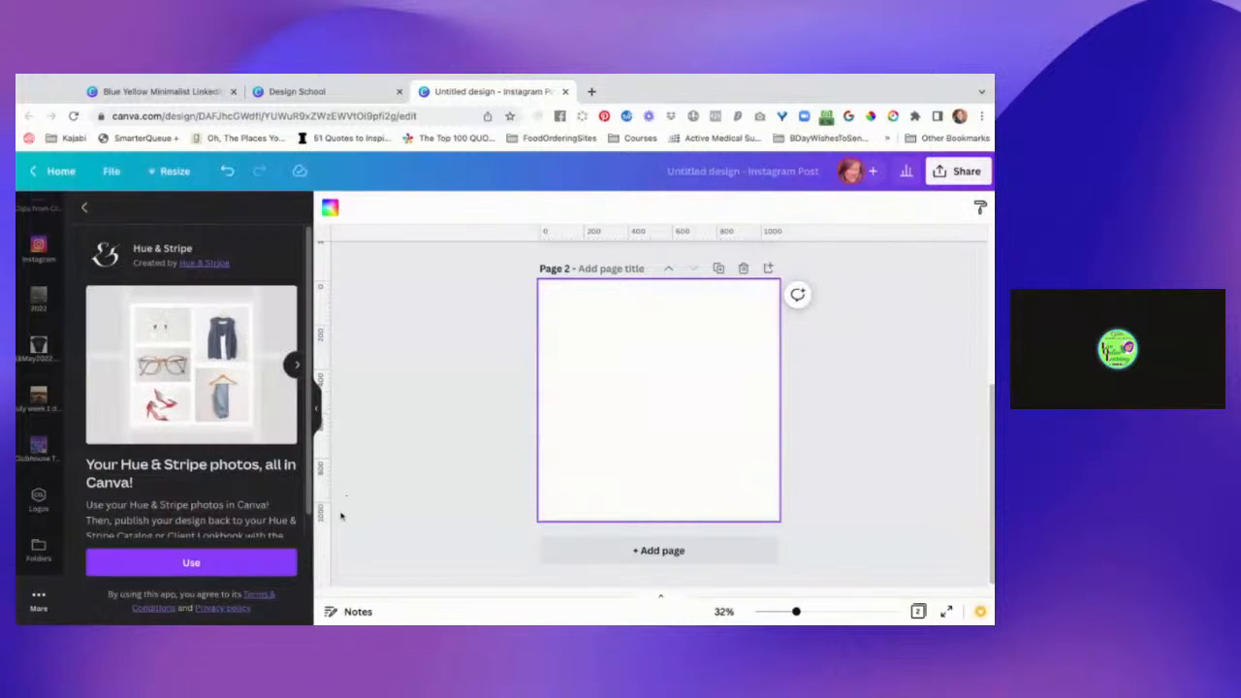
{"action": "left_click", "coordinate": [265, 568]}
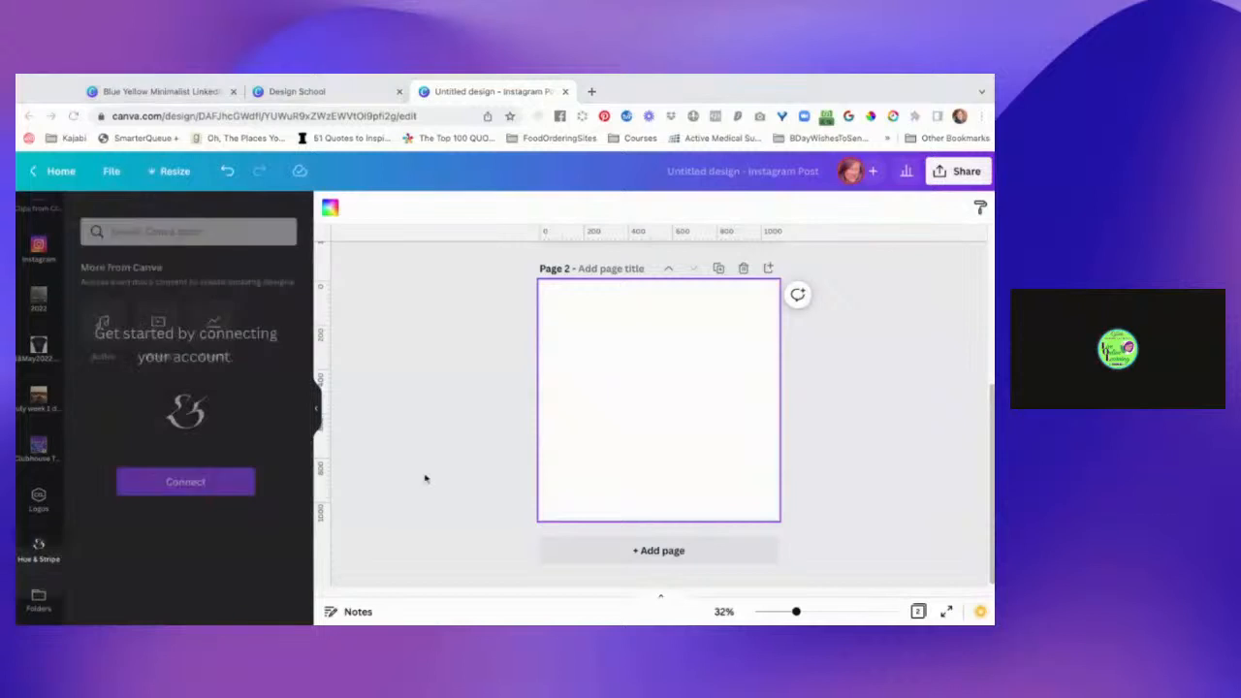
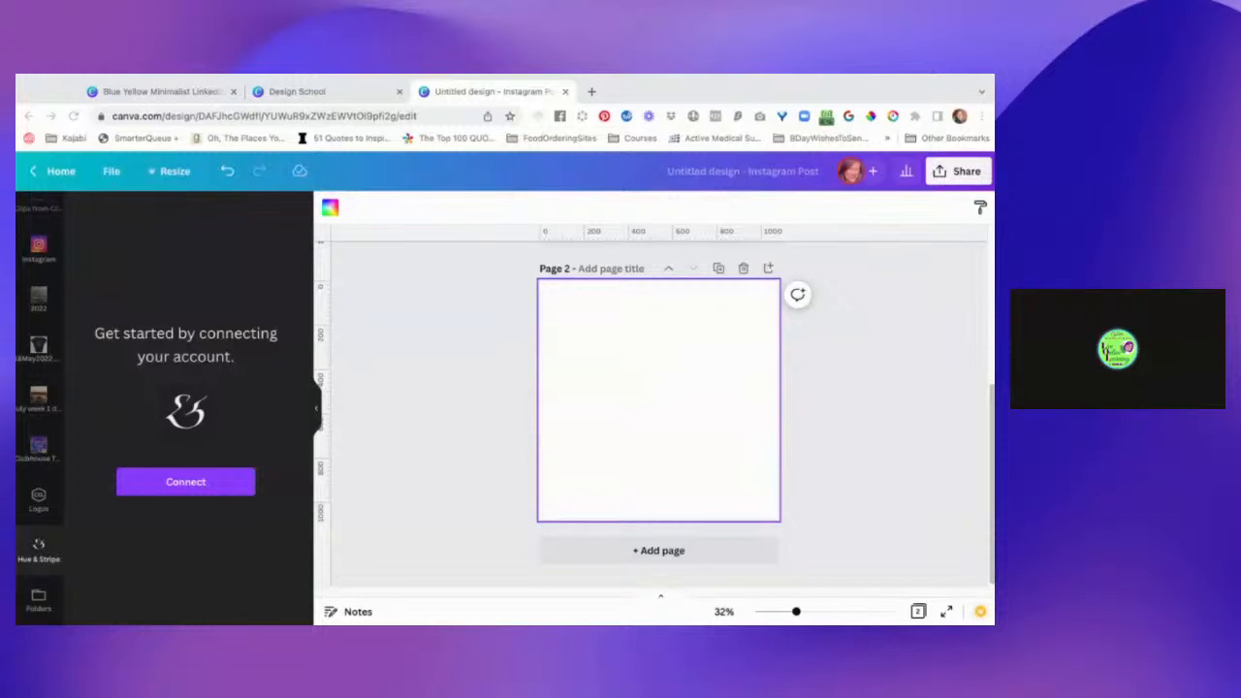
Look through the Hue & Stripe About Us page down to its membership benefits and close it.
{"action": "left_click", "coordinate": [530, 444]}
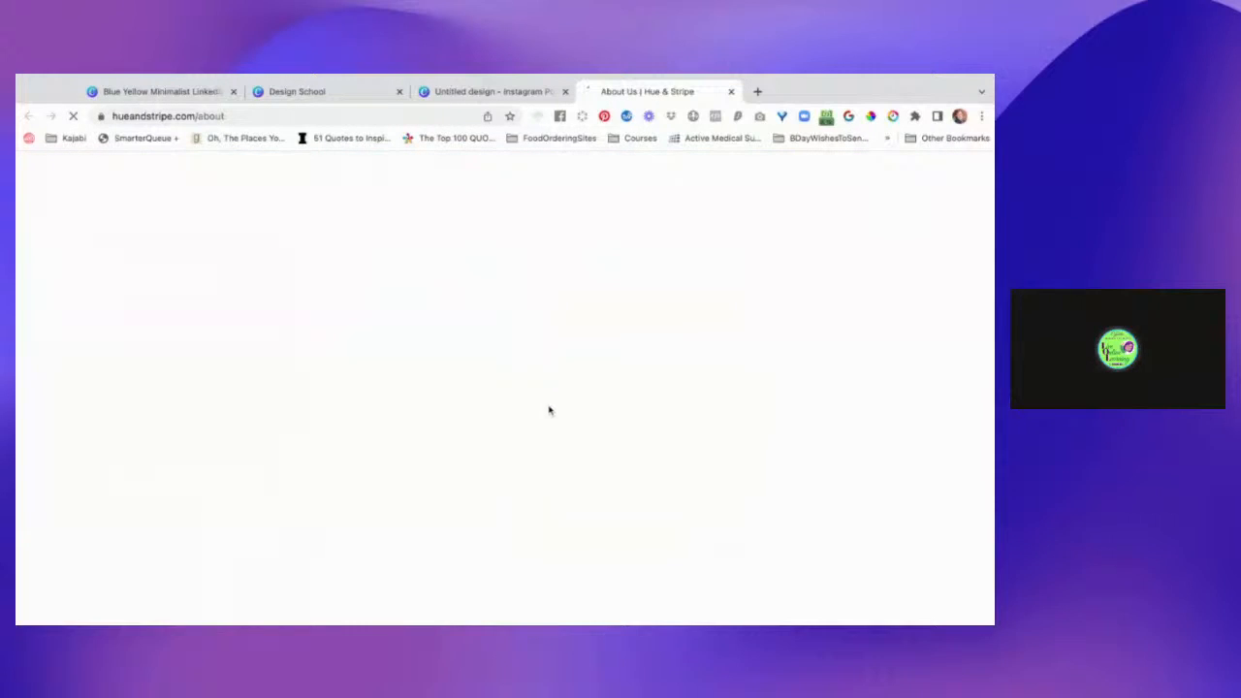
{"action": "scroll", "coordinate": [520, 456], "scroll_direction": "down", "scroll_amount": 3}
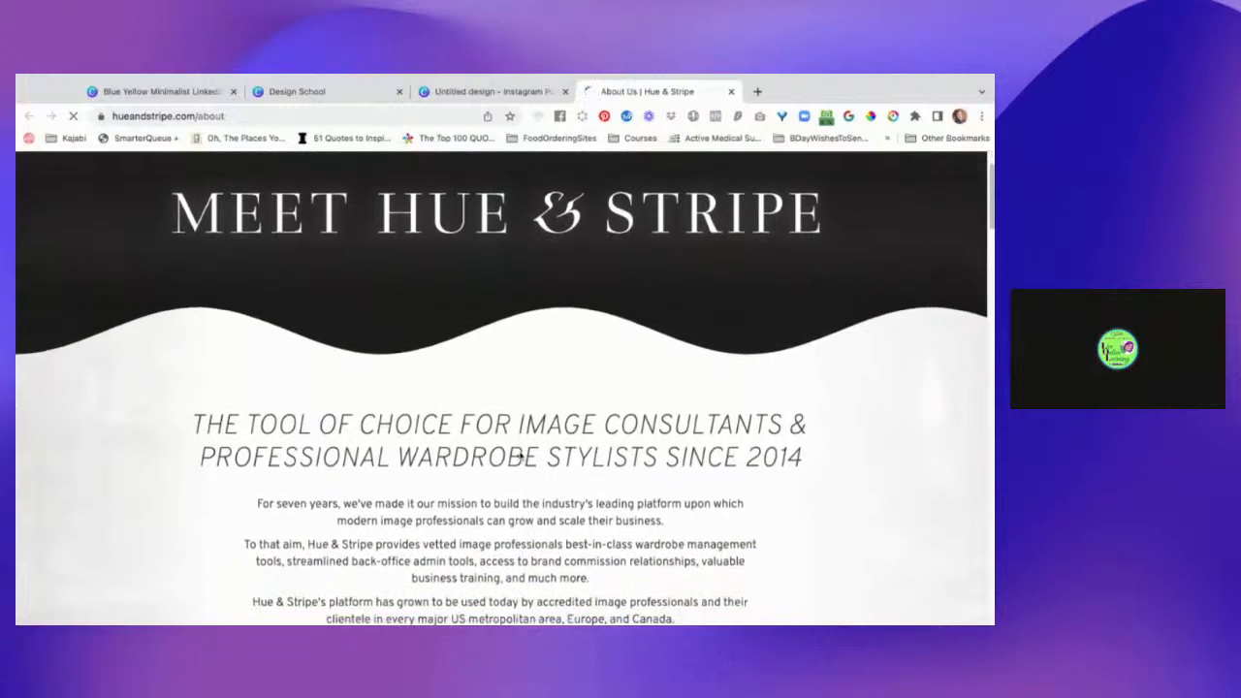
{"action": "scroll", "coordinate": [504, 388], "scroll_direction": "down", "scroll_amount": 3}
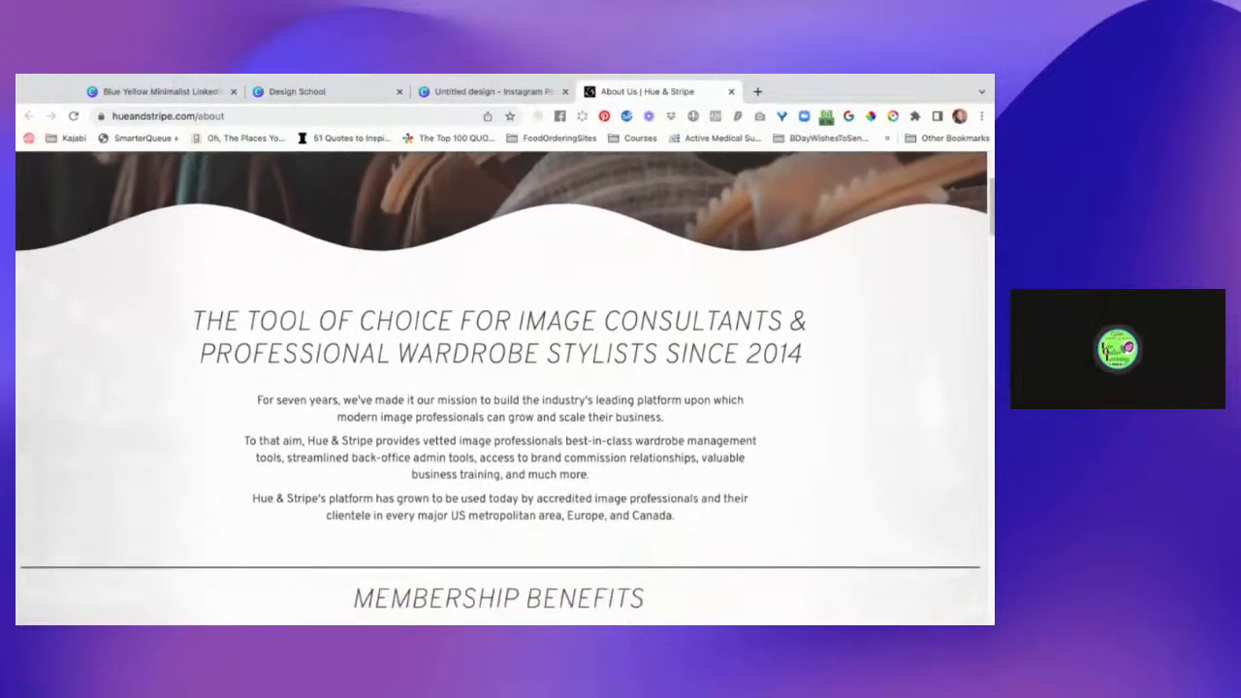
{"action": "scroll", "coordinate": [504, 388], "scroll_direction": "down", "scroll_amount": 3}
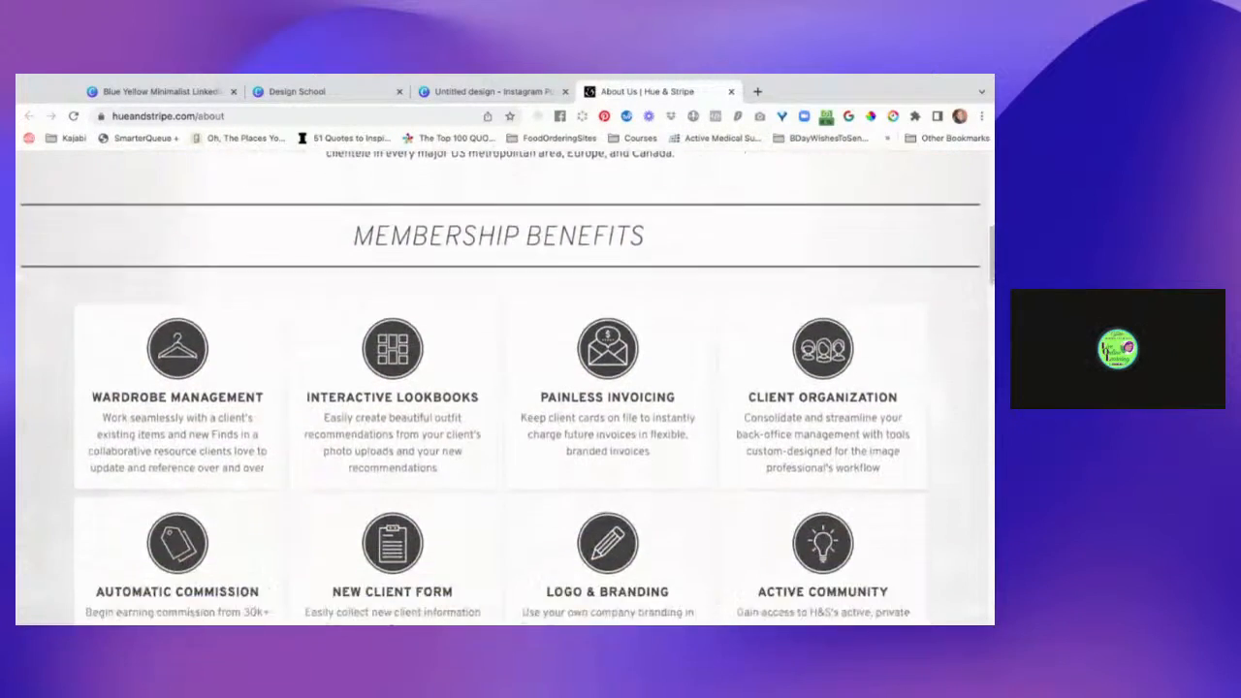
{"action": "scroll", "coordinate": [381, 305], "scroll_direction": "down", "scroll_amount": 1}
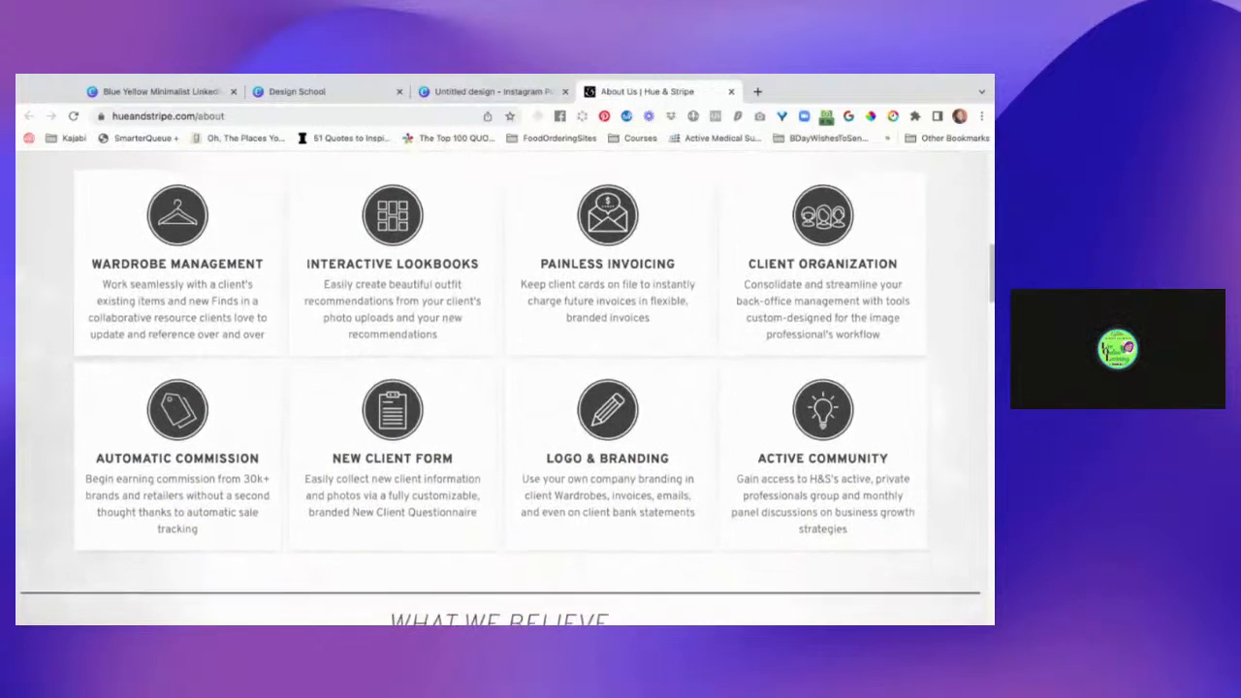
{"action": "scroll", "coordinate": [381, 306], "scroll_direction": "up", "scroll_amount": 4}
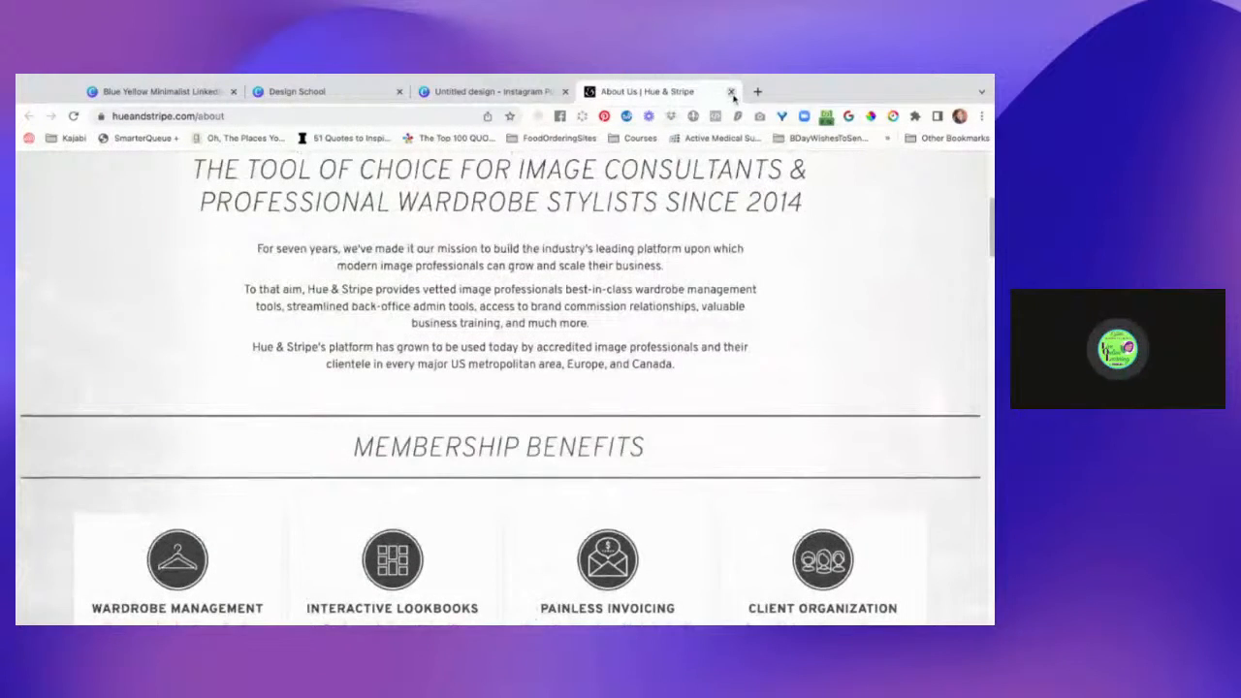
{"action": "left_click", "coordinate": [731, 91]}
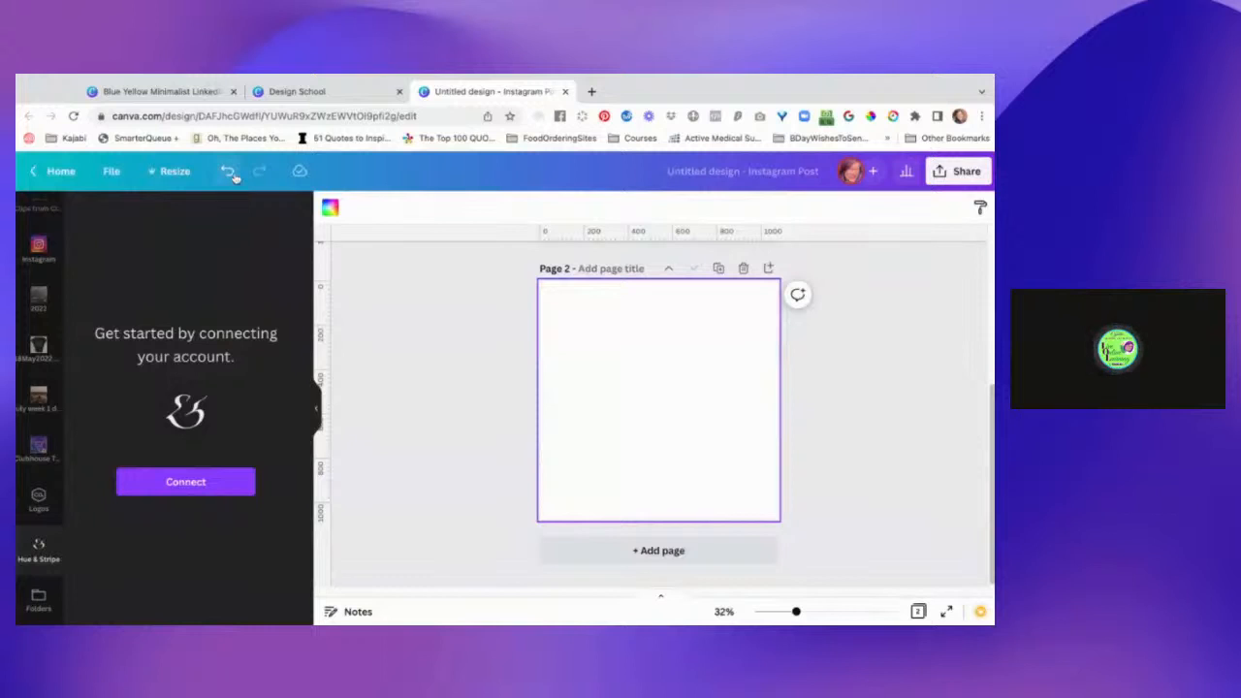
Close the untitled Instagram Post design and review the LinkedIn banner's gradient pages from page 10 back to page 4.
{"action": "left_click", "coordinate": [567, 92]}
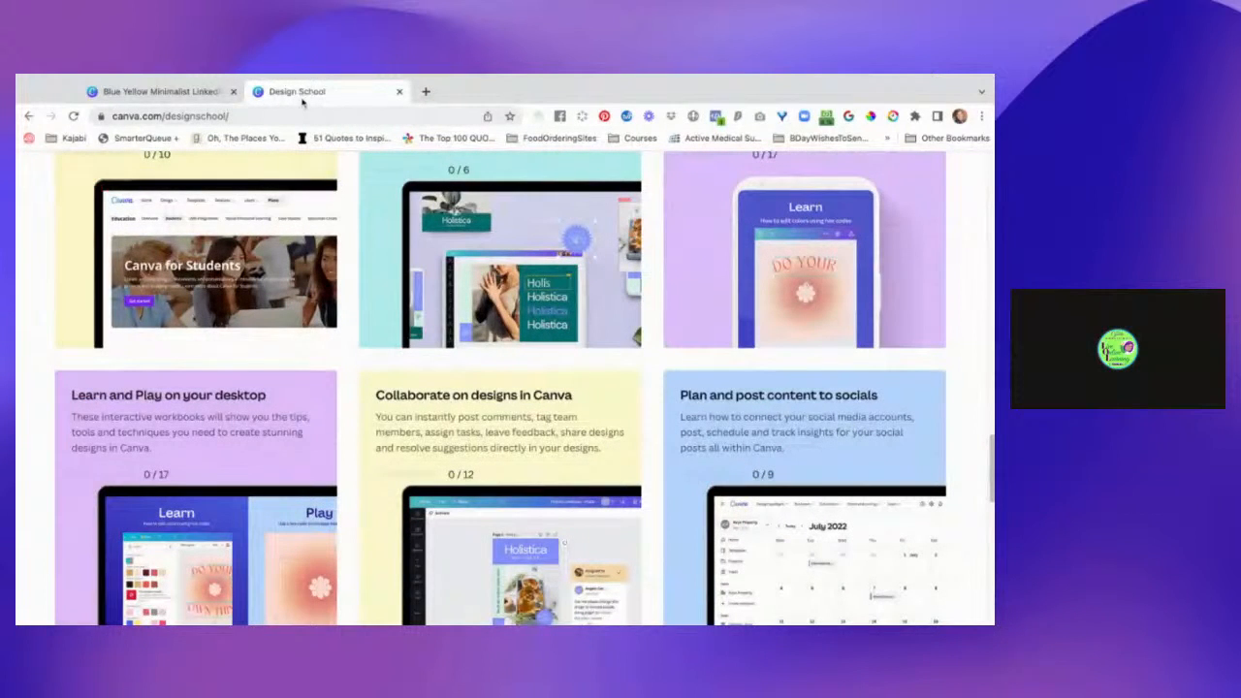
{"action": "left_click", "coordinate": [185, 92]}
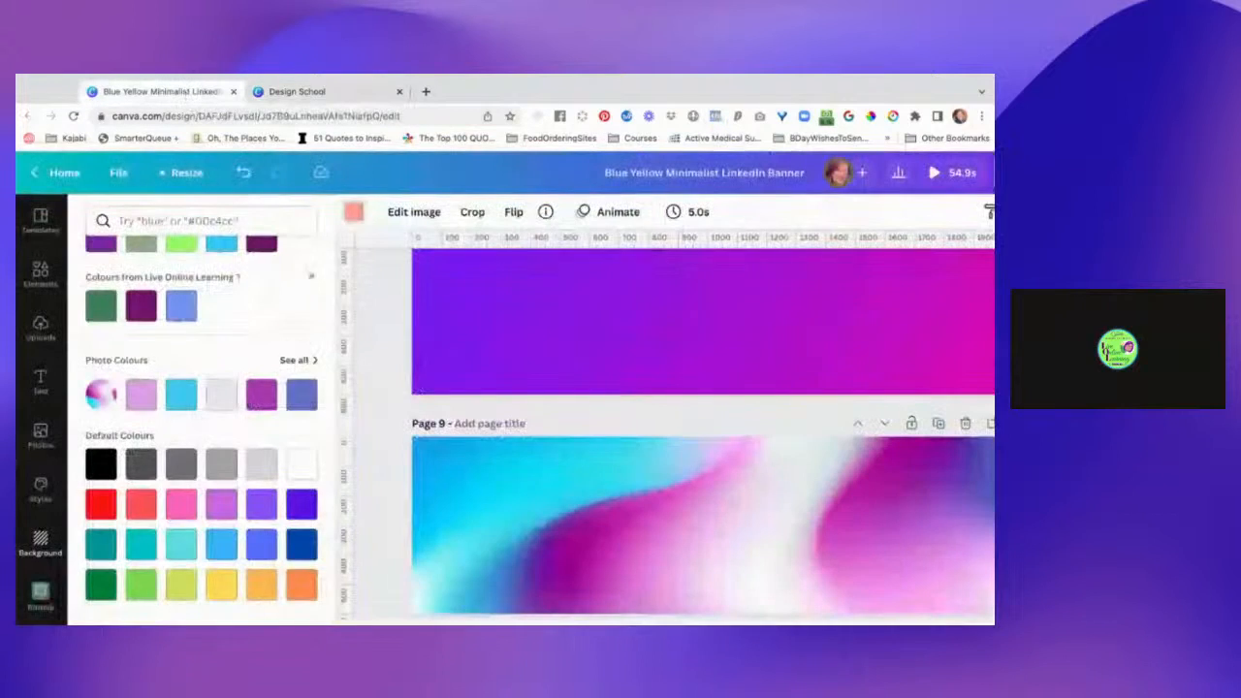
{"action": "scroll", "coordinate": [622, 438], "scroll_direction": "down", "scroll_amount": 2}
{"action": "scroll", "coordinate": [621, 438], "scroll_direction": "down", "scroll_amount": 3}
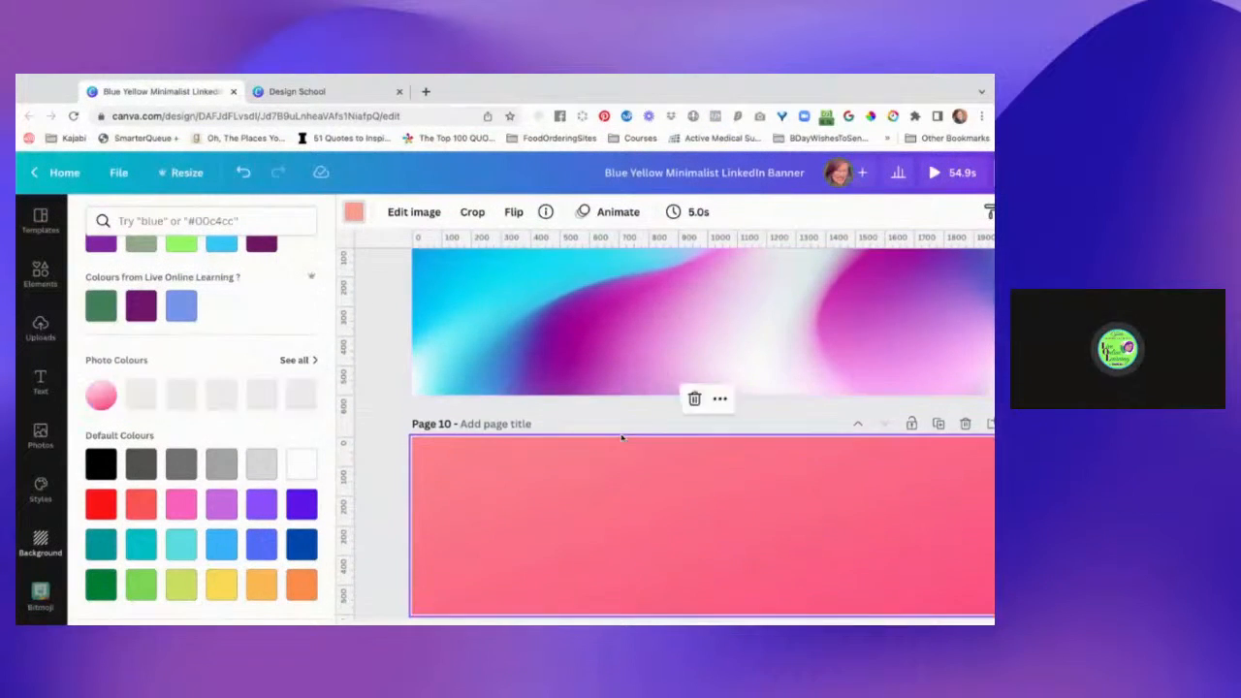
{"action": "scroll", "coordinate": [702, 406], "scroll_direction": "up", "scroll_amount": 10}
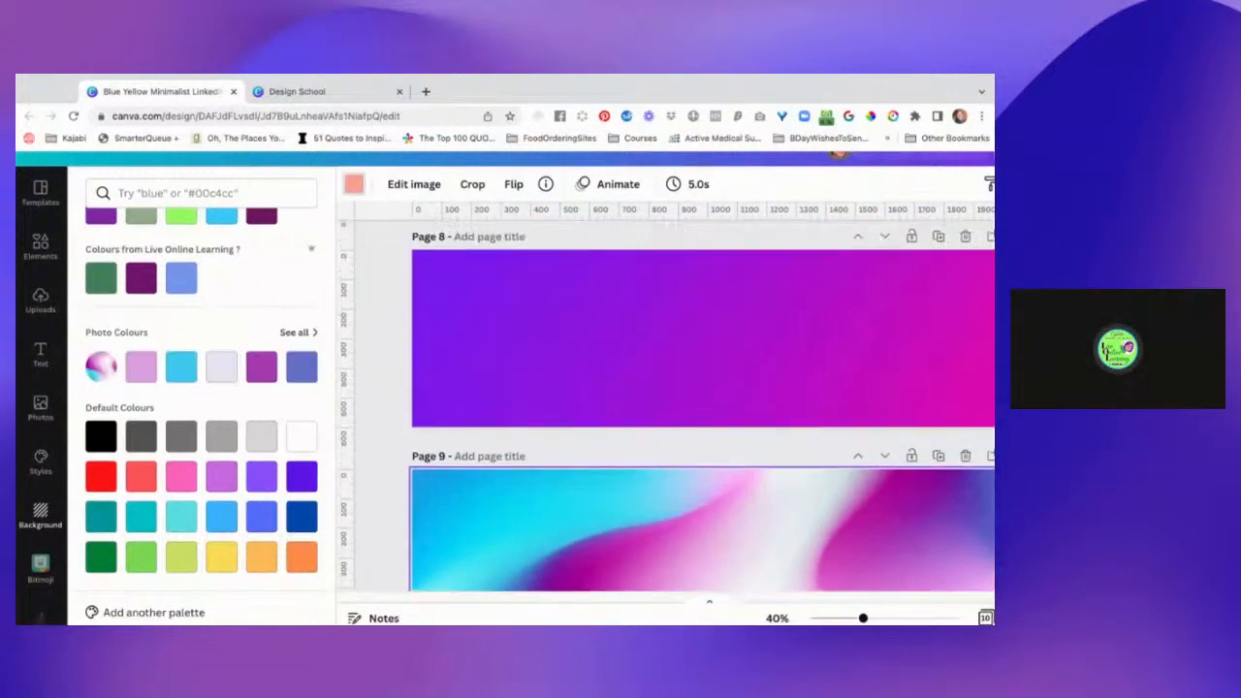
{"action": "scroll", "coordinate": [703, 406], "scroll_direction": "up", "scroll_amount": 5}
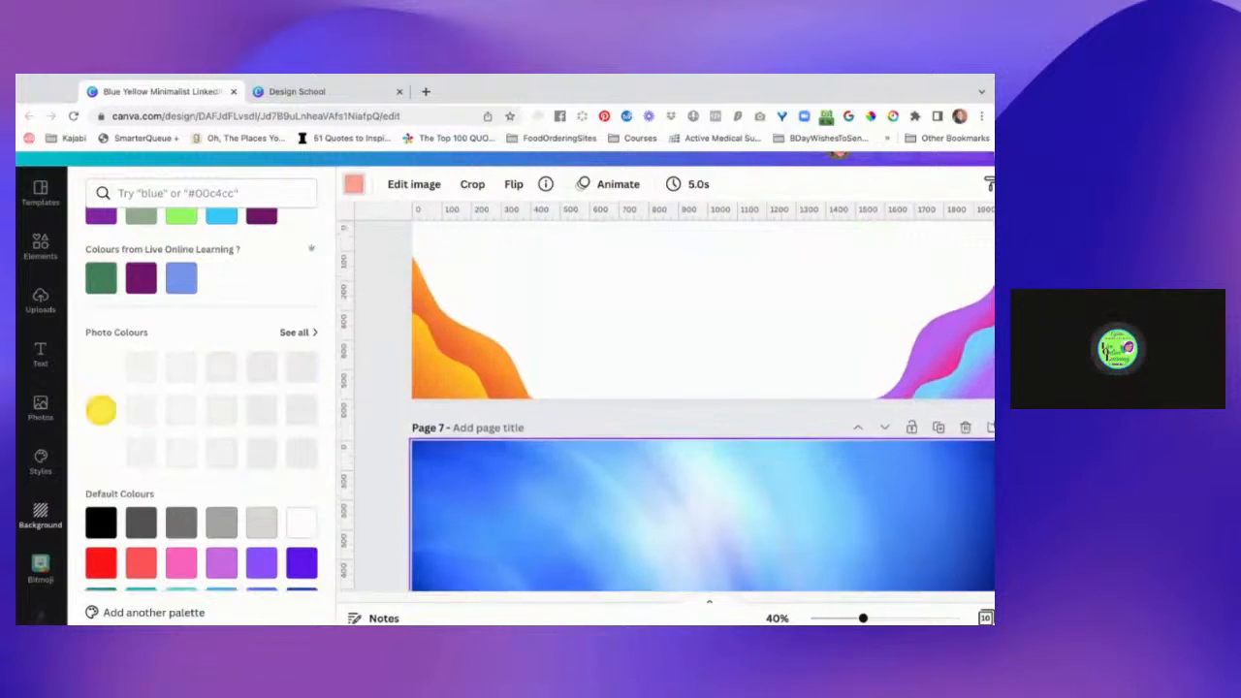
{"action": "scroll", "coordinate": [701, 407], "scroll_direction": "up", "scroll_amount": 5}
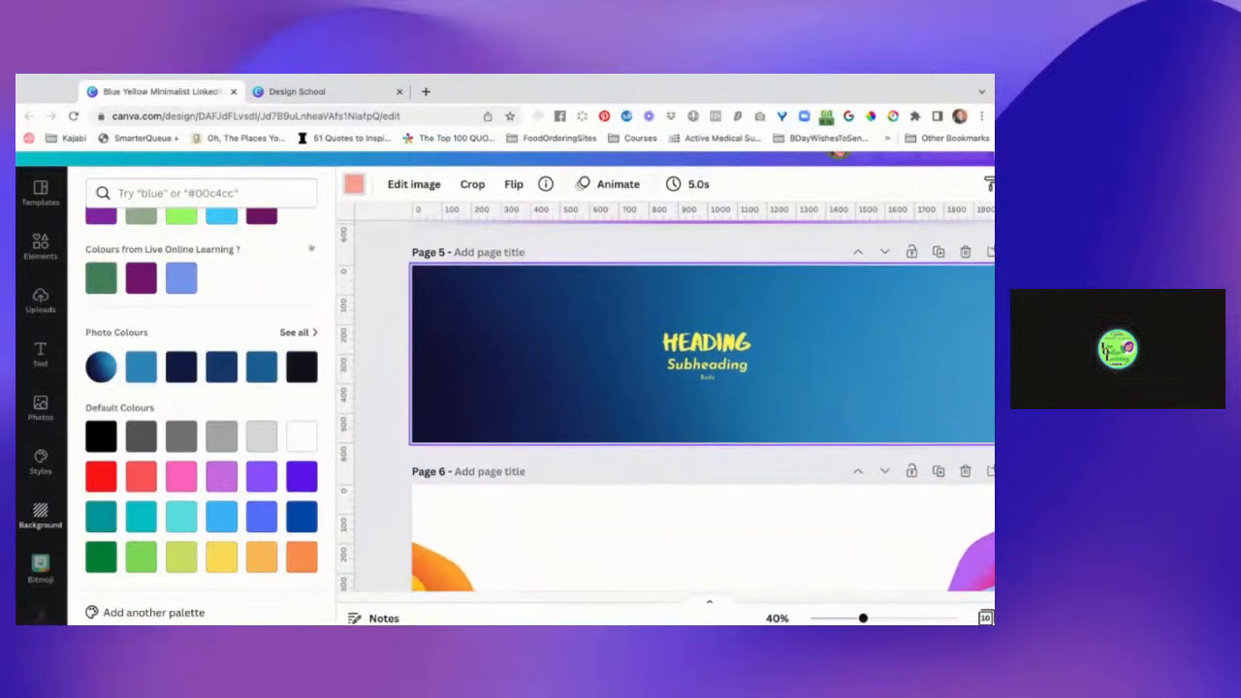
{"action": "scroll", "coordinate": [701, 407], "scroll_direction": "up", "scroll_amount": 3}
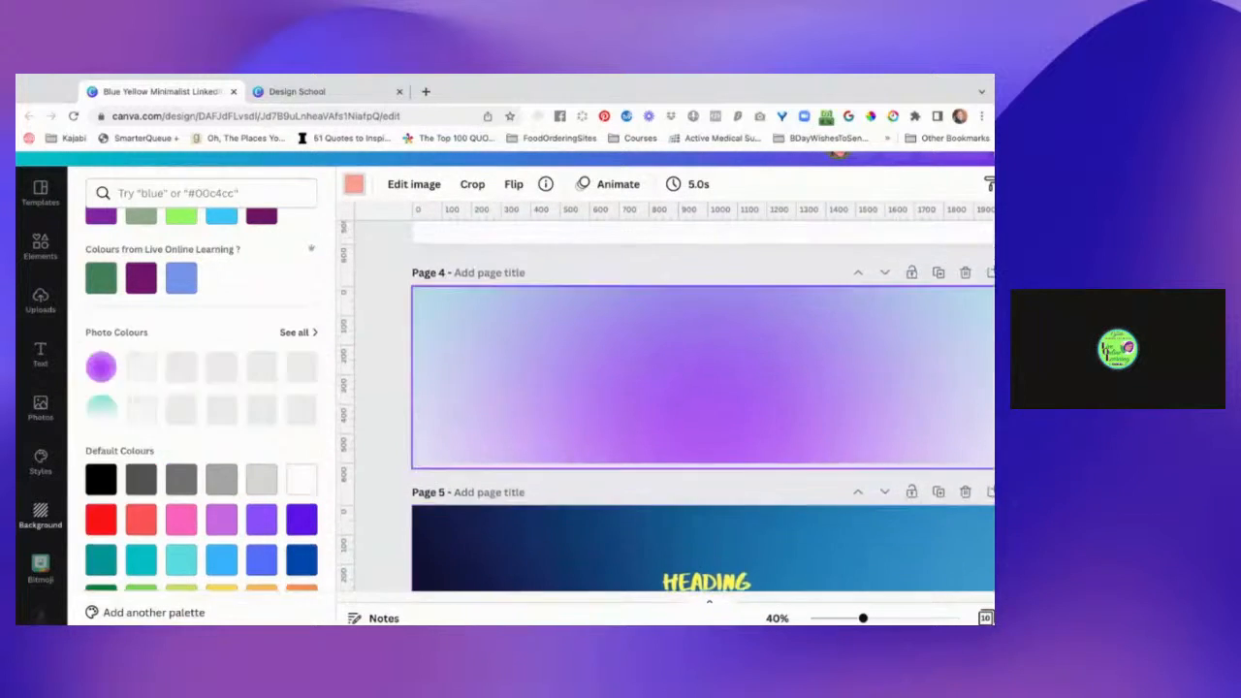
Add a page after page 10 of the LinkedIn banner and clear its background colour.
{"action": "scroll", "coordinate": [702, 405], "scroll_direction": "down", "scroll_amount": 6}
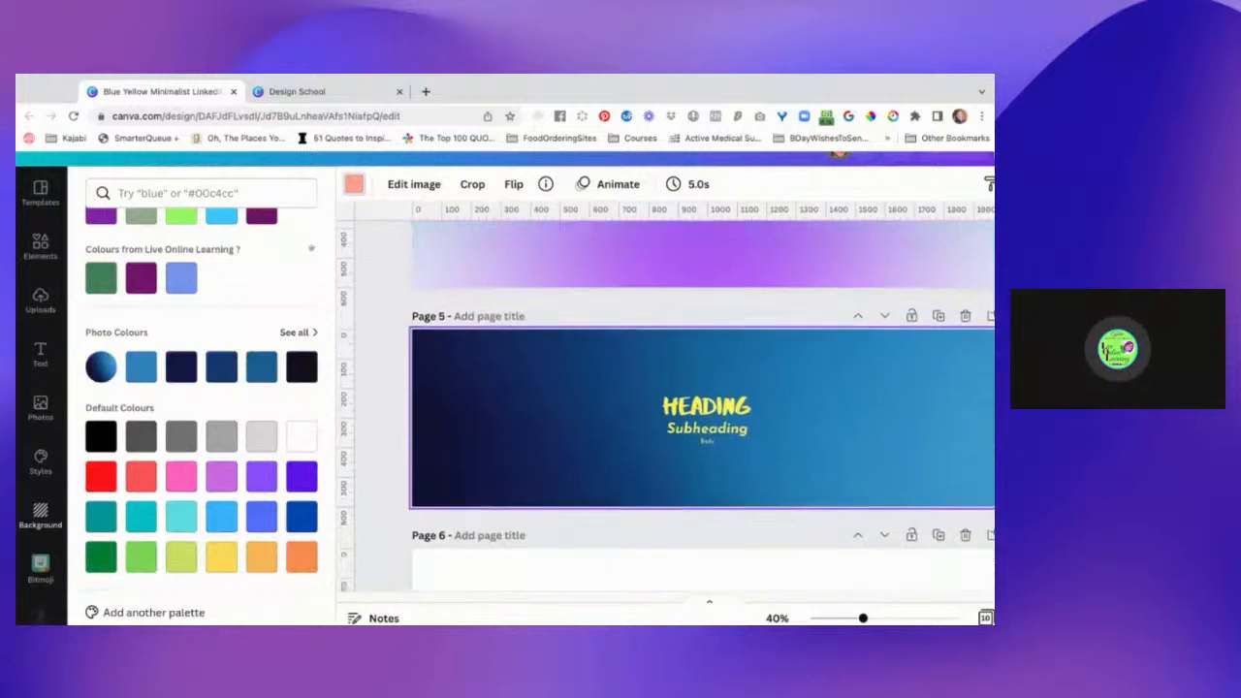
{"action": "scroll", "coordinate": [702, 405], "scroll_direction": "down", "scroll_amount": 8}
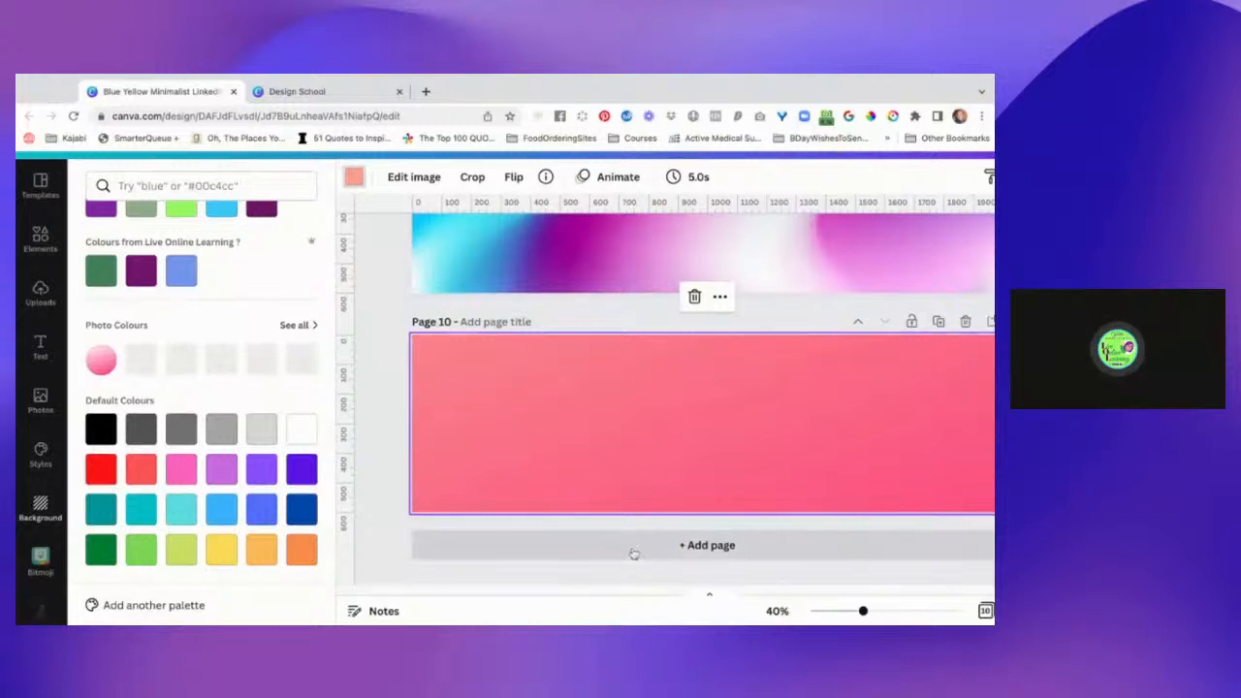
{"action": "left_click", "coordinate": [633, 553]}
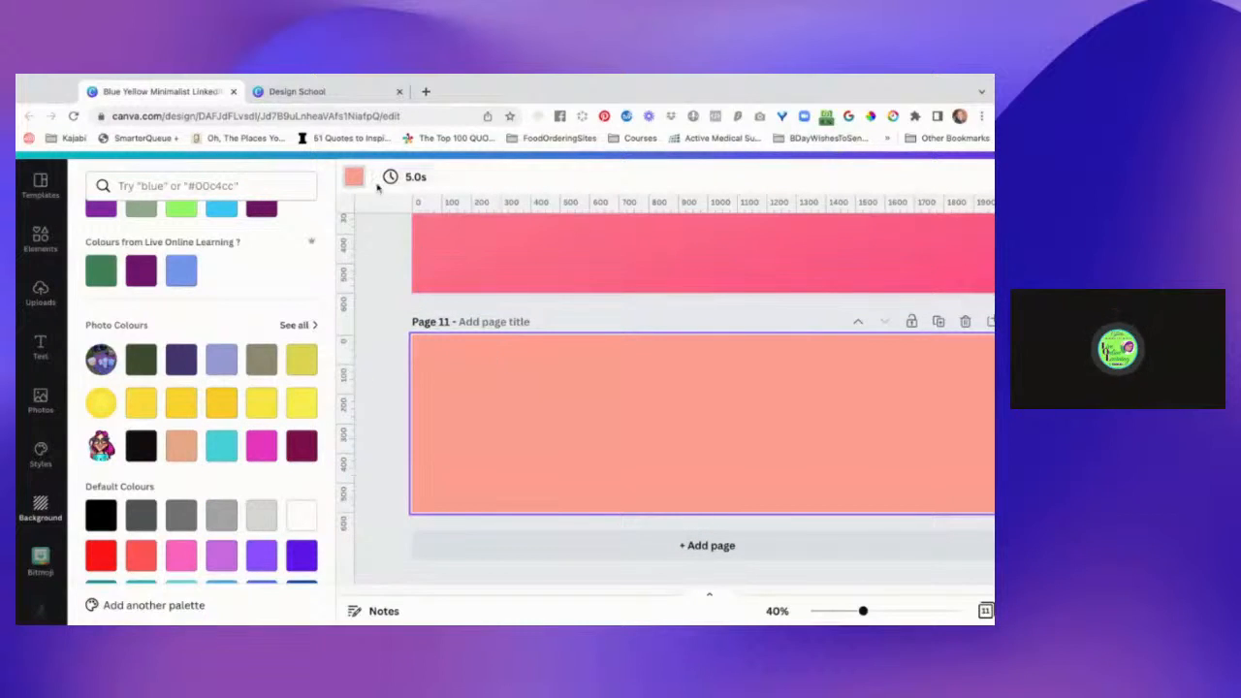
{"action": "key", "text": "Delete"}
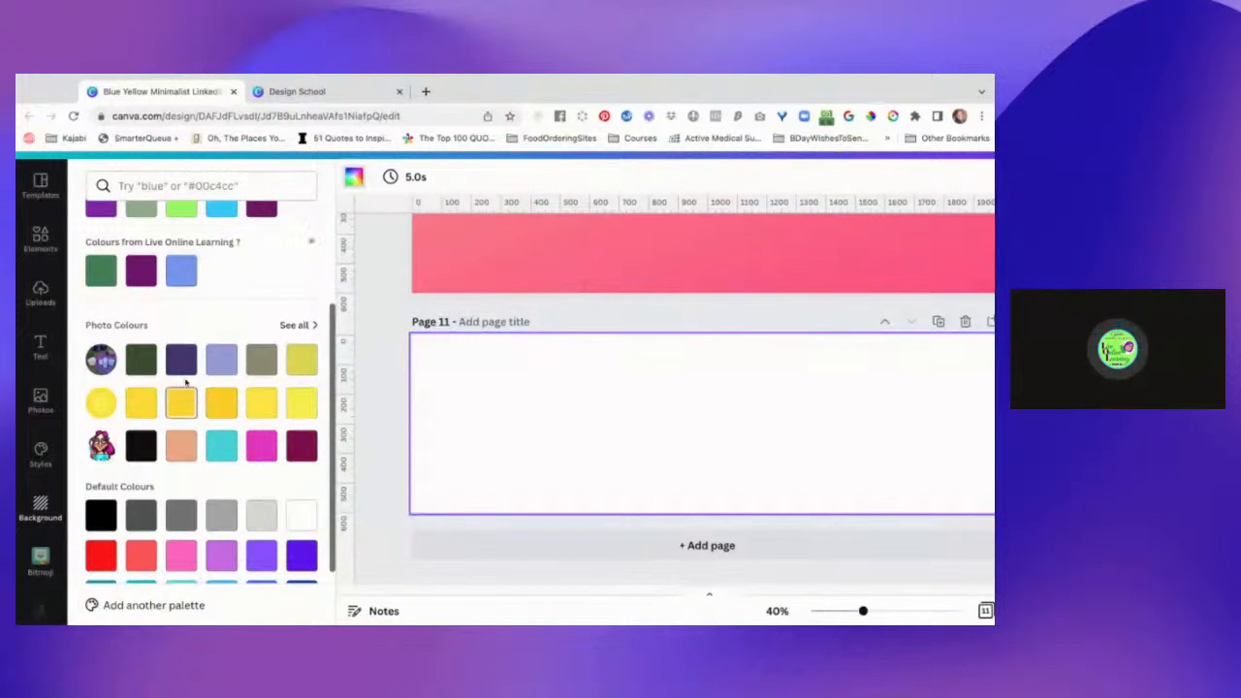
Search the elements library for "gradient purple" and look through the results.
{"action": "scroll", "coordinate": [209, 298], "scroll_direction": "up", "scroll_amount": 5}
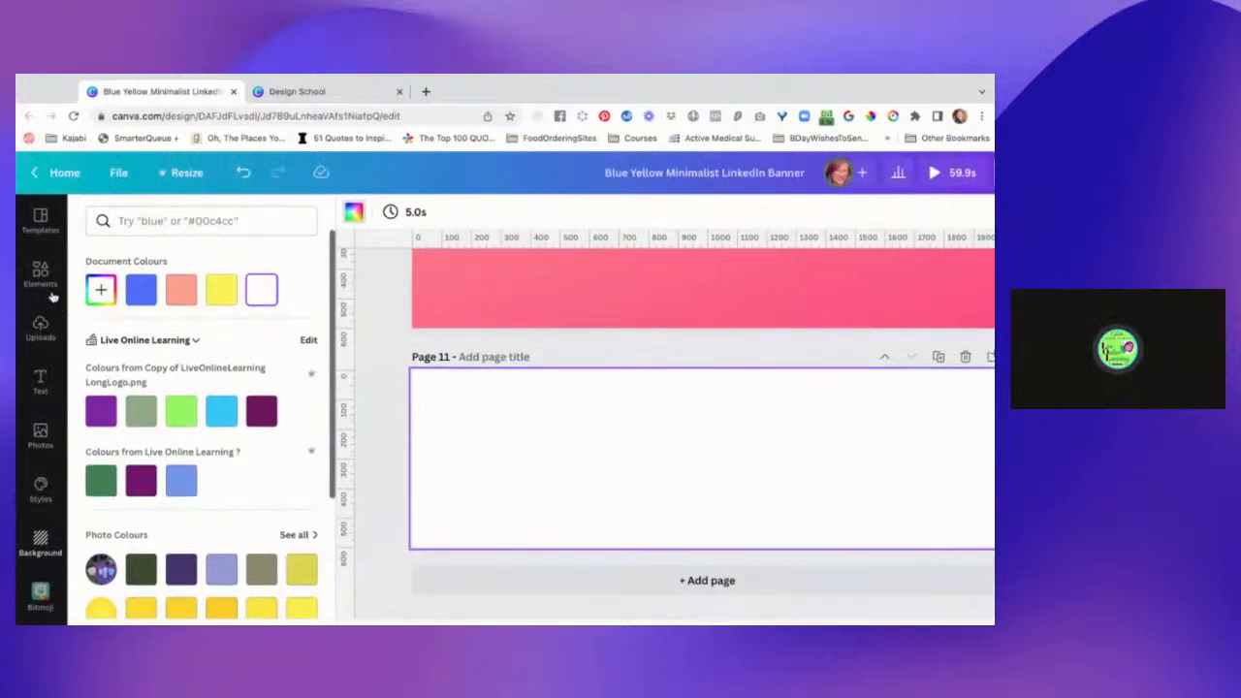
{"action": "left_click", "coordinate": [40, 274]}
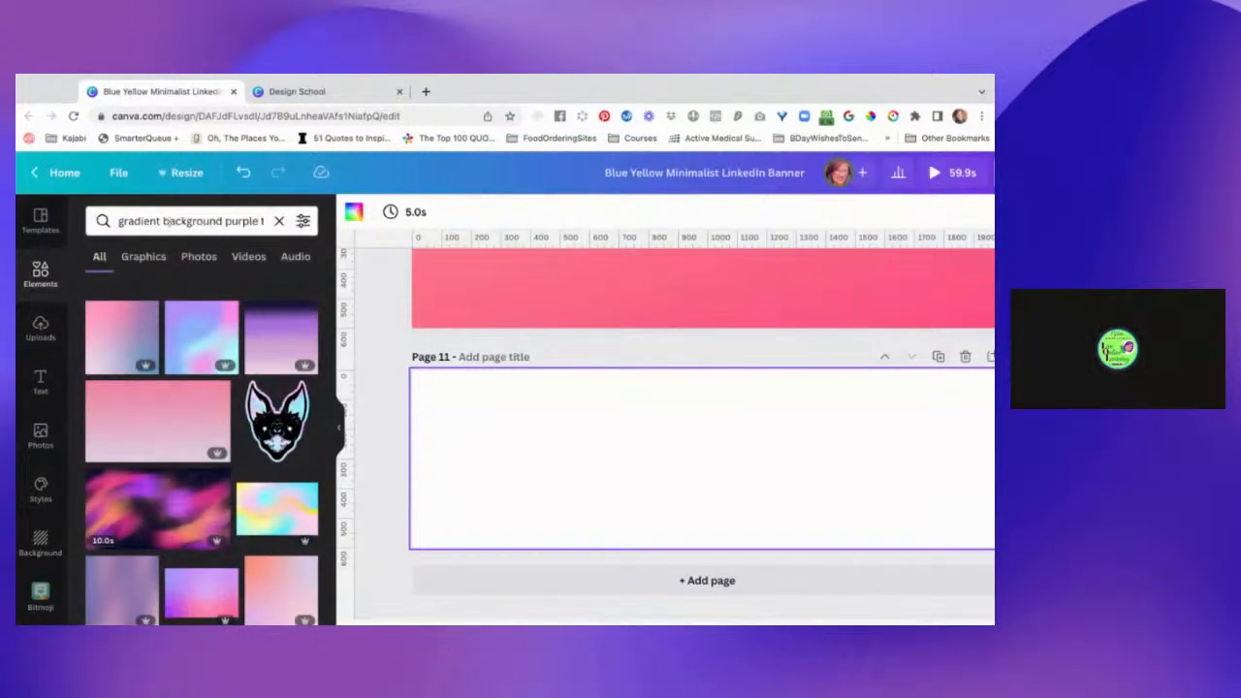
{"action": "left_click", "coordinate": [167, 221]}
{"action": "triple_click", "coordinate": [167, 221]}
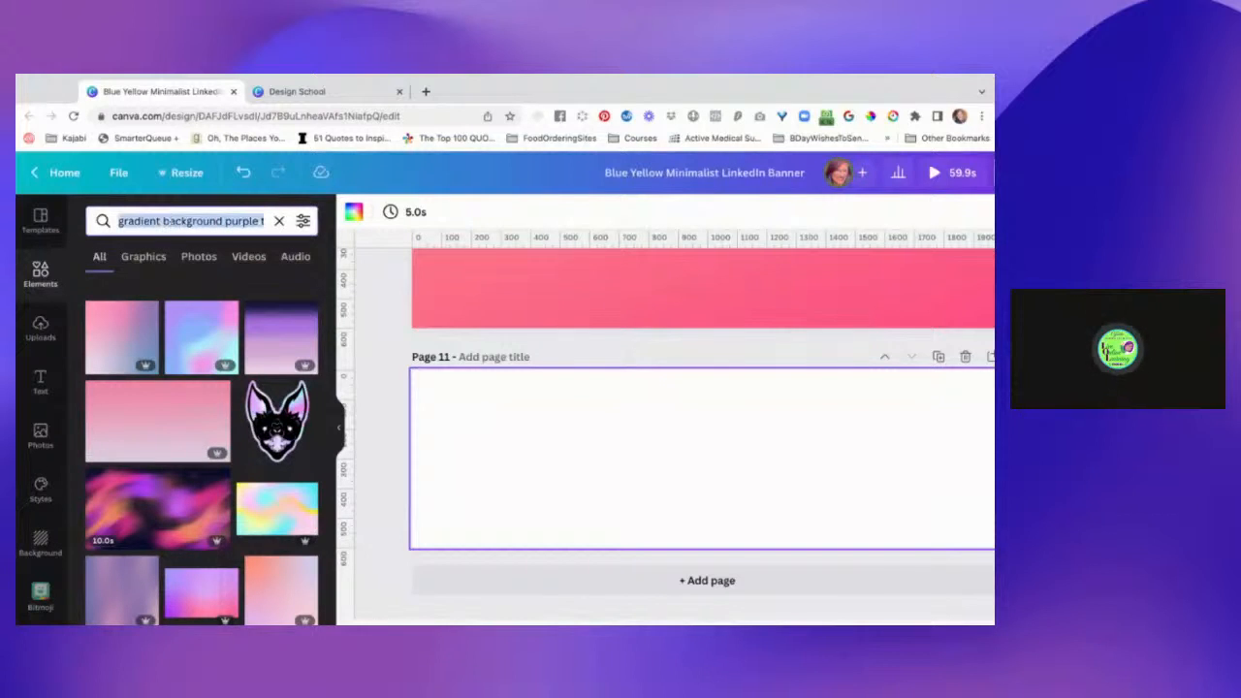
{"action": "type", "text": "gradient"}
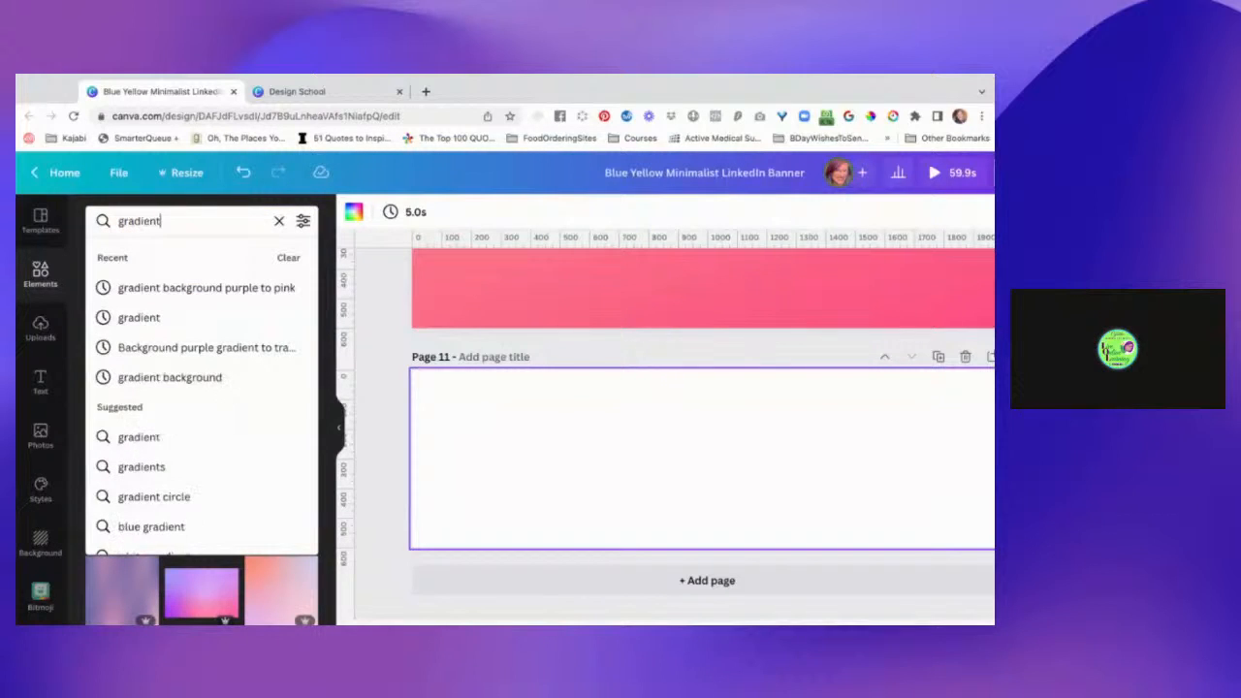
{"action": "type", "text": " purple"}
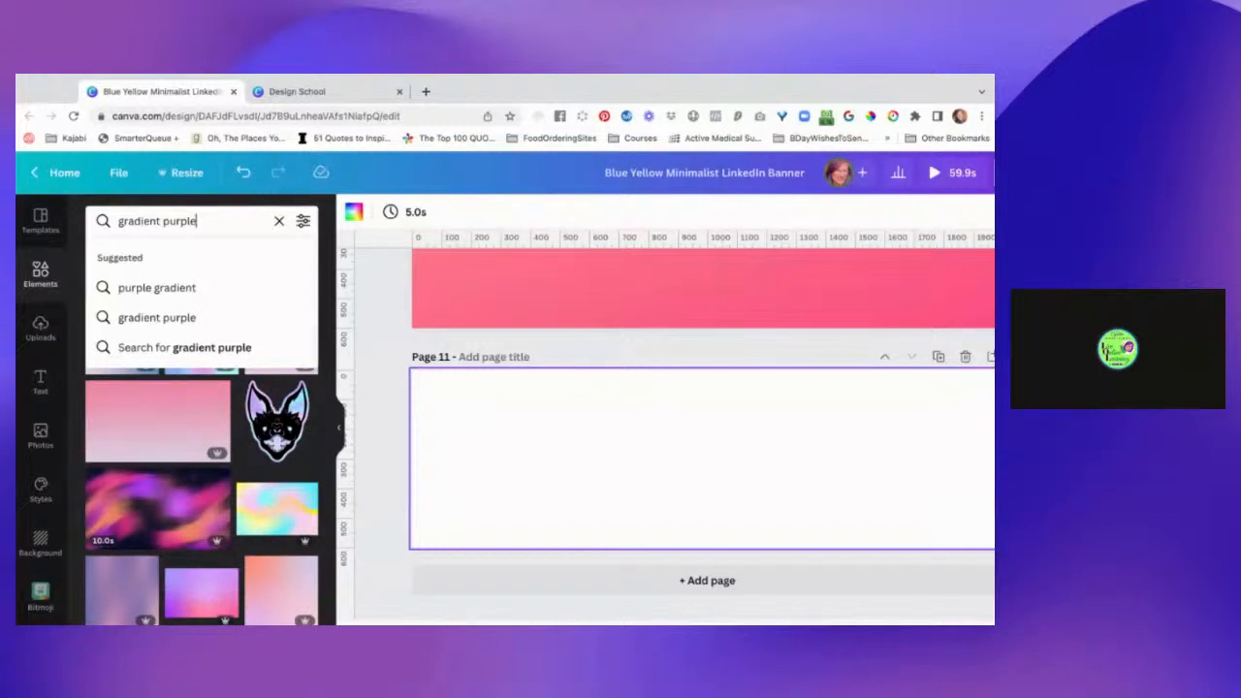
{"action": "key", "text": "Return"}
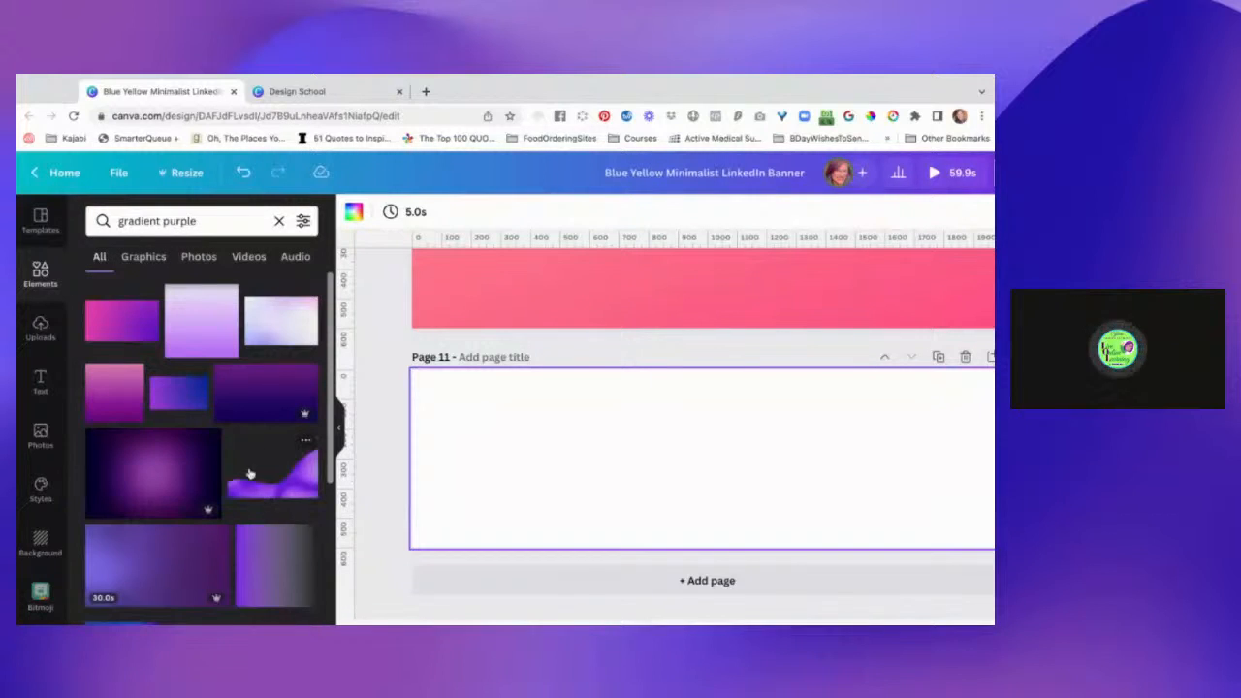
{"action": "scroll", "coordinate": [233, 485], "scroll_direction": "down", "scroll_amount": 3}
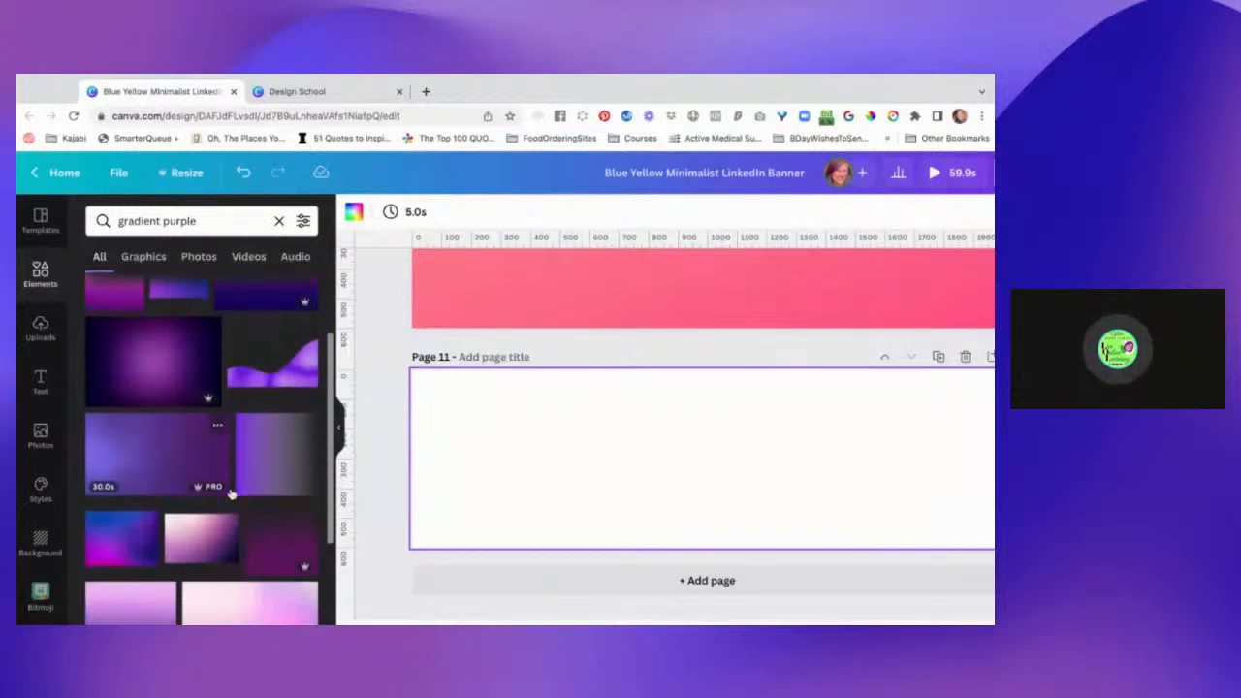
Search elements for "gradient purple to transparent" and place the upward-fading purple gradient as page 11's background.
{"action": "left_click", "coordinate": [228, 222]}
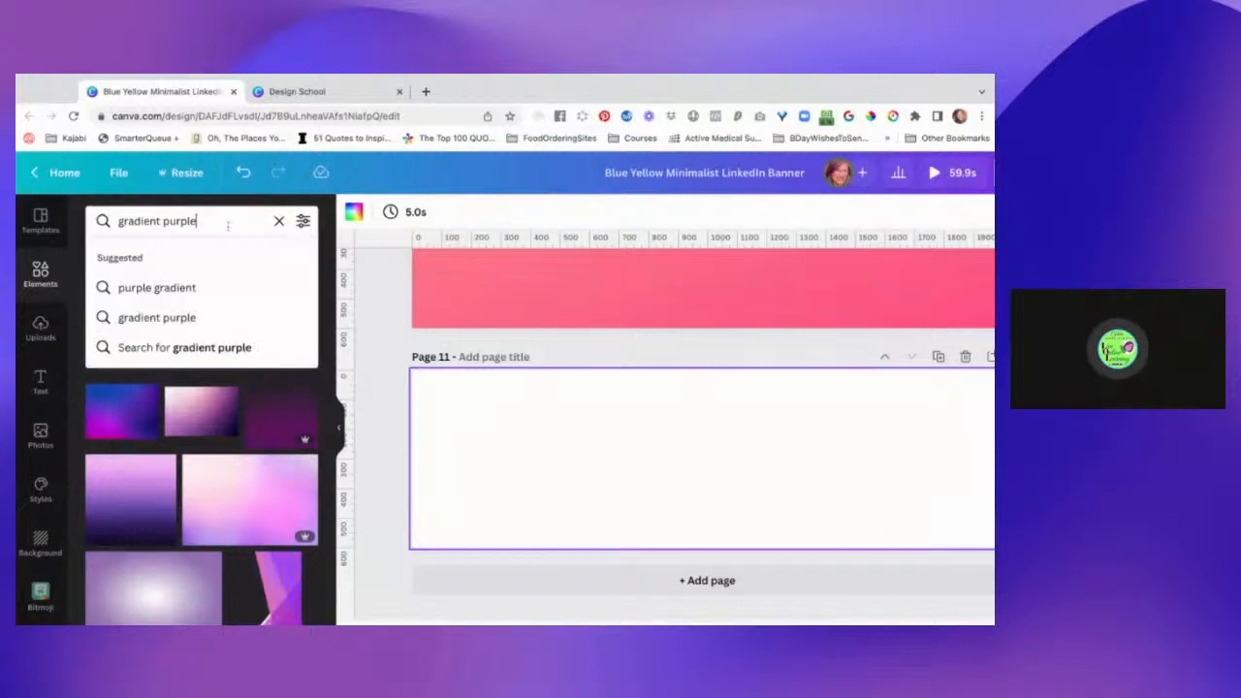
{"action": "type", "text": "to trans"}
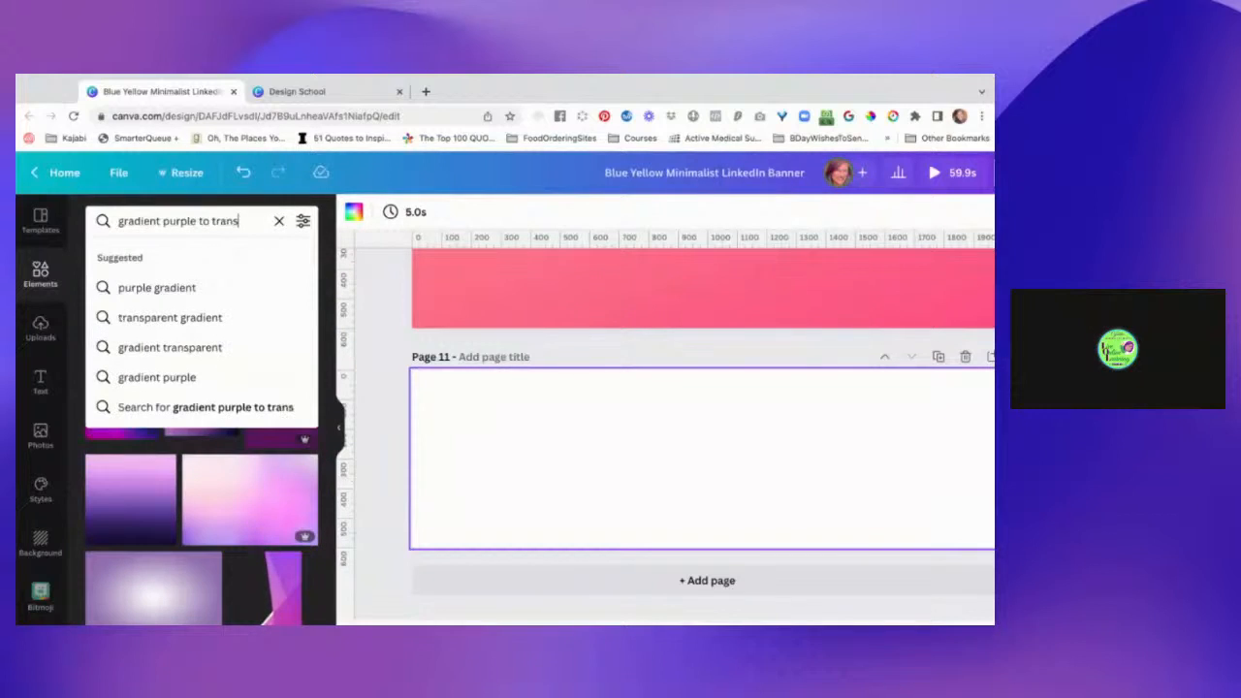
{"action": "type", "text": "parent"}
{"action": "key", "text": "Return"}
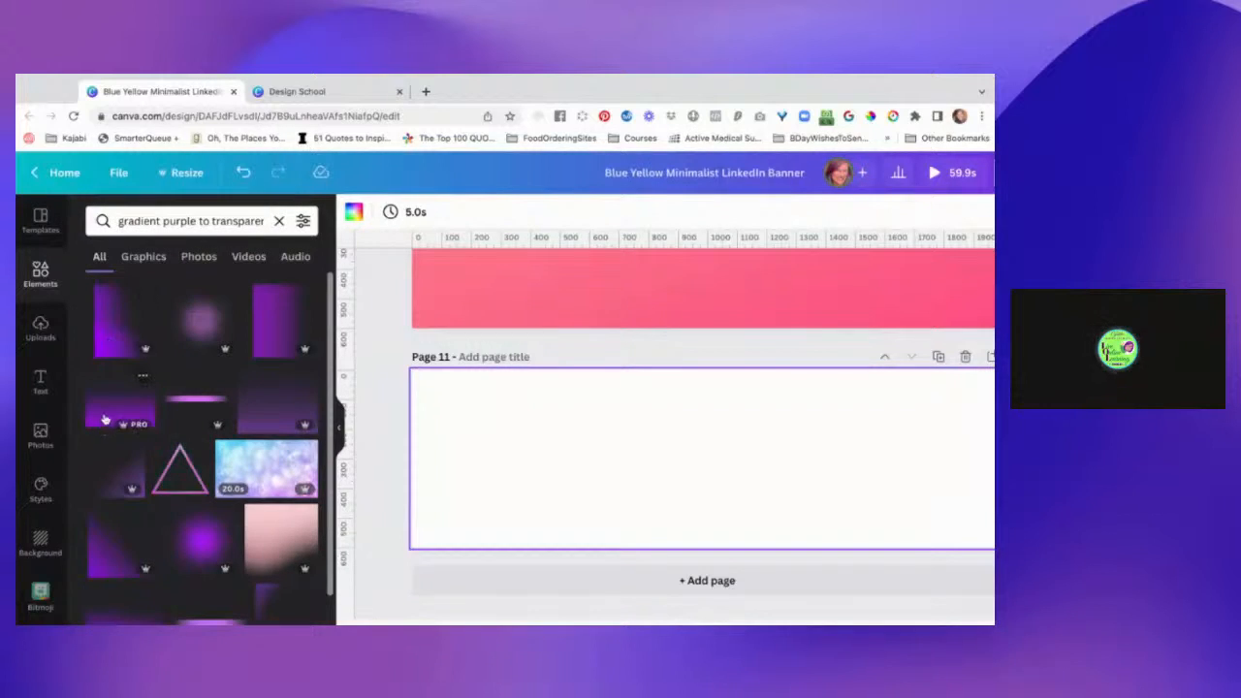
{"action": "left_click_drag", "start_coordinate": [106, 419], "coordinate": [427, 466]}
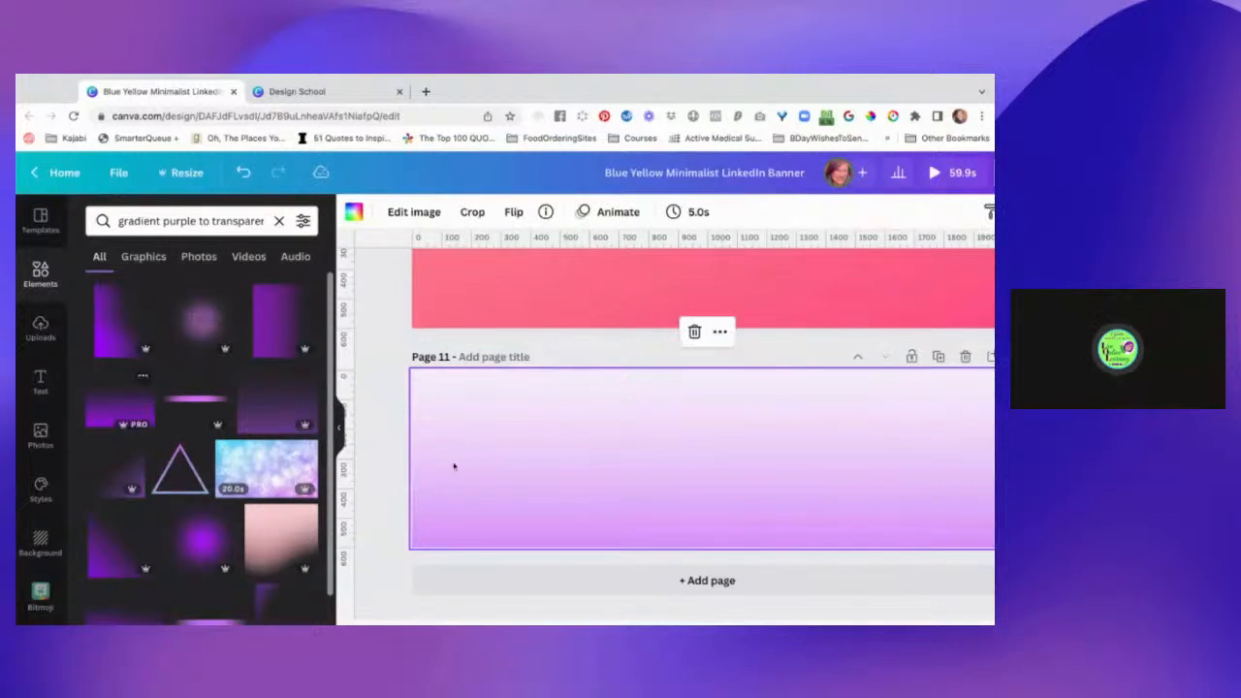
Shift the gradient upward within page 11's background crop until its deepest purple meets the page's lower edge.
{"action": "double_click", "coordinate": [543, 474]}
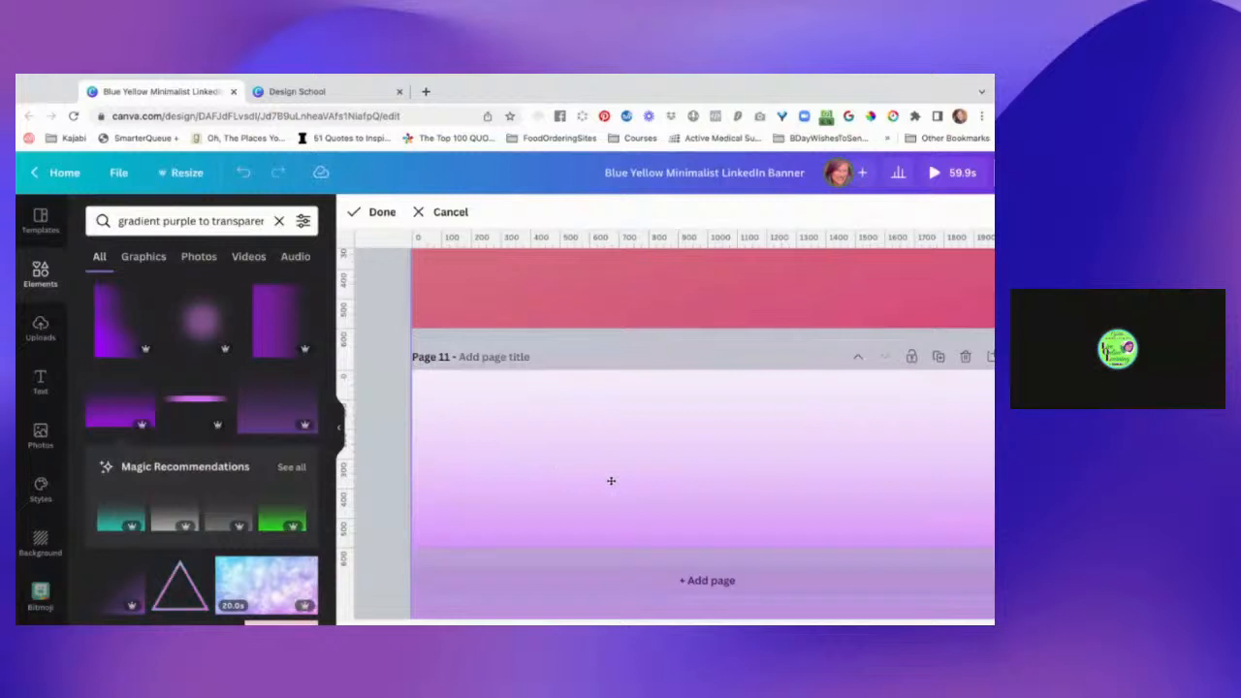
{"action": "left_click_drag", "start_coordinate": [611, 481], "coordinate": [611, 409]}
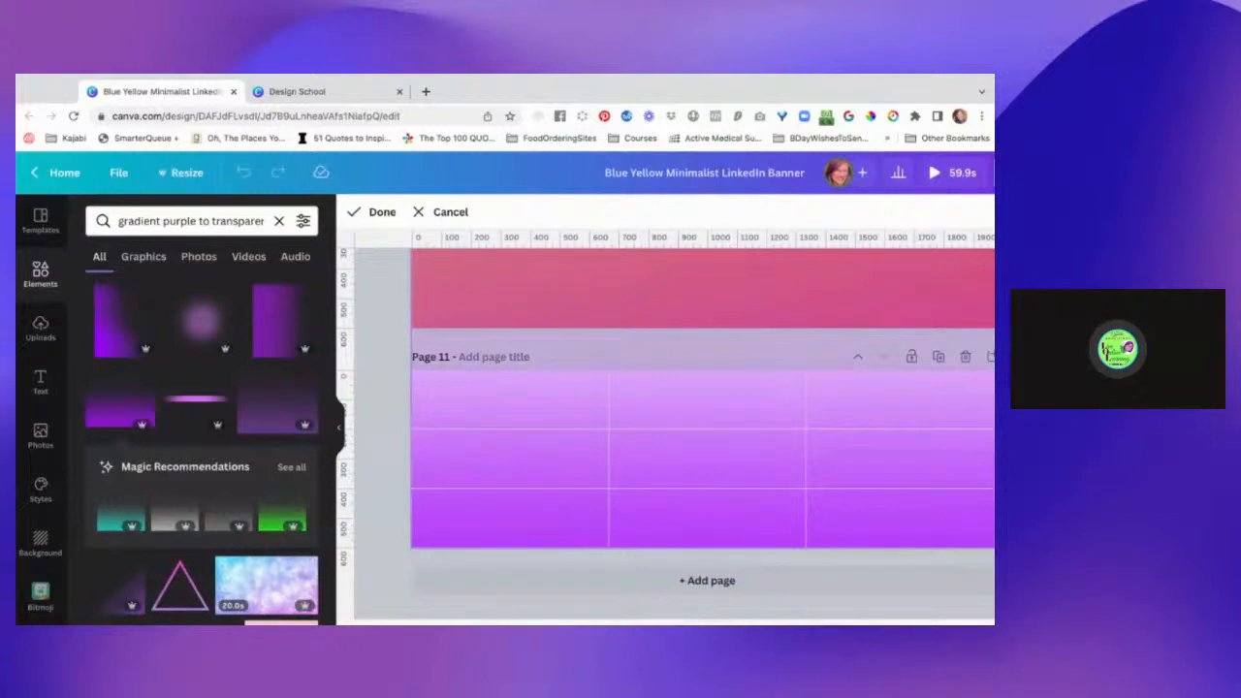
{"action": "left_click", "coordinate": [385, 446]}
{"action": "left_click", "coordinate": [386, 446]}
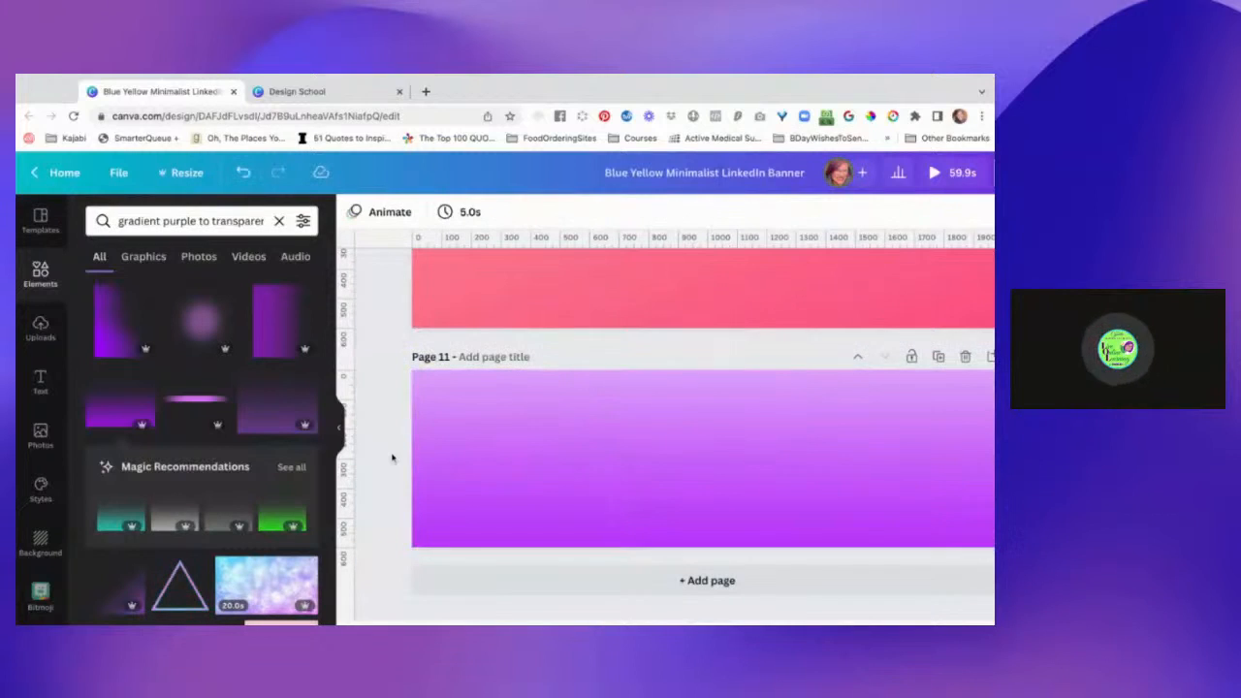
Move page 11's background gradient slightly back down within its crop to include more of the lighter area.
{"action": "left_click", "coordinate": [626, 456]}
{"action": "double_click", "coordinate": [627, 456]}
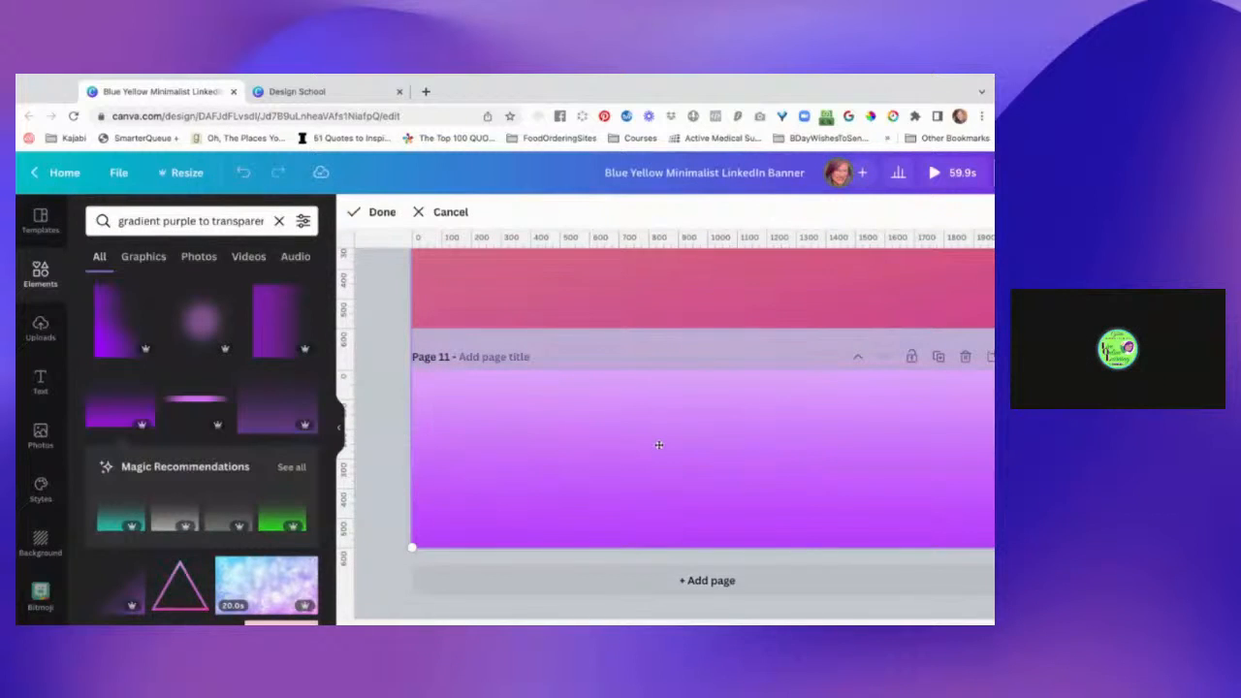
{"action": "left_click_drag", "start_coordinate": [658, 444], "coordinate": [658, 483]}
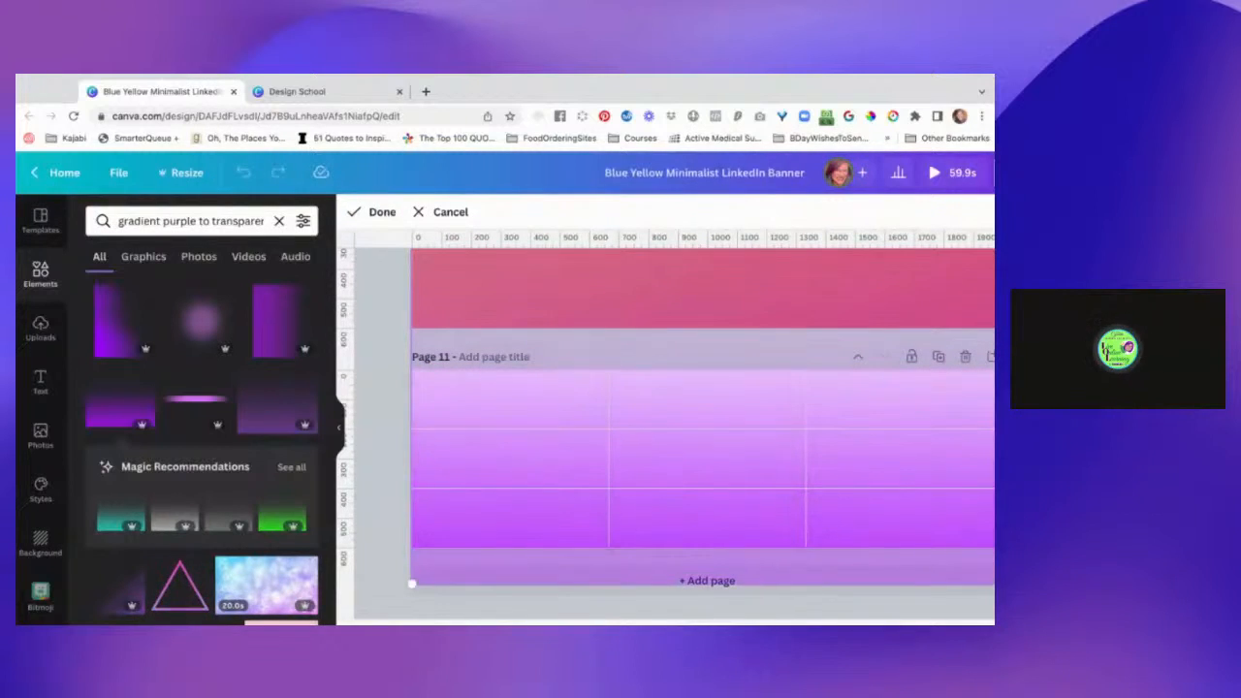
{"action": "left_click", "coordinate": [392, 429]}
{"action": "left_click", "coordinate": [392, 429]}
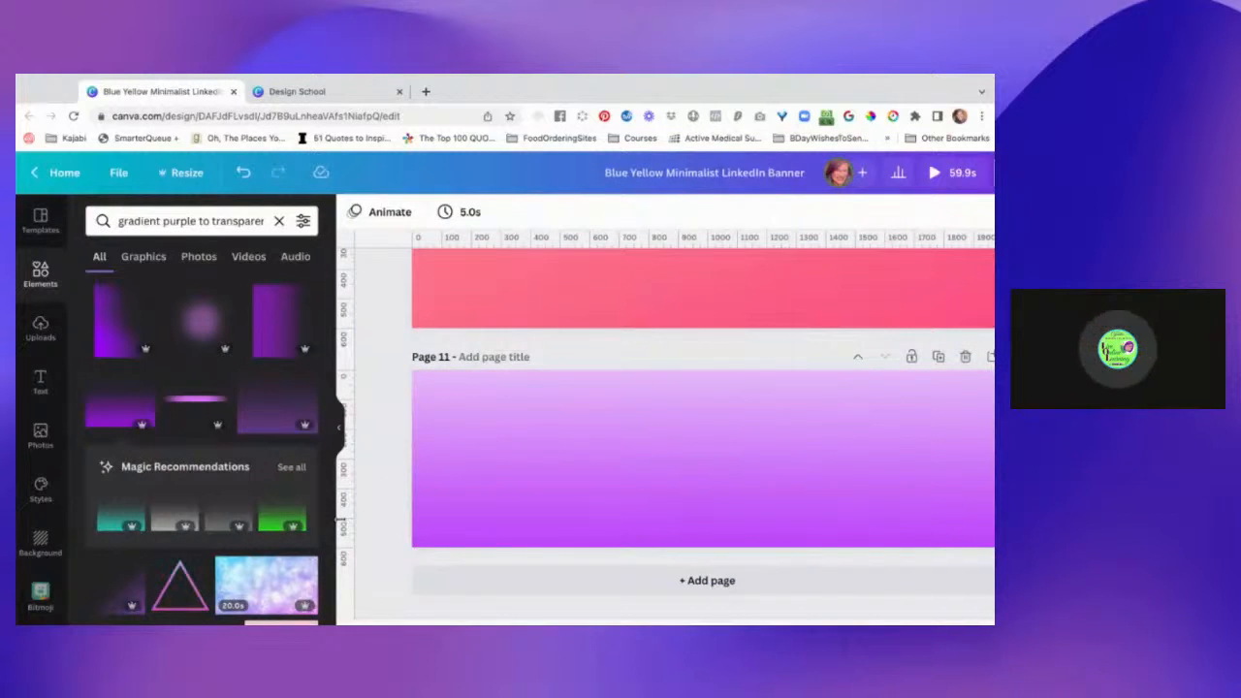
Add the blue-to-transparent gradient from the full magic recommendations to page 11, rotated with its solid blue on the page's left edge.
{"action": "left_click", "coordinate": [293, 467]}
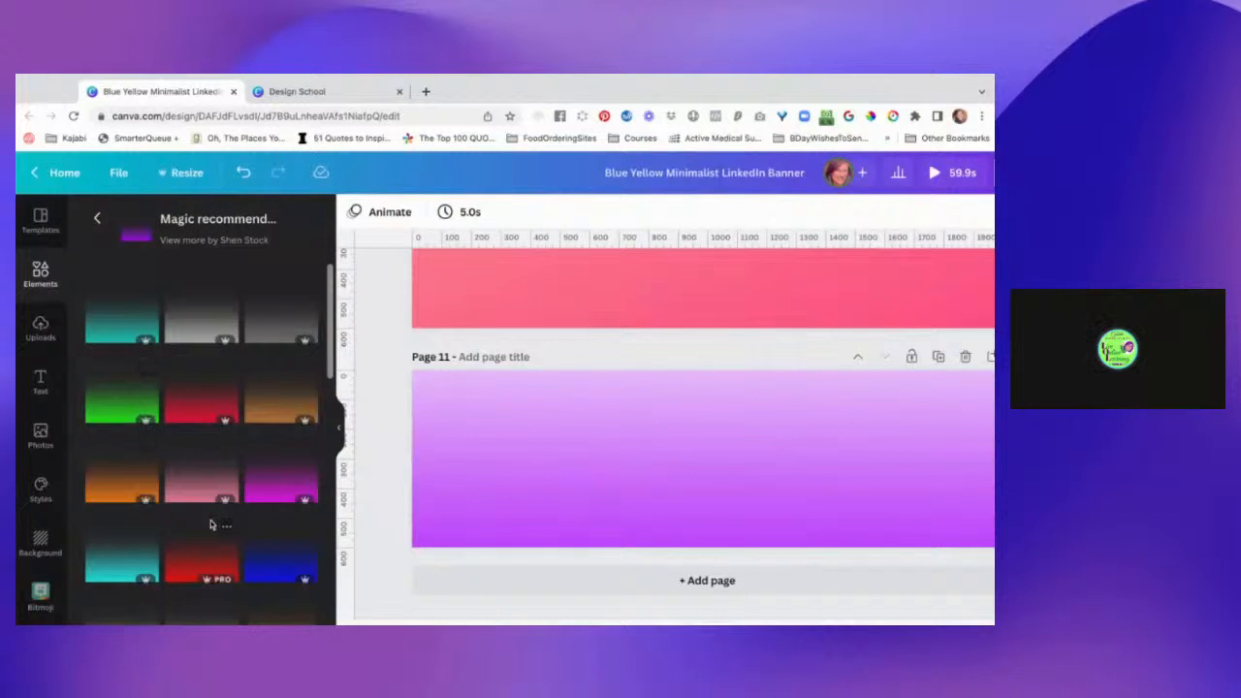
{"action": "scroll", "coordinate": [211, 523], "scroll_direction": "down", "scroll_amount": 3}
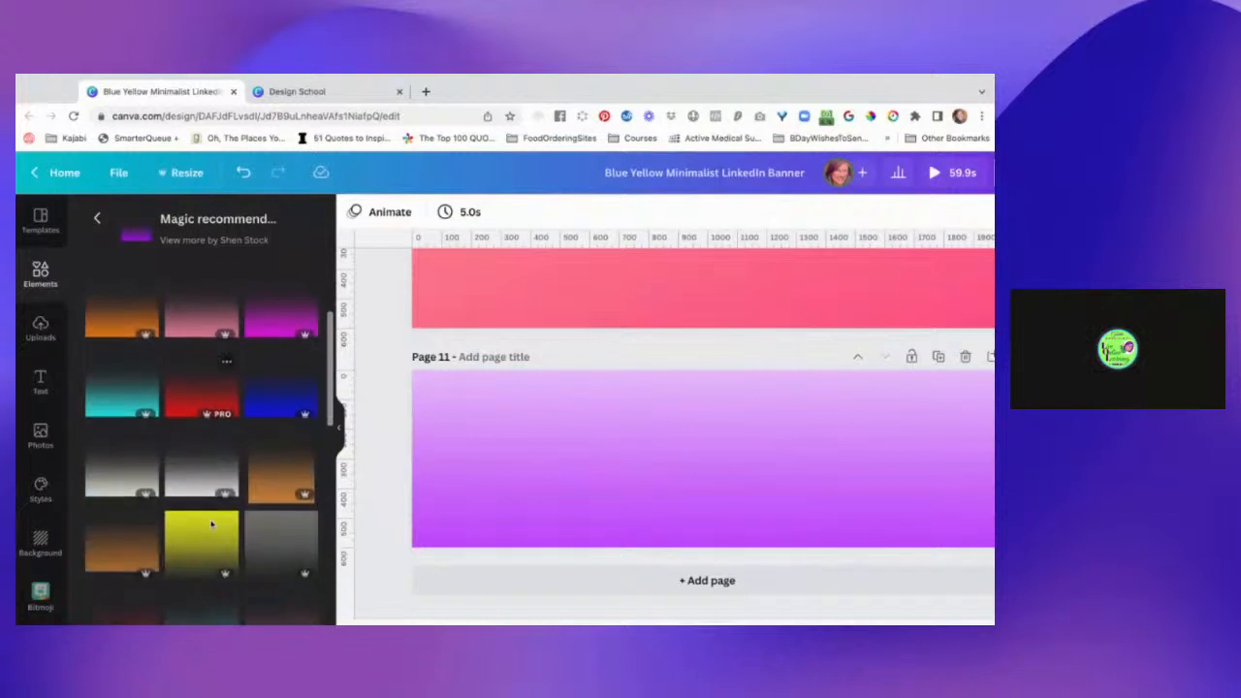
{"action": "left_click", "coordinate": [282, 372]}
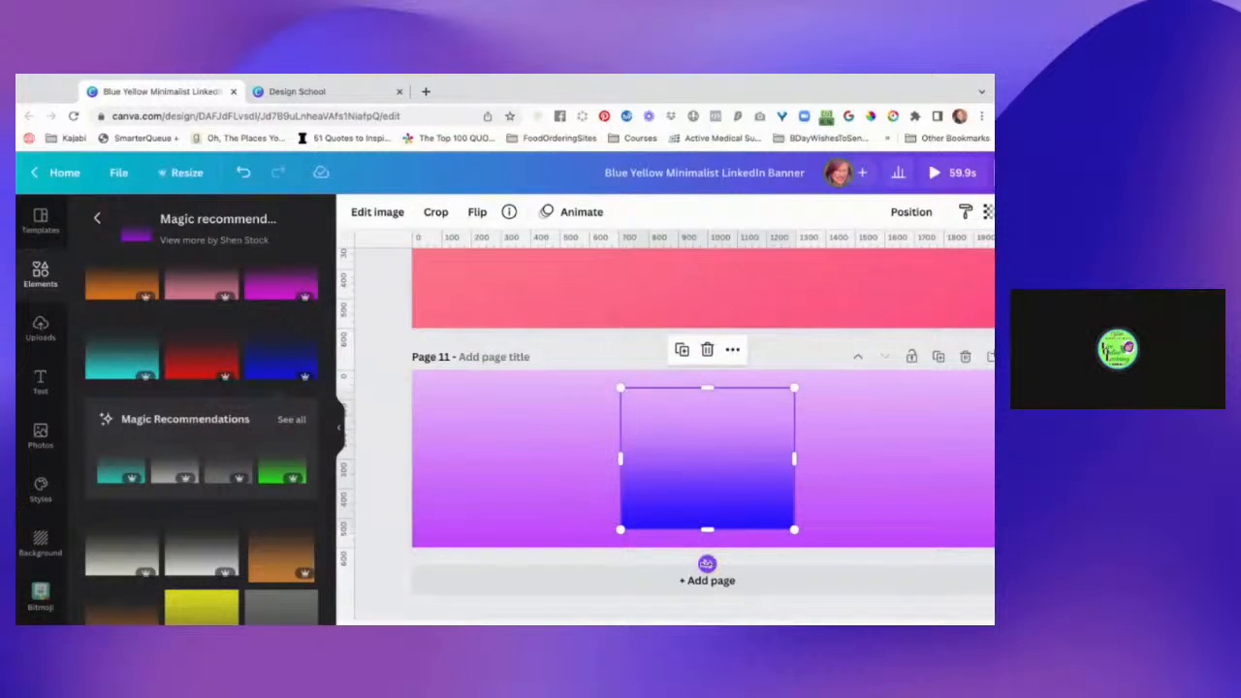
{"action": "left_click_drag", "start_coordinate": [707, 563], "coordinate": [578, 471]}
{"action": "mouse_move", "coordinate": [720, 512]}
{"action": "left_mouse_down"}
{"action": "mouse_move", "coordinate": [513, 506]}
{"action": "mouse_move", "coordinate": [703, 519]}
{"action": "left_mouse_up"}
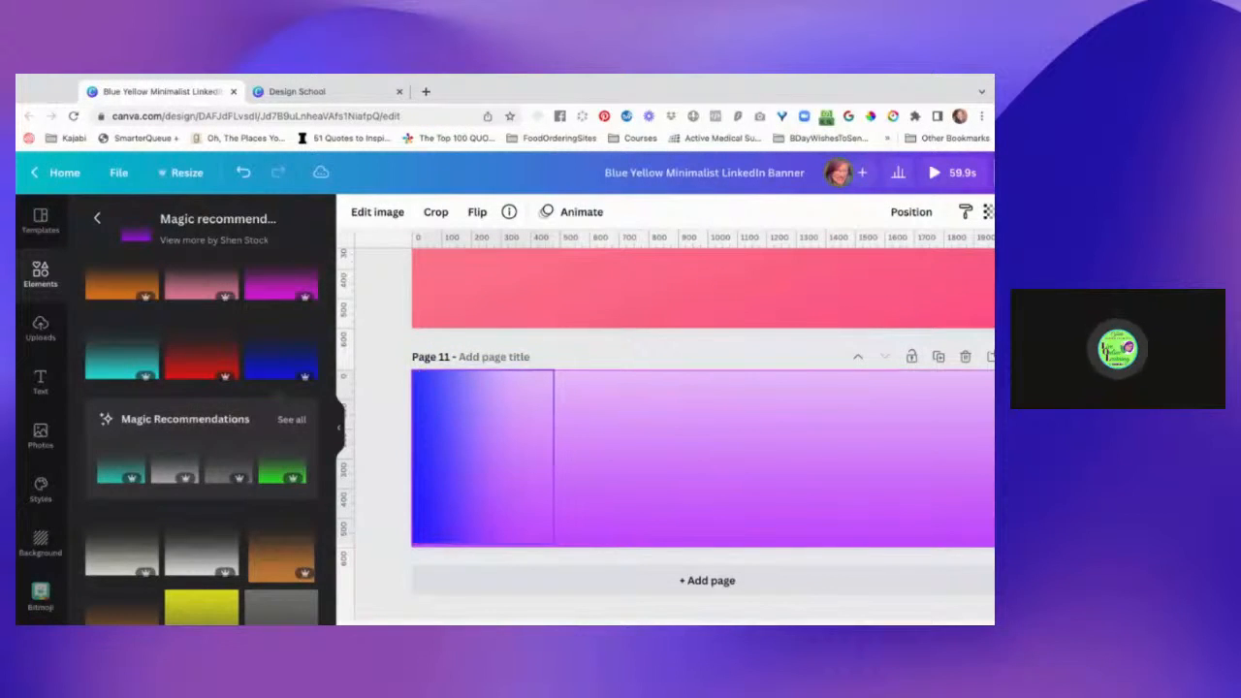
Widen the blue gradient to about two-thirds of page 11's width and extend it to the full page height.
{"action": "left_click_drag", "start_coordinate": [497, 509], "coordinate": [497, 509]}
{"action": "left_click_drag", "start_coordinate": [554, 456], "coordinate": [811, 456]}
{"action": "left_click_drag", "start_coordinate": [617, 466], "coordinate": [618, 465]}
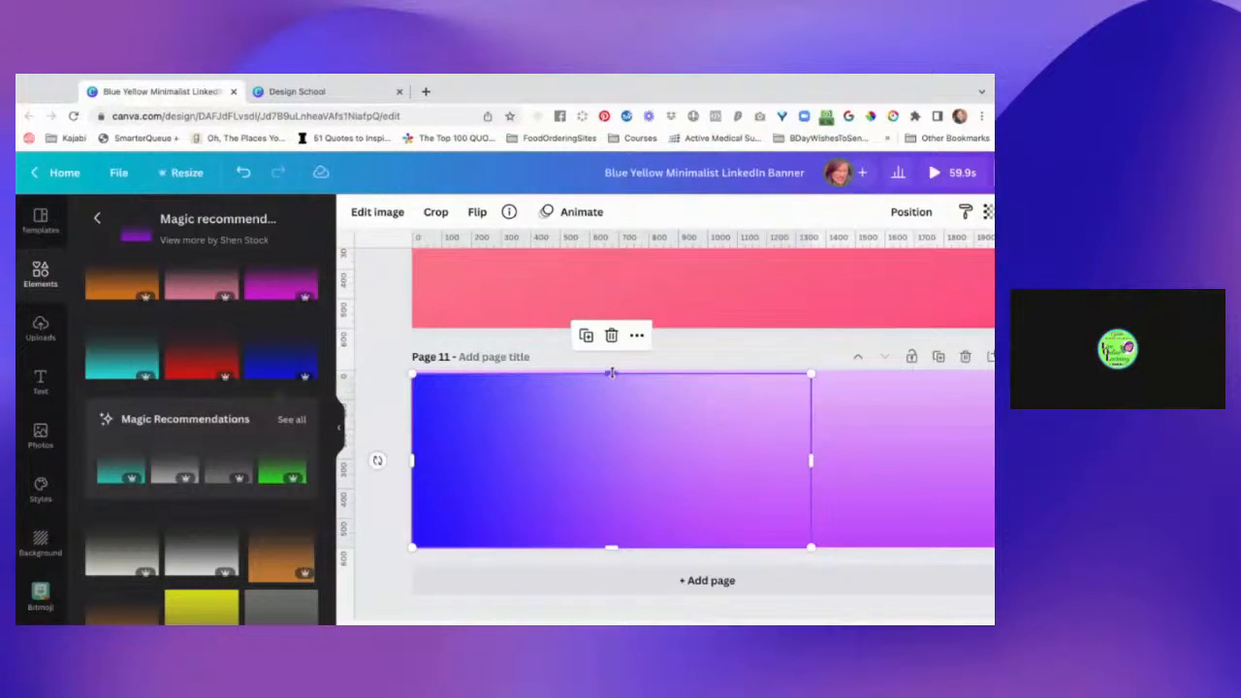
{"action": "left_click_drag", "start_coordinate": [611, 374], "coordinate": [613, 369]}
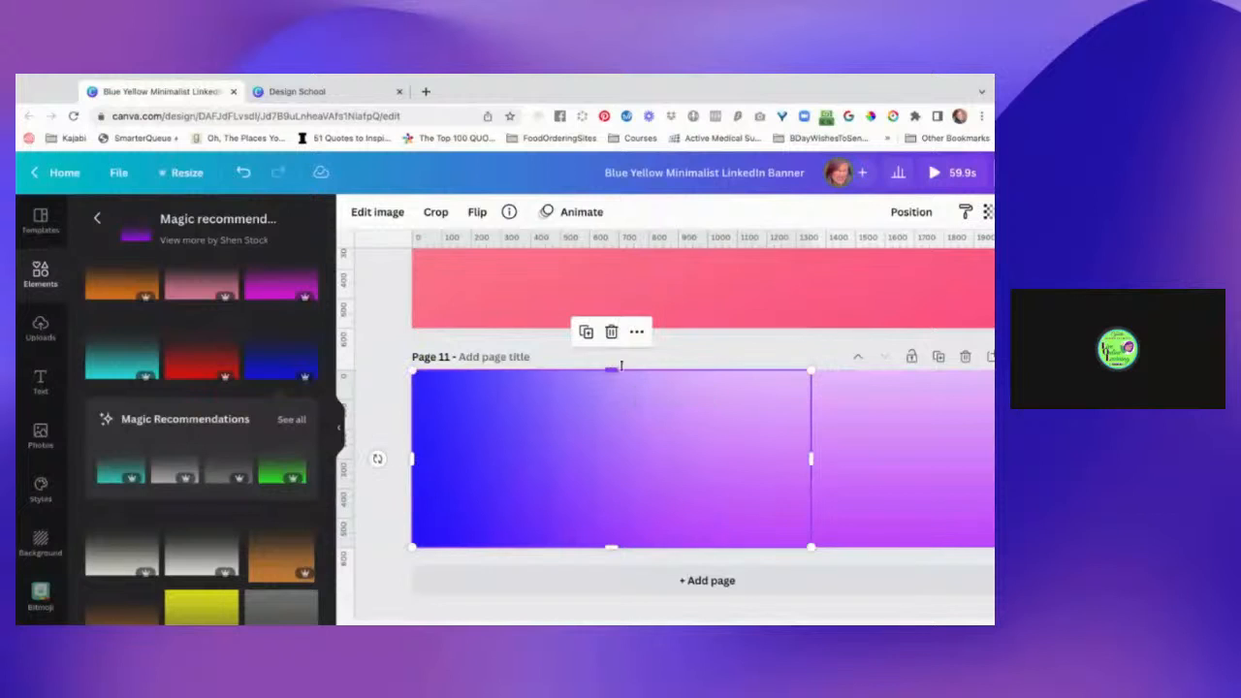
{"action": "left_click", "coordinate": [755, 354]}
{"action": "scroll", "coordinate": [875, 449], "scroll_direction": "right", "scroll_amount": 2}
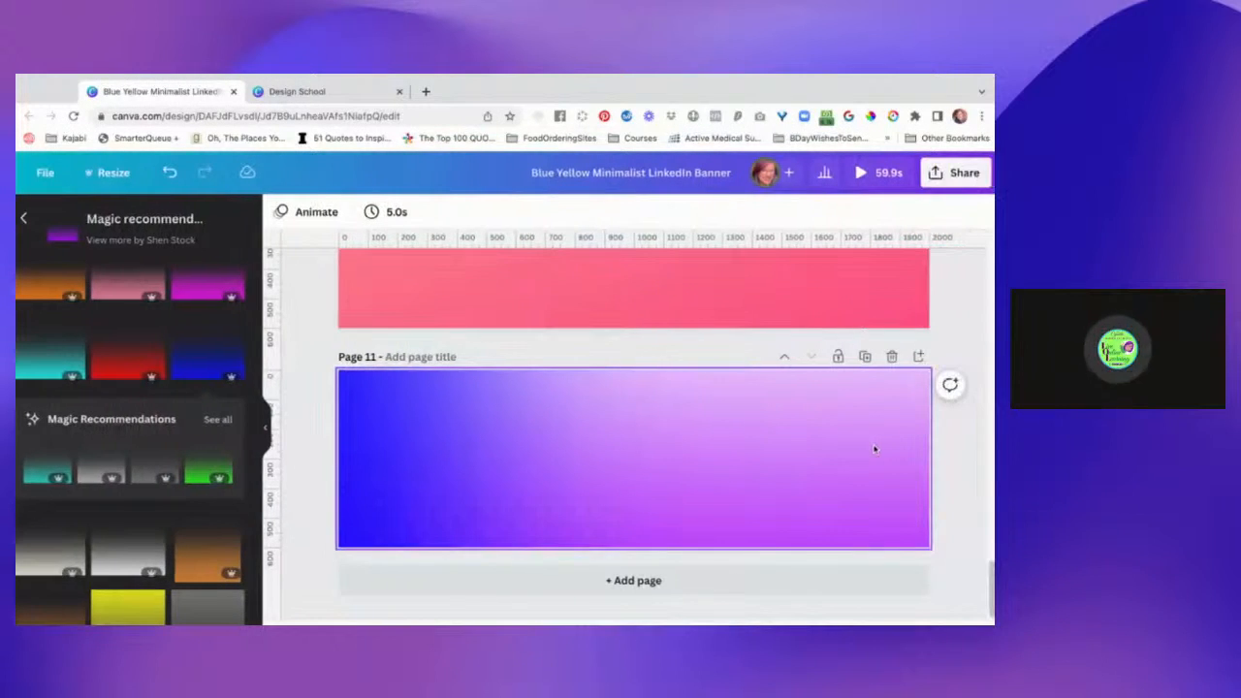
Add a bright green-to-transparent gradient from the recommendations, rotated with its solid green against page 11's right edge in the upper corner.
{"action": "scroll", "coordinate": [171, 541], "scroll_direction": "down", "scroll_amount": 3}
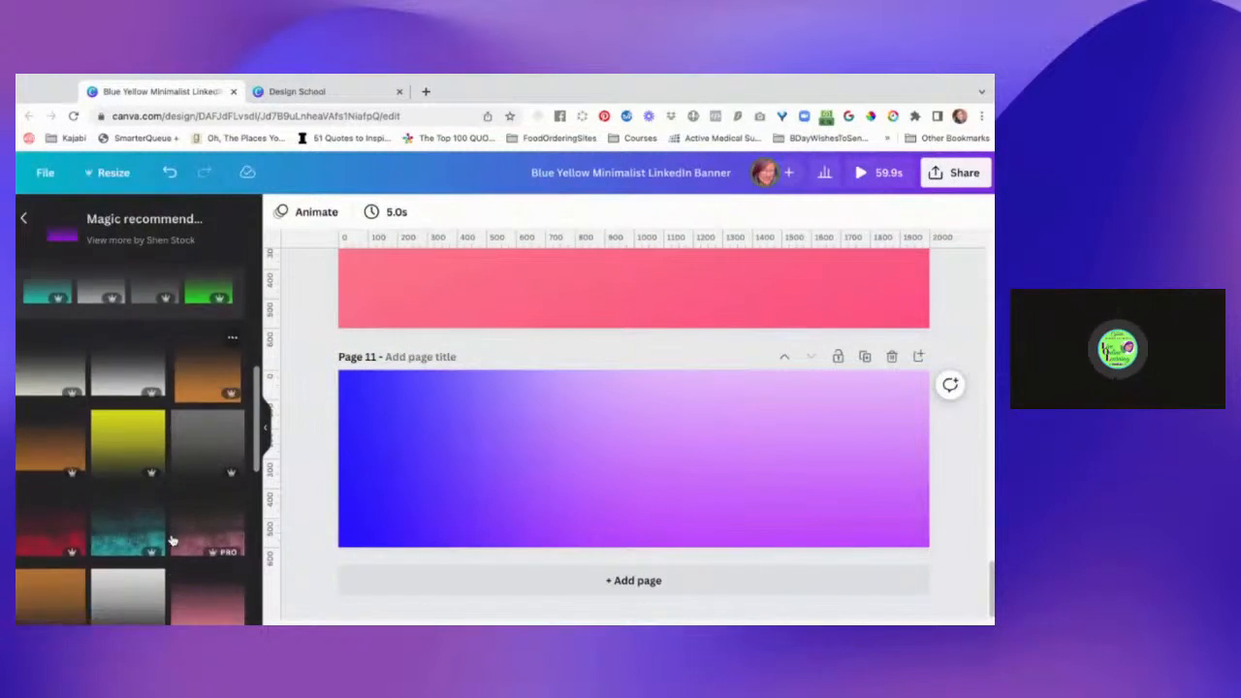
{"action": "scroll", "coordinate": [171, 540], "scroll_direction": "down", "scroll_amount": 10}
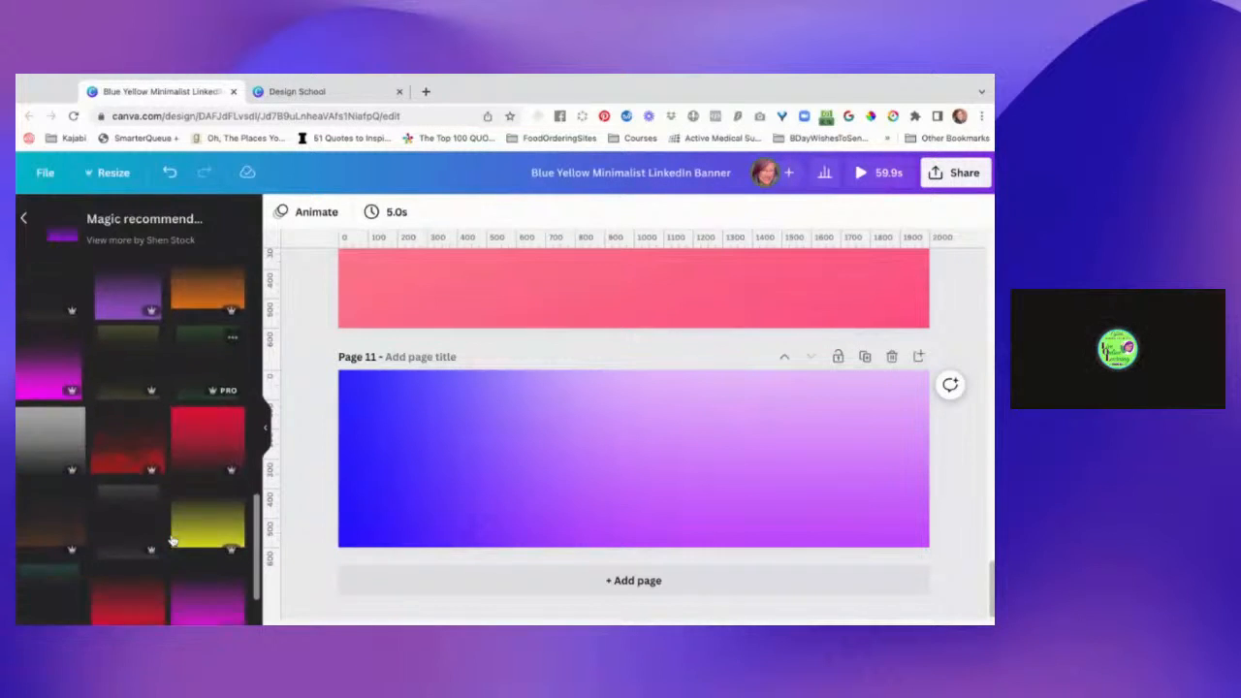
{"action": "scroll", "coordinate": [171, 540], "scroll_direction": "down", "scroll_amount": 5}
{"action": "scroll", "coordinate": [171, 540], "scroll_direction": "down", "scroll_amount": 2}
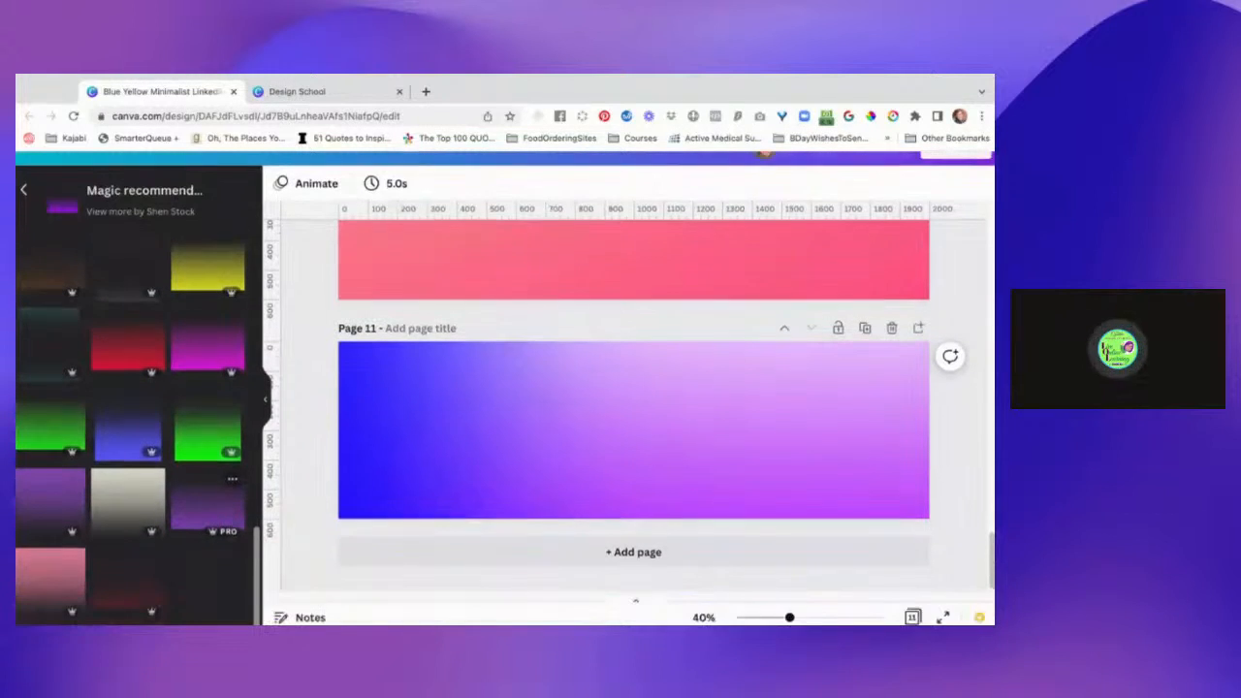
{"action": "left_click", "coordinate": [205, 430]}
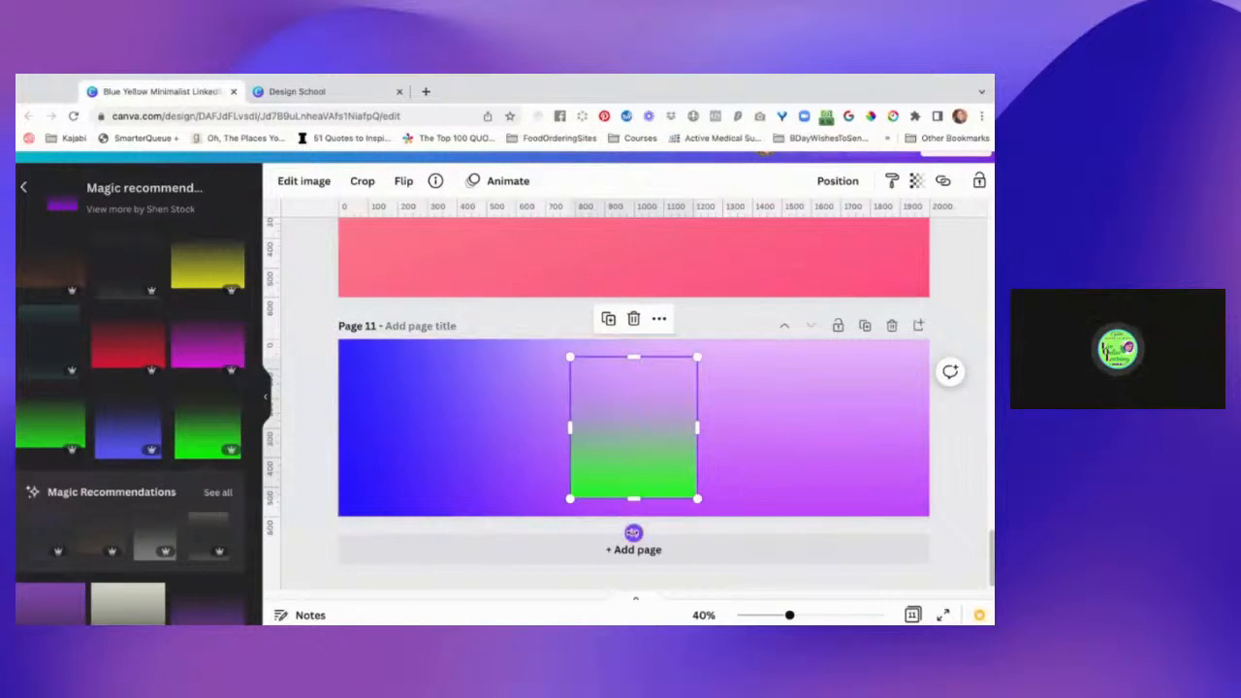
{"action": "left_click_drag", "start_coordinate": [633, 532], "coordinate": [795, 430]}
{"action": "left_click_drag", "start_coordinate": [663, 428], "coordinate": [904, 395]}
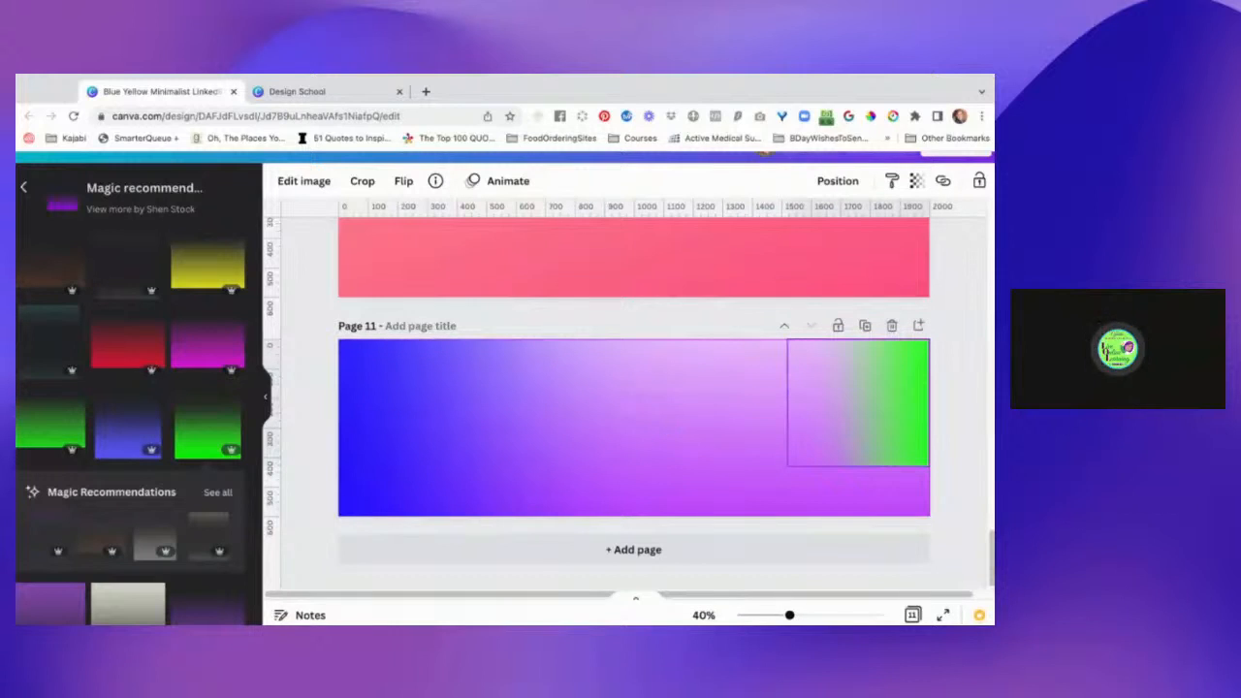
Stretch the green gradient to page 11's full height and widen it leftward to about half the page width.
{"action": "left_click_drag", "start_coordinate": [858, 466], "coordinate": [858, 516]}
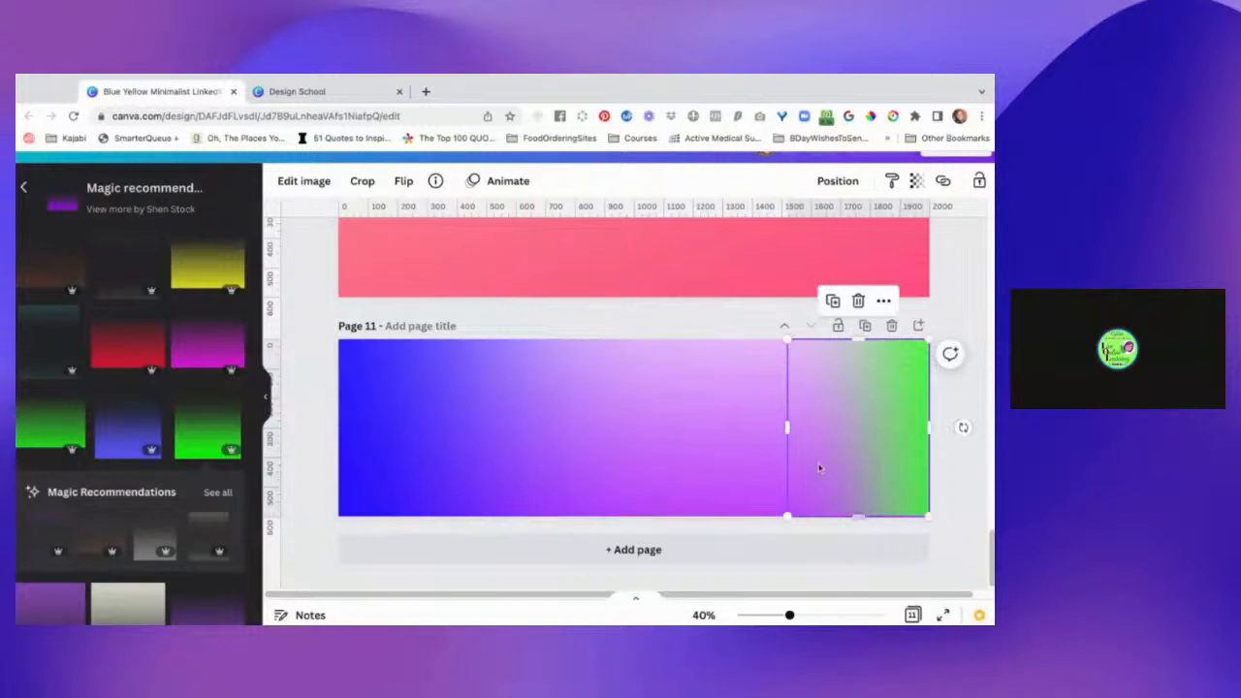
{"action": "left_click_drag", "start_coordinate": [787, 427], "coordinate": [644, 428]}
{"action": "left_click", "coordinate": [960, 422]}
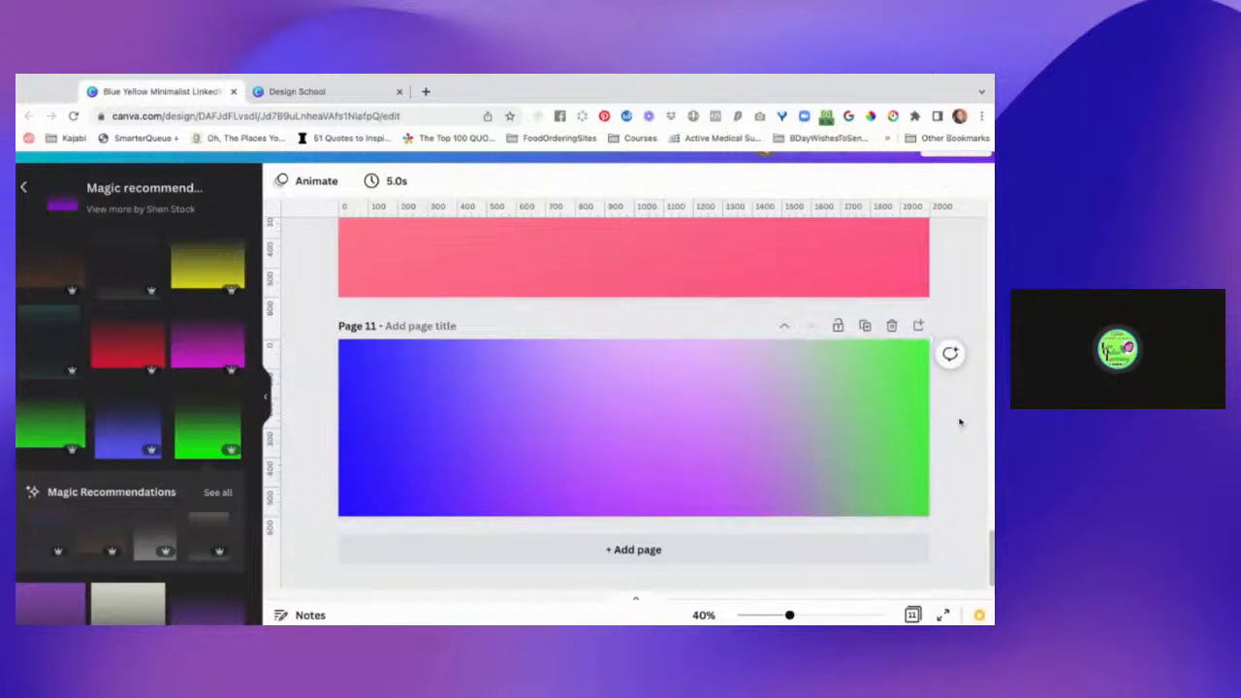
Widen the green gradient slightly past the page's middle and shift its image within the crop so the solid green meets the right edge.
{"action": "left_click", "coordinate": [733, 439]}
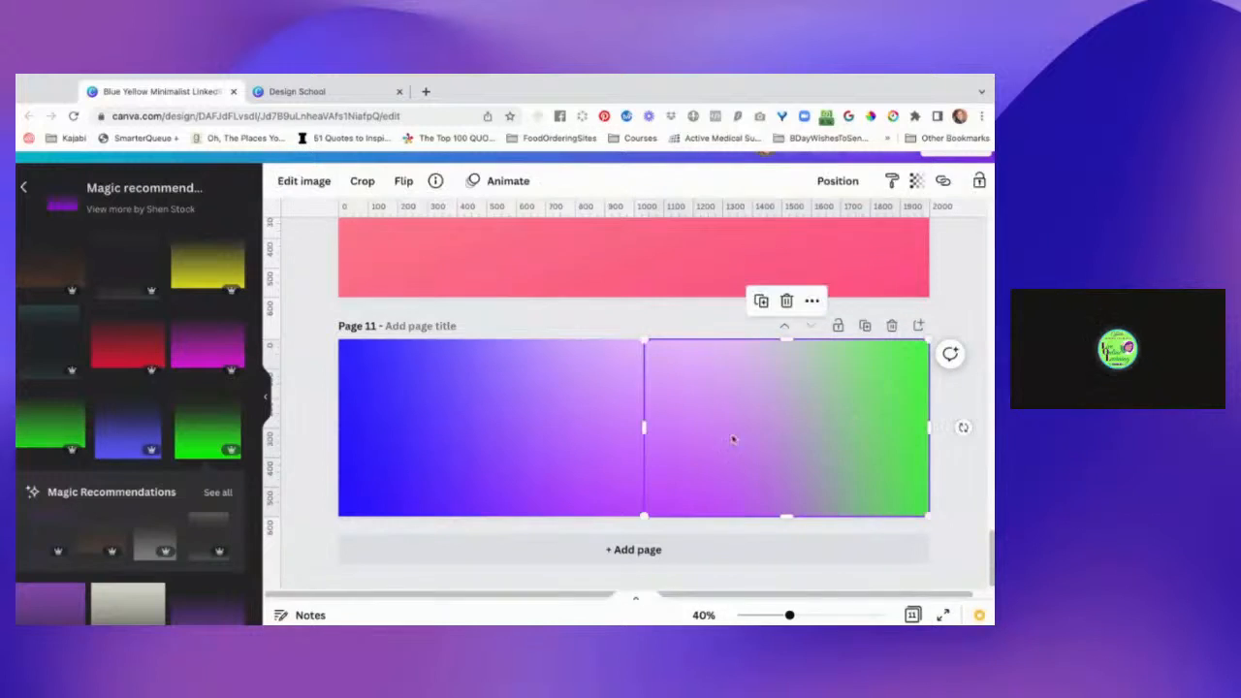
{"action": "left_click_drag", "start_coordinate": [644, 428], "coordinate": [605, 428]}
{"action": "double_click", "coordinate": [828, 415]}
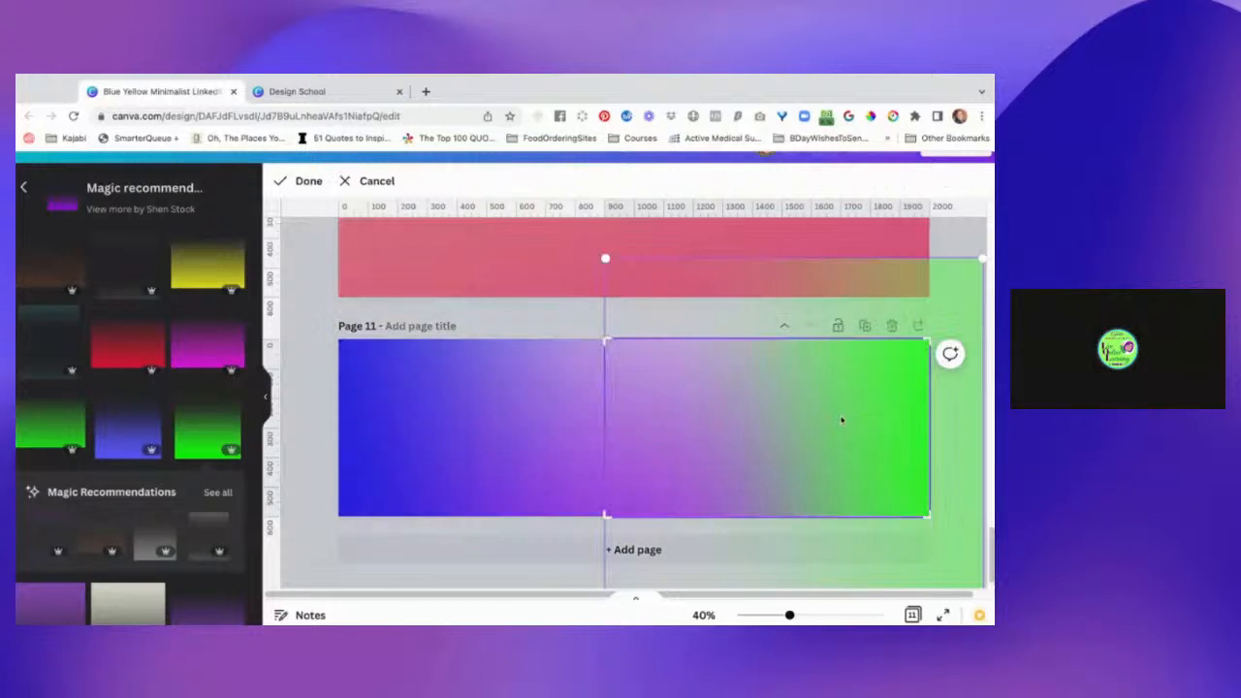
{"action": "left_click_drag", "start_coordinate": [841, 420], "coordinate": [842, 420]}
{"action": "left_click_drag", "start_coordinate": [842, 420], "coordinate": [833, 419]}
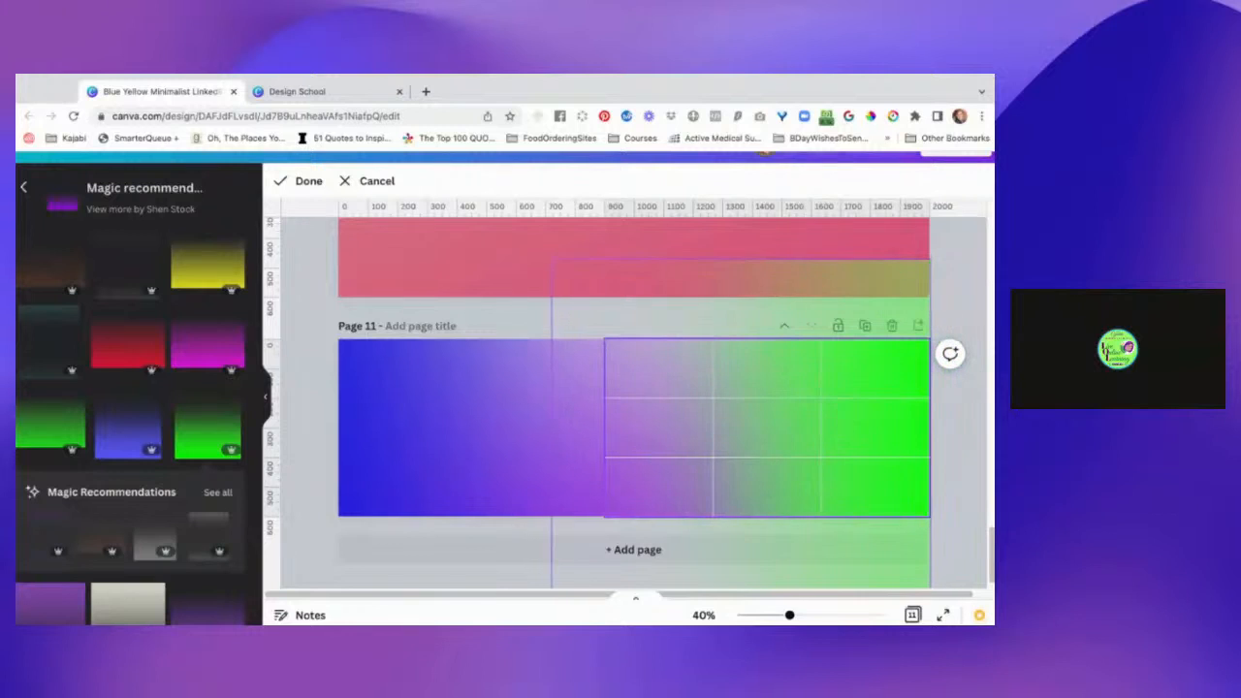
{"action": "left_click", "coordinate": [947, 450]}
{"action": "left_click", "coordinate": [947, 450]}
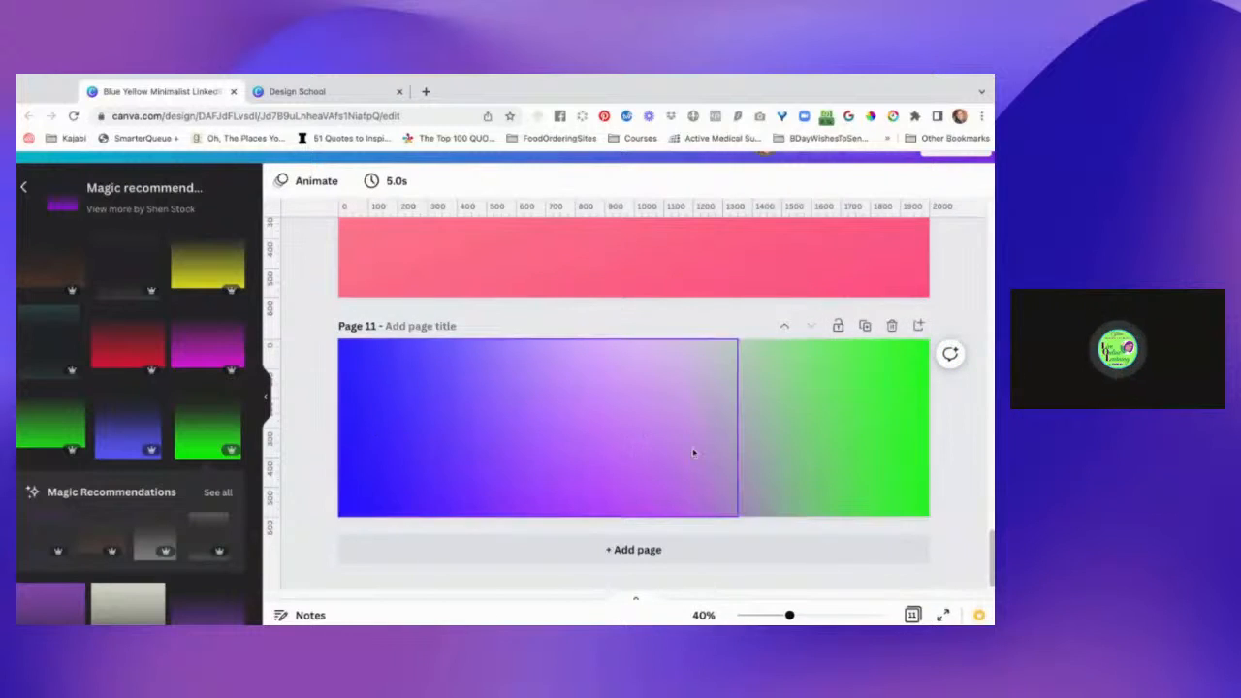
Crop the blue gradient's right side in to about half of page 11's width.
{"action": "double_click", "coordinate": [465, 447]}
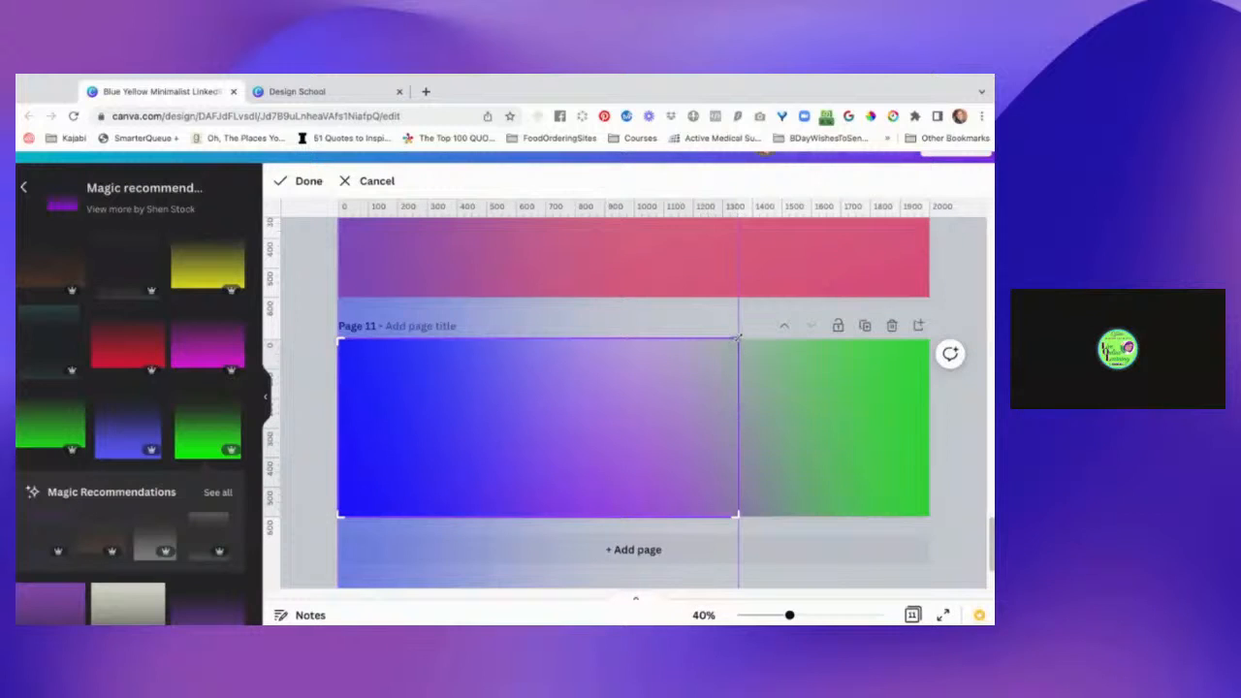
{"action": "left_click_drag", "start_coordinate": [737, 339], "coordinate": [641, 339]}
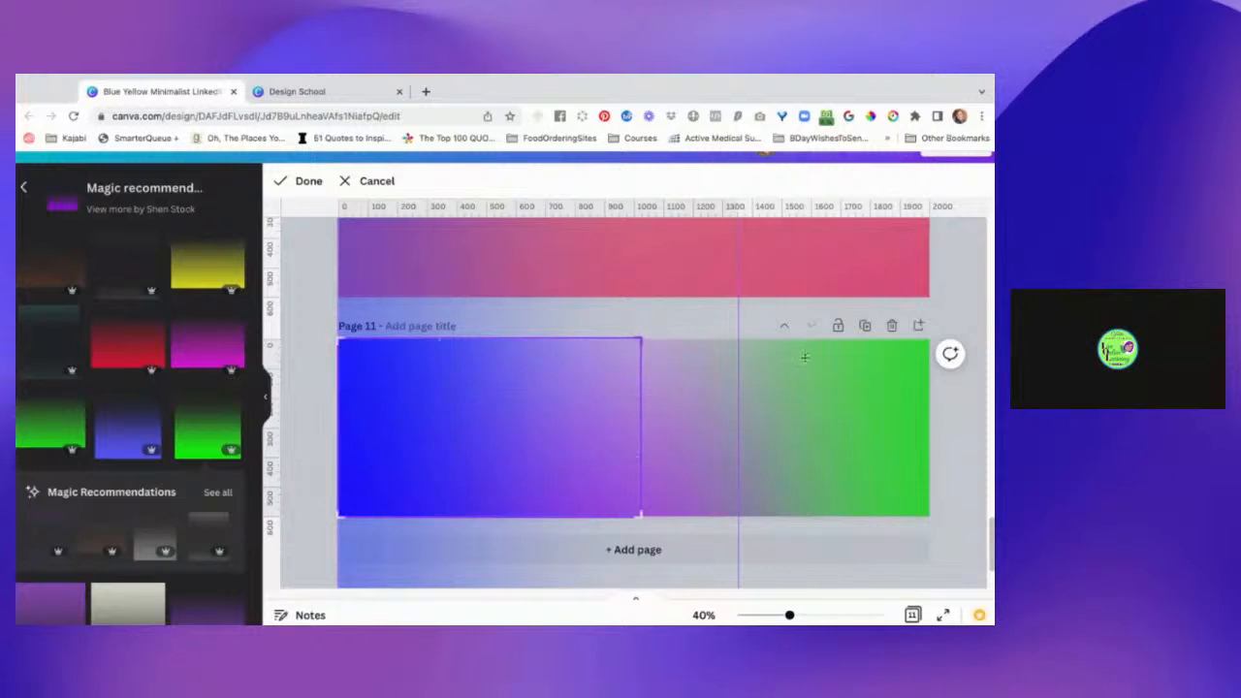
{"action": "left_click", "coordinate": [955, 427]}
{"action": "left_click", "coordinate": [955, 426]}
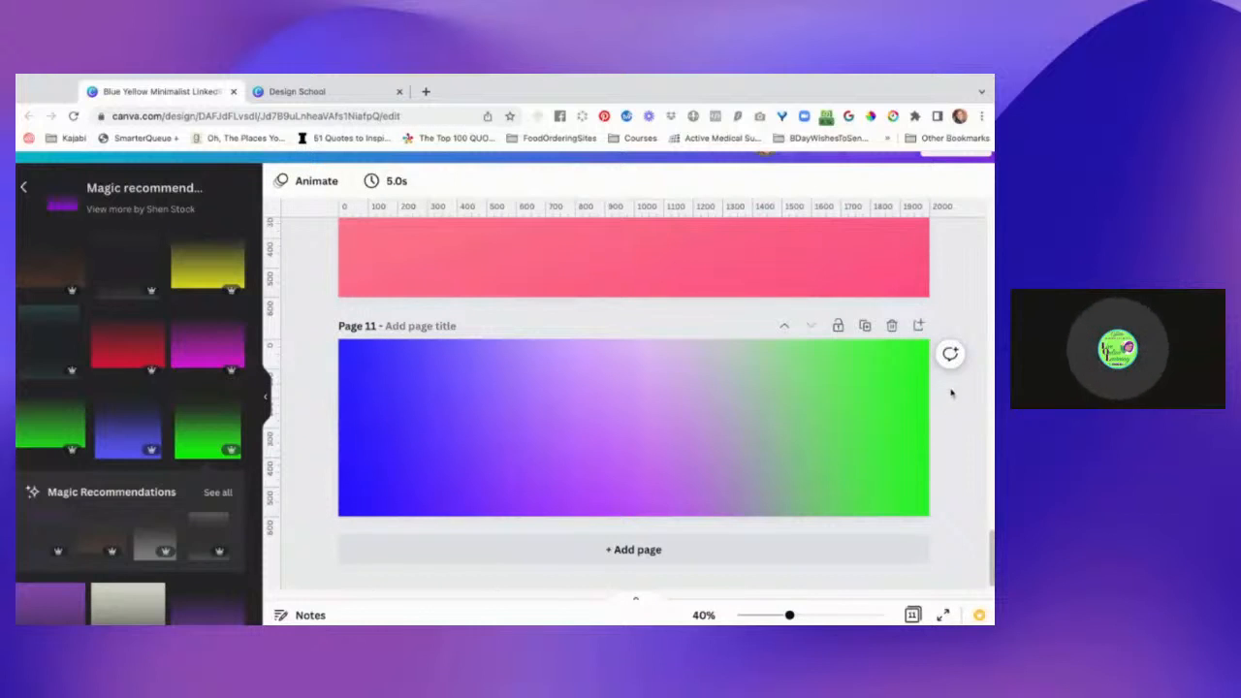
Extend the blue gradient's right edge slightly past the middle of page 11, further over the green gradient.
{"action": "left_click", "coordinate": [626, 429]}
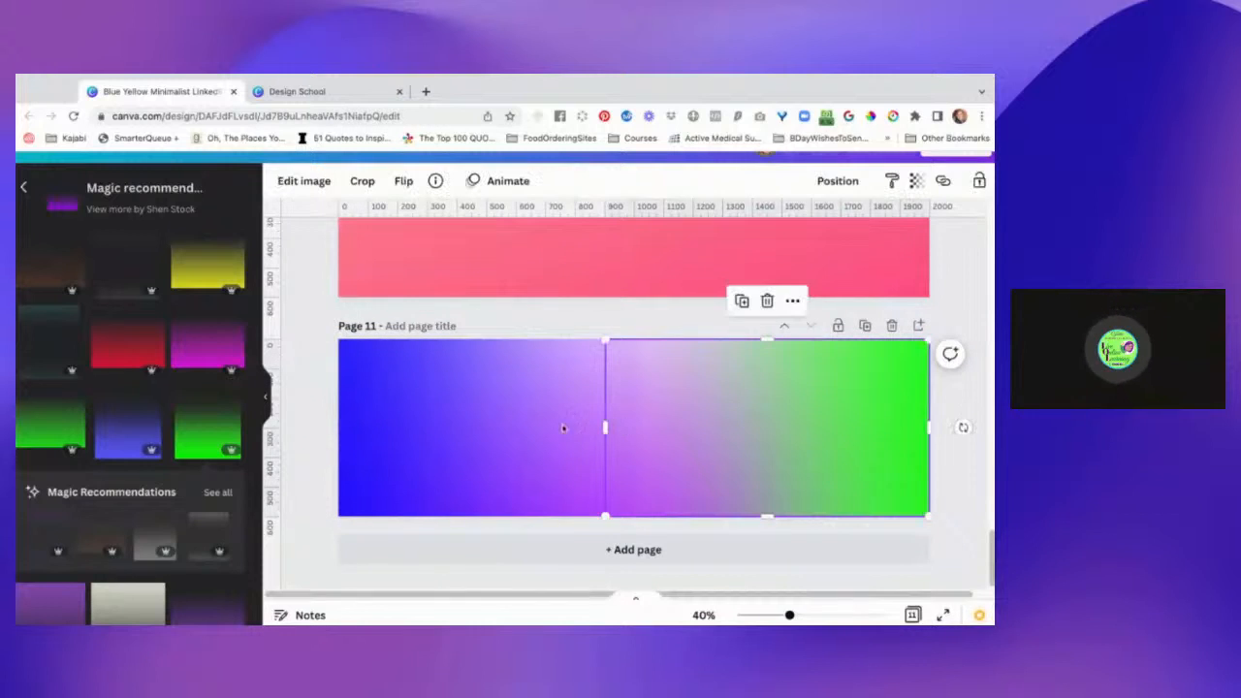
{"action": "left_click", "coordinate": [558, 427]}
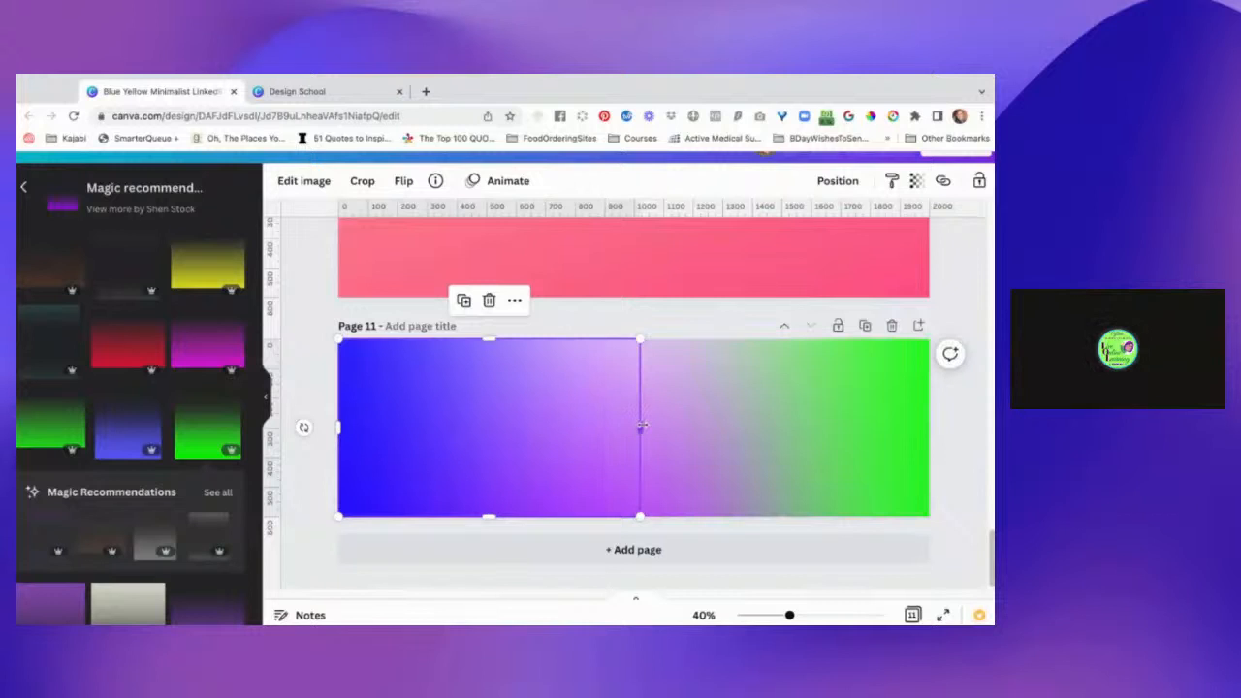
{"action": "left_click_drag", "start_coordinate": [642, 424], "coordinate": [676, 427]}
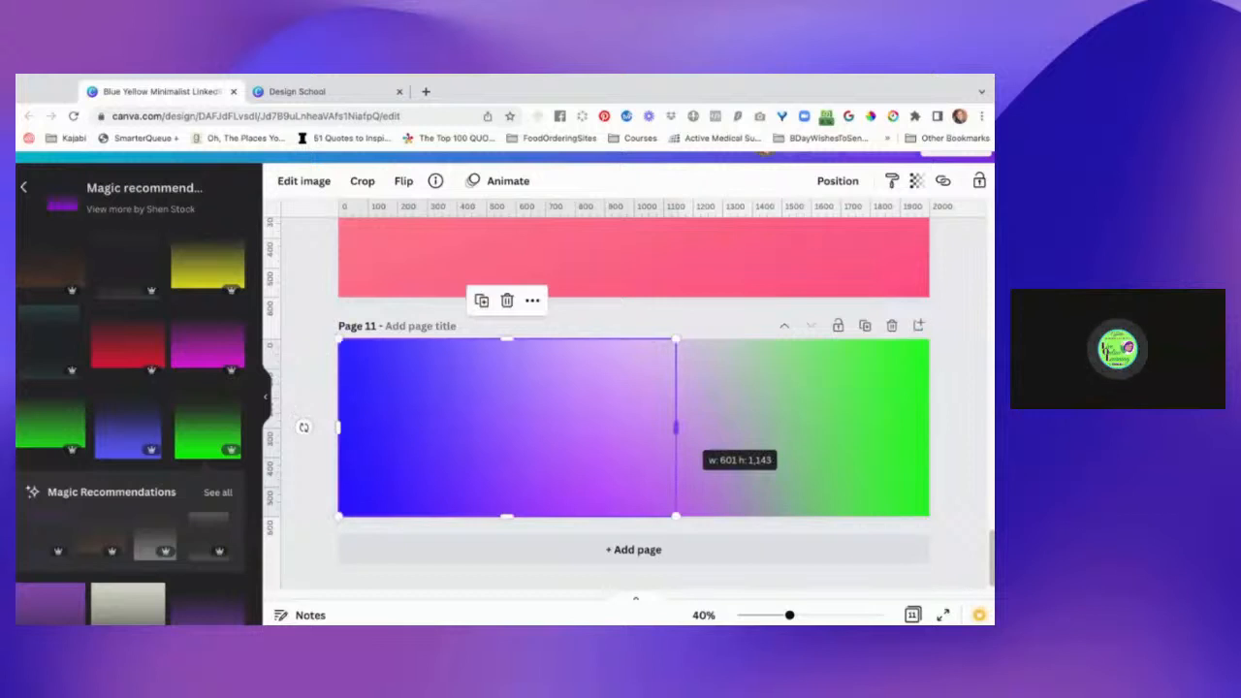
{"action": "left_click", "coordinate": [951, 451]}
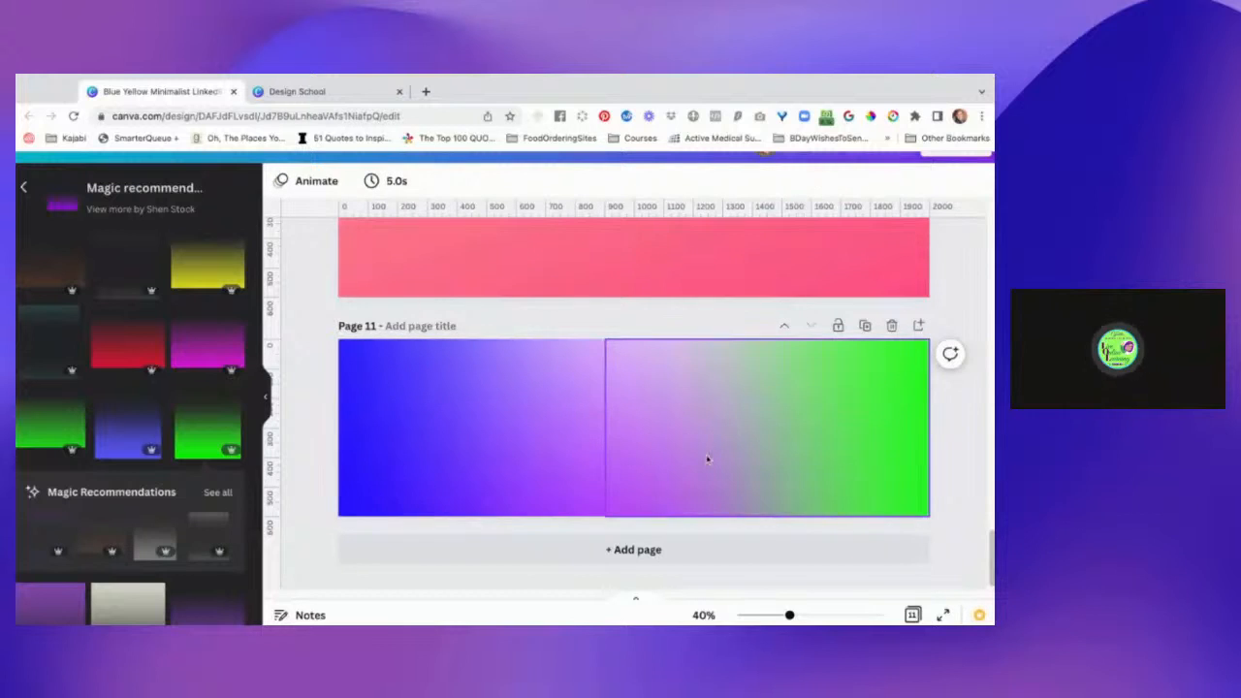
Lower the blue gradient's transparency value slightly below 100 on page 11.
{"action": "left_click", "coordinate": [568, 441]}
{"action": "left_click", "coordinate": [712, 446]}
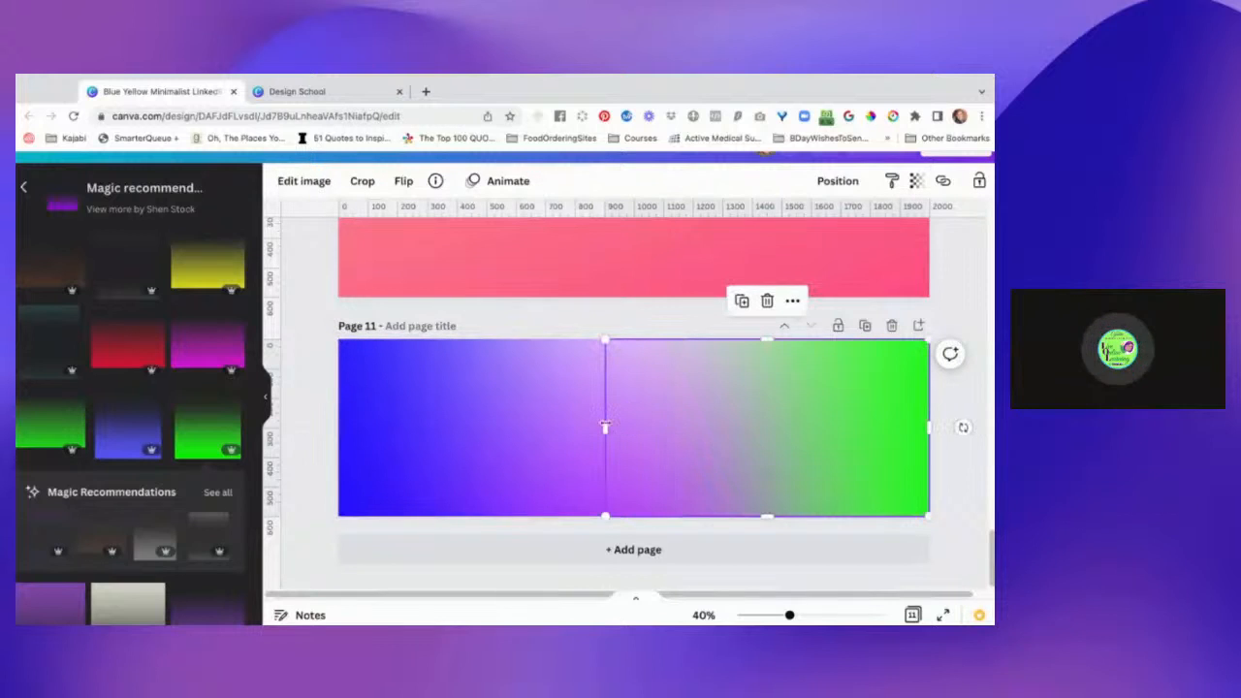
{"action": "left_click", "coordinate": [579, 421]}
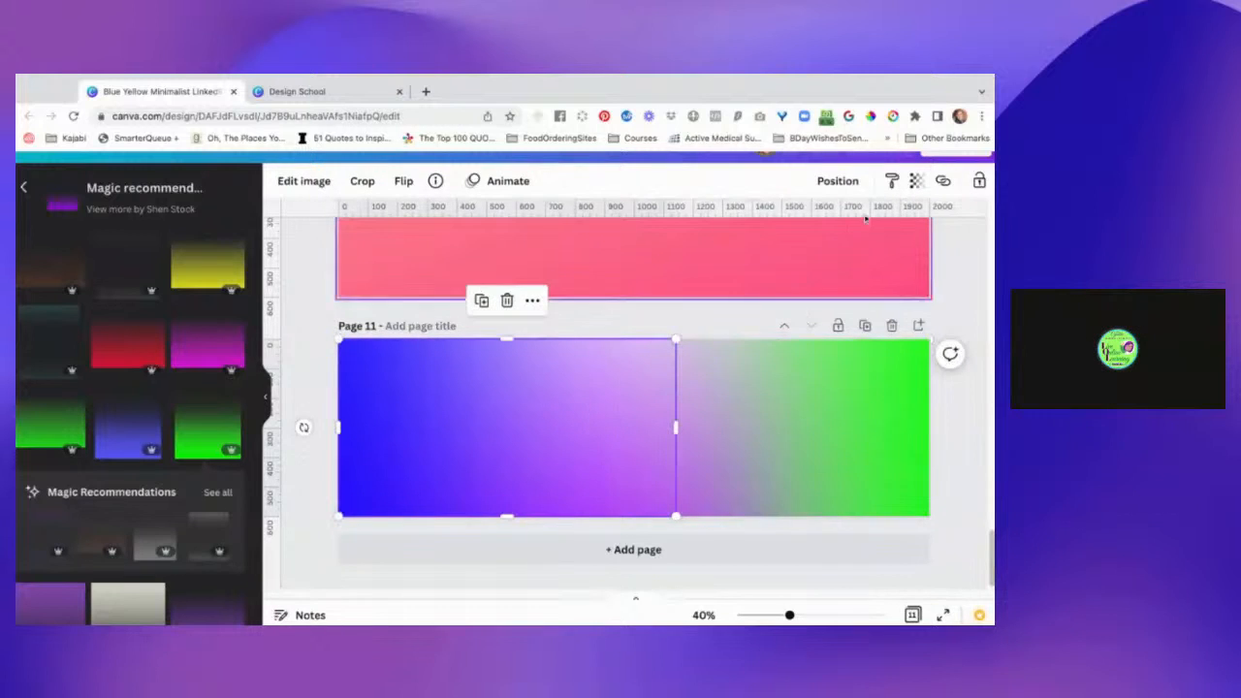
{"action": "left_click", "coordinate": [918, 185]}
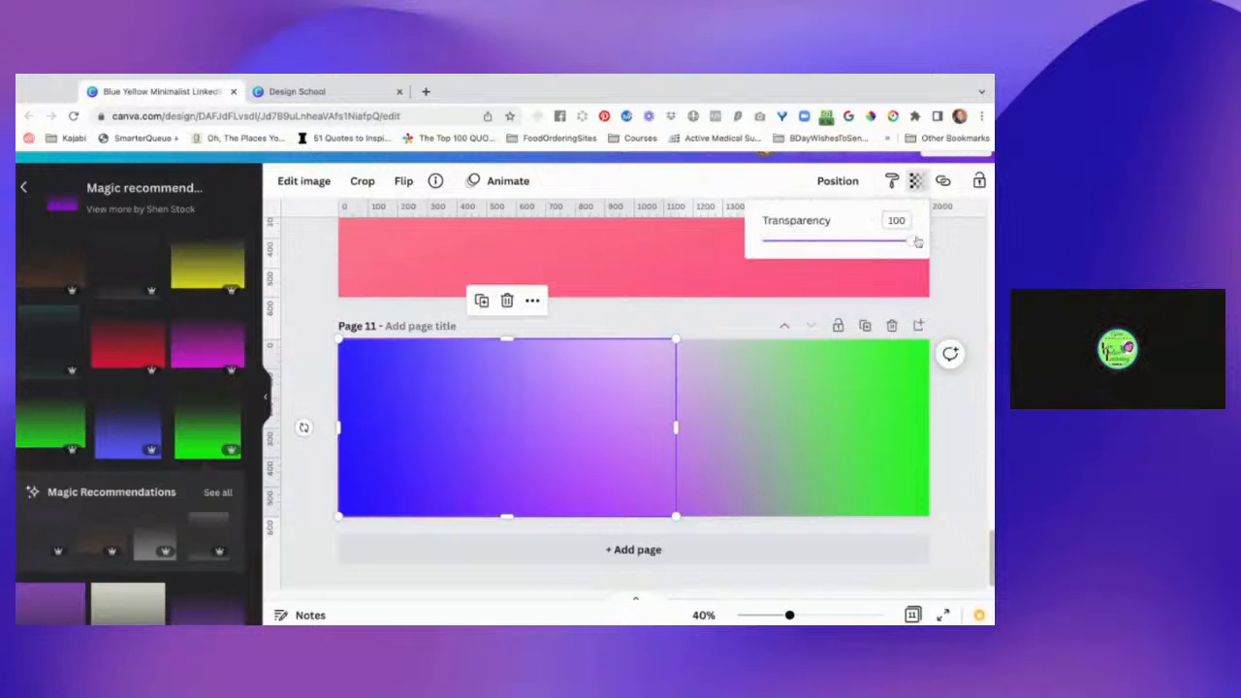
{"action": "left_click_drag", "start_coordinate": [913, 242], "coordinate": [909, 243]}
{"action": "left_click", "coordinate": [955, 460]}
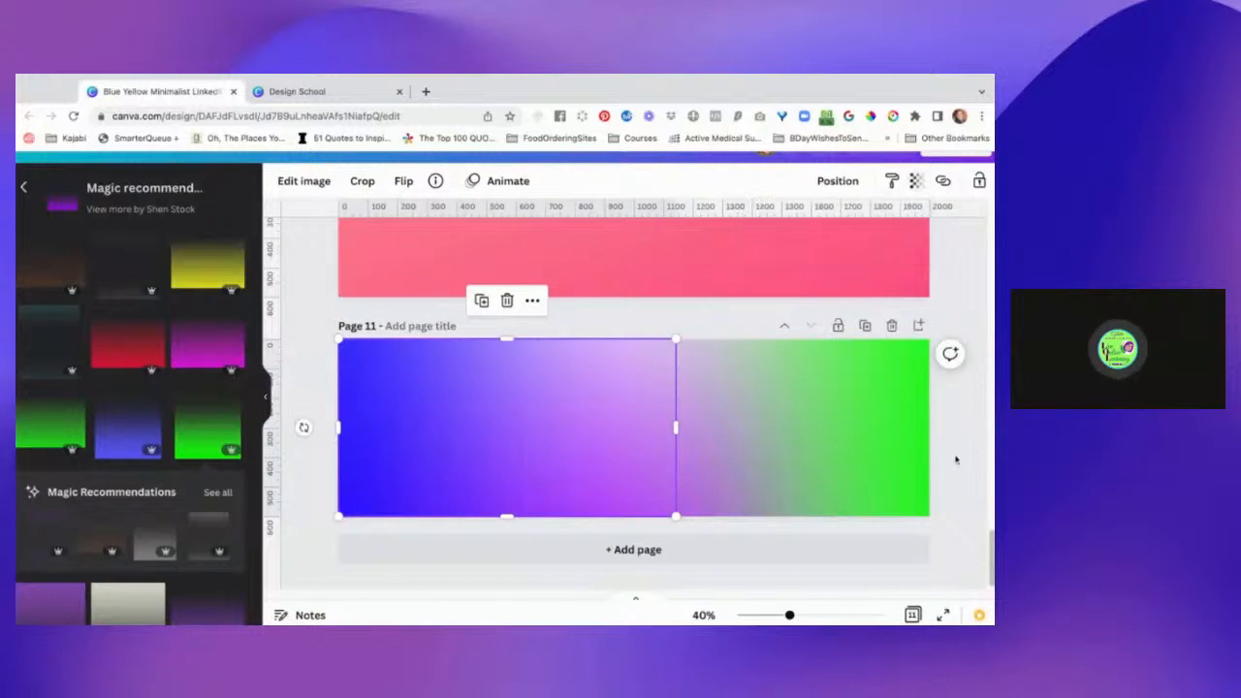
{"action": "left_click", "coordinate": [955, 460]}
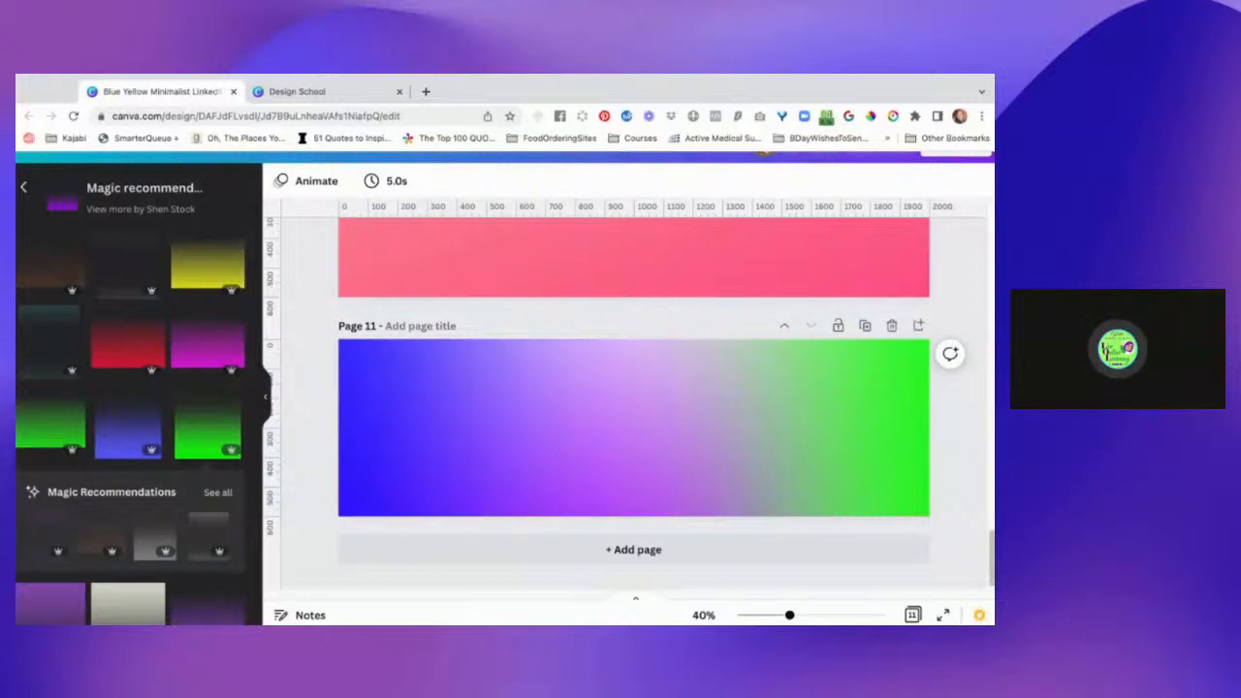
Stretch the blue gradient's right edge across page 11 to cover the full page width.
{"action": "scroll", "coordinate": [634, 398], "scroll_direction": "down", "scroll_amount": 1}
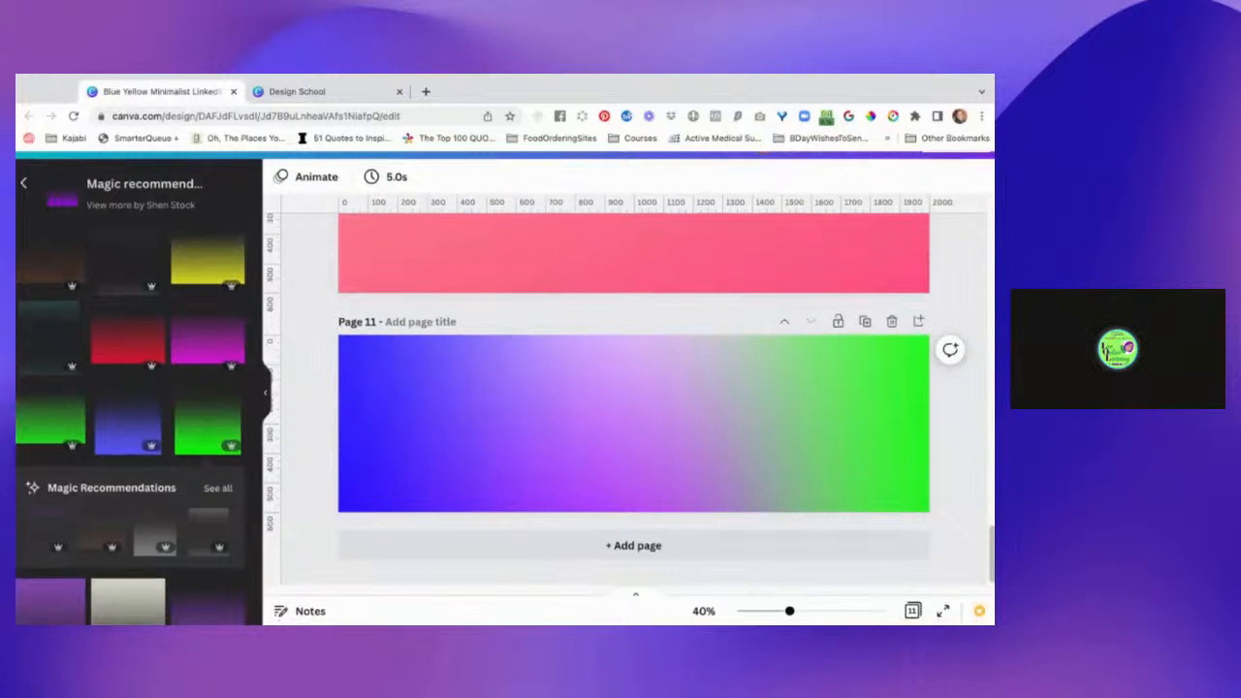
{"action": "left_click", "coordinate": [659, 438]}
{"action": "left_click", "coordinate": [551, 427]}
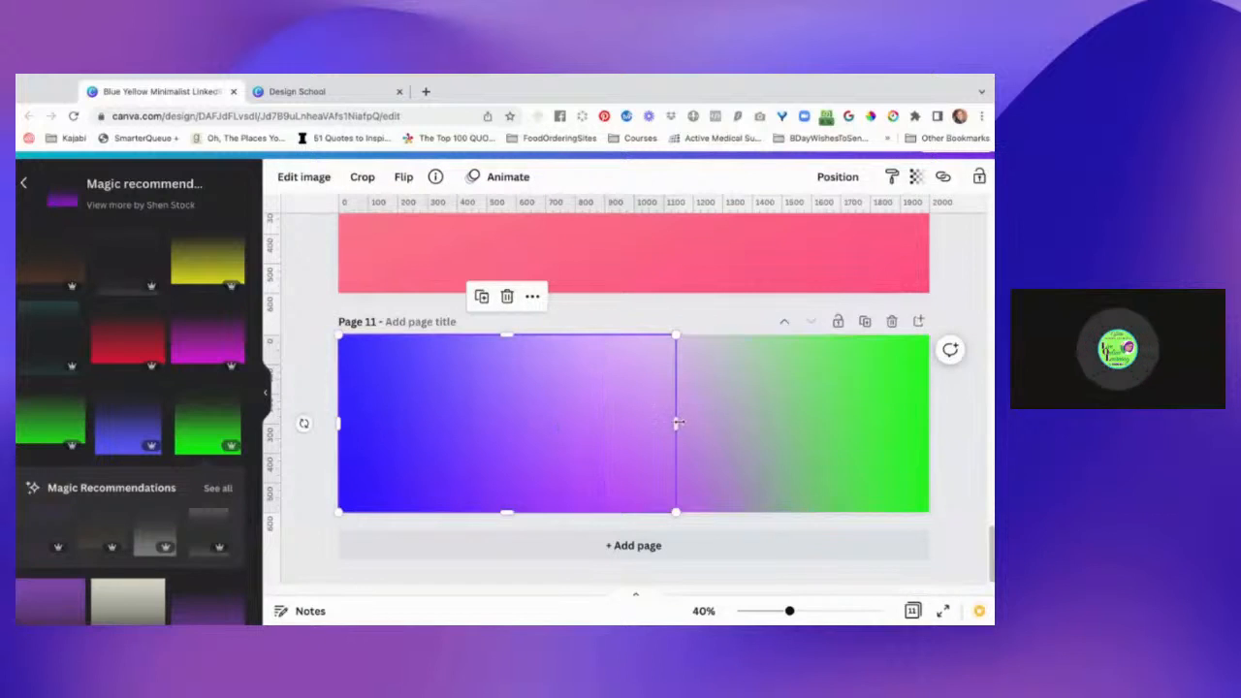
{"action": "left_click_drag", "start_coordinate": [678, 423], "coordinate": [929, 422]}
{"action": "left_click", "coordinate": [960, 374]}
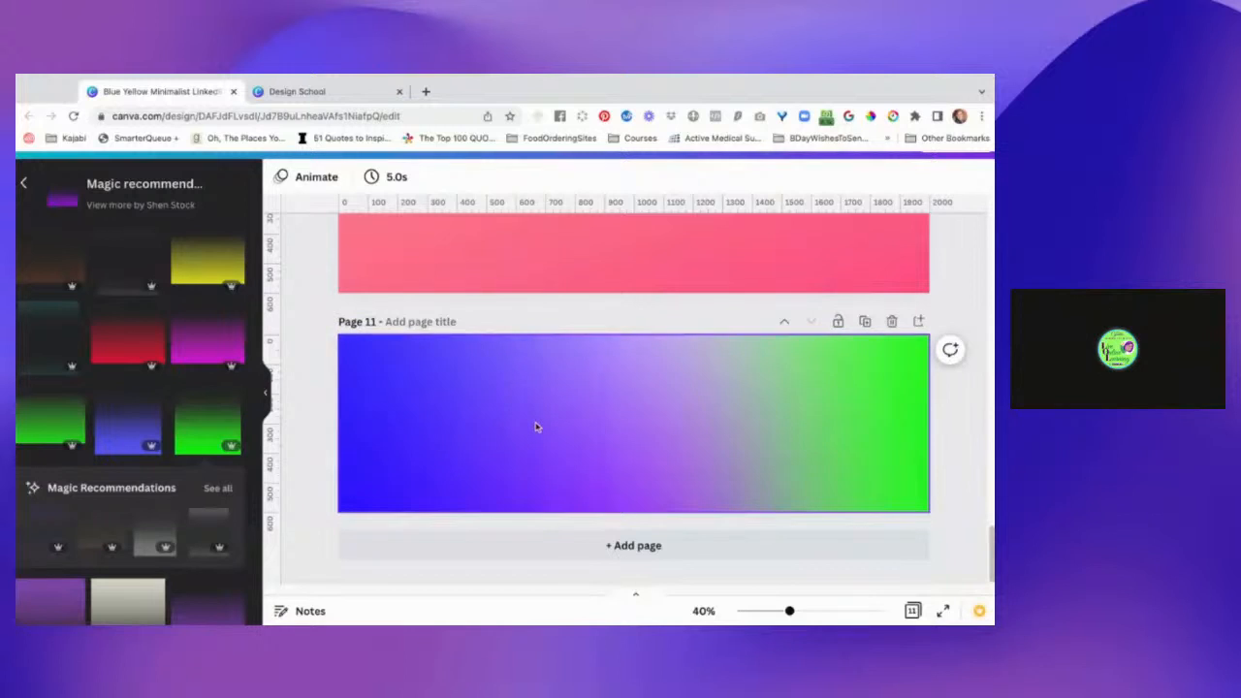
Try deleting the full-width purple gradient from page 11 and undo the deletion.
{"action": "double_click", "coordinate": [536, 427]}
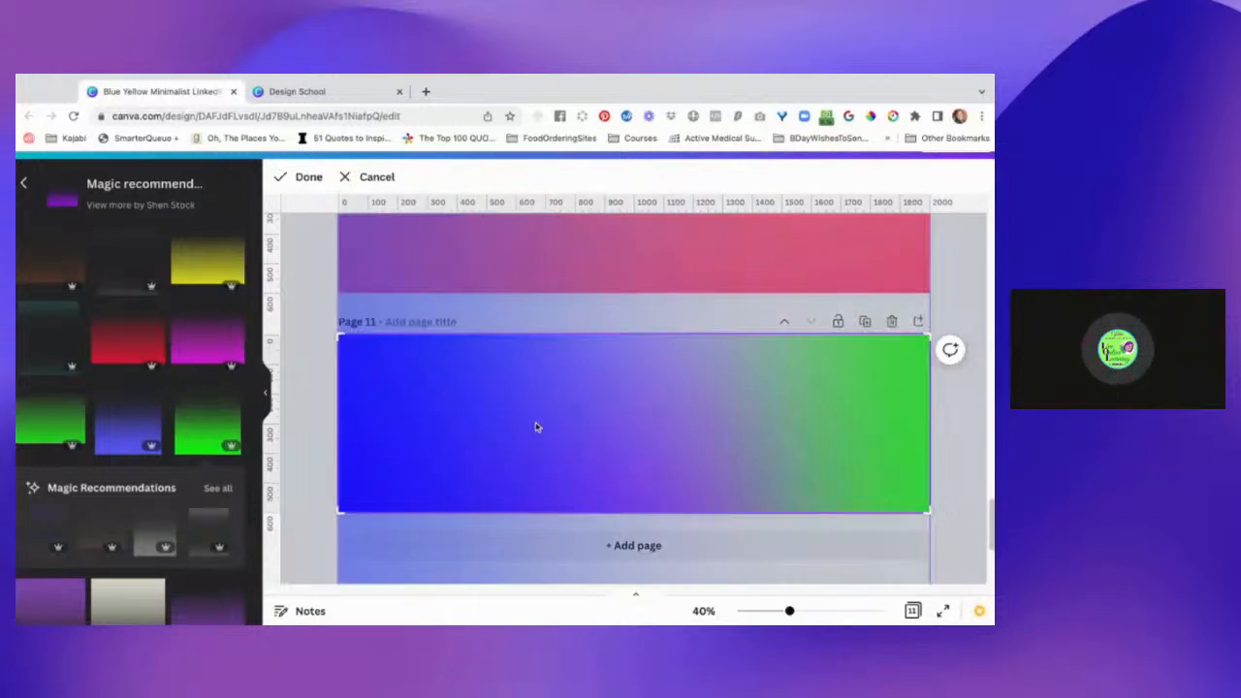
{"action": "left_click_drag", "start_coordinate": [544, 426], "coordinate": [544, 427]}
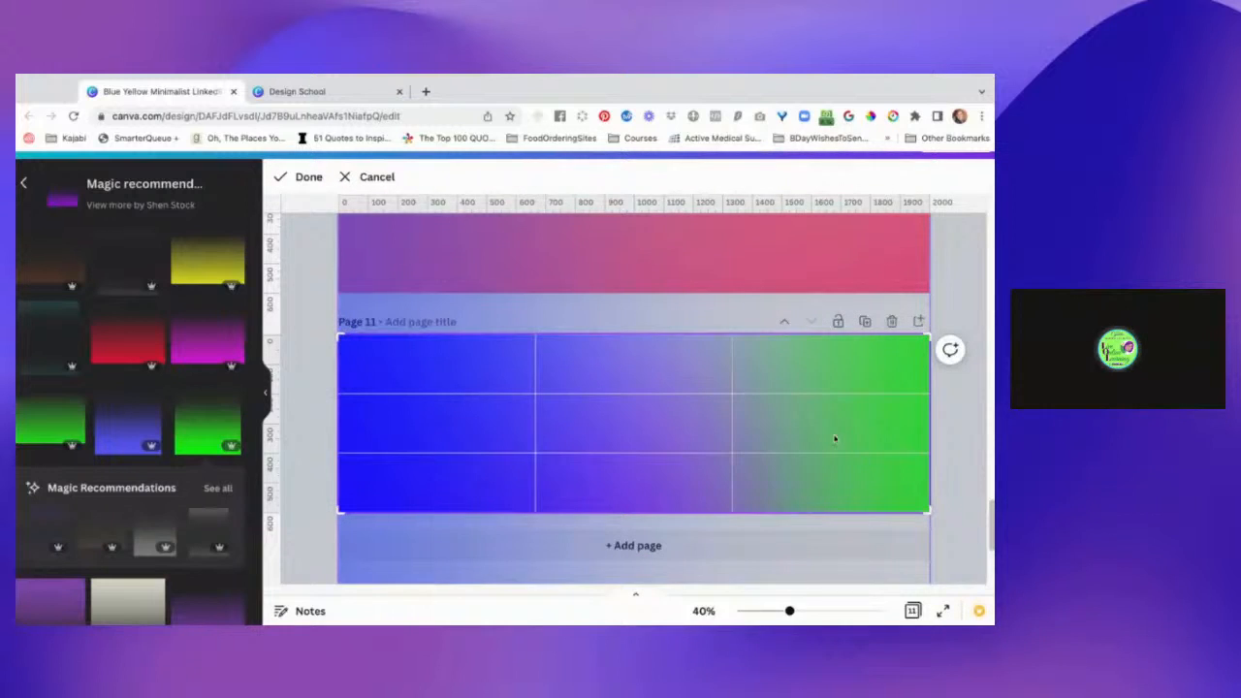
{"action": "left_click", "coordinate": [961, 427]}
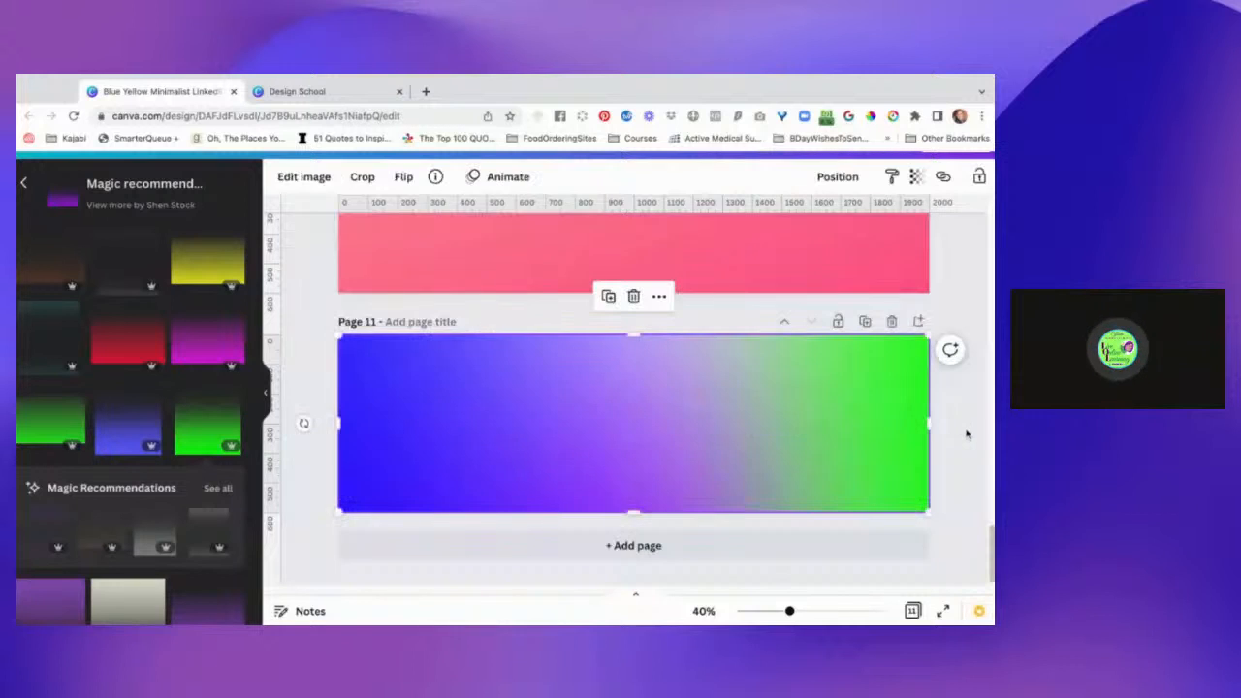
{"action": "key", "text": "Delete"}
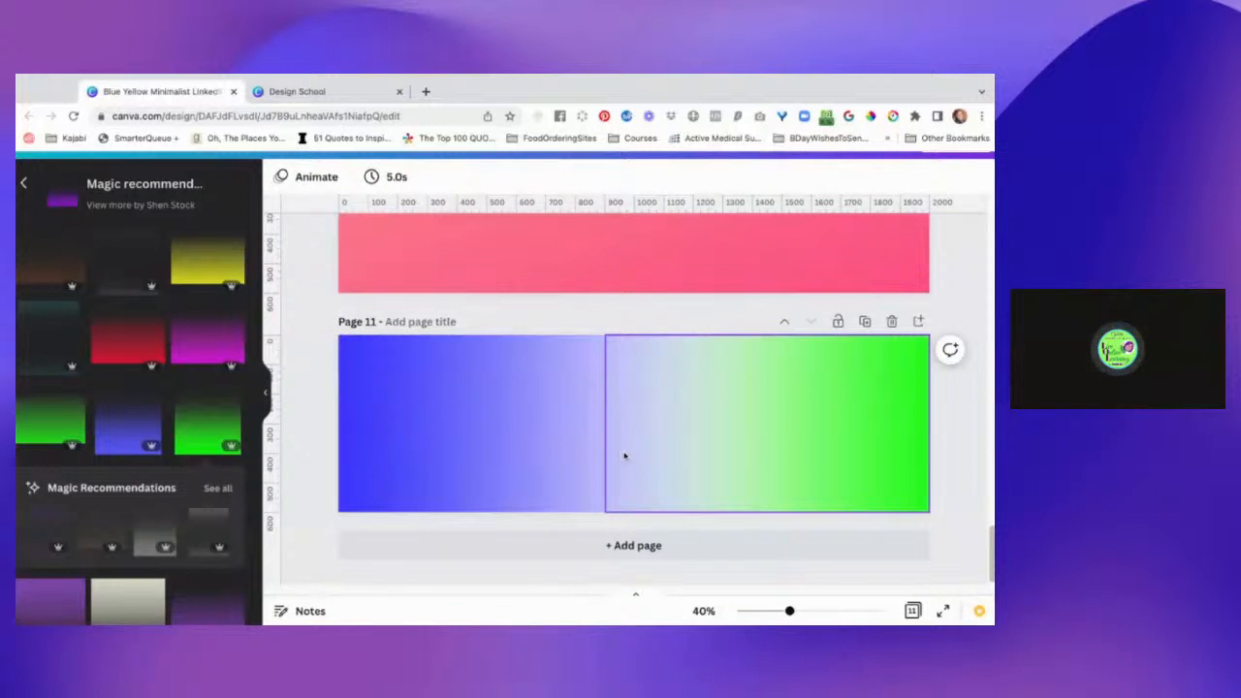
{"action": "key", "text": "super+z"}
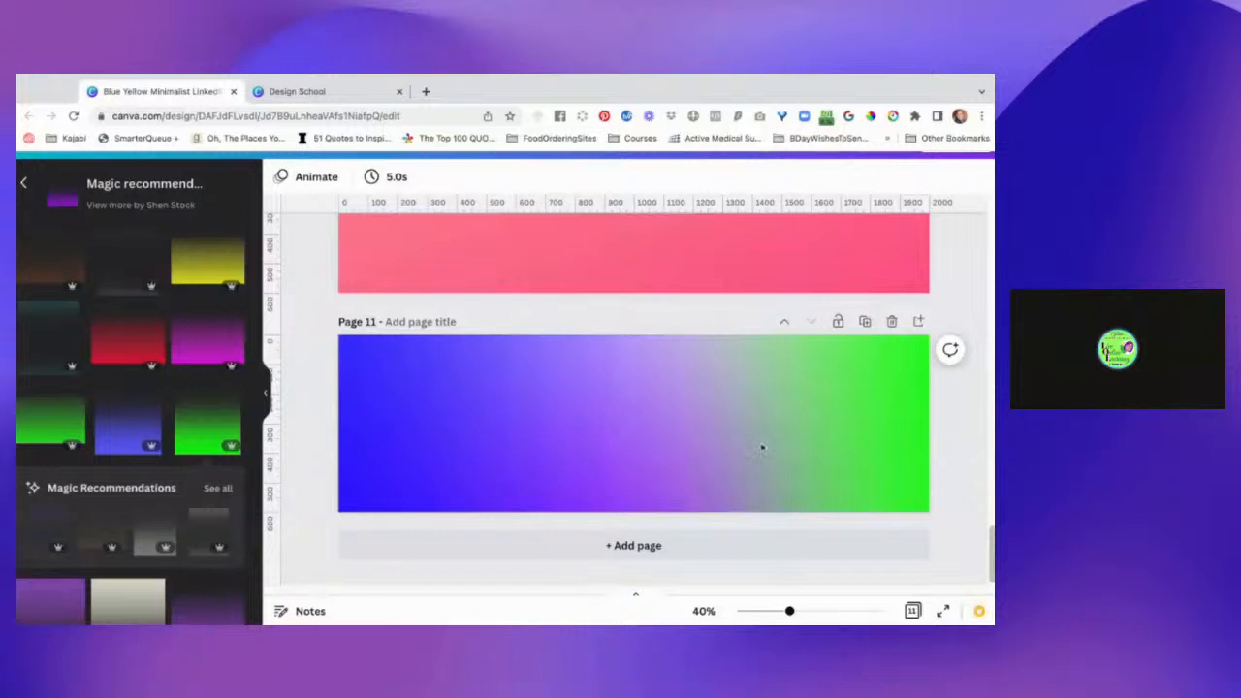
Shift the blue gradient slightly leftward so it extends past page 11's left edge.
{"action": "left_click", "coordinate": [432, 421]}
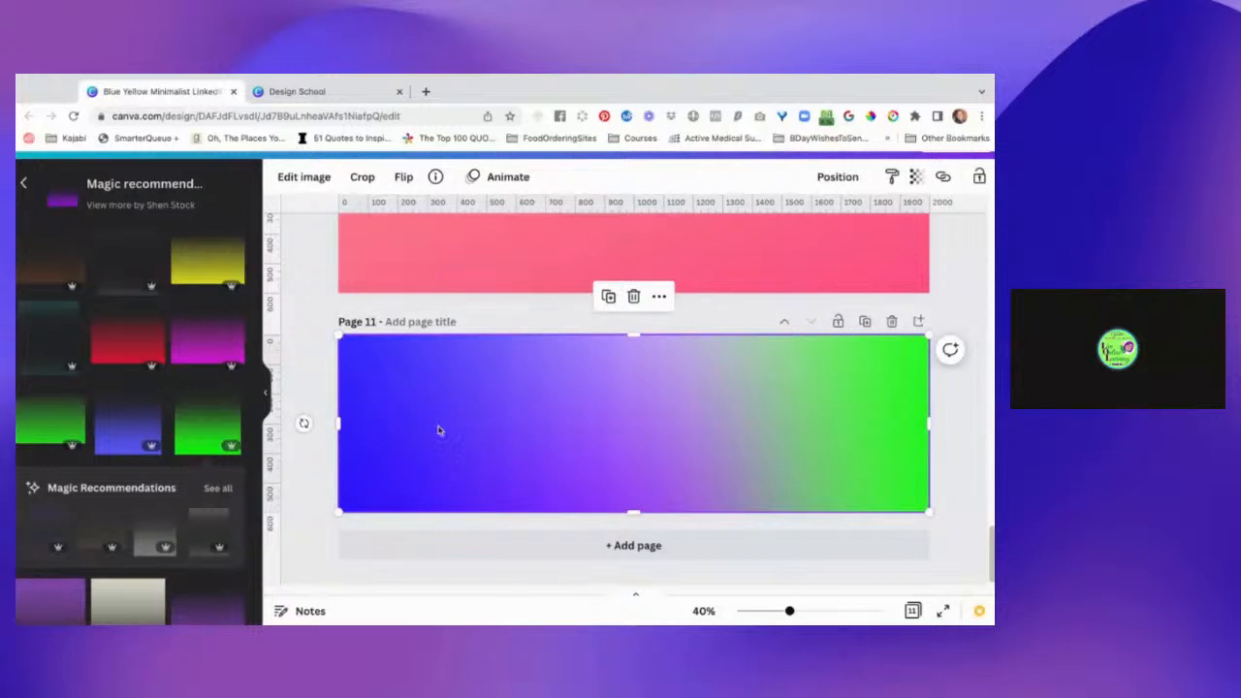
{"action": "left_click_drag", "start_coordinate": [466, 433], "coordinate": [418, 430]}
{"action": "left_click", "coordinate": [953, 443]}
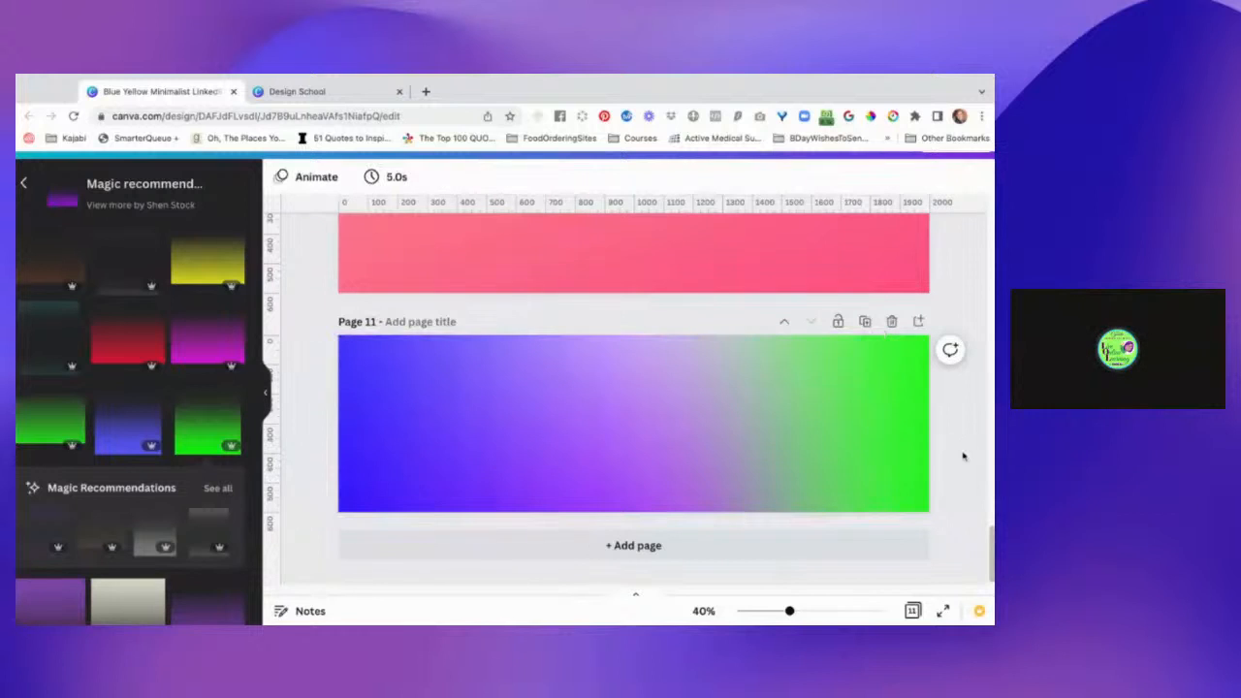
{"action": "left_click", "coordinate": [867, 432]}
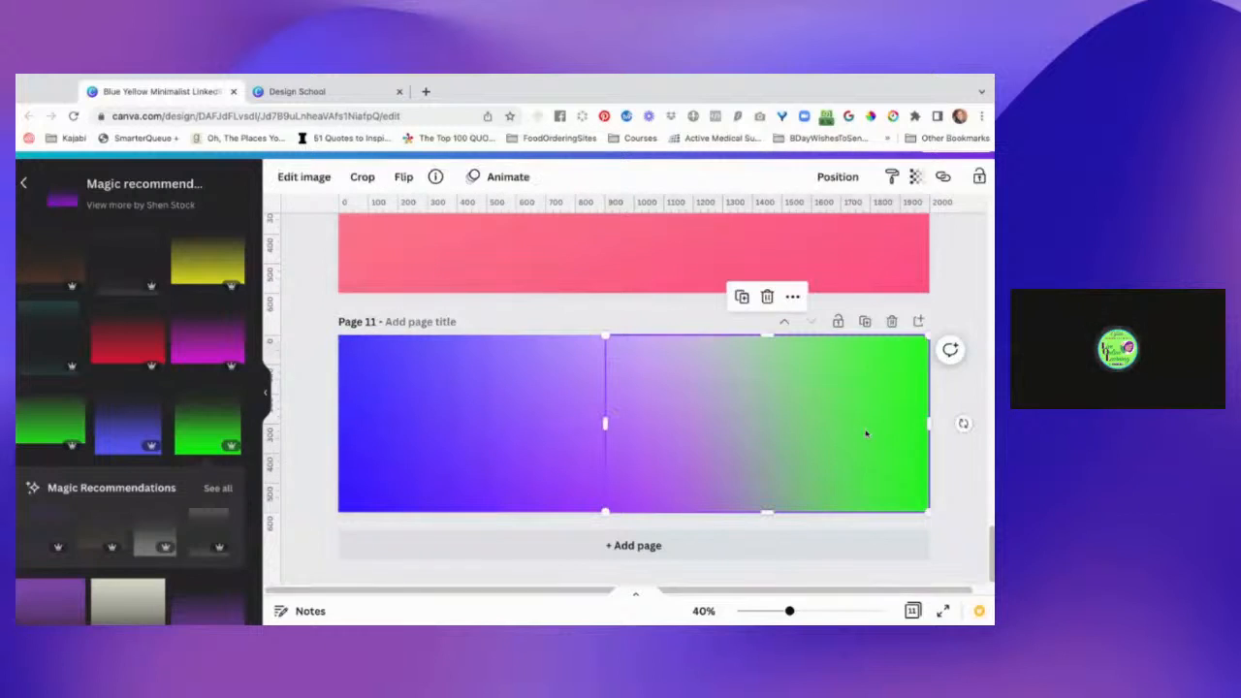
{"action": "left_click", "coordinate": [568, 424]}
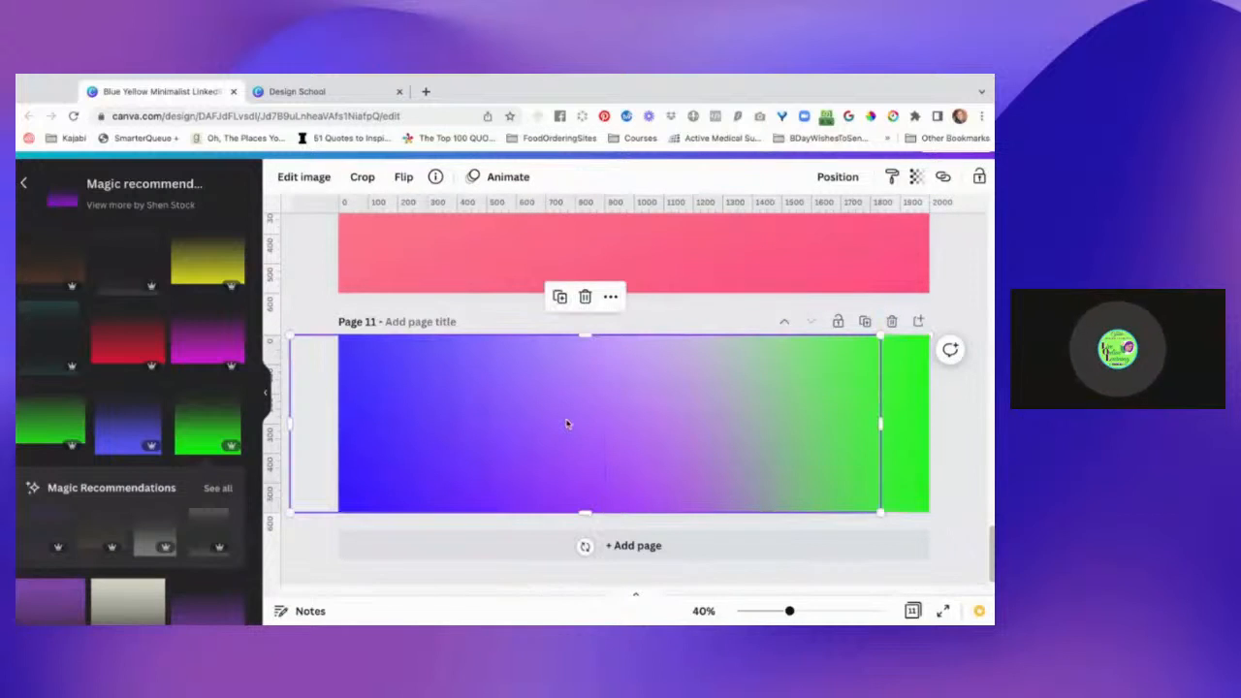
{"action": "left_click", "coordinate": [979, 455]}
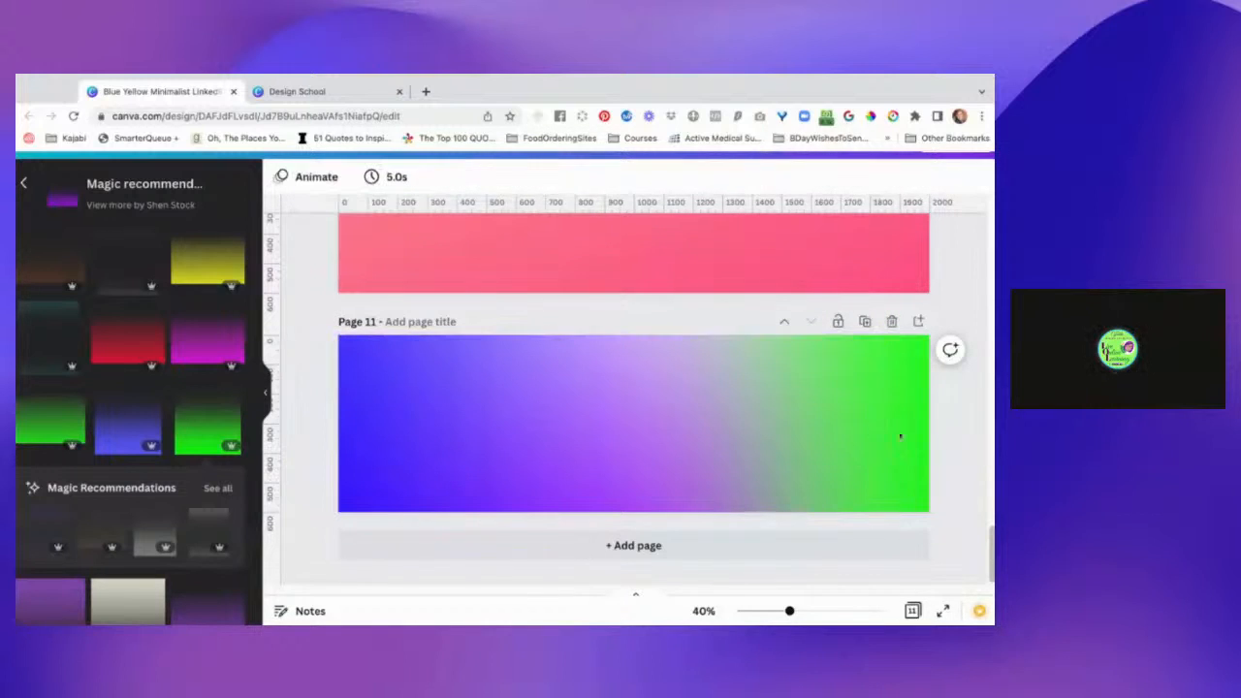
Pull the blue gradient's right edge inward so it ends over the green gradient, about four-fifths across page 11.
{"action": "left_click", "coordinate": [485, 431]}
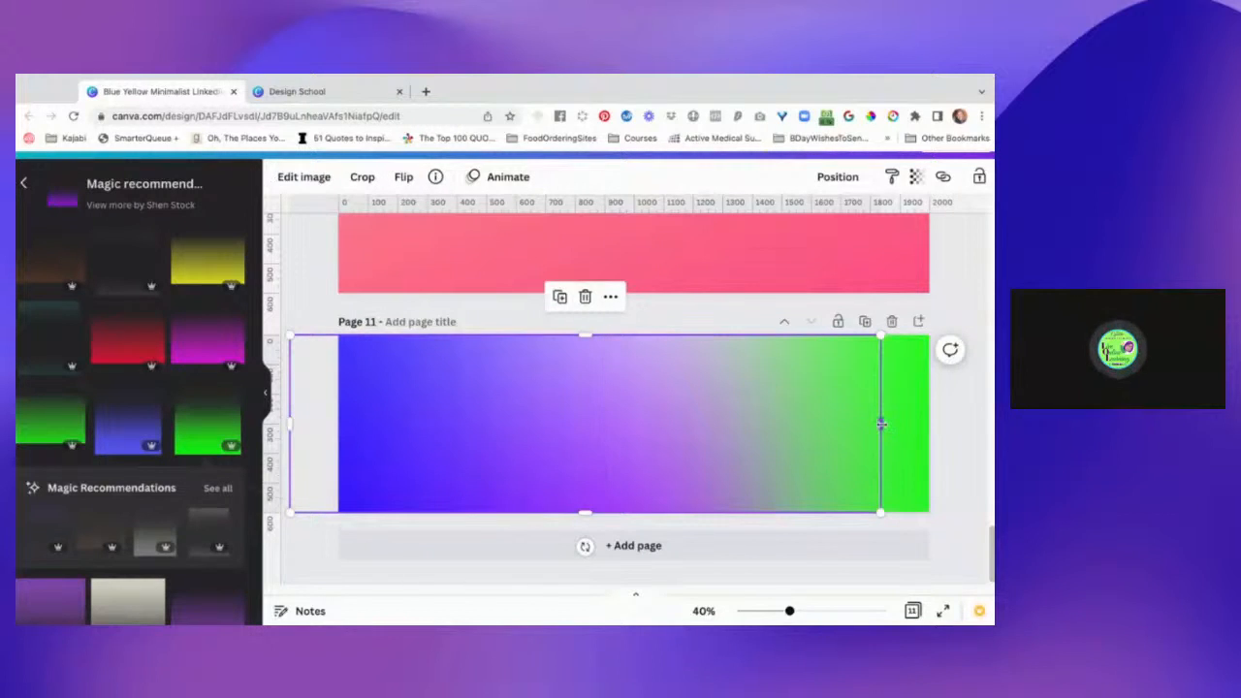
{"action": "left_click_drag", "start_coordinate": [883, 423], "coordinate": [805, 424]}
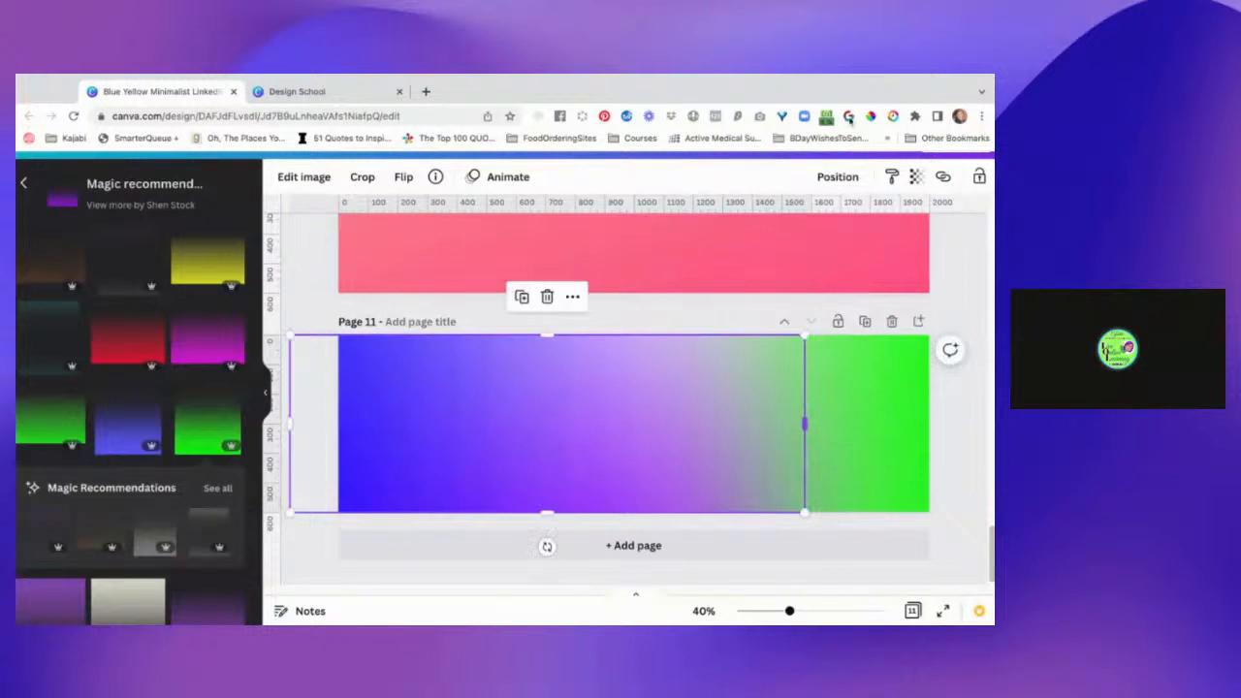
{"action": "left_click", "coordinate": [838, 178]}
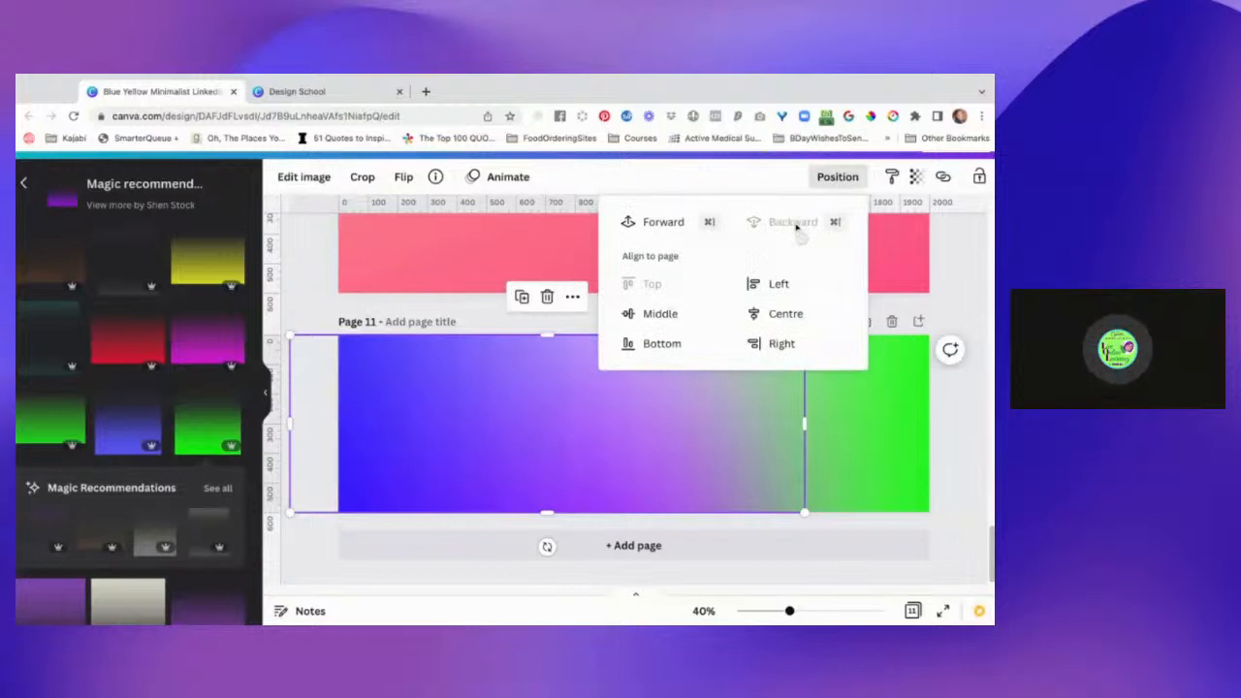
{"action": "left_click", "coordinate": [975, 399]}
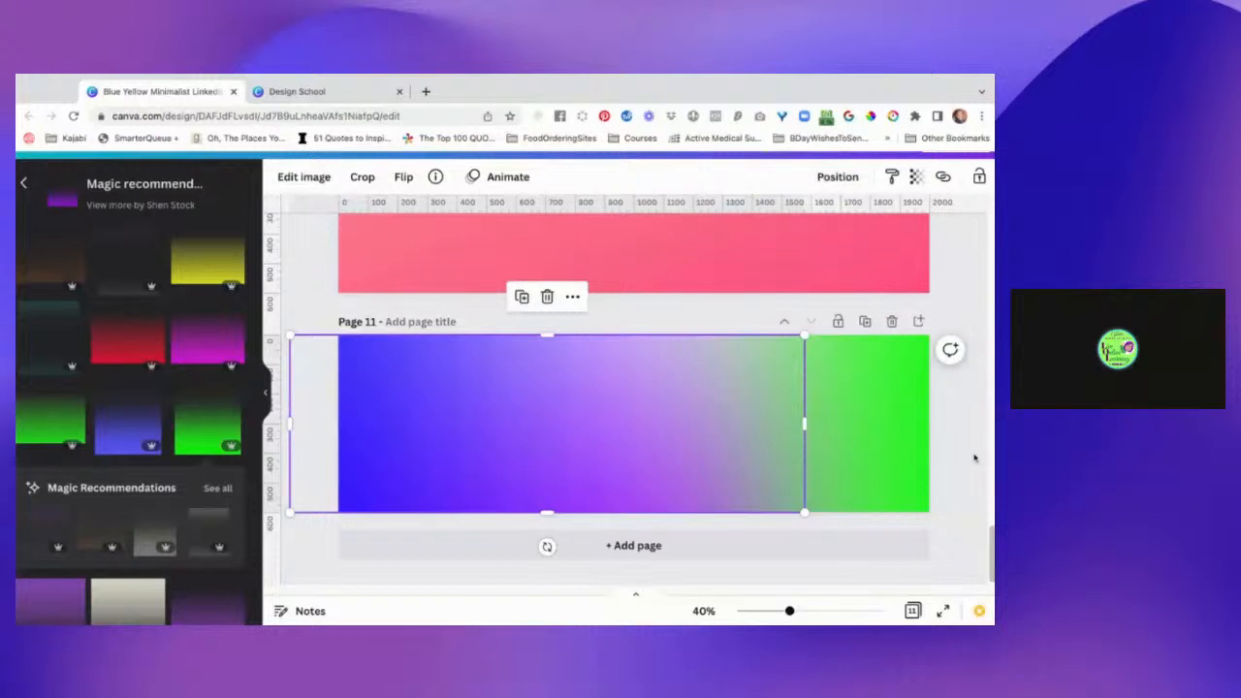
{"action": "left_click", "coordinate": [974, 457]}
{"action": "left_click", "coordinate": [870, 446]}
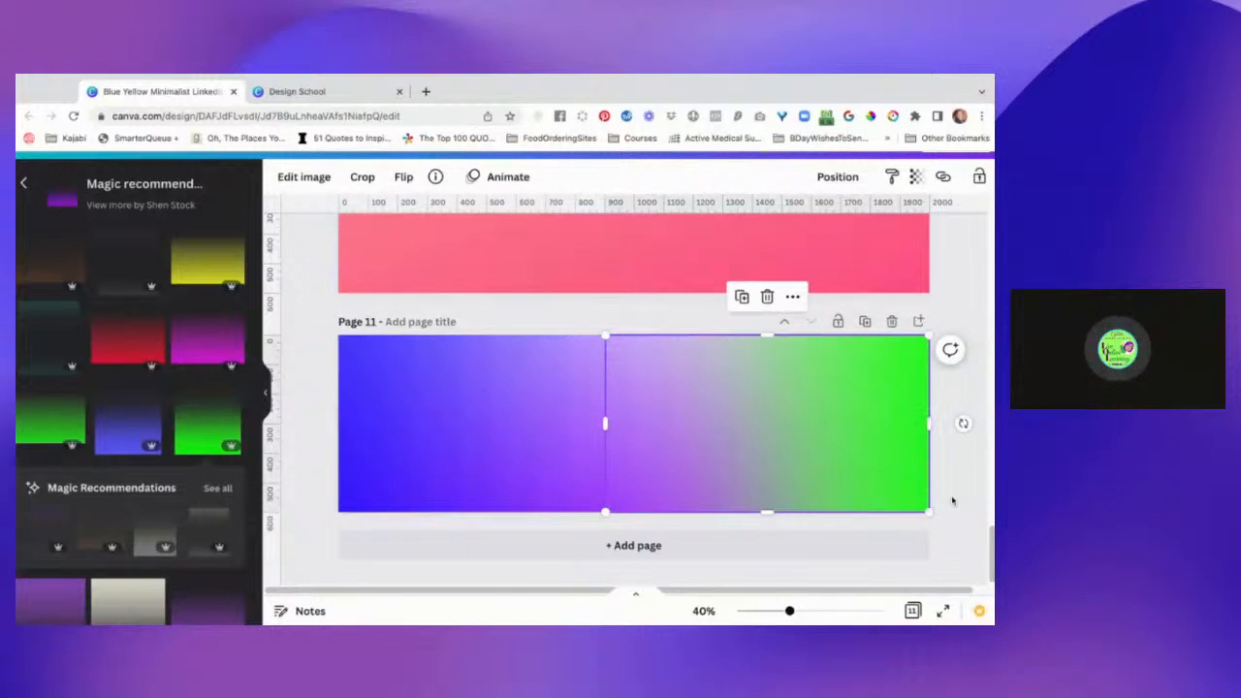
{"action": "left_click", "coordinate": [953, 501]}
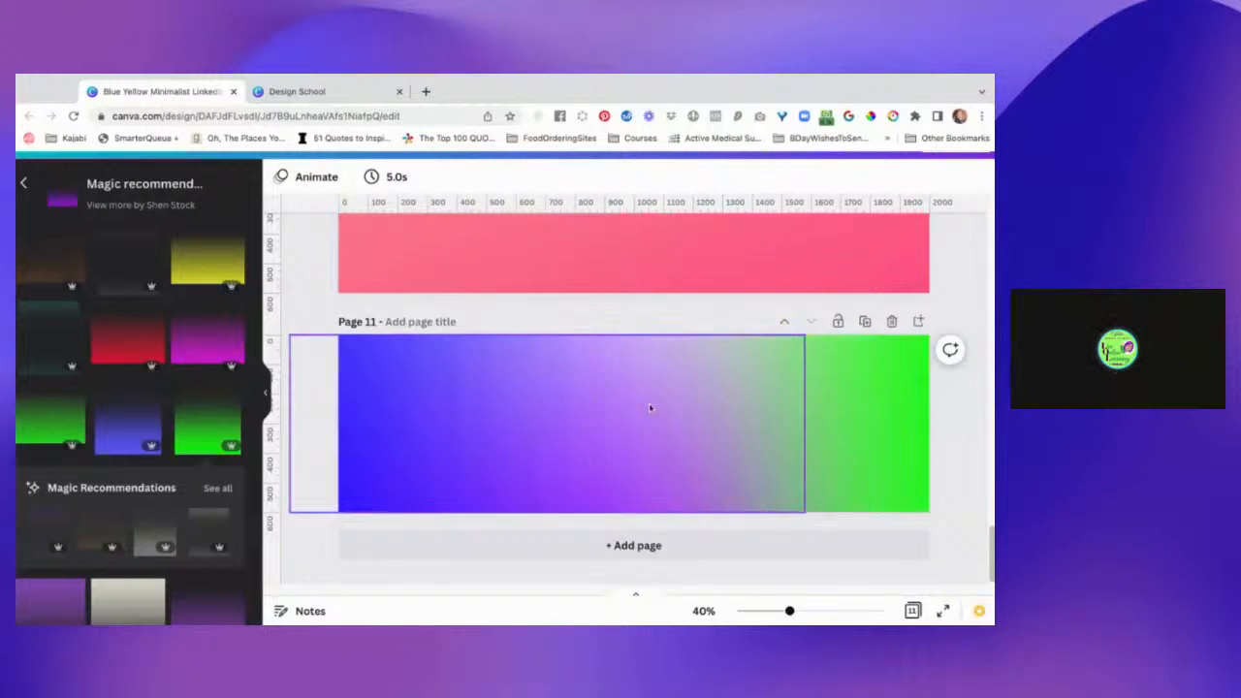
Look through the recommended gradients and the "gradient purple to transparent" search results for another overlay graphic.
{"action": "left_click_drag", "start_coordinate": [570, 403], "coordinate": [375, 465]}
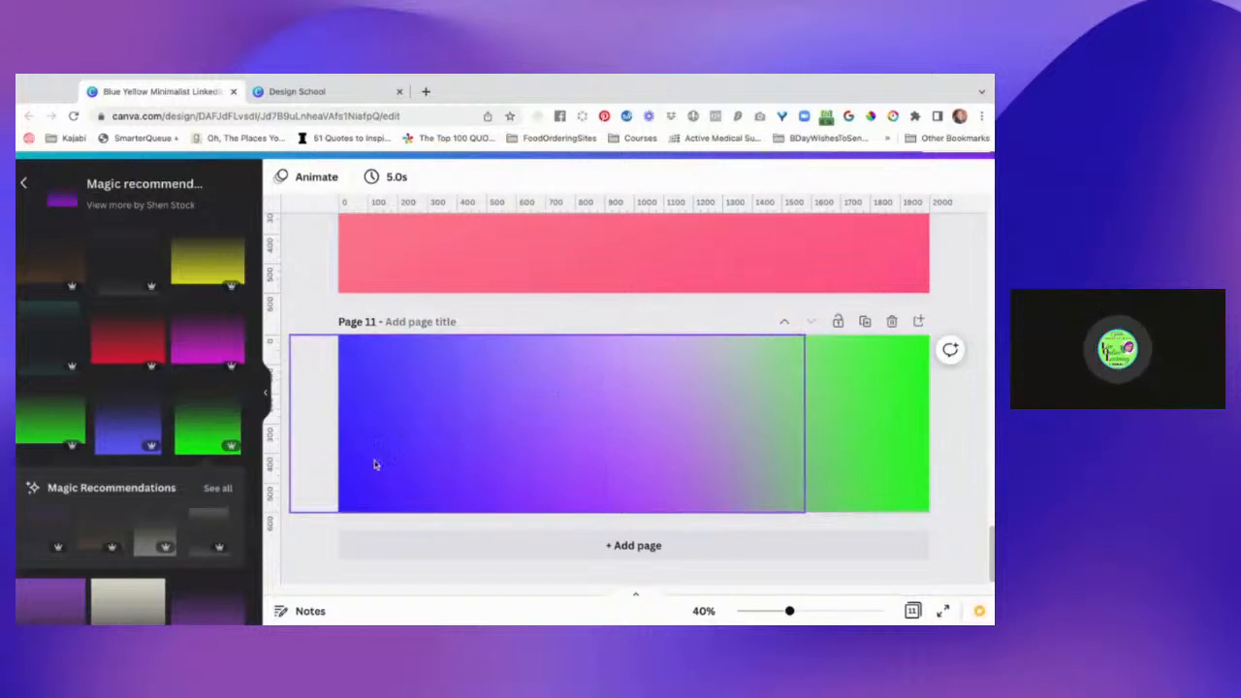
{"action": "scroll", "coordinate": [302, 491], "scroll_direction": "up", "scroll_amount": 1}
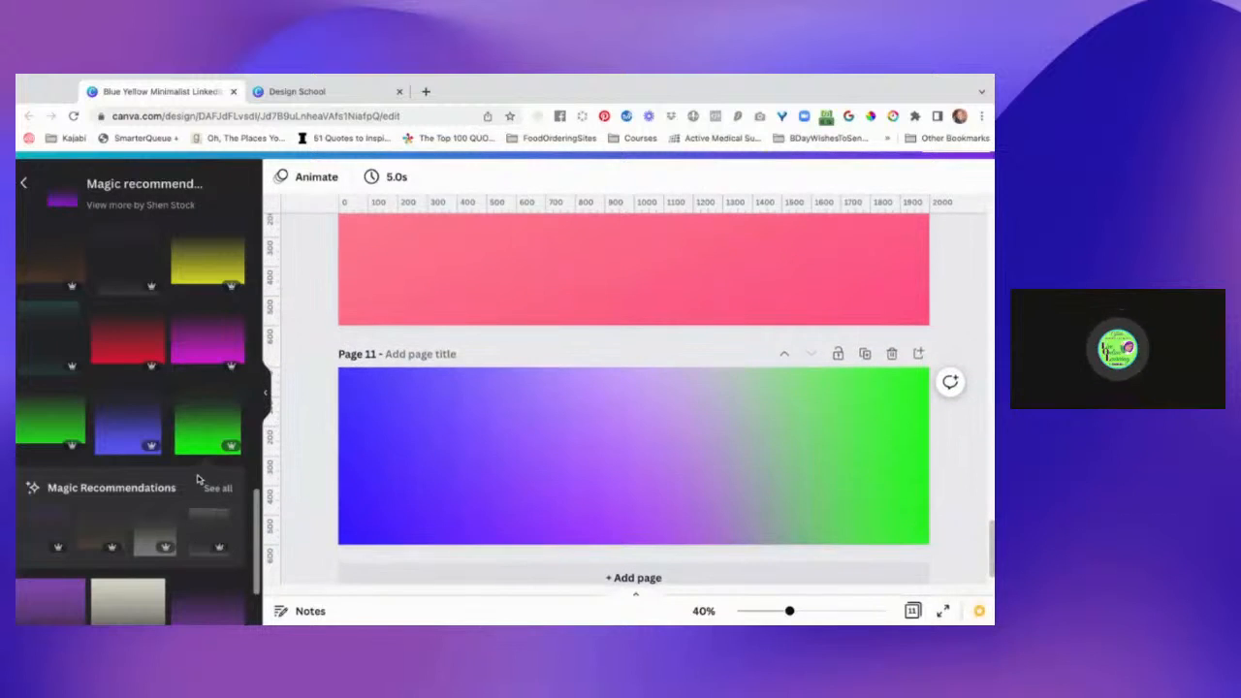
{"action": "scroll", "coordinate": [197, 479], "scroll_direction": "down", "scroll_amount": 2}
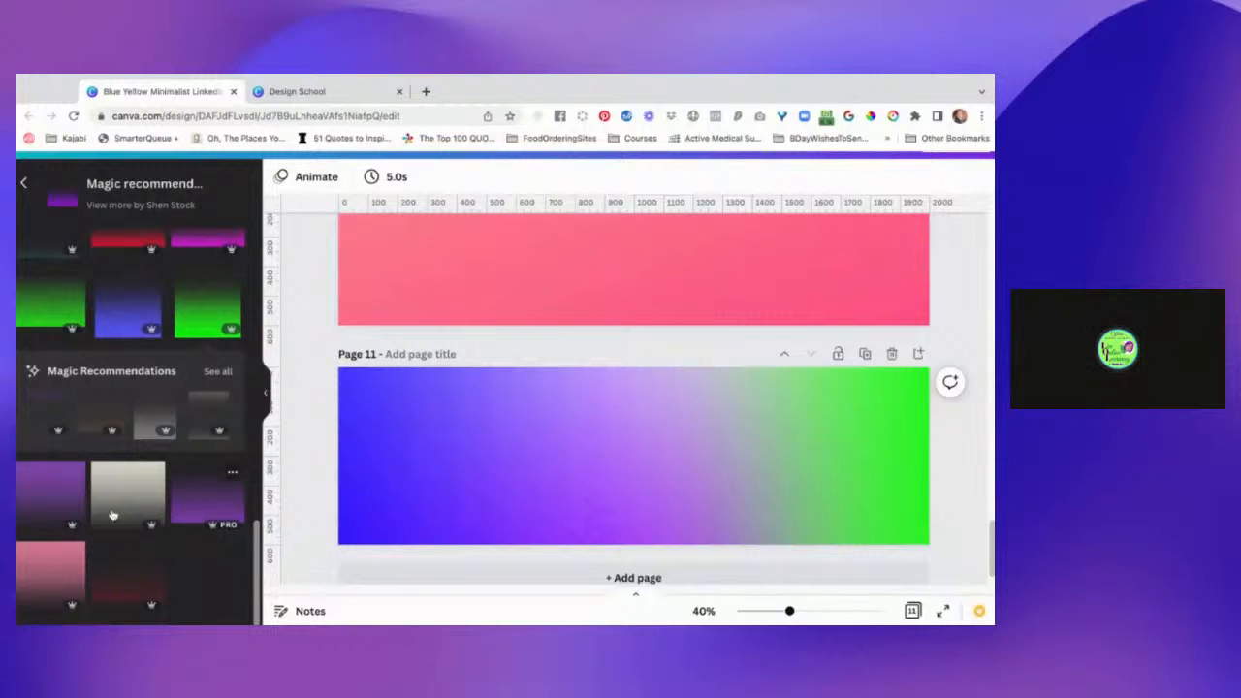
{"action": "scroll", "coordinate": [163, 506], "scroll_direction": "up", "scroll_amount": 5}
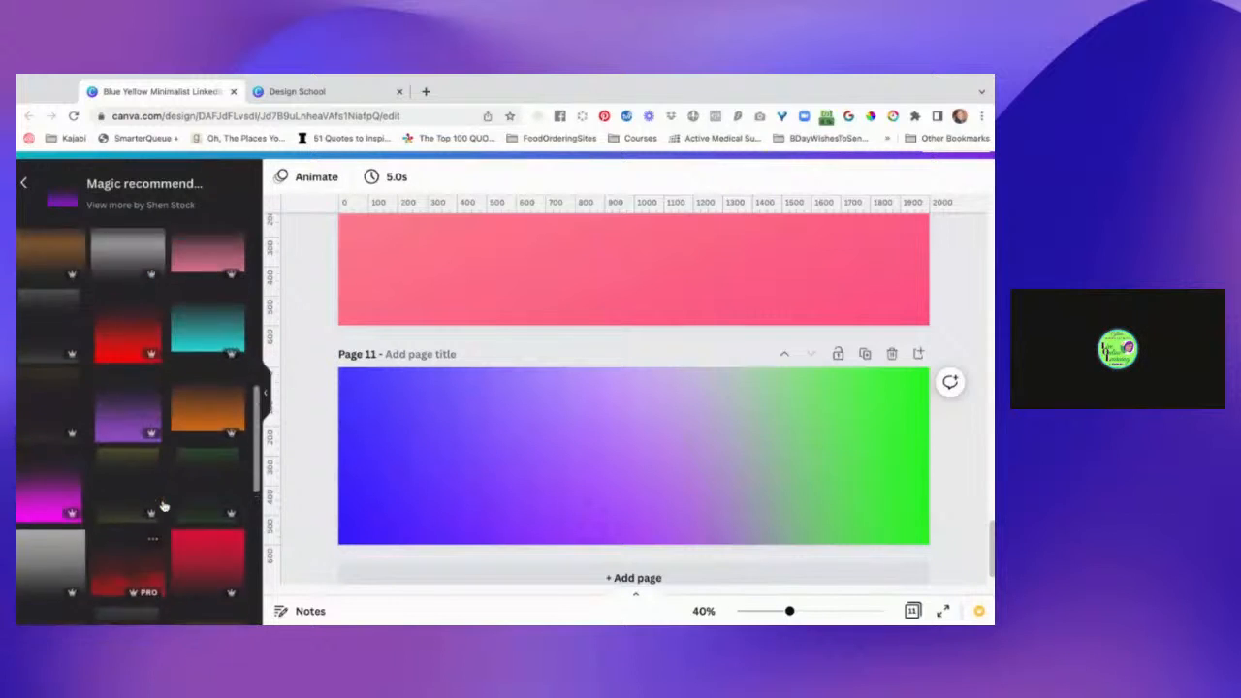
{"action": "scroll", "coordinate": [163, 506], "scroll_direction": "up", "scroll_amount": 10}
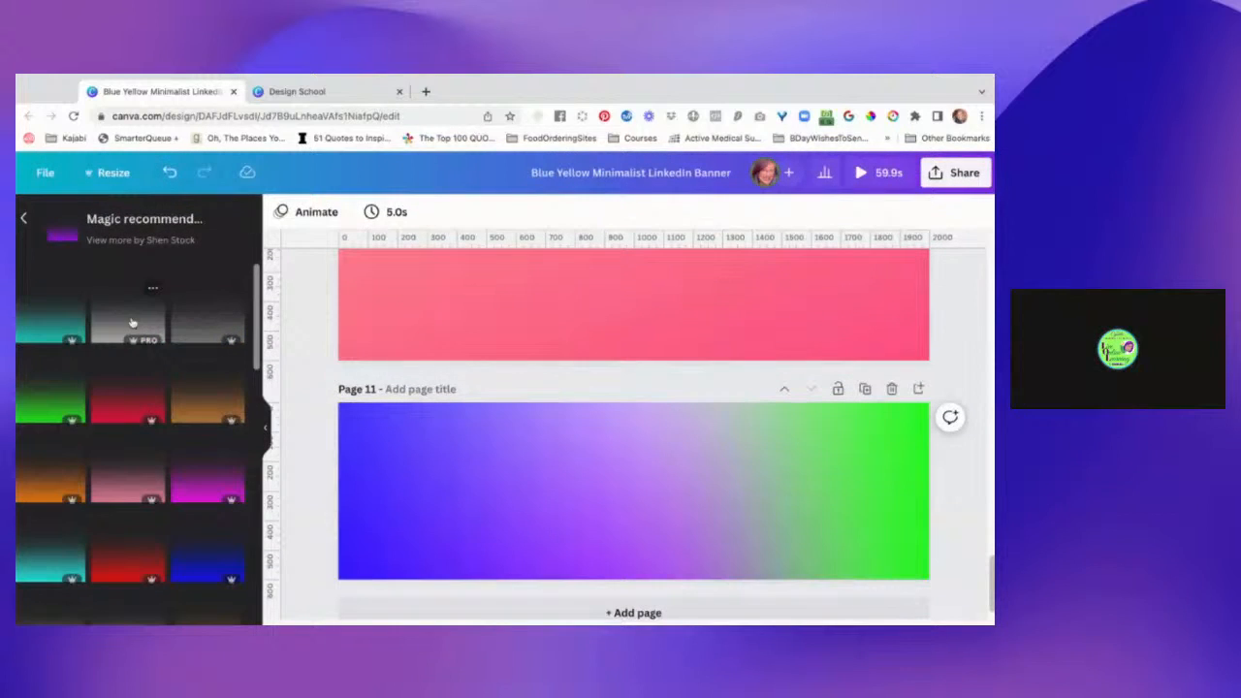
{"action": "left_click", "coordinate": [27, 220]}
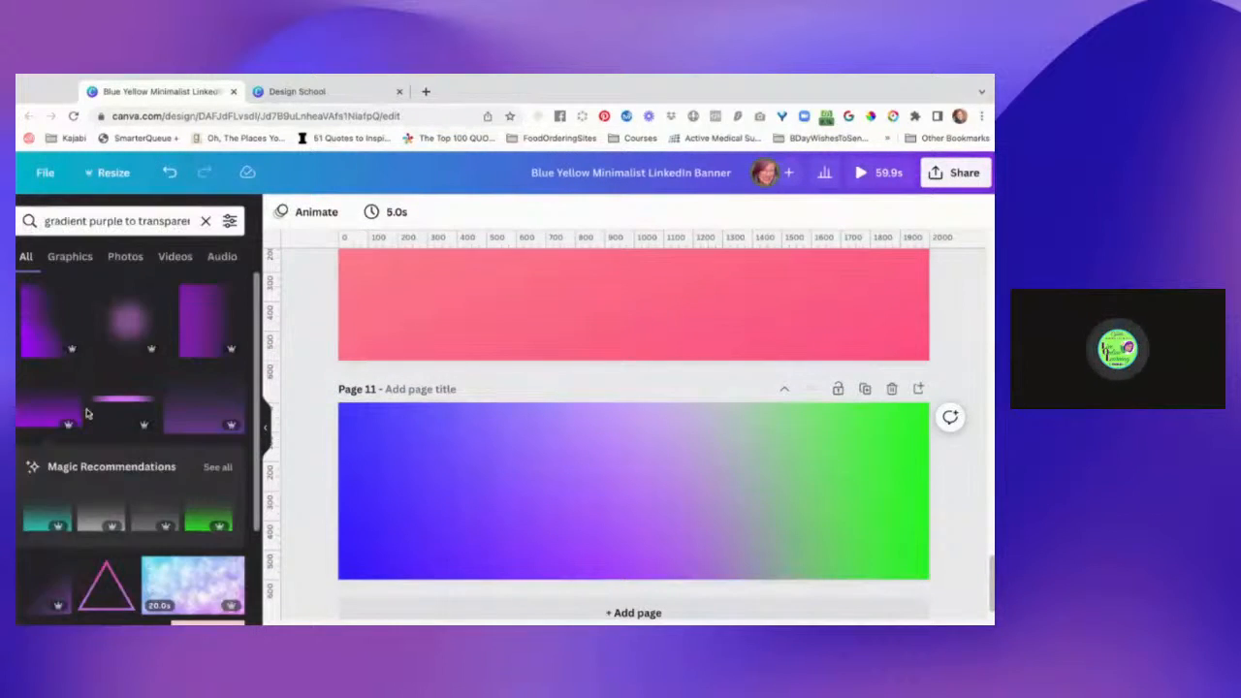
{"action": "scroll", "coordinate": [86, 414], "scroll_direction": "down", "scroll_amount": 3}
{"action": "scroll", "coordinate": [86, 414], "scroll_direction": "down", "scroll_amount": 10}
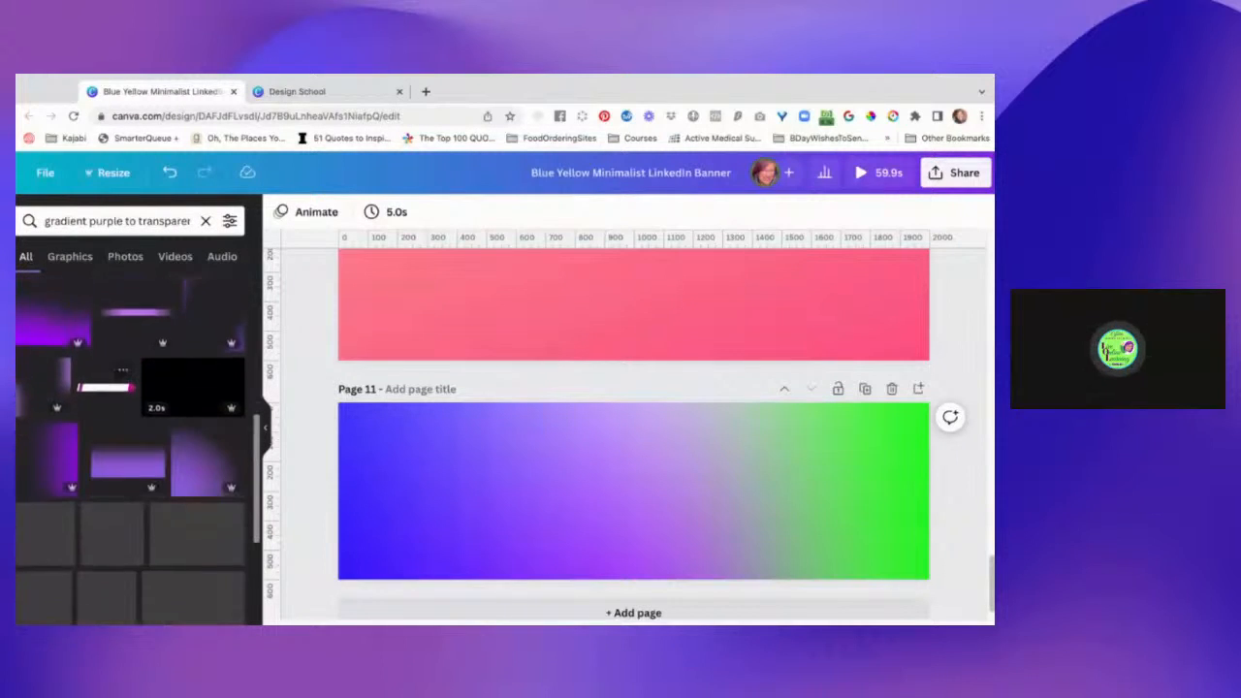
{"action": "scroll", "coordinate": [86, 414], "scroll_direction": "down", "scroll_amount": 5}
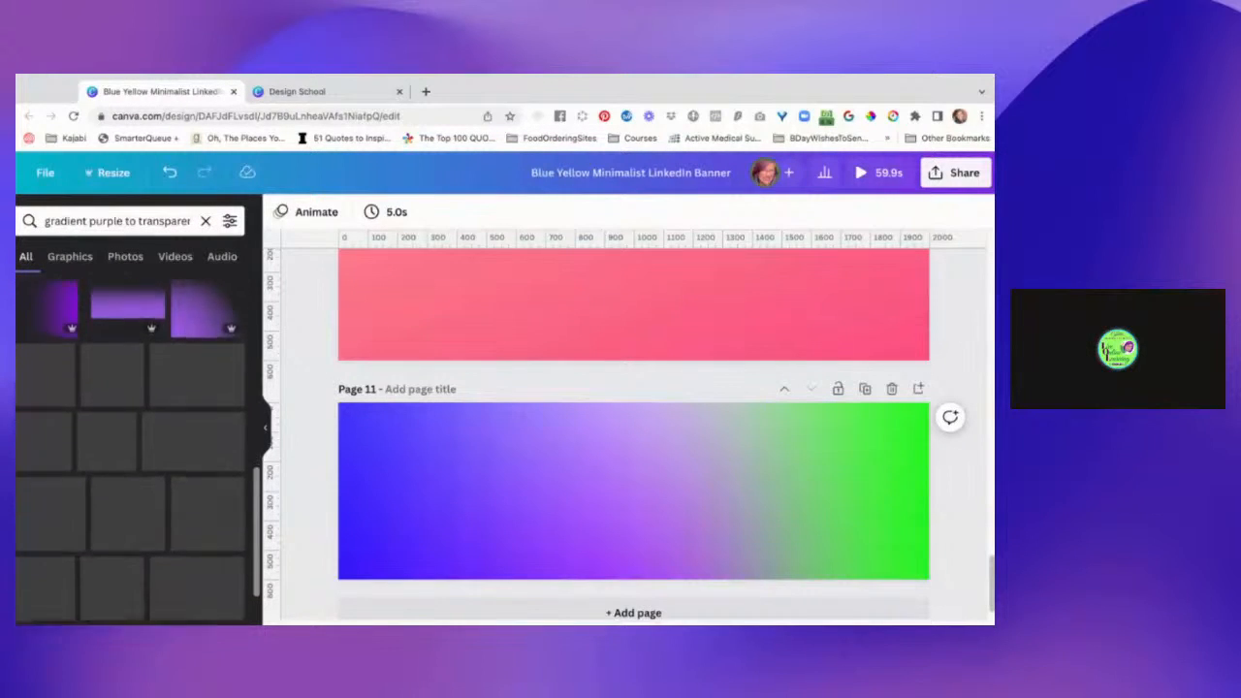
{"action": "scroll", "coordinate": [86, 414], "scroll_direction": "down", "scroll_amount": 2}
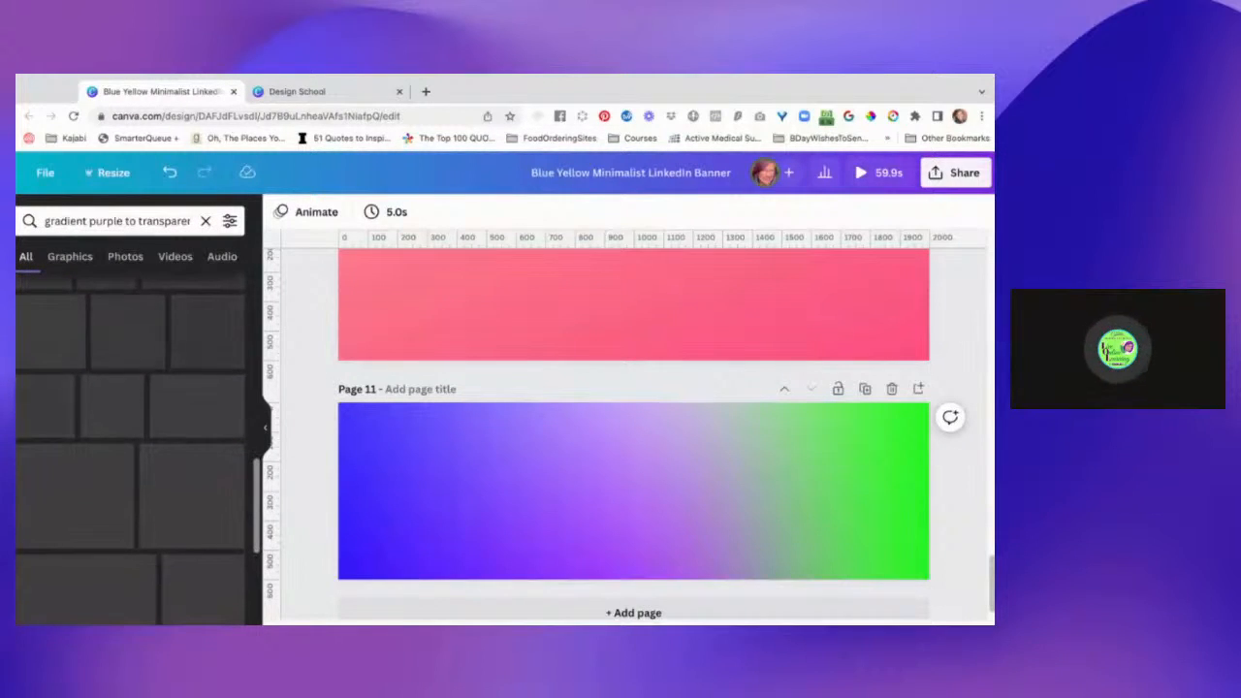
{"action": "scroll", "coordinate": [131, 446], "scroll_direction": "down", "scroll_amount": 5}
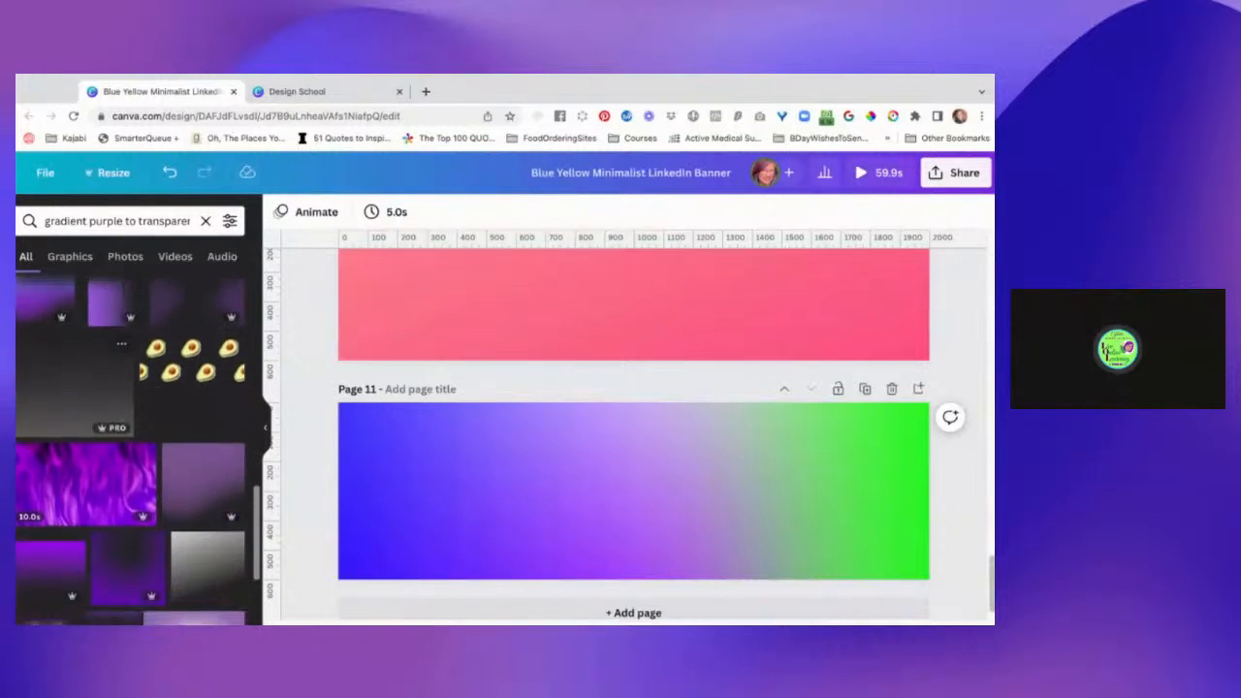
{"action": "scroll", "coordinate": [131, 446], "scroll_direction": "down", "scroll_amount": 5}
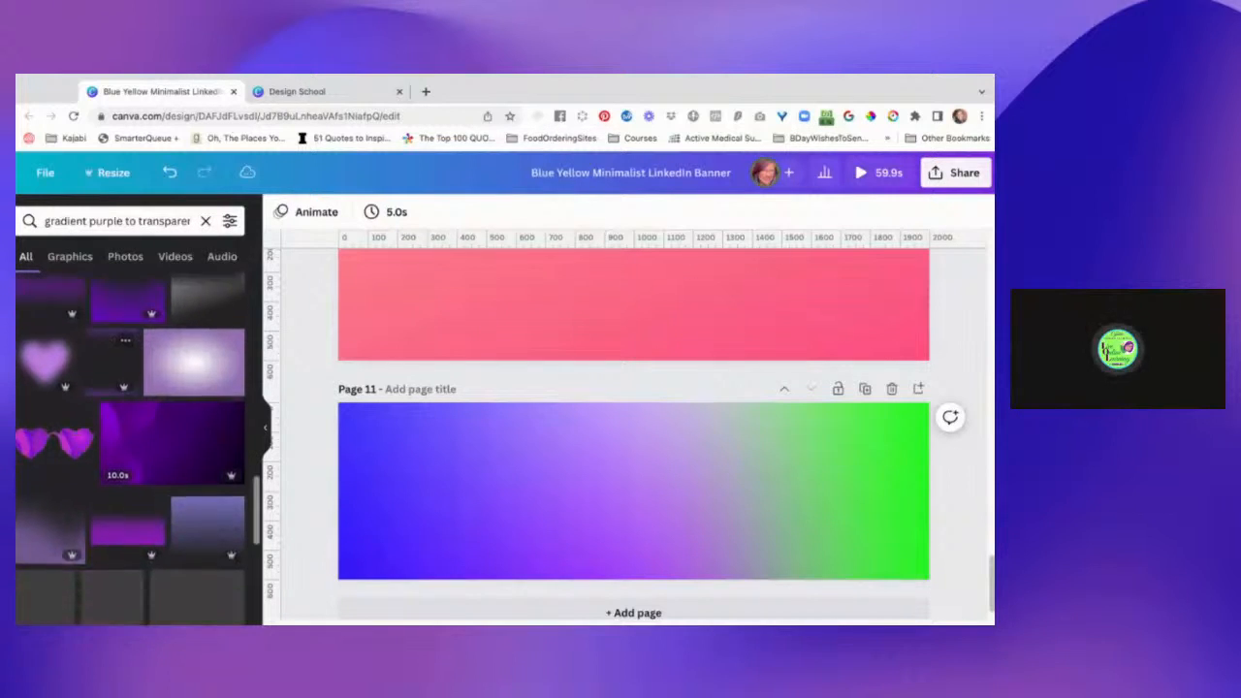
{"action": "scroll", "coordinate": [131, 446], "scroll_direction": "down", "scroll_amount": 5}
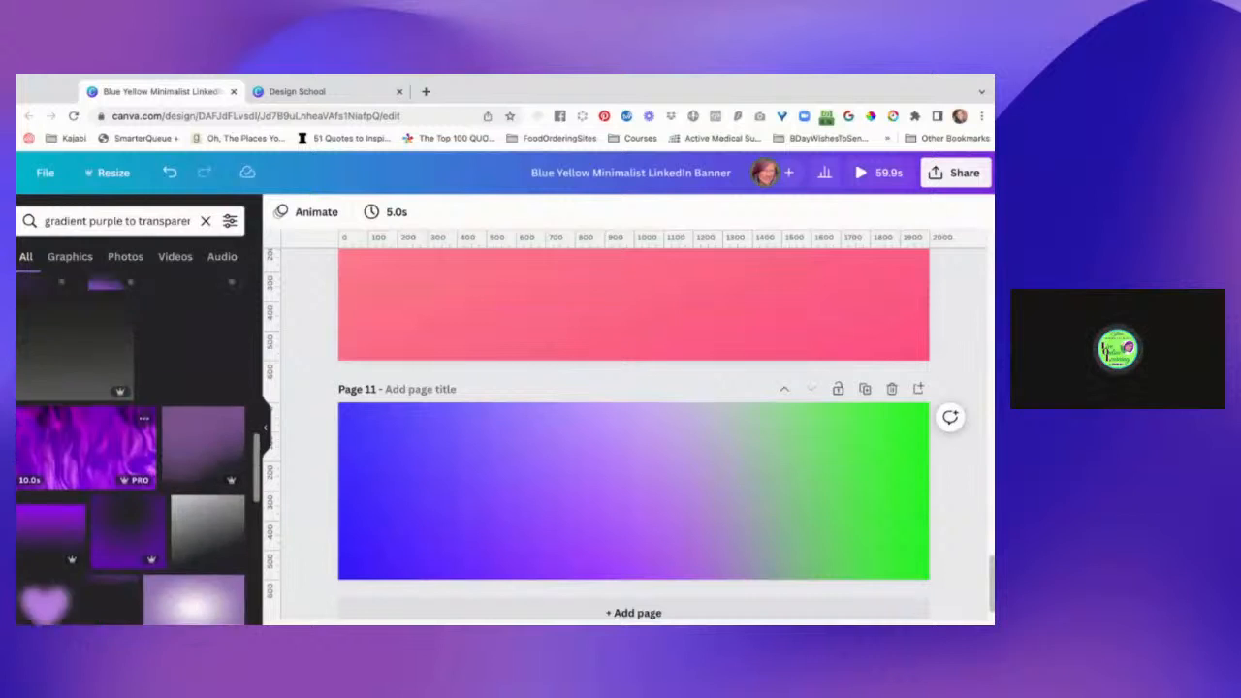
{"action": "scroll", "coordinate": [131, 446], "scroll_direction": "up", "scroll_amount": 2}
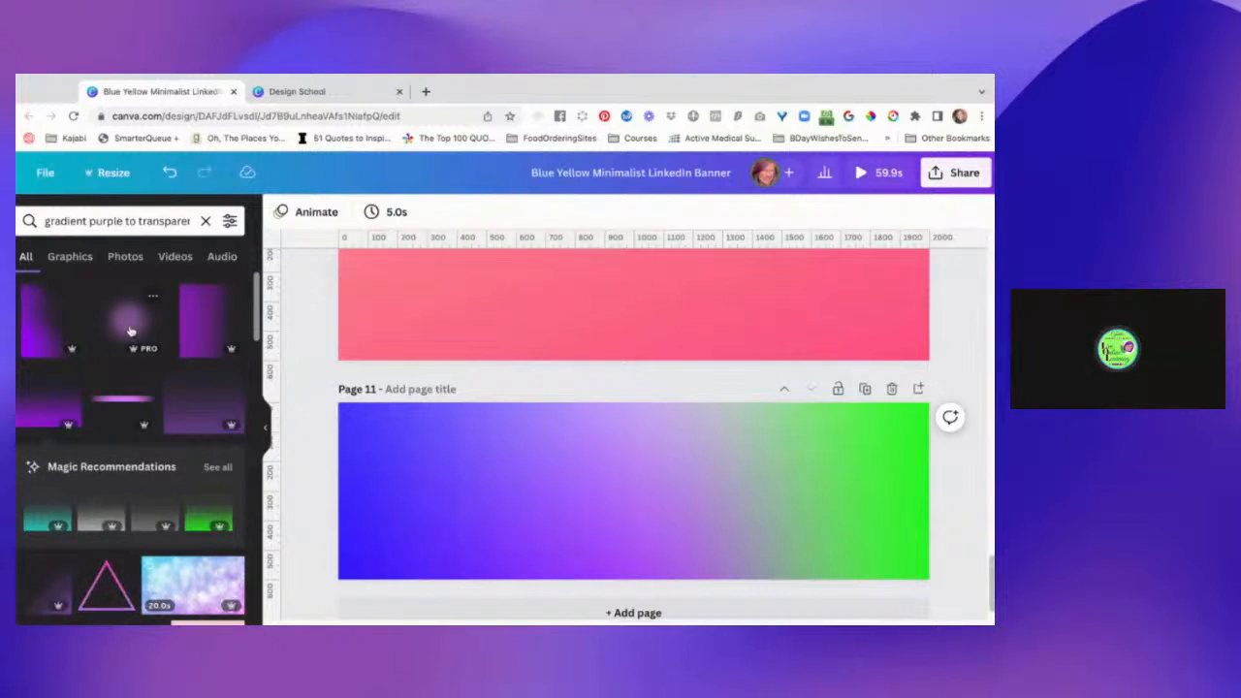
Try the faint blurred purple circle enlarged over the middle of page 11, and remove it.
{"action": "left_click", "coordinate": [131, 333]}
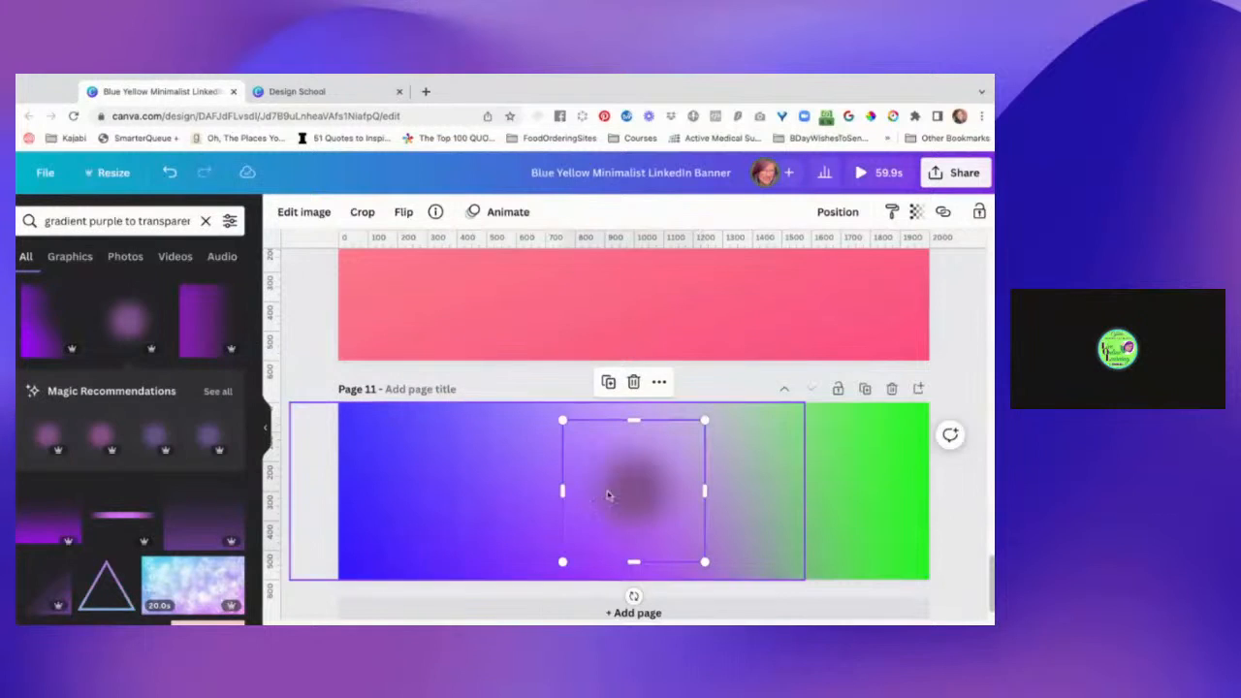
{"action": "left_click_drag", "start_coordinate": [565, 562], "coordinate": [493, 625]}
{"action": "left_click_drag", "start_coordinate": [704, 419], "coordinate": [764, 362]}
{"action": "key", "text": "Delete"}
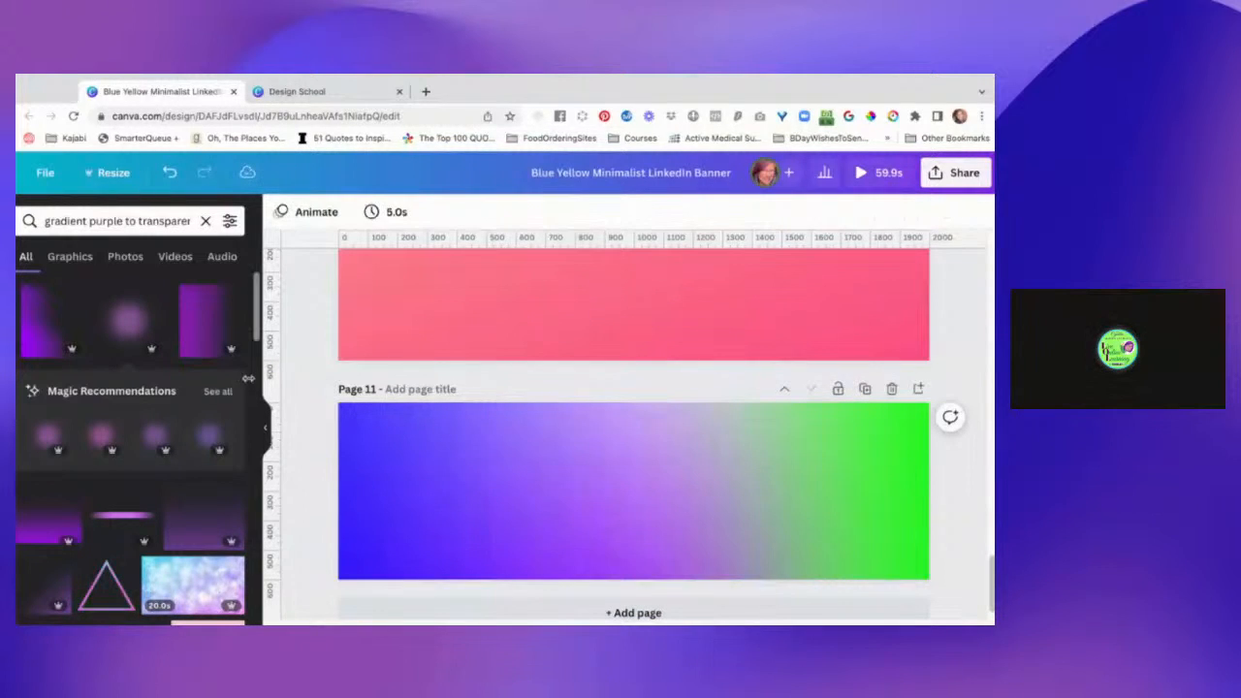
Try adding the vivid purple blurred circle from the search results to page 11.
{"action": "scroll", "coordinate": [194, 362], "scroll_direction": "down", "scroll_amount": 1}
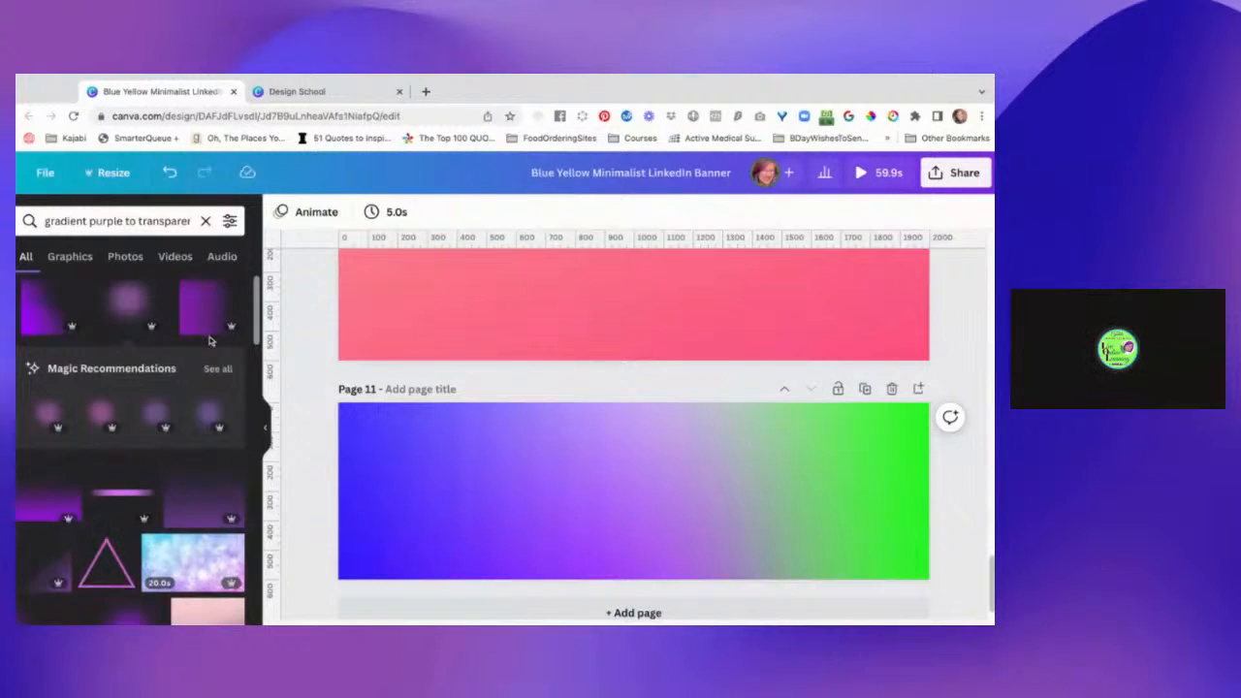
{"action": "scroll", "coordinate": [194, 398], "scroll_direction": "down", "scroll_amount": 5}
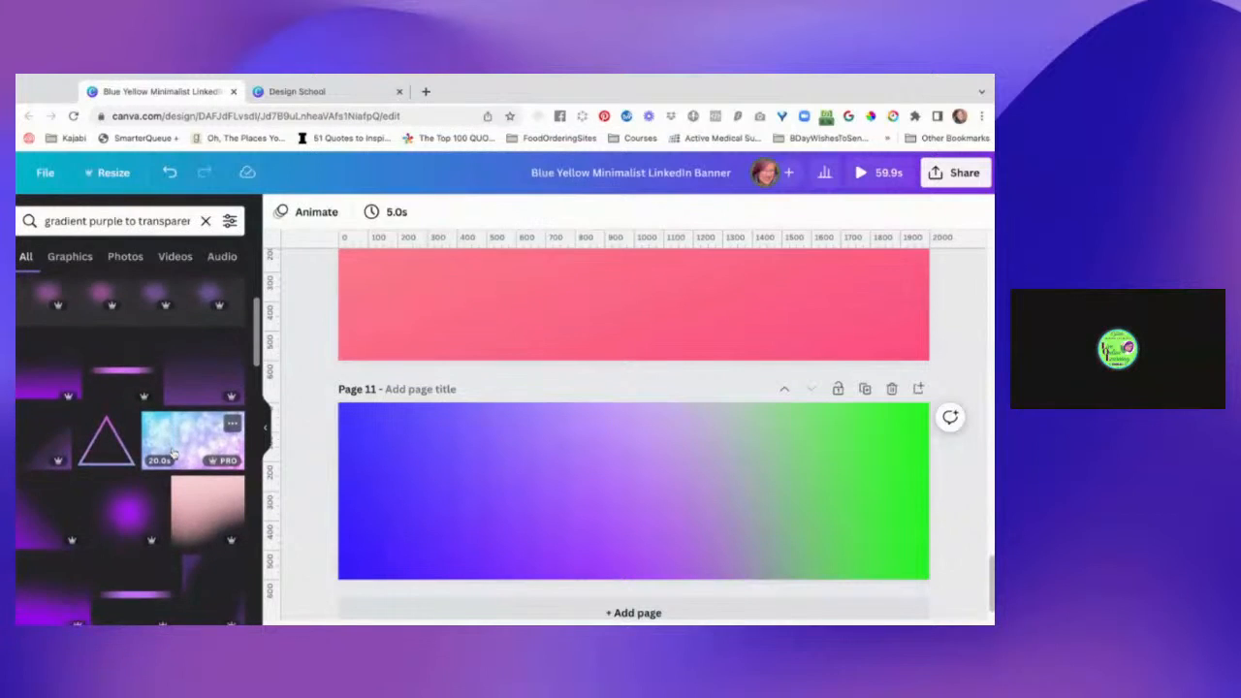
{"action": "scroll", "coordinate": [172, 456], "scroll_direction": "down", "scroll_amount": 3}
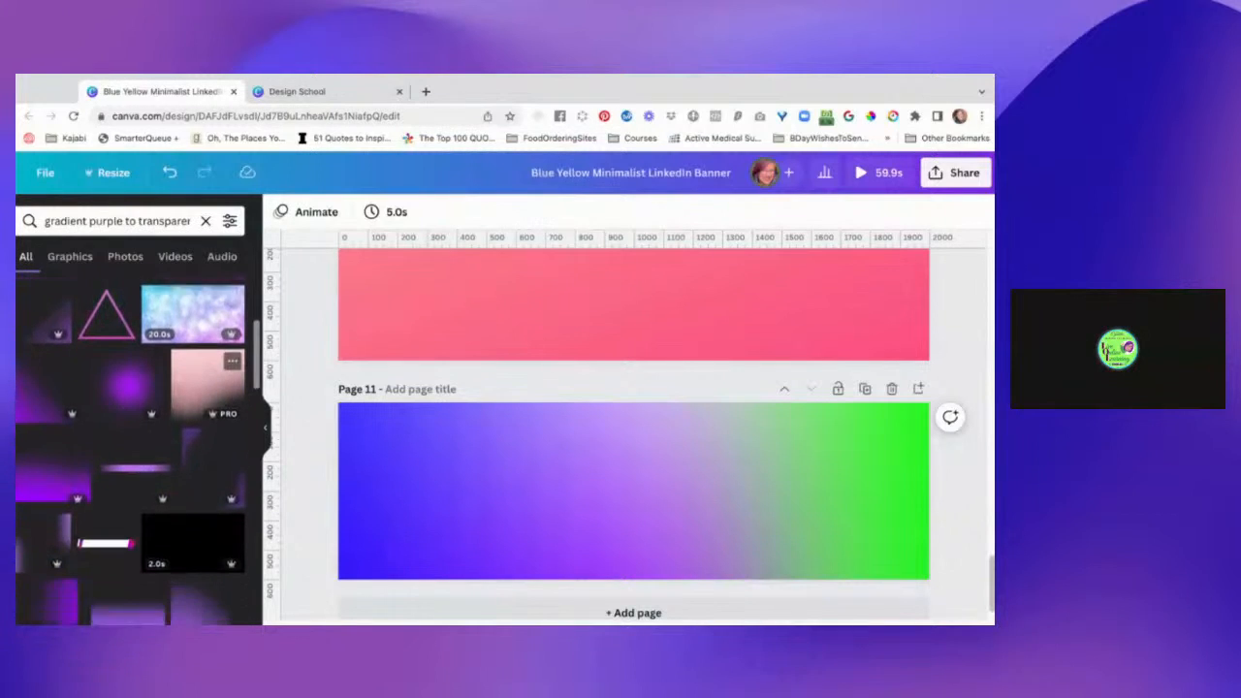
{"action": "left_click", "coordinate": [134, 371]}
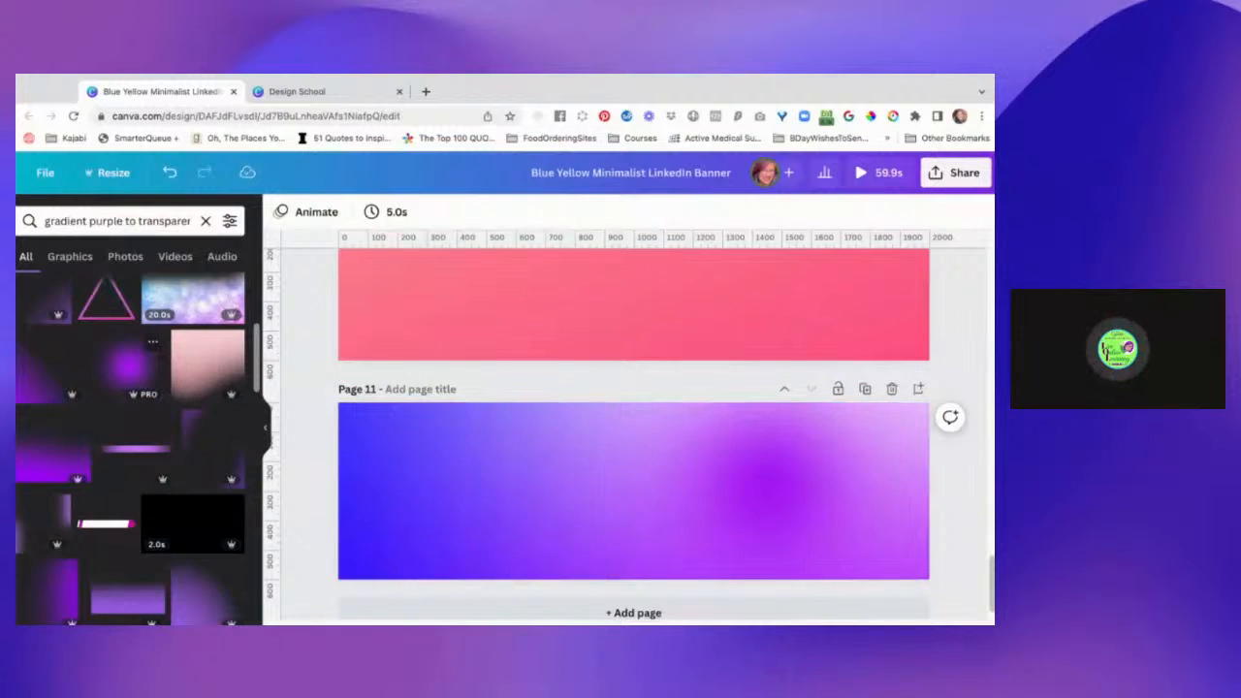
Add the vivid purple blurred circle to page 11, enlarge it to nearly two-thirds of the page's width, and position it over the middle.
{"action": "left_click", "coordinate": [124, 373]}
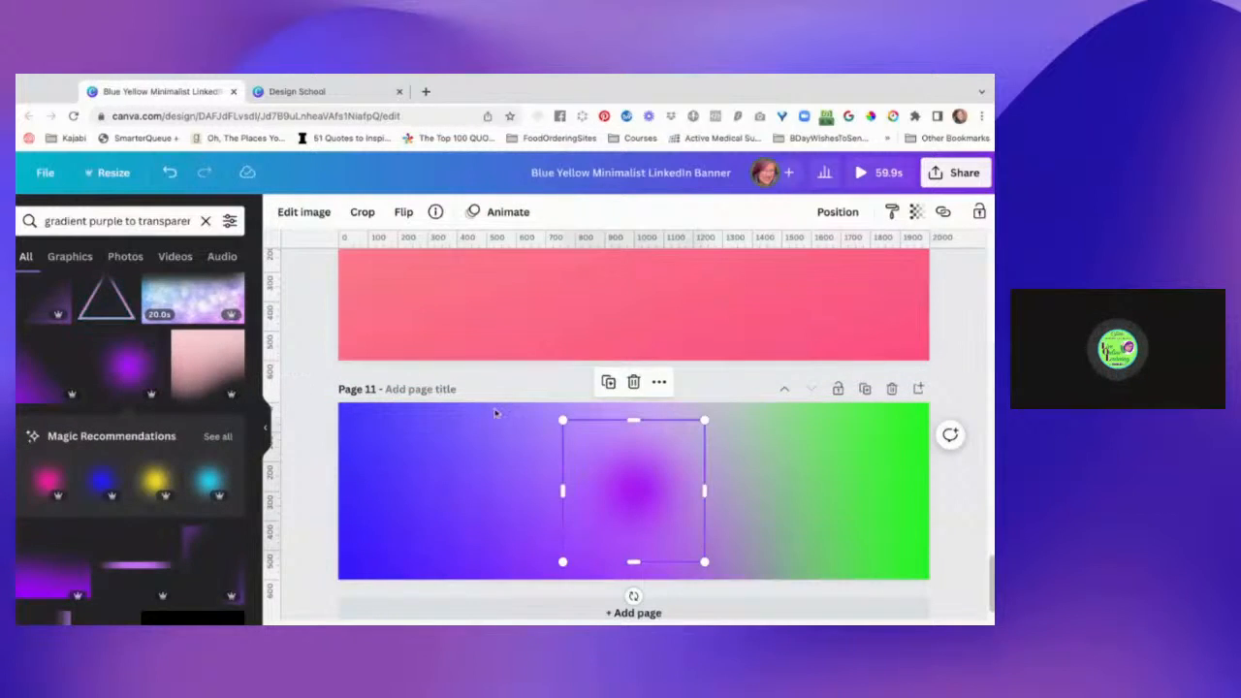
{"action": "left_click_drag", "start_coordinate": [563, 420], "coordinate": [466, 324]}
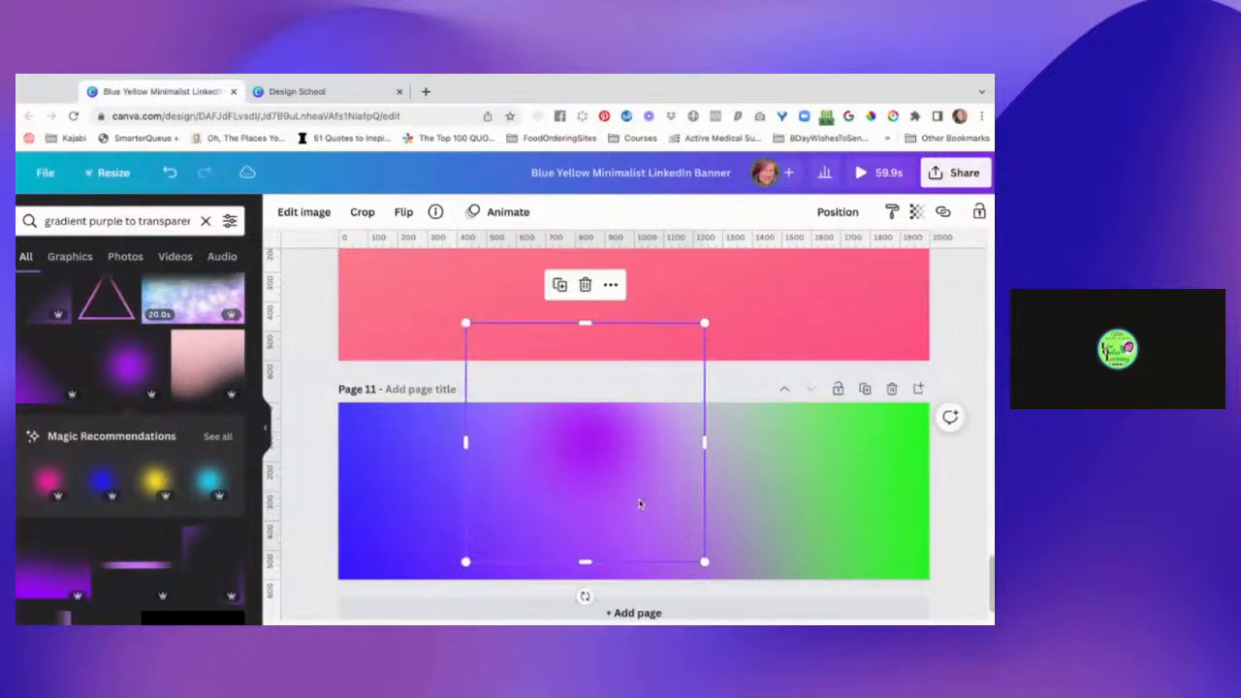
{"action": "left_click_drag", "start_coordinate": [703, 559], "coordinate": [840, 697]}
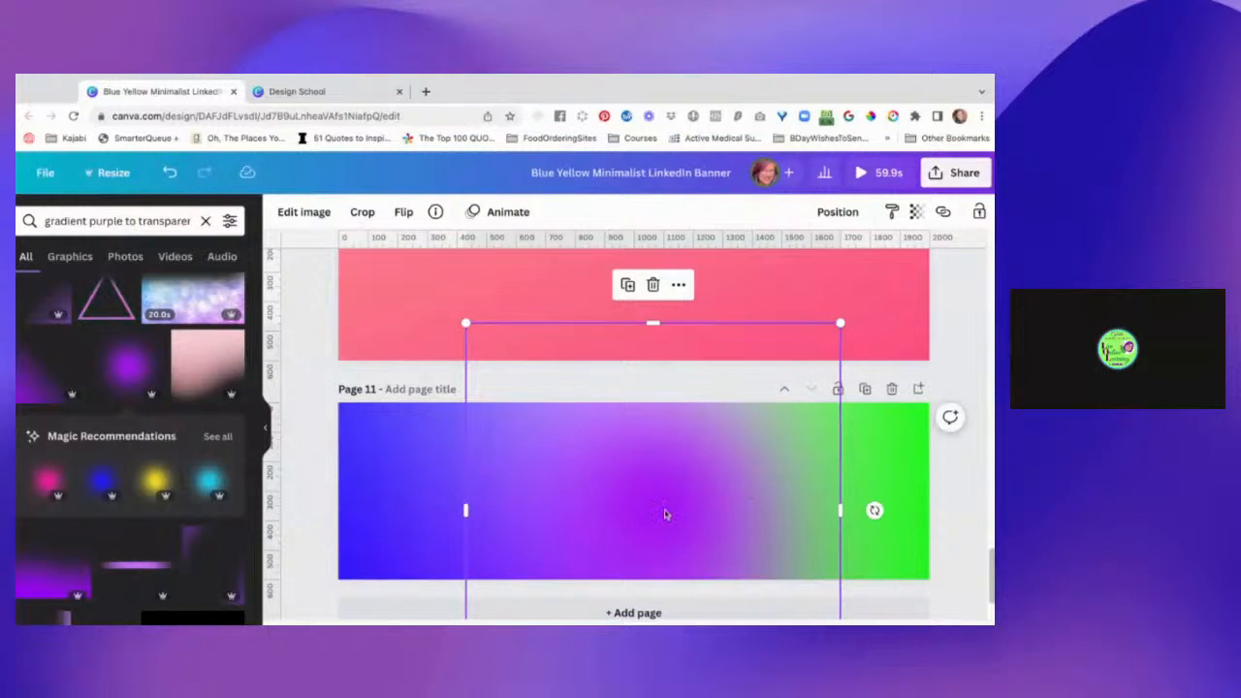
{"action": "left_click_drag", "start_coordinate": [665, 514], "coordinate": [629, 504]}
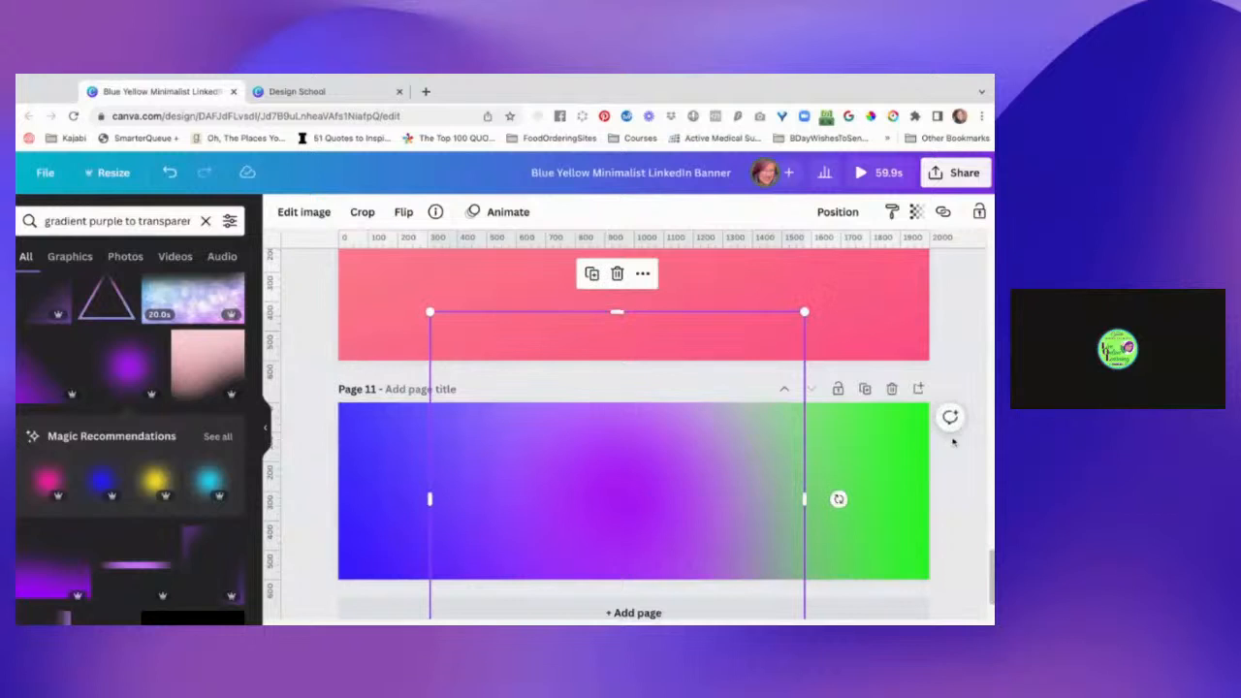
{"action": "left_click", "coordinate": [961, 478]}
Send the enlarged purple circle on page 11 one layer backward behind the top gradient.
{"action": "scroll", "coordinate": [961, 478], "scroll_direction": "down", "scroll_amount": 1}
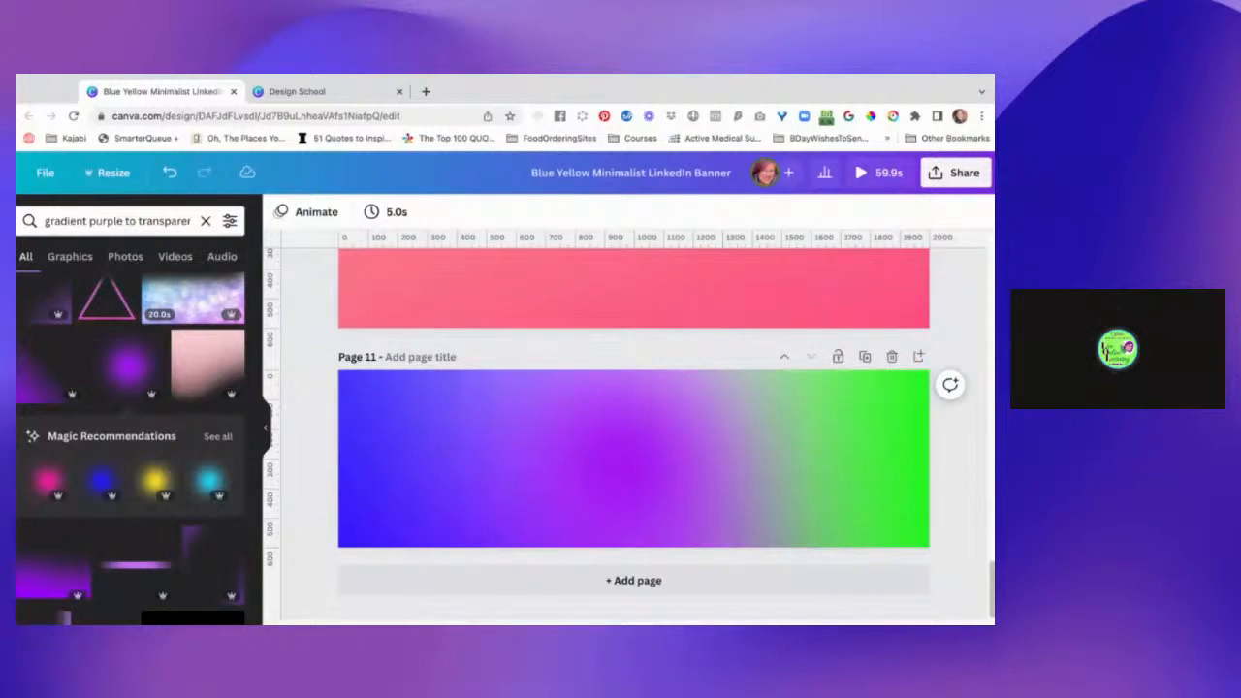
{"action": "left_click", "coordinate": [645, 446]}
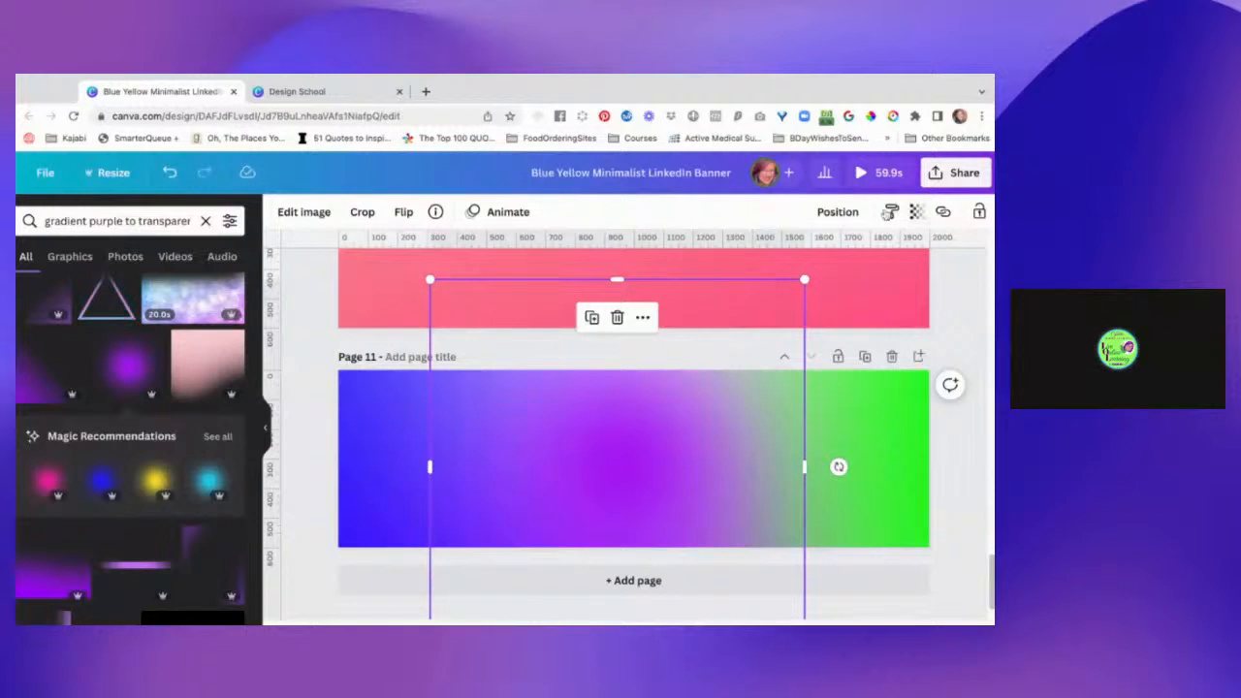
{"action": "left_click", "coordinate": [838, 213]}
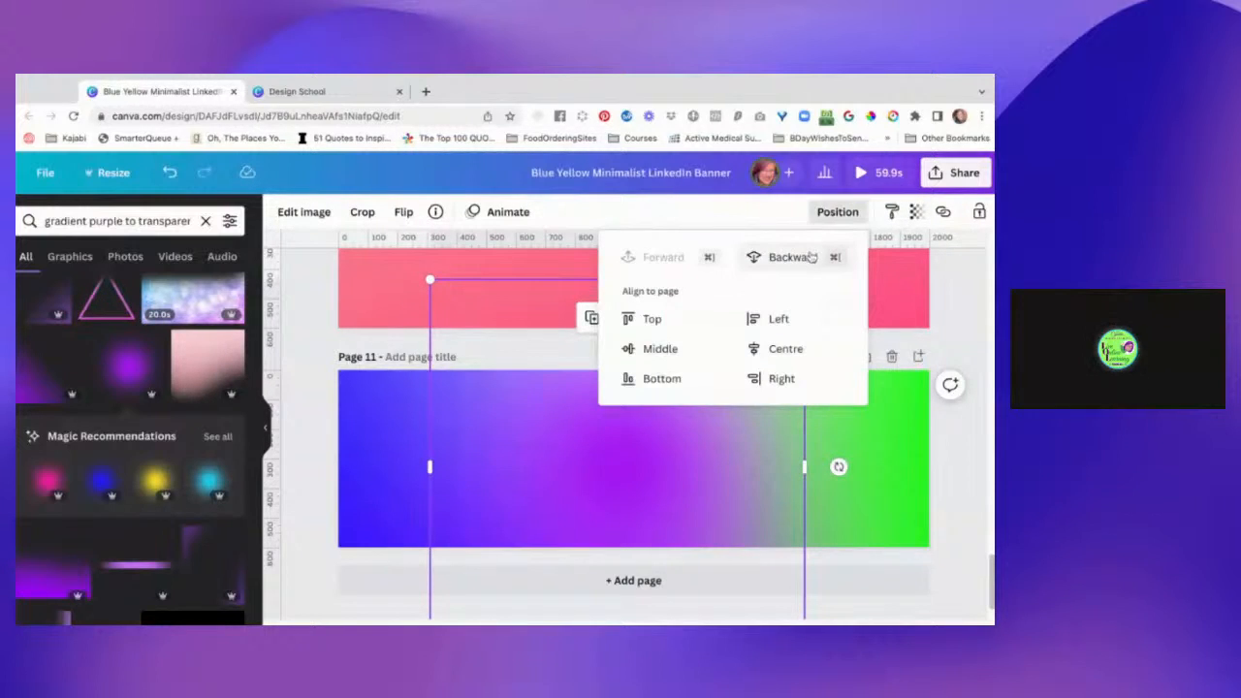
{"action": "left_click", "coordinate": [812, 257]}
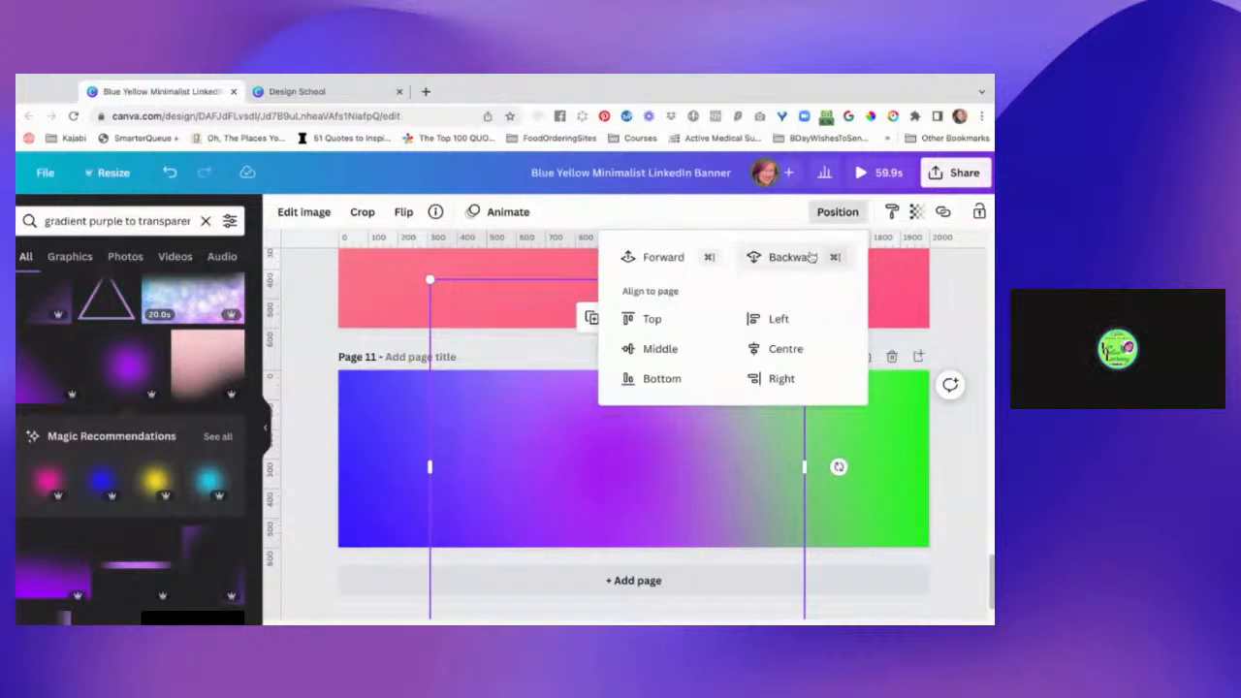
{"action": "left_click", "coordinate": [970, 462]}
{"action": "left_click", "coordinate": [970, 462]}
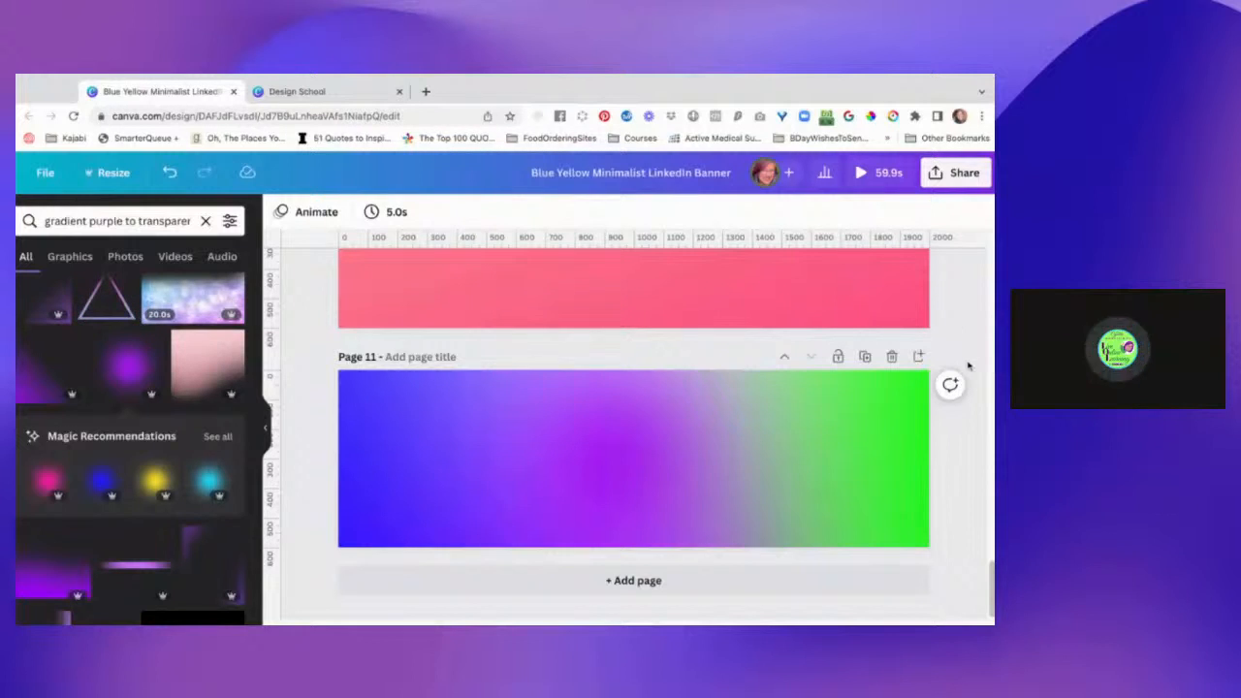
{"action": "scroll", "coordinate": [973, 341], "scroll_direction": "down", "scroll_amount": 1}
{"action": "scroll", "coordinate": [974, 341], "scroll_direction": "down", "scroll_amount": 2}
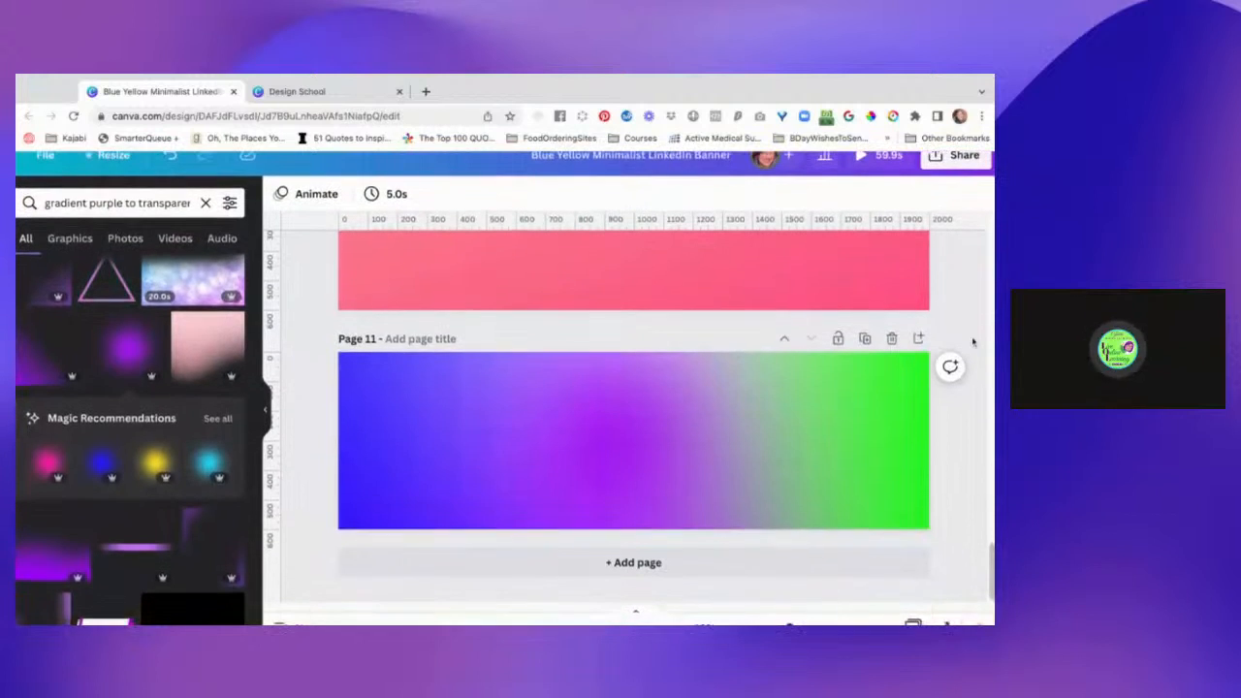
{"action": "scroll", "coordinate": [872, 245], "scroll_direction": "down", "scroll_amount": 2}
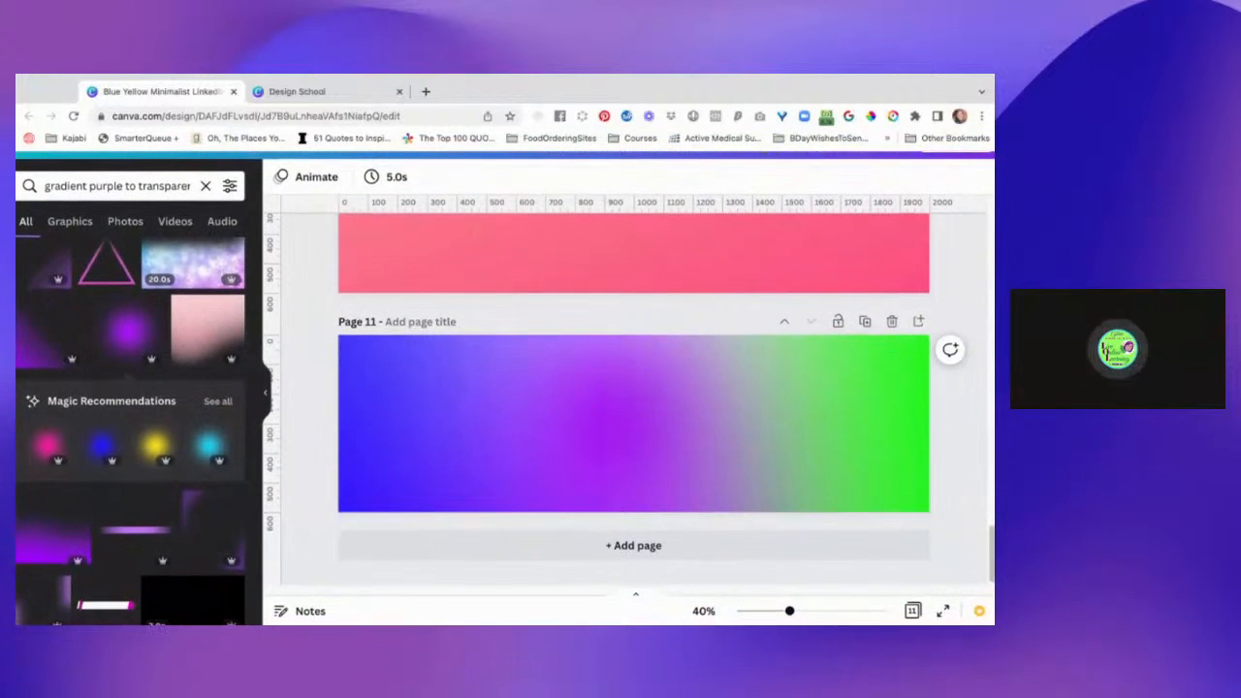